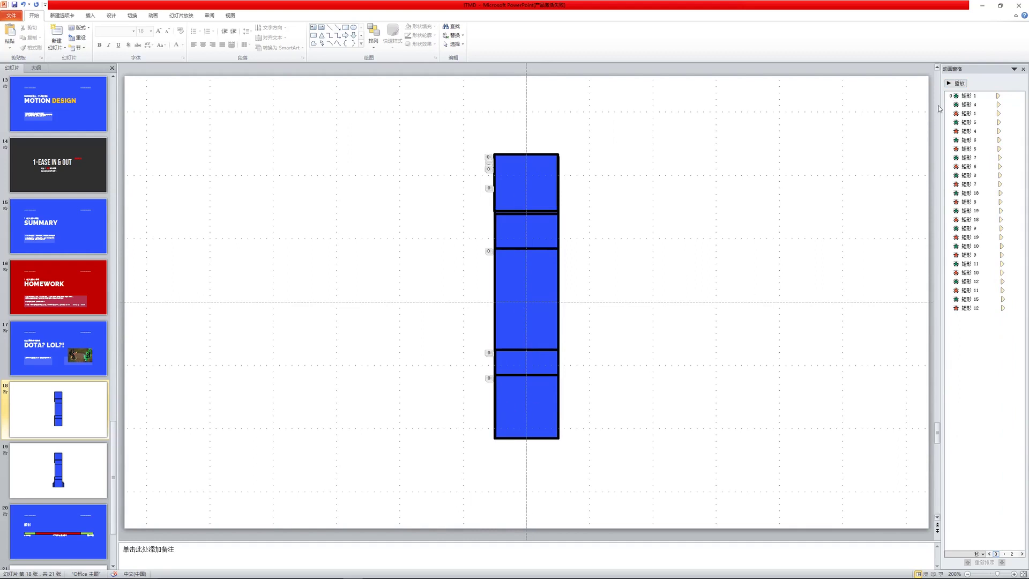
Preview the stacked-square animation on slide 18
{"action": "left_click", "coordinate": [959, 84]}
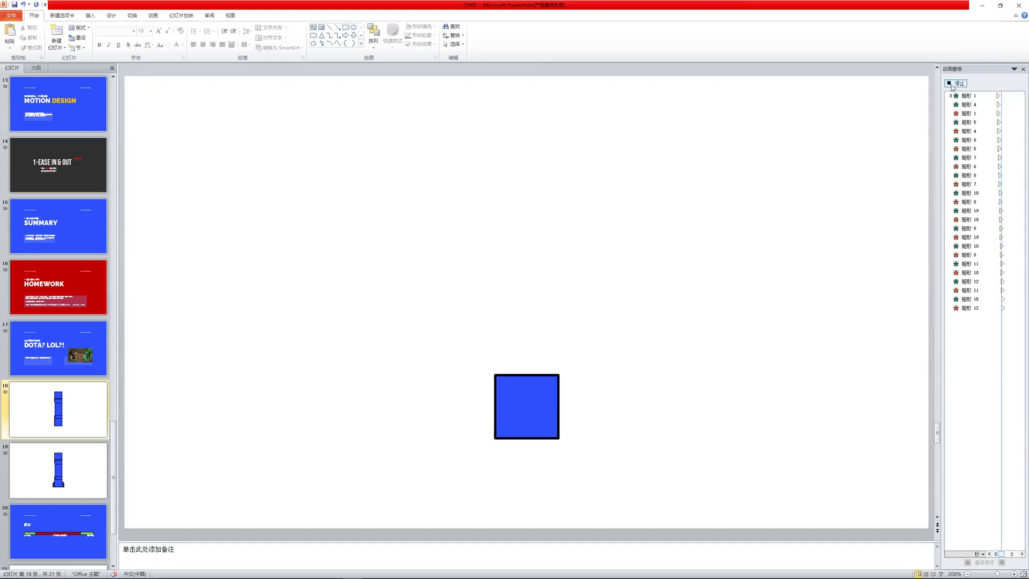
{"action": "left_click", "coordinate": [552, 386]}
{"action": "left_click", "coordinate": [603, 404]}
Open slide 19 and preview its animation of the blue square for comparison
{"action": "left_click", "coordinate": [58, 466]}
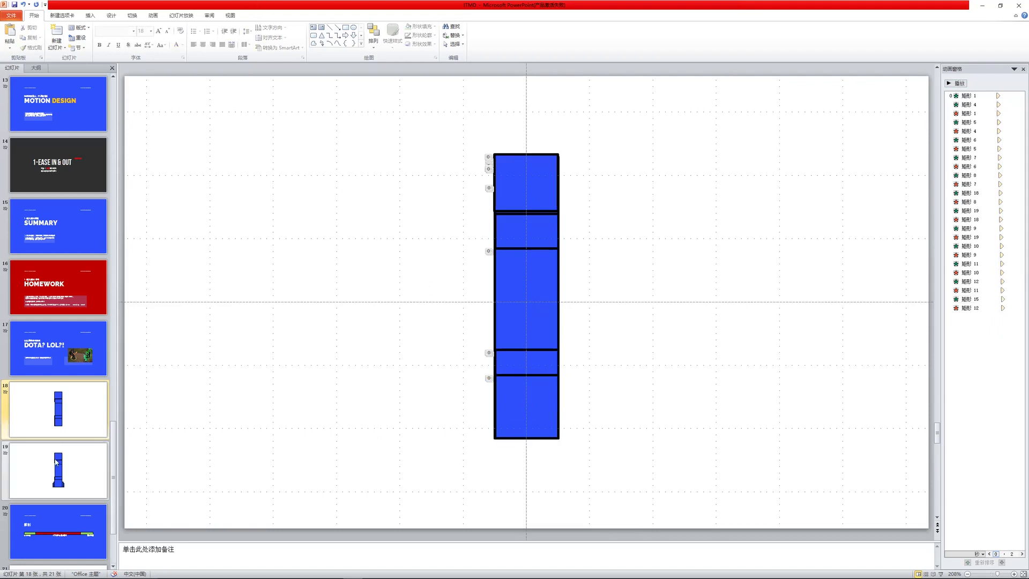
{"action": "left_click", "coordinate": [957, 84]}
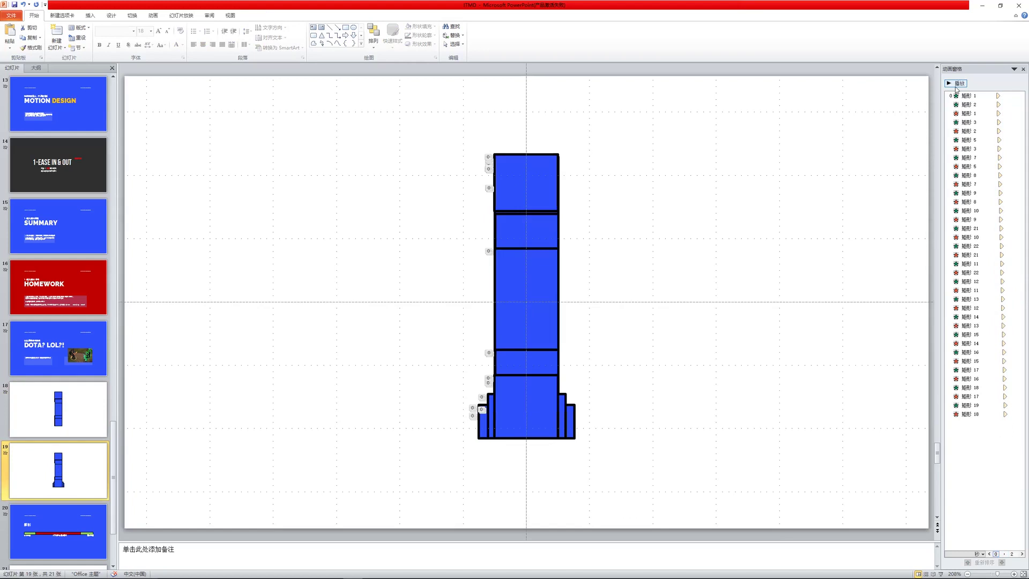
{"action": "left_click", "coordinate": [956, 87]}
{"action": "left_click", "coordinate": [956, 85]}
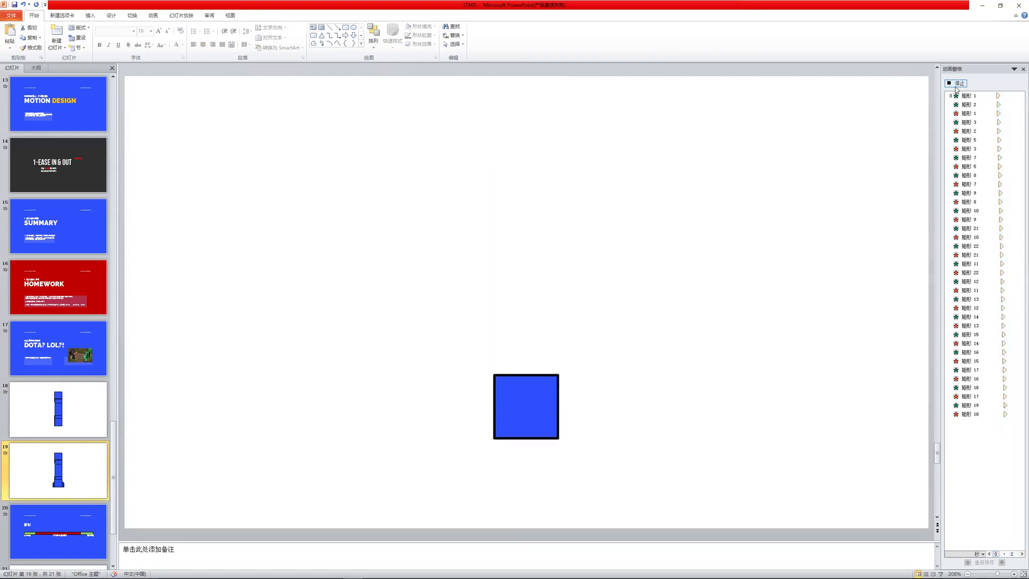
{"action": "left_click", "coordinate": [956, 84]}
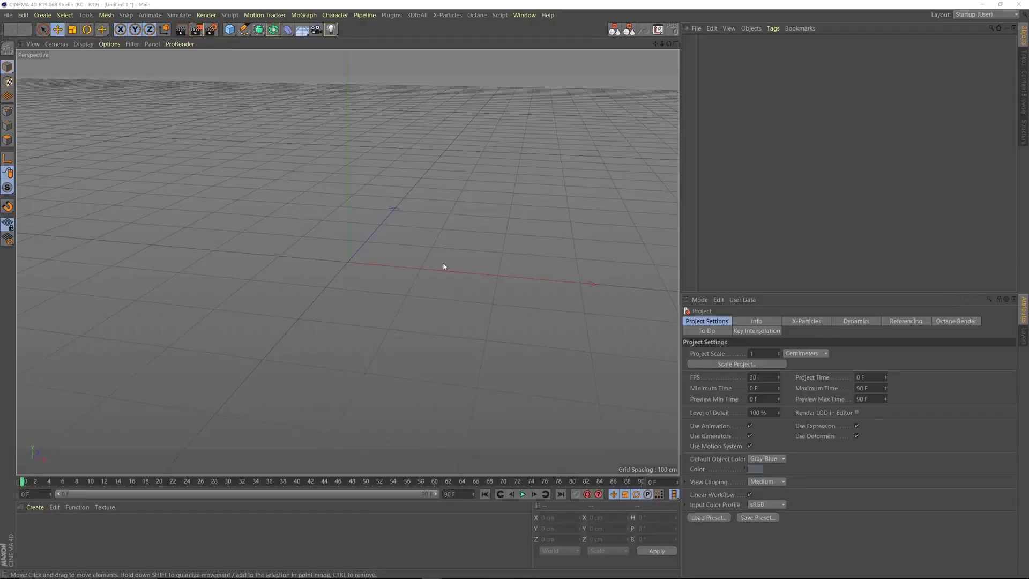
Switch to Cinema 4D, add a cube and keyframe its Y position at 0 cm on frame 0
{"action": "left_click_drag", "start_coordinate": [340, 264], "coordinate": [376, 256], "text": "alt"}
{"action": "left_click", "coordinate": [229, 29]}
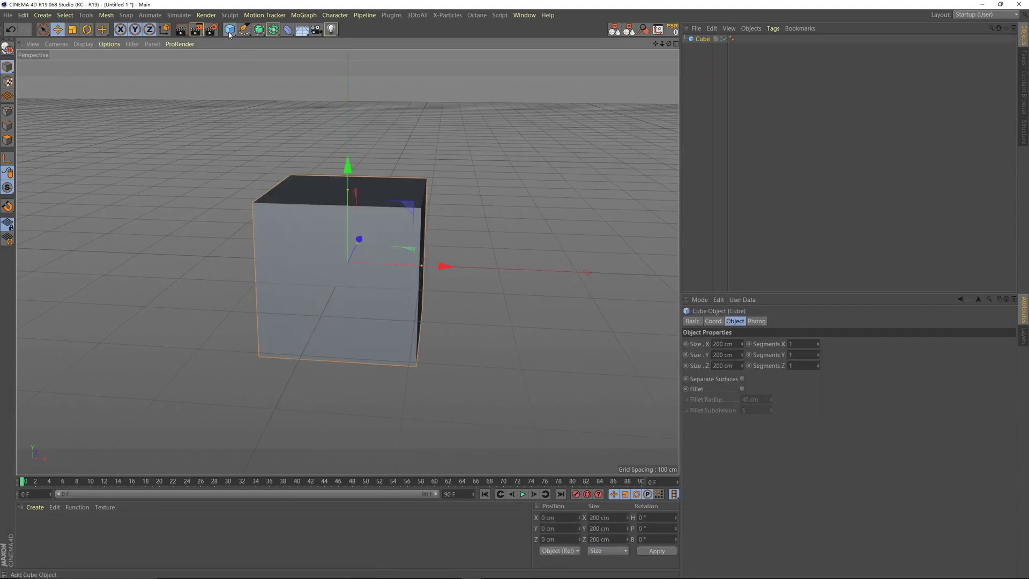
{"action": "scroll", "coordinate": [364, 288], "scroll_direction": "down", "scroll_amount": 2}
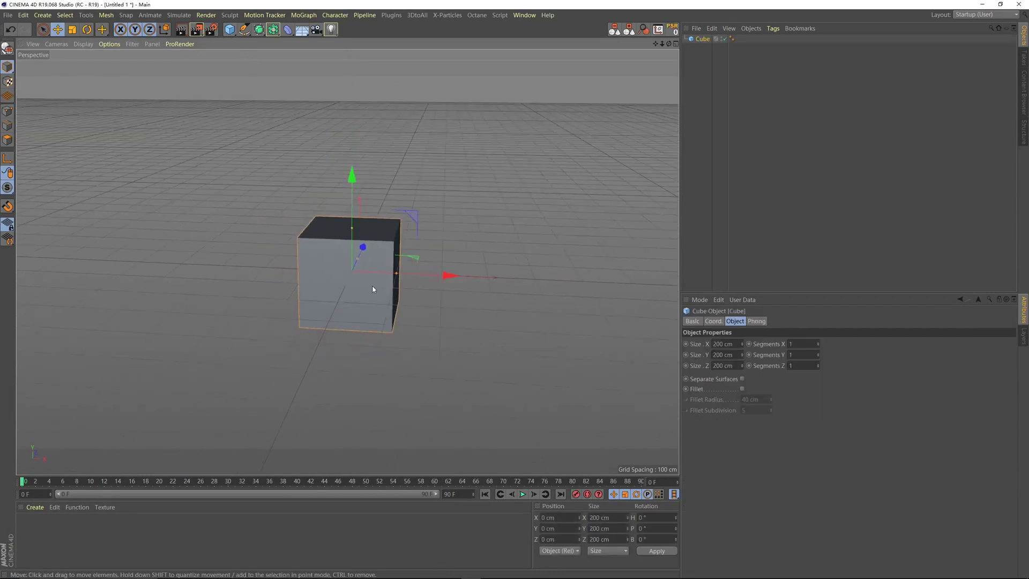
{"action": "mouse_move", "coordinate": [348, 276]}
{"action": "left_mouse_down", "text": "alt"}
{"action": "mouse_move", "coordinate": [317, 274]}
{"action": "mouse_move", "coordinate": [321, 282]}
{"action": "mouse_move", "coordinate": [376, 271]}
{"action": "mouse_move", "coordinate": [351, 271]}
{"action": "left_mouse_up", "text": "alt"}
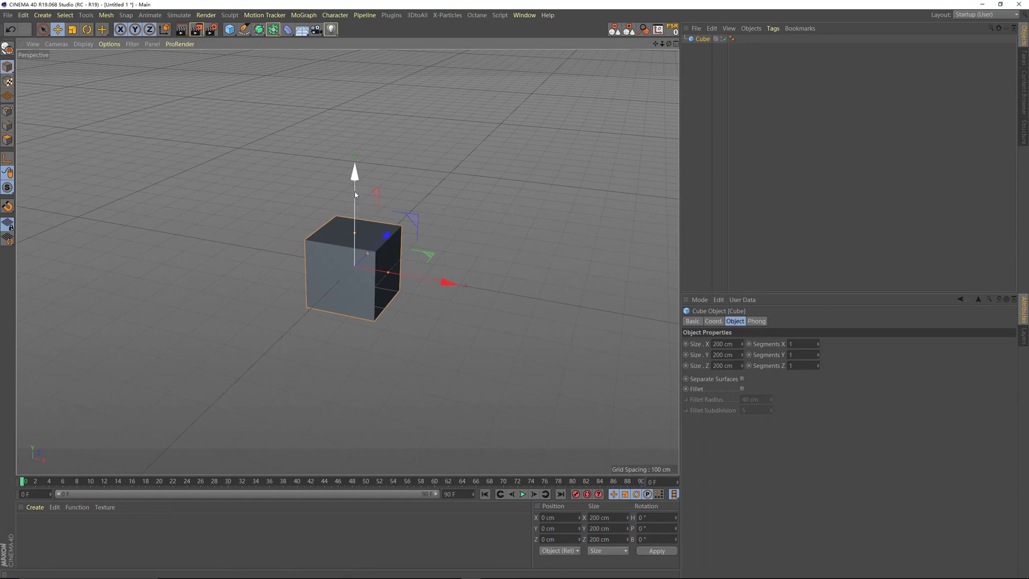
{"action": "left_click", "coordinate": [713, 321]}
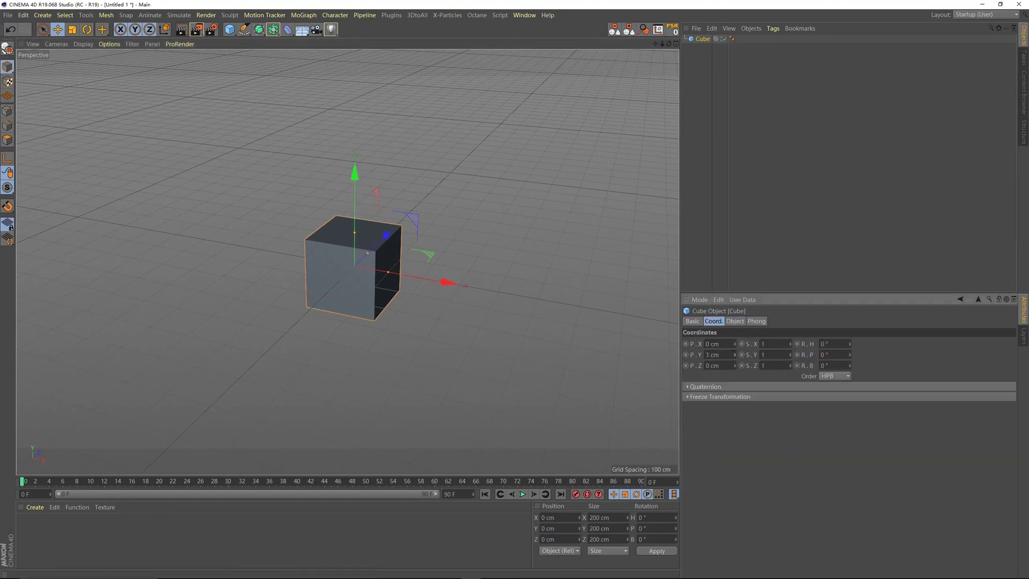
{"action": "left_click", "coordinate": [686, 355]}
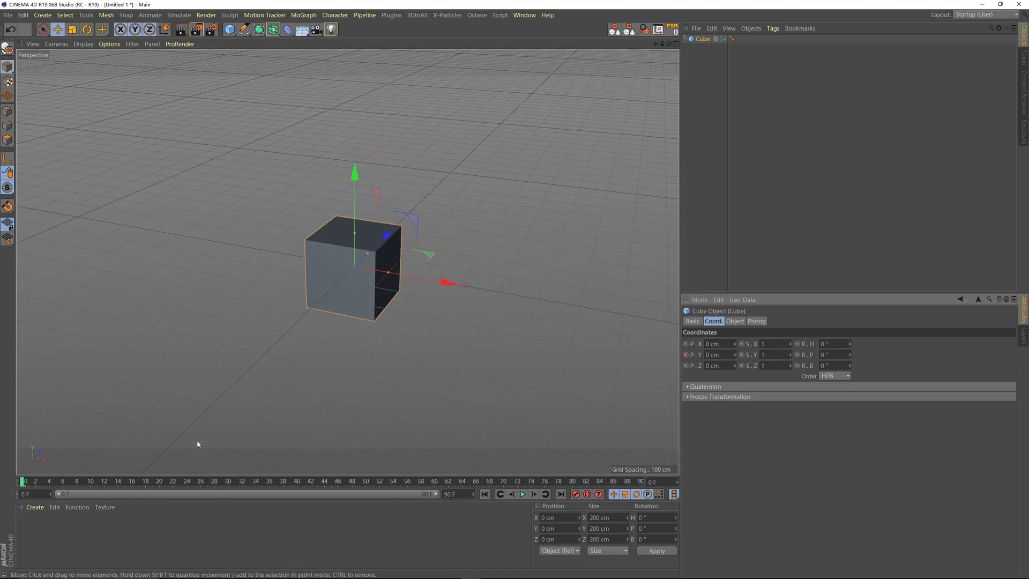
At frame 42, raise the cube to a Y position of about 477 cm and keyframe it
{"action": "left_click_drag", "start_coordinate": [184, 481], "coordinate": [311, 484]}
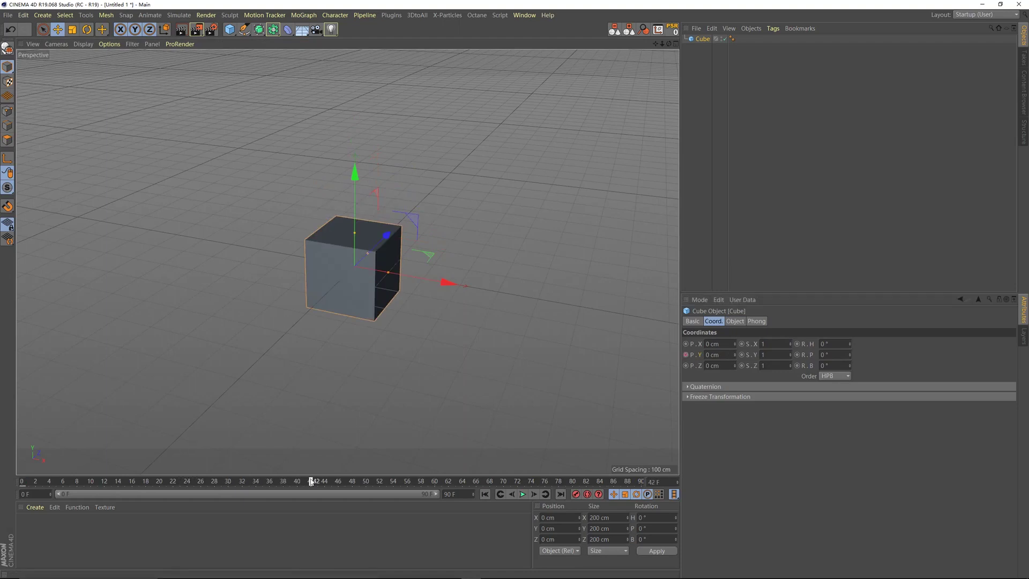
{"action": "left_click_drag", "start_coordinate": [352, 196], "coordinate": [359, 46]}
{"action": "middle_click_drag", "start_coordinate": [347, 229], "coordinate": [348, 314], "text": "alt"}
{"action": "left_click_drag", "start_coordinate": [354, 158], "coordinate": [355, 135]}
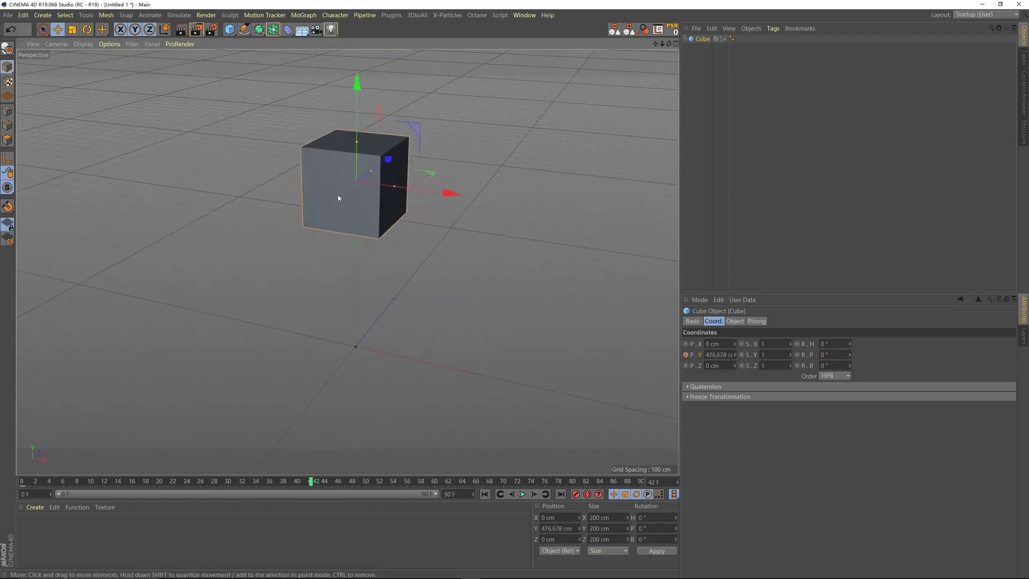
{"action": "left_click", "coordinate": [687, 355]}
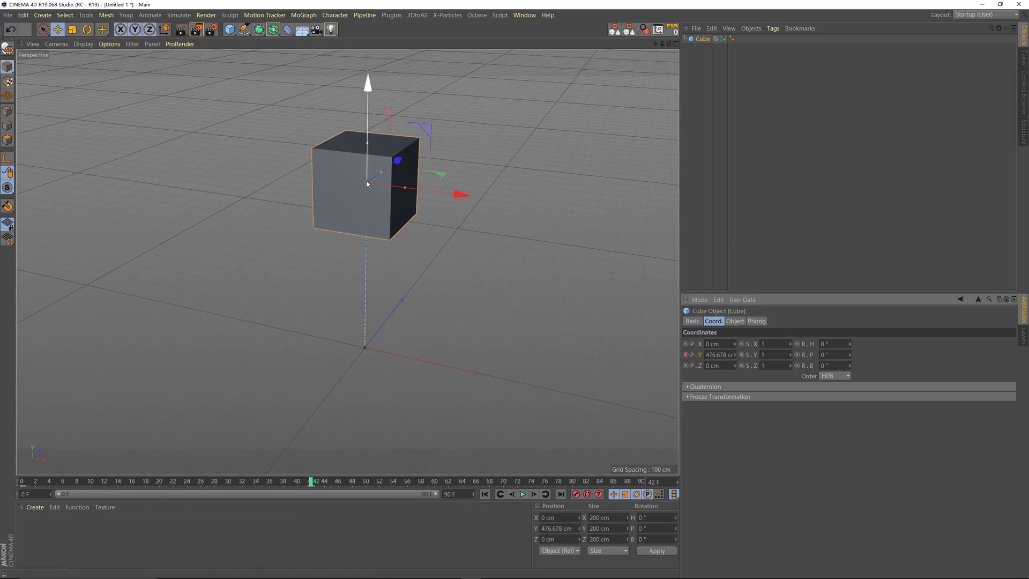
At frame 79, set the cube's Y position to 0 cm and keyframe it
{"action": "left_click_drag", "start_coordinate": [537, 484], "coordinate": [552, 483]}
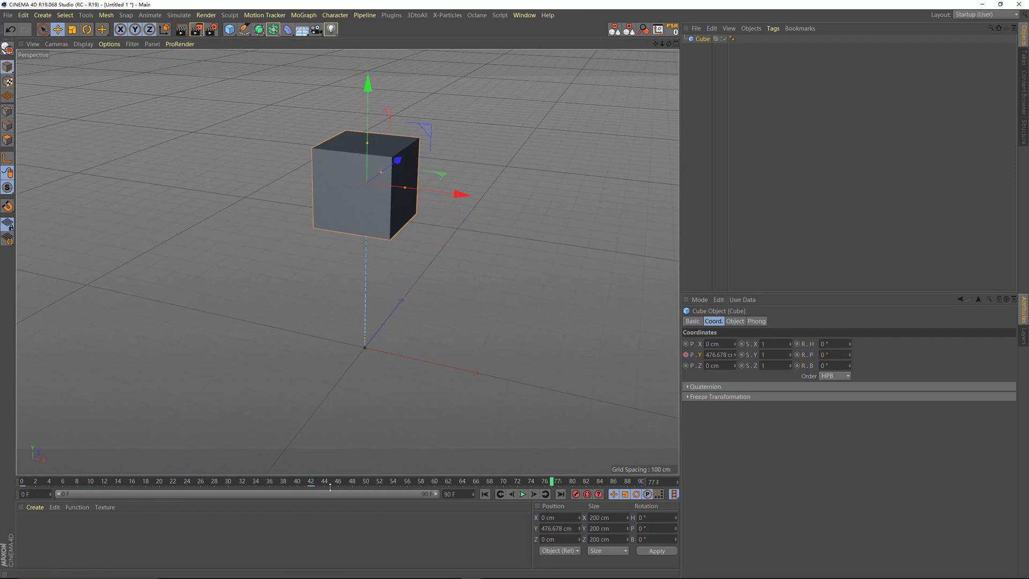
{"action": "left_click_drag", "start_coordinate": [554, 483], "coordinate": [408, 487]}
{"action": "left_click_drag", "start_coordinate": [322, 483], "coordinate": [559, 483]}
{"action": "left_click", "coordinate": [569, 482]}
{"action": "left_click_drag", "start_coordinate": [732, 355], "coordinate": [704, 355]}
{"action": "type", "text": "0"}
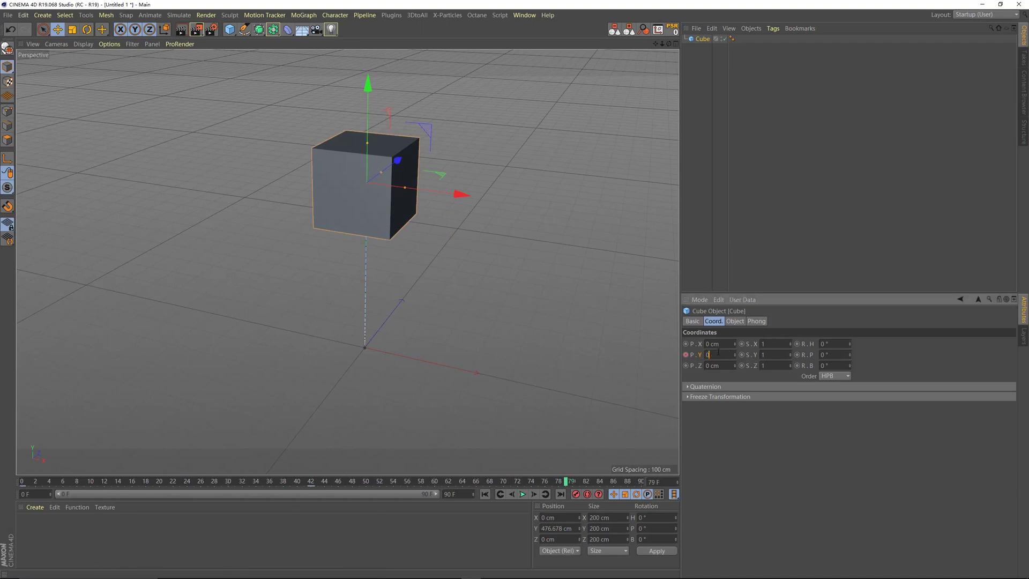
{"action": "key", "text": "Return"}
{"action": "left_click", "coordinate": [686, 355]}
Play the cube's rise-and-fall animation from the start and check its return to the ground
{"action": "left_click", "coordinate": [485, 494]}
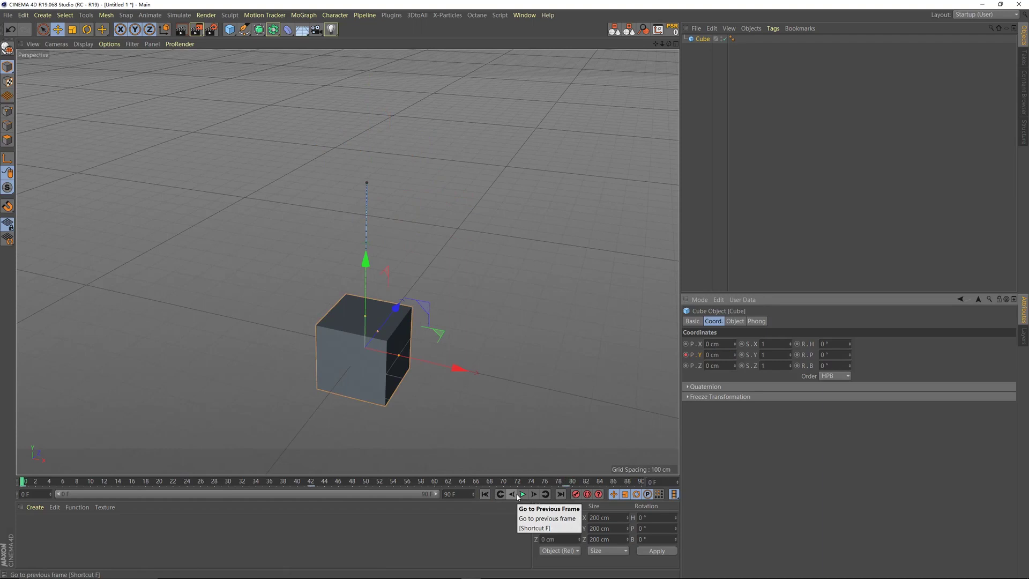
{"action": "left_click", "coordinate": [522, 494]}
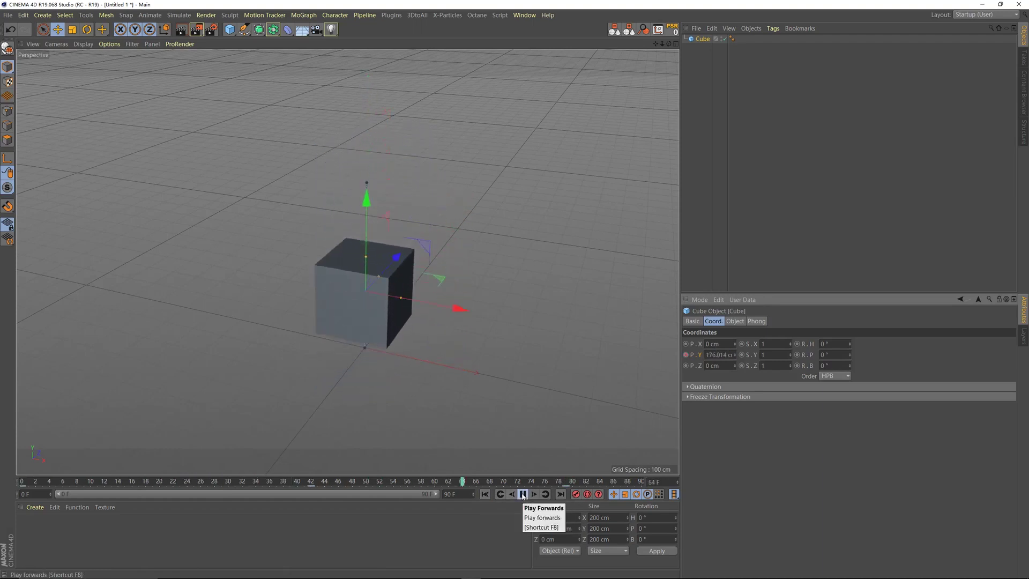
{"action": "left_click", "coordinate": [523, 494]}
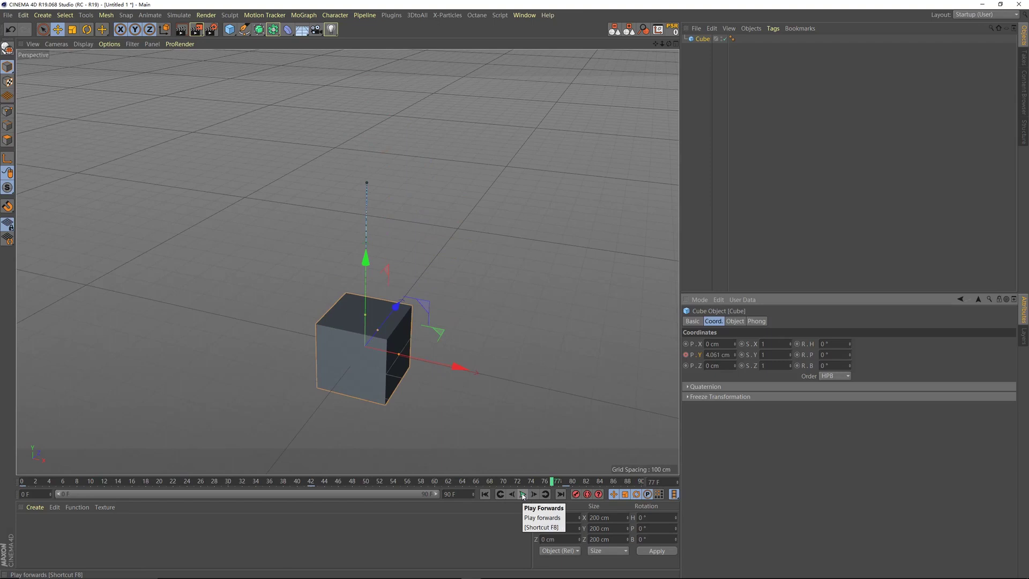
{"action": "left_click", "coordinate": [566, 483]}
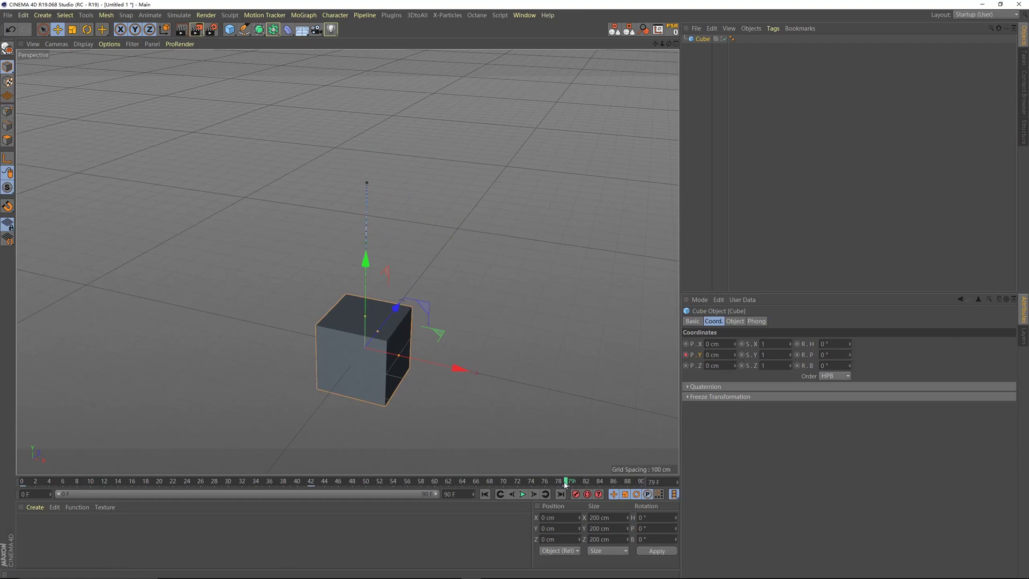
{"action": "left_click", "coordinate": [522, 495]}
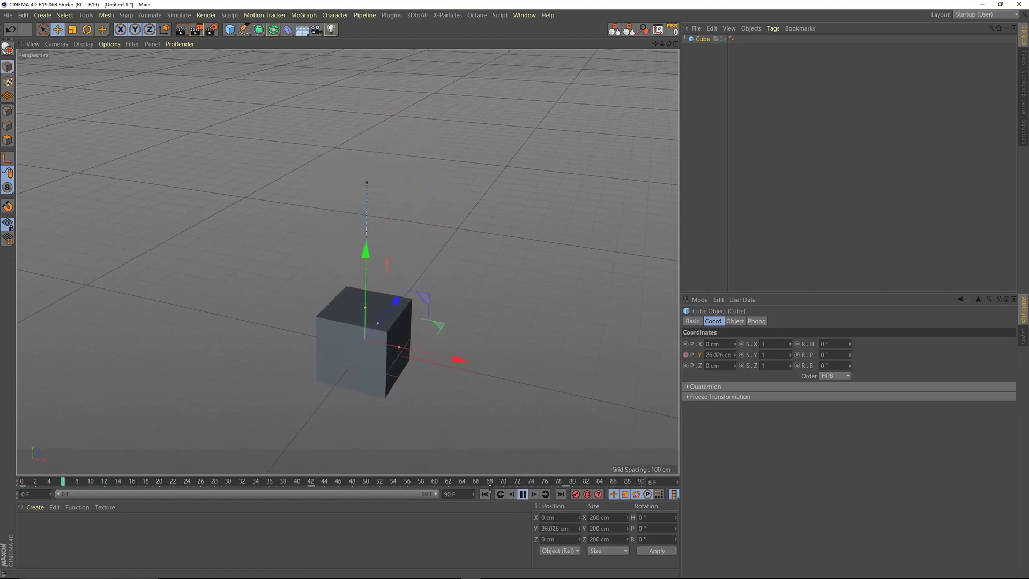
{"action": "left_click", "coordinate": [522, 494]}
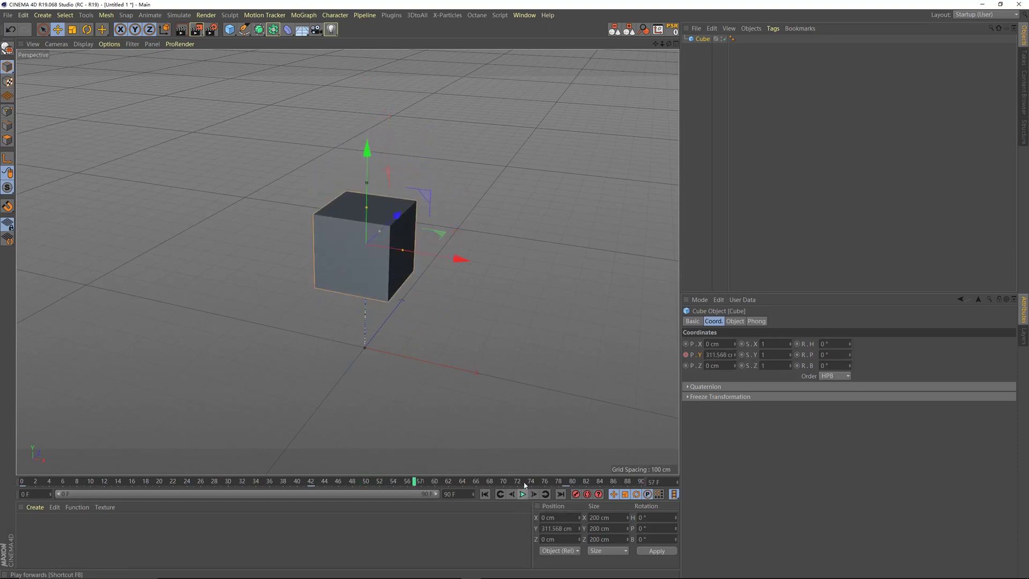
Open the Timeline beside the cube and show its animation in F-Curve mode
{"action": "key", "text": "shift+F3"}
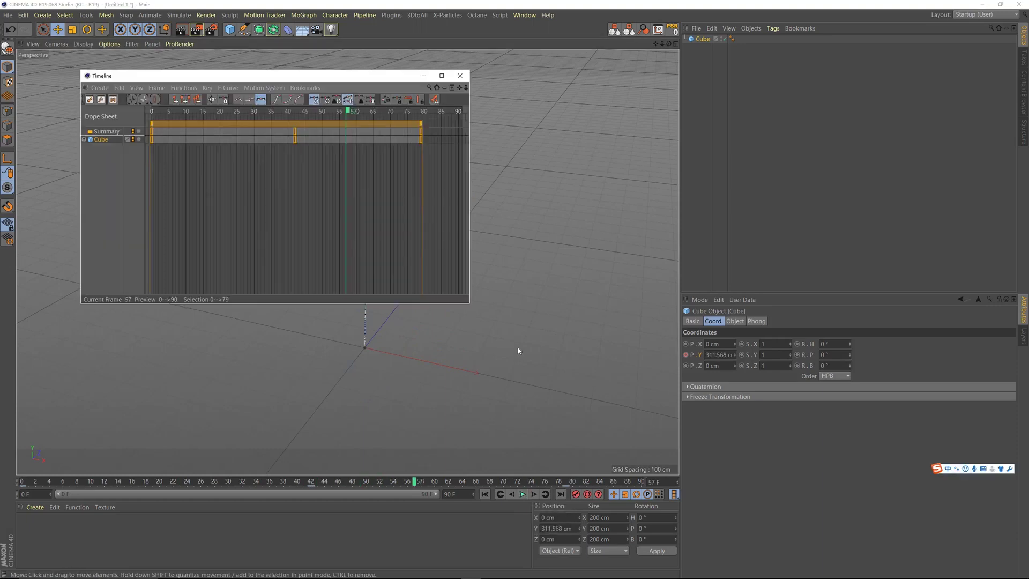
{"action": "left_click_drag", "start_coordinate": [305, 80], "coordinate": [772, 176]}
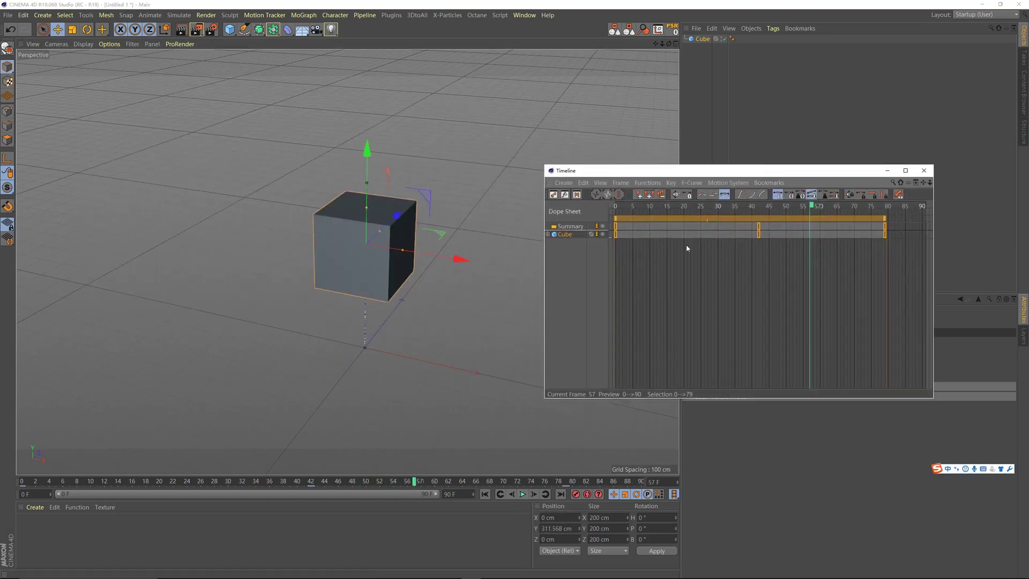
{"action": "key", "text": "Tab"}
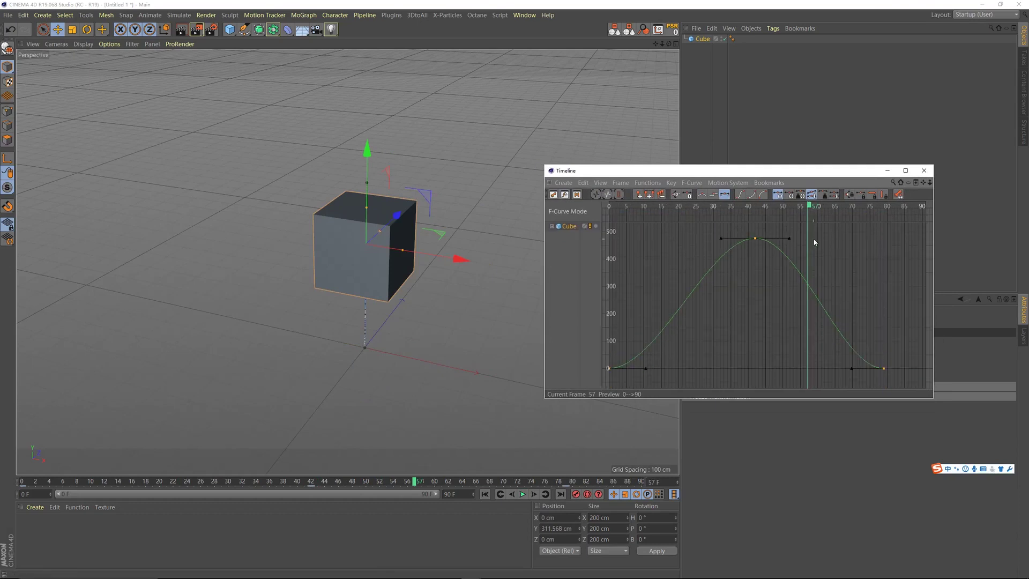
Scrub to the last key and set the end of the animation range to frame 79
{"action": "left_click_drag", "start_coordinate": [844, 210], "coordinate": [885, 210]}
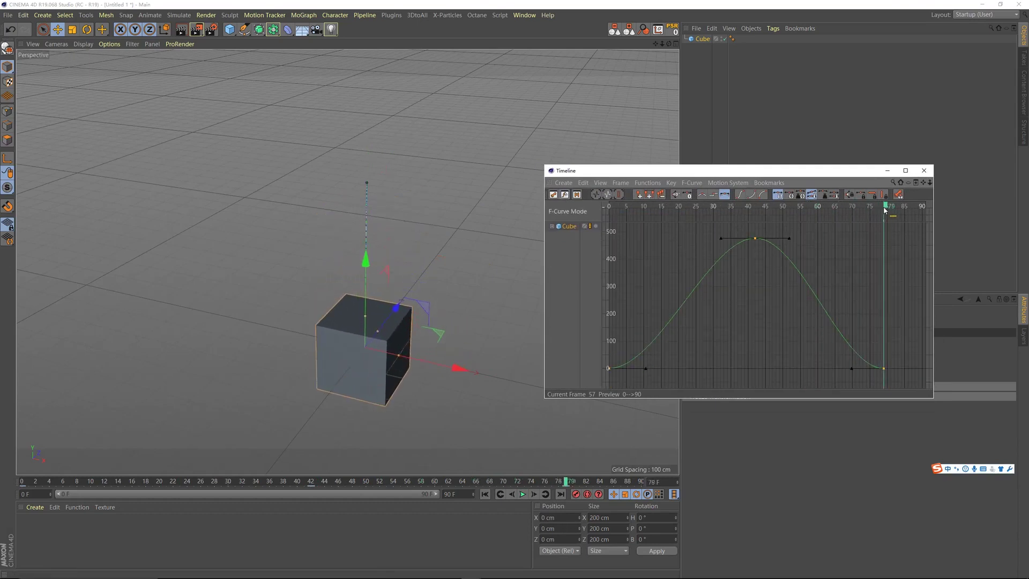
{"action": "left_click", "coordinate": [471, 491]}
{"action": "type", "text": "79"}
{"action": "key", "text": "Return"}
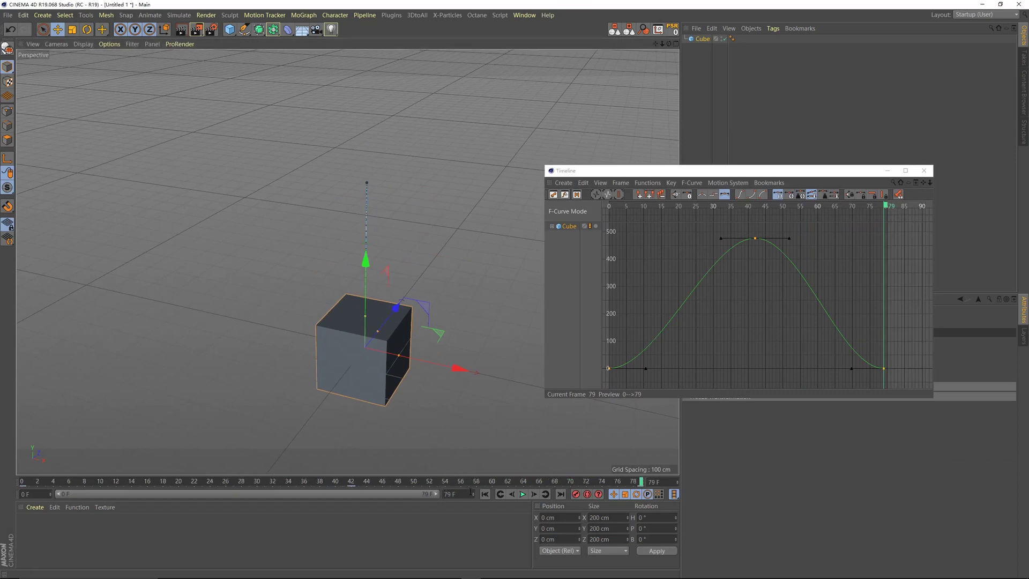
Scrub the animation back to frame 22 and examine the peak key of the cube's position curve
{"action": "left_click", "coordinate": [747, 247]}
{"action": "left_click_drag", "start_coordinate": [743, 207], "coordinate": [684, 247]}
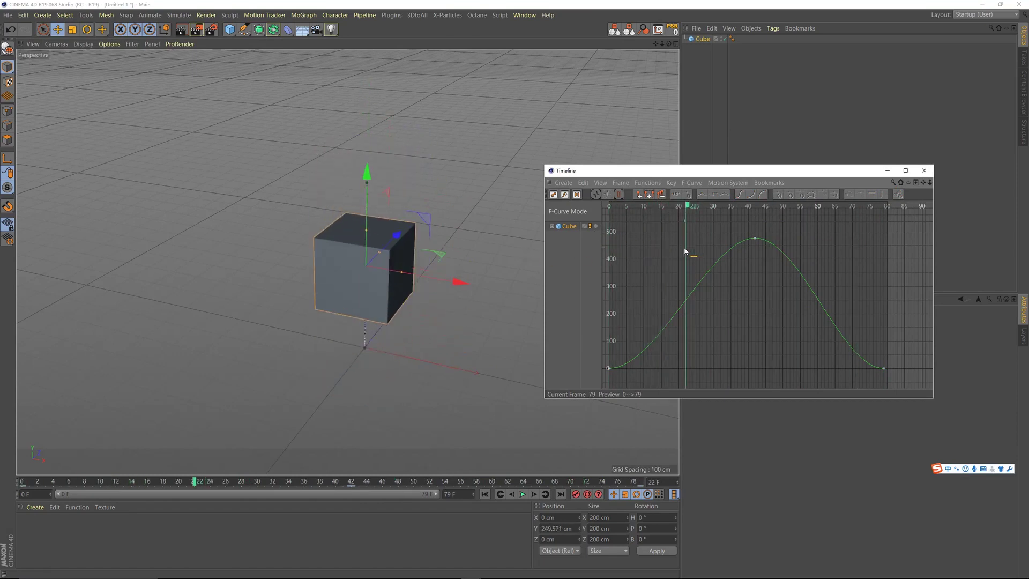
{"action": "left_click", "coordinate": [754, 239]}
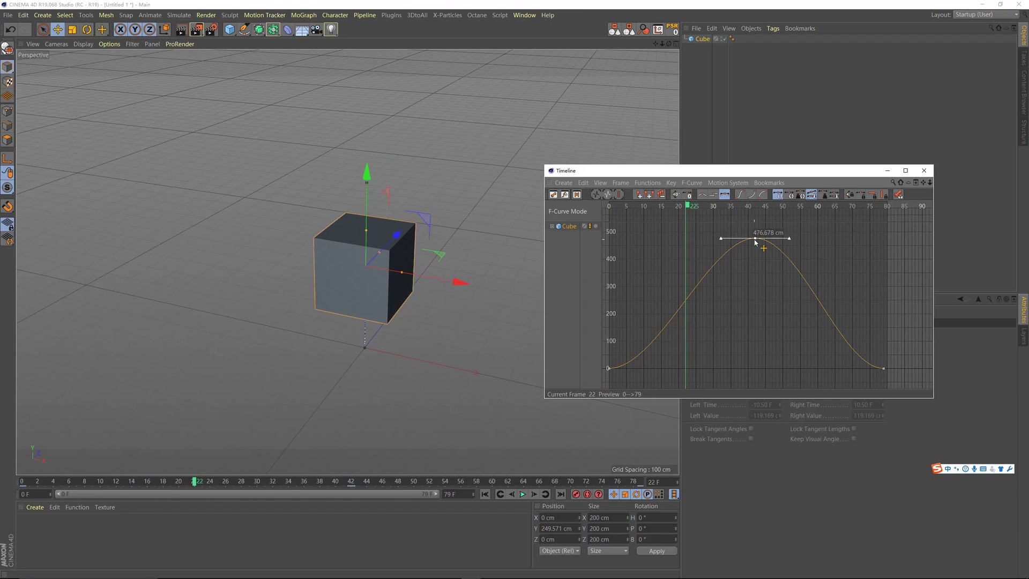
{"action": "left_click", "coordinate": [758, 336]}
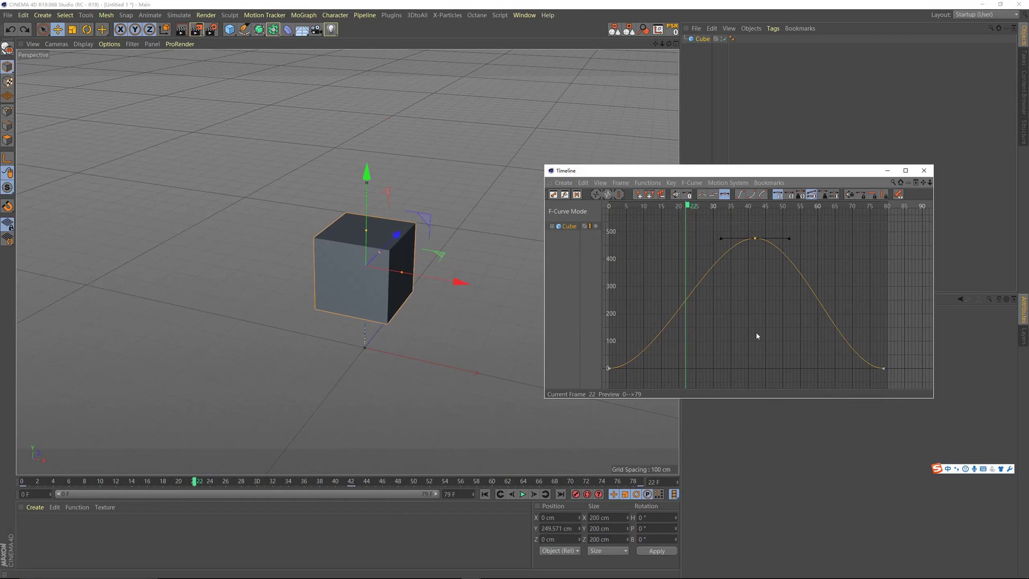
{"action": "mouse_move", "coordinate": [756, 242]}
{"action": "mouse_move", "coordinate": [755, 242]}
{"action": "left_mouse_down"}
{"action": "mouse_move", "coordinate": [725, 242]}
{"action": "mouse_move", "coordinate": [756, 241]}
{"action": "left_mouse_up"}
{"action": "key", "text": "ctrl+z"}
Move the peak key of the cube's position curve to frame 39, keeping its height, and deselect it
{"action": "left_click_drag", "start_coordinate": [689, 207], "coordinate": [756, 210]}
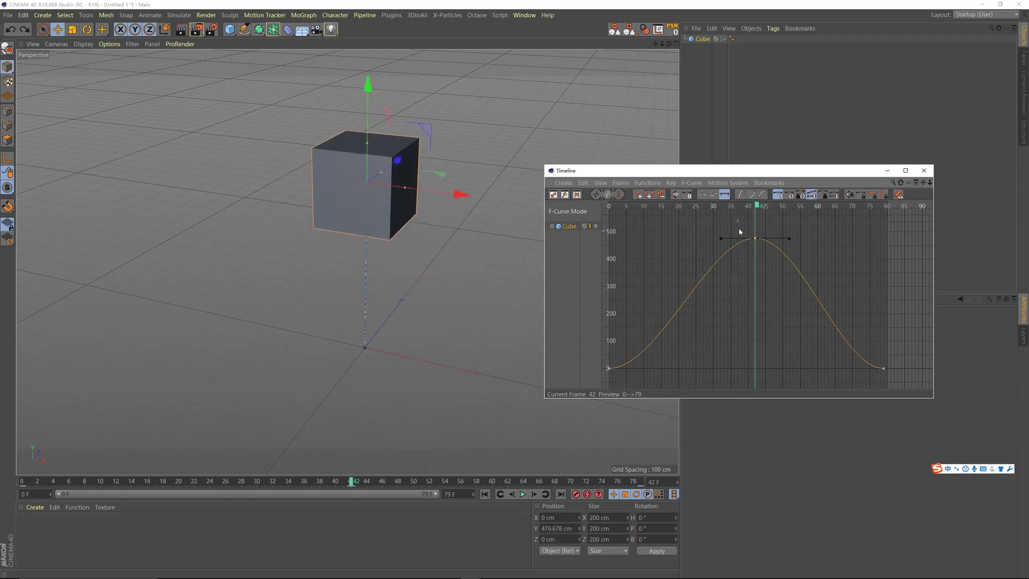
{"action": "left_click_drag", "start_coordinate": [756, 241], "coordinate": [745, 242]}
{"action": "left_click", "coordinate": [744, 206]}
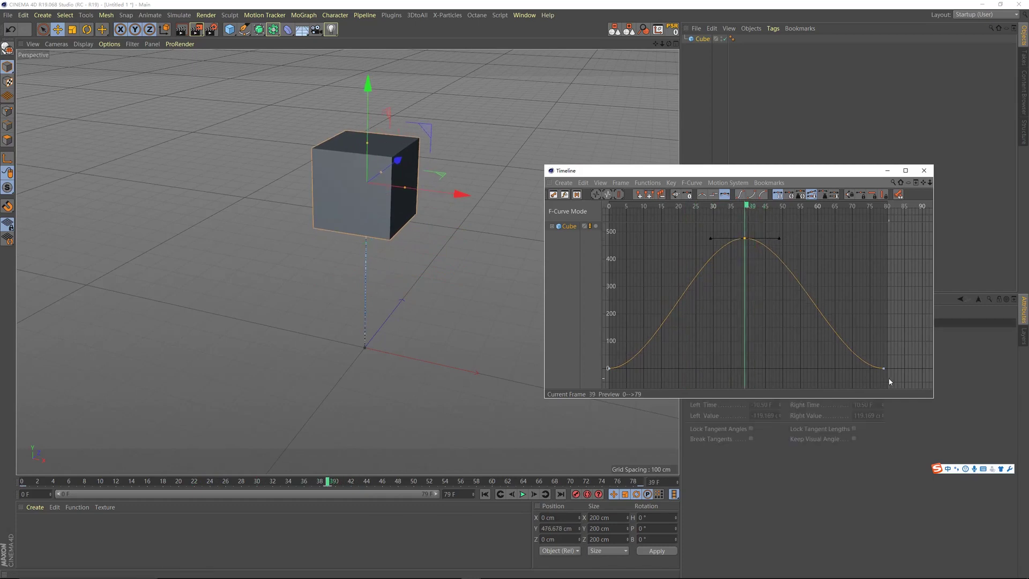
{"action": "left_click", "coordinate": [770, 318]}
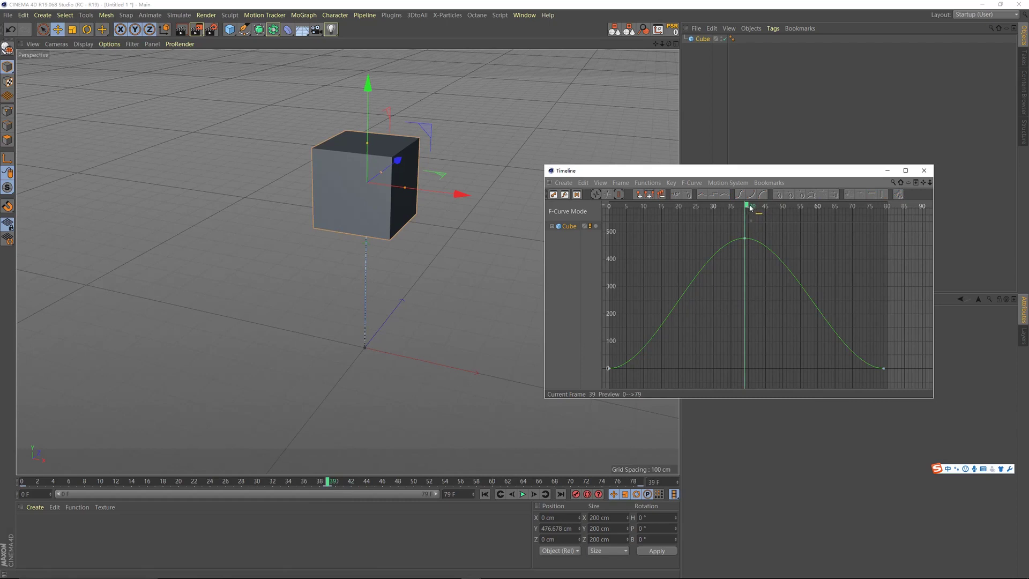
Replay the adjusted animation from the start and return to frame 0
{"action": "key", "text": "shift+f"}
{"action": "key", "text": "F8"}
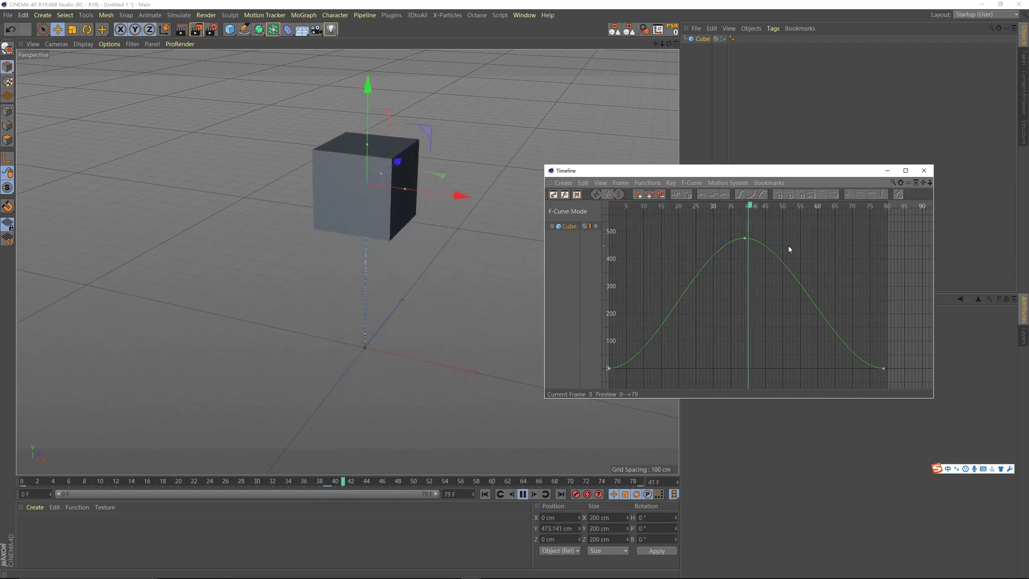
{"action": "left_click_drag", "start_coordinate": [699, 206], "coordinate": [615, 242]}
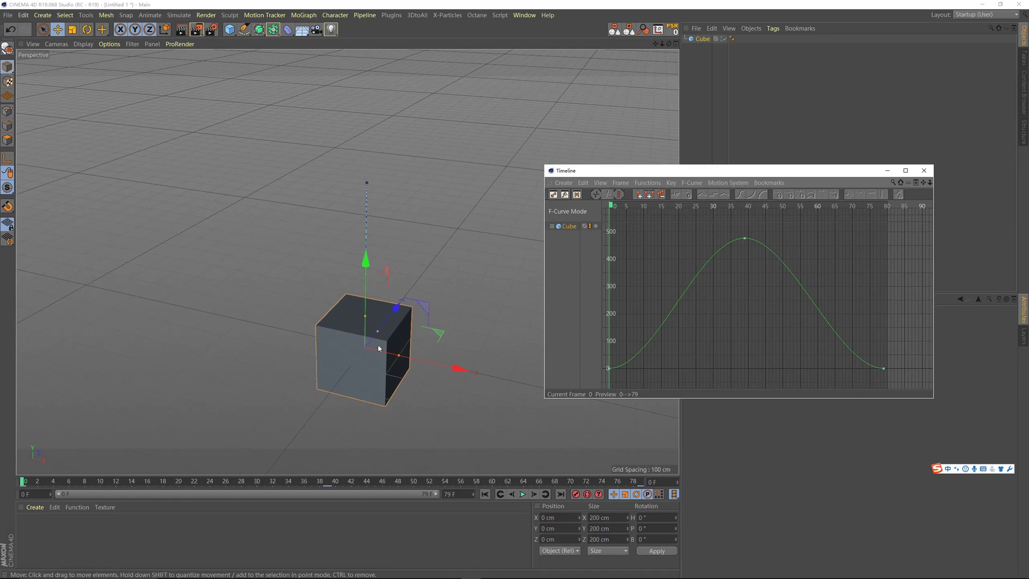
Pull the right tangent of the cube's first position key straight up by about 240 cm at 0 frames
{"action": "left_click_drag", "start_coordinate": [379, 348], "coordinate": [375, 343], "text": "alt"}
{"action": "left_click", "coordinate": [609, 369]}
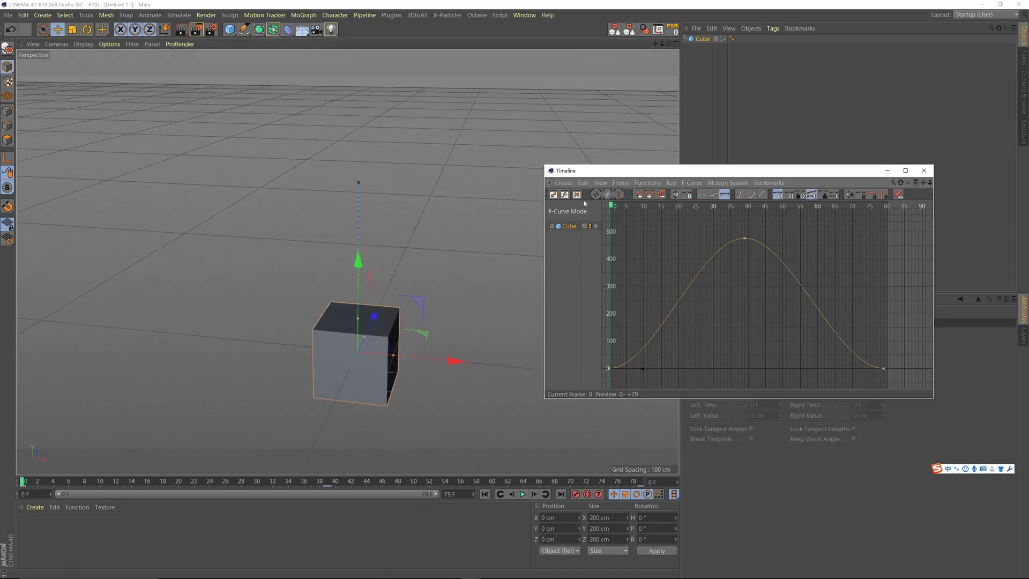
{"action": "left_click_drag", "start_coordinate": [644, 370], "coordinate": [750, 305]}
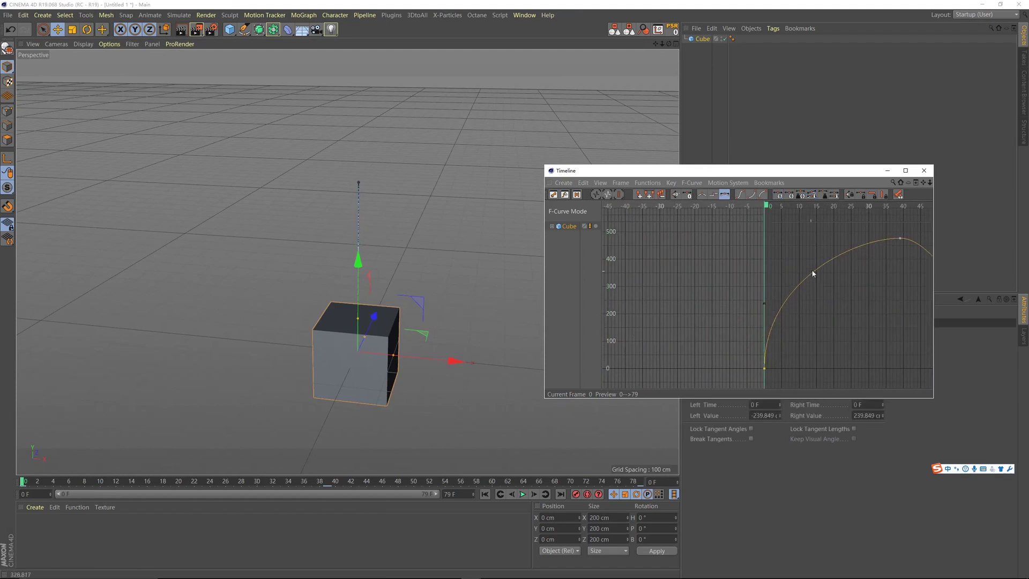
Make the tangent of the last position key vertical, about 216 cm high, so the fall mirrors the rise
{"action": "mouse_move", "coordinate": [902, 239]}
{"action": "middle_click_drag", "start_coordinate": [846, 238], "coordinate": [732, 272], "text": "alt"}
{"action": "mouse_move", "coordinate": [807, 209]}
{"action": "left_mouse_down"}
{"action": "mouse_move", "coordinate": [791, 206]}
{"action": "mouse_move", "coordinate": [811, 214]}
{"action": "left_mouse_up"}
{"action": "key", "text": "h"}
{"action": "key", "text": "h"}
{"action": "left_click_drag", "start_coordinate": [882, 295], "coordinate": [923, 343]}
{"action": "left_click_drag", "start_coordinate": [880, 337], "coordinate": [919, 304]}
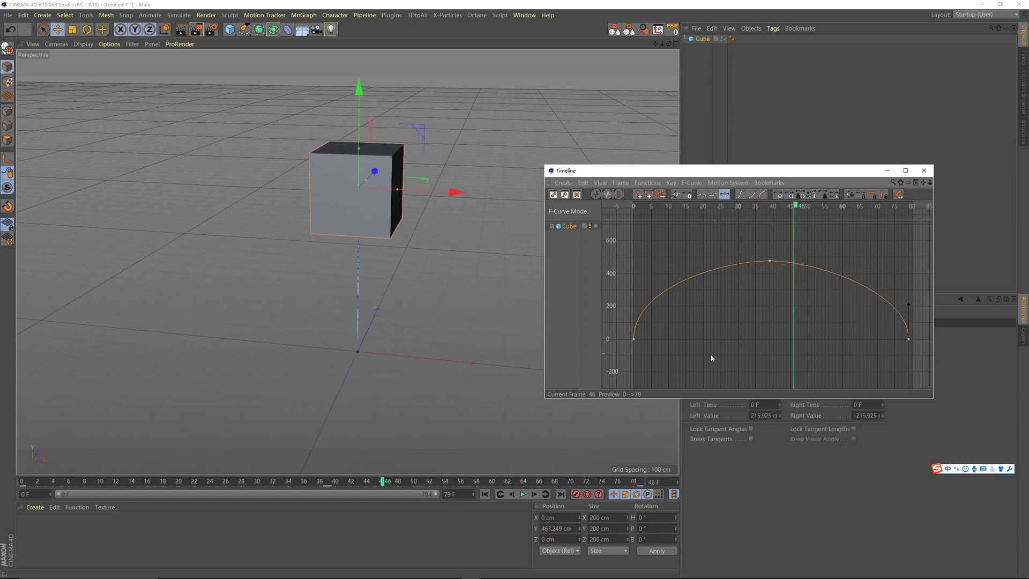
Play the animation with the reshaped position curve, deselect its keys and return to frame 0
{"action": "key", "text": "F8"}
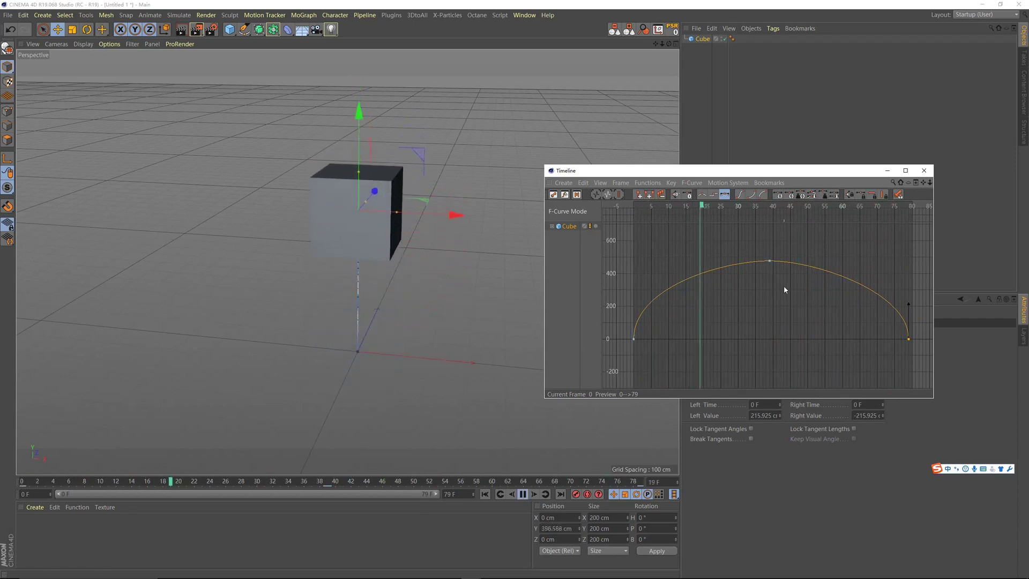
{"action": "left_click", "coordinate": [769, 325]}
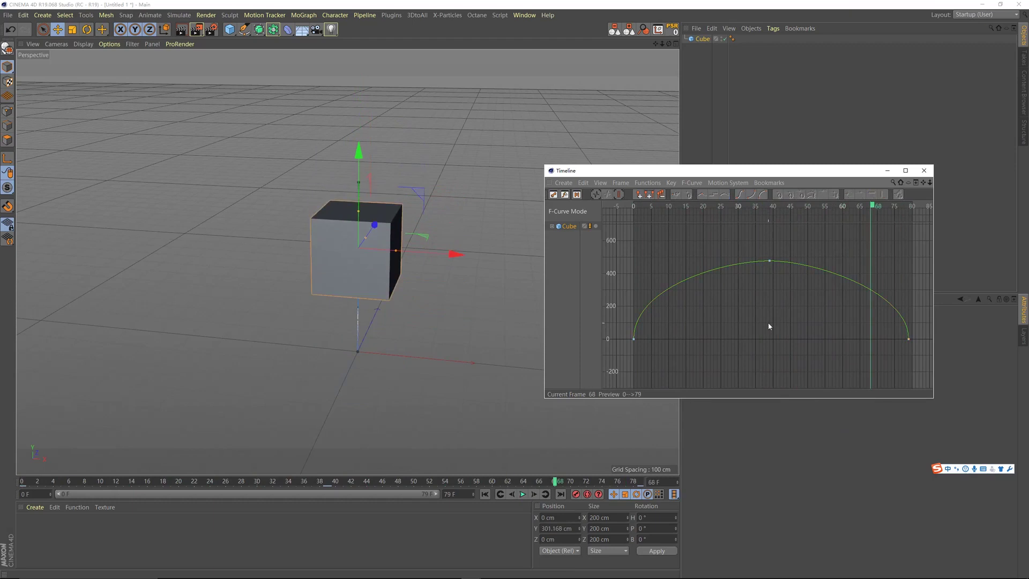
{"action": "key", "text": "F8"}
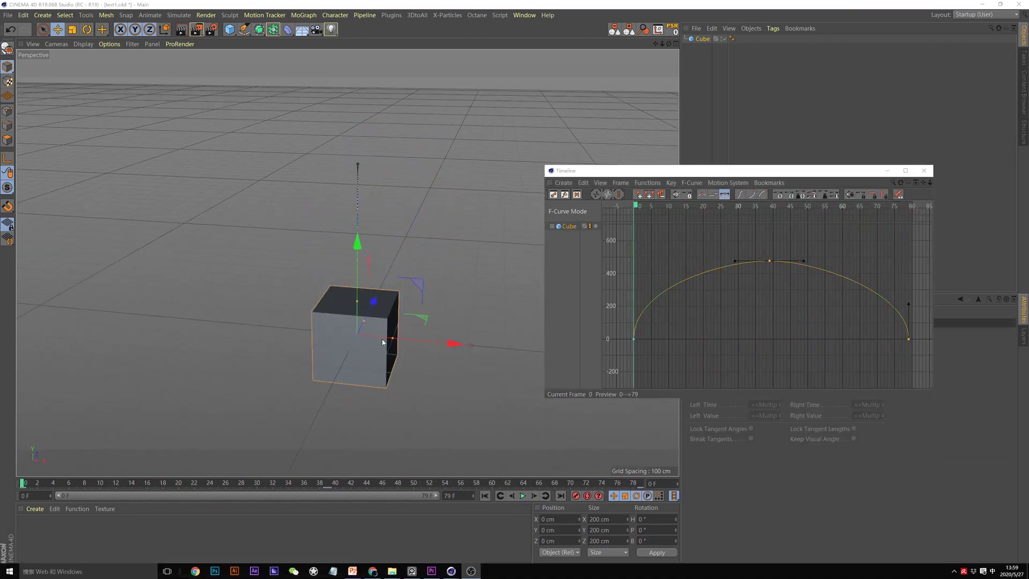
{"action": "left_click", "coordinate": [524, 496]}
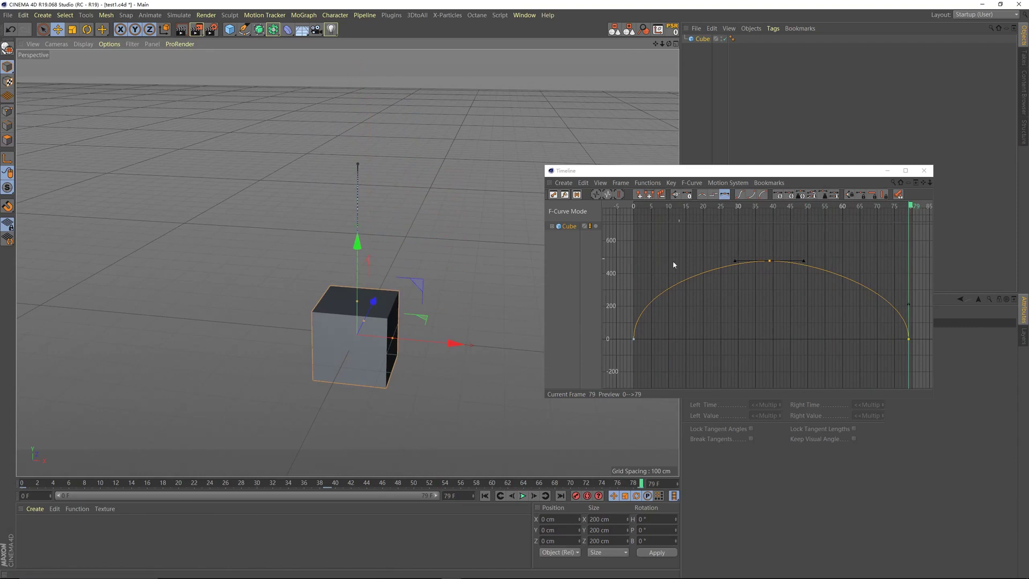
{"action": "left_click", "coordinate": [791, 245]}
{"action": "left_click_drag", "start_coordinate": [912, 209], "coordinate": [613, 230]}
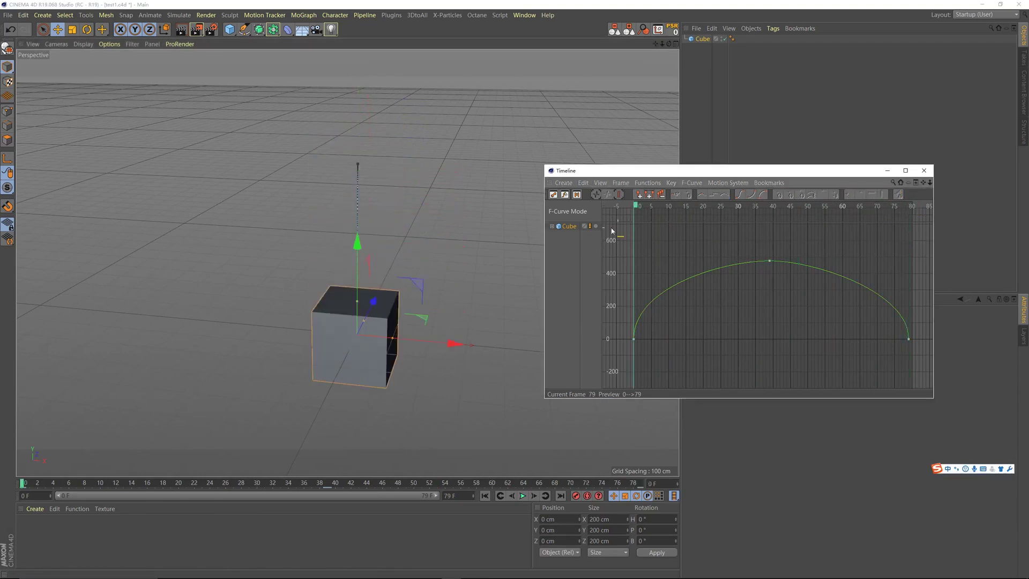
Switch the timeline to the Dope Sheet and scale all of the cube's keys down to span frames 0 to 35
{"action": "left_click", "coordinate": [554, 195]}
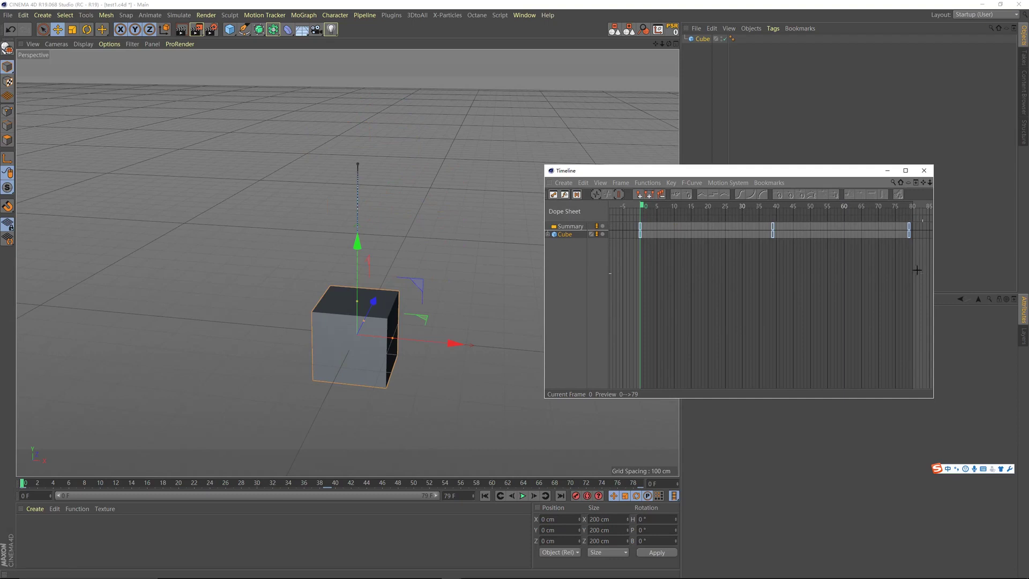
{"action": "left_click_drag", "start_coordinate": [917, 270], "coordinate": [638, 222]}
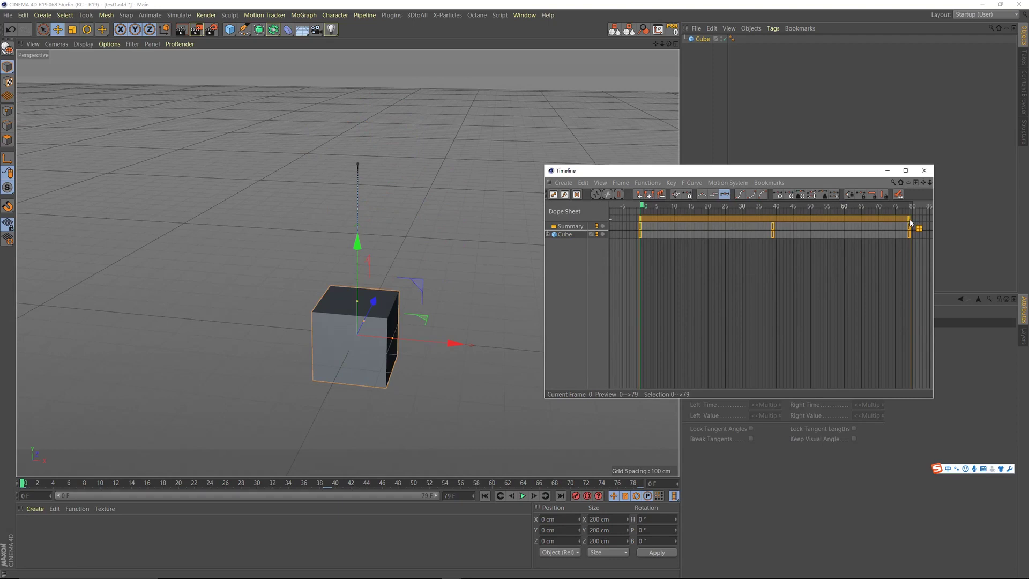
{"action": "left_click_drag", "start_coordinate": [908, 222], "coordinate": [759, 227]}
Scrub to the last of the compressed keys and set the end of the animation range to frame 35
{"action": "left_click_drag", "start_coordinate": [692, 208], "coordinate": [804, 207]}
{"action": "left_click", "coordinate": [761, 207]}
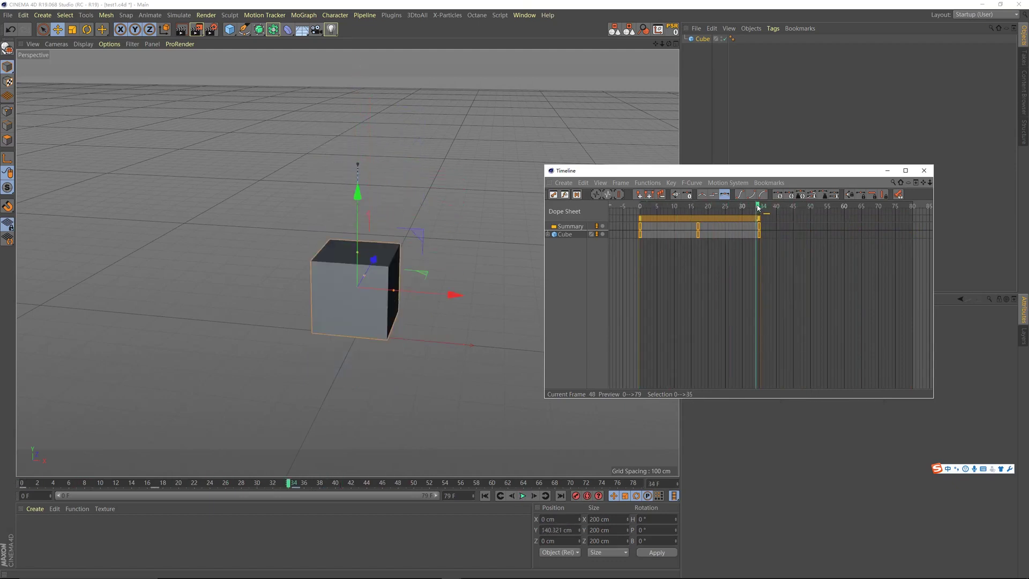
{"action": "double_click", "coordinate": [456, 496]}
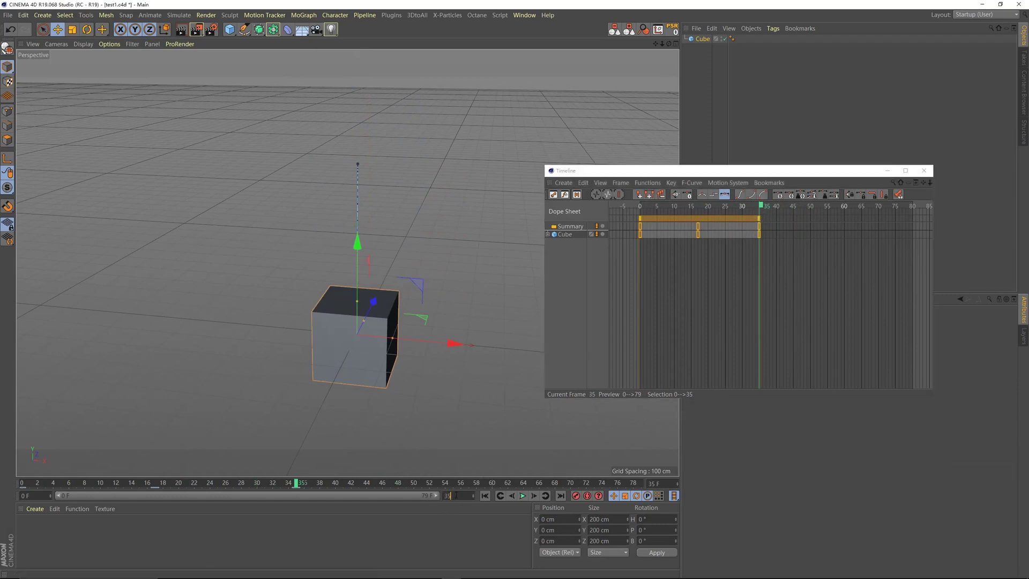
{"action": "type", "text": "35"}
{"action": "key", "text": "Return"}
Show the compressed curve in F-Curve Mode, move the Timeline window away from the viewport and select the first key
{"action": "left_click", "coordinate": [565, 195]}
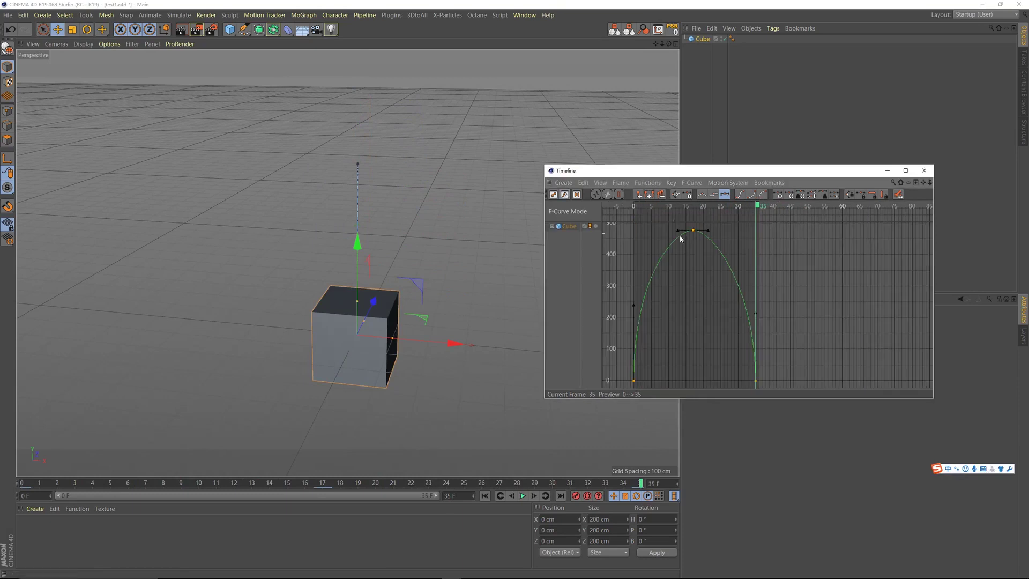
{"action": "mouse_move", "coordinate": [757, 343]}
{"action": "left_mouse_down"}
{"action": "mouse_move", "coordinate": [692, 346]}
{"action": "mouse_move", "coordinate": [750, 339]}
{"action": "left_mouse_up"}
{"action": "key", "text": "ctrl+z"}
{"action": "left_click_drag", "start_coordinate": [815, 341], "coordinate": [594, 219]}
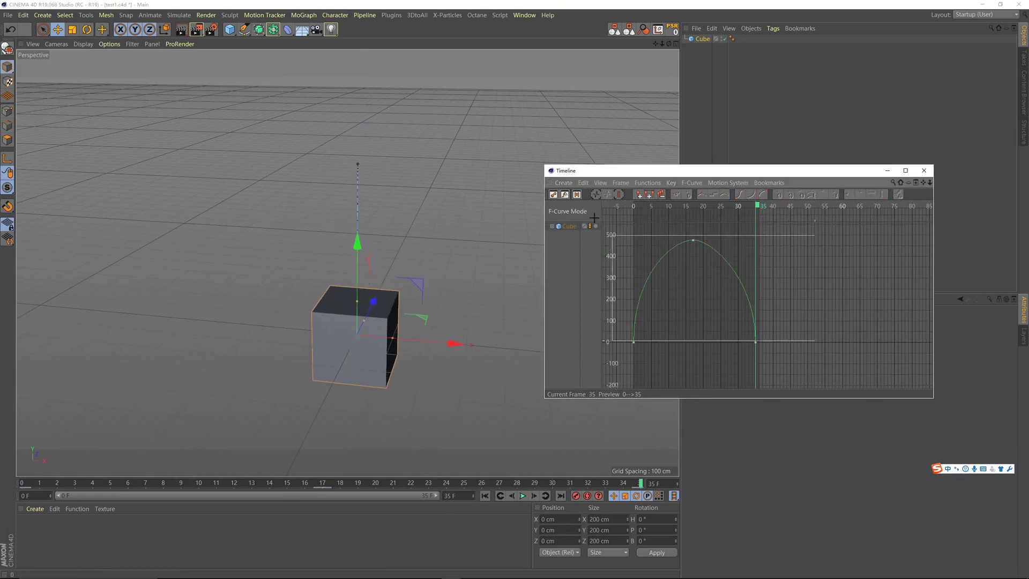
{"action": "left_click_drag", "start_coordinate": [679, 172], "coordinate": [733, 169]}
{"action": "left_click", "coordinate": [688, 339]}
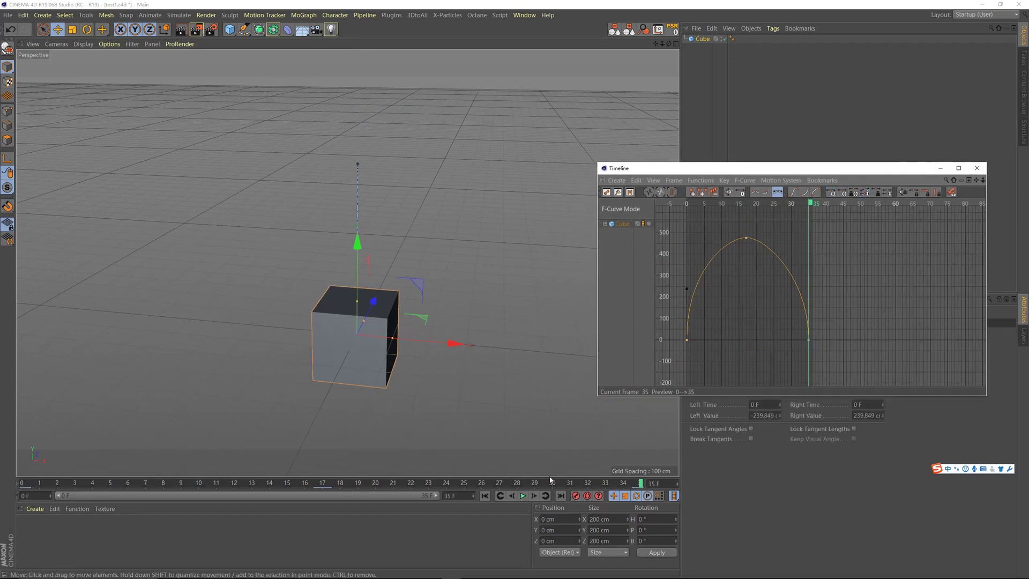
Play the shortened animation from the start and park the playhead on the peak at frame 17
{"action": "left_click", "coordinate": [486, 496]}
{"action": "left_click", "coordinate": [523, 496]}
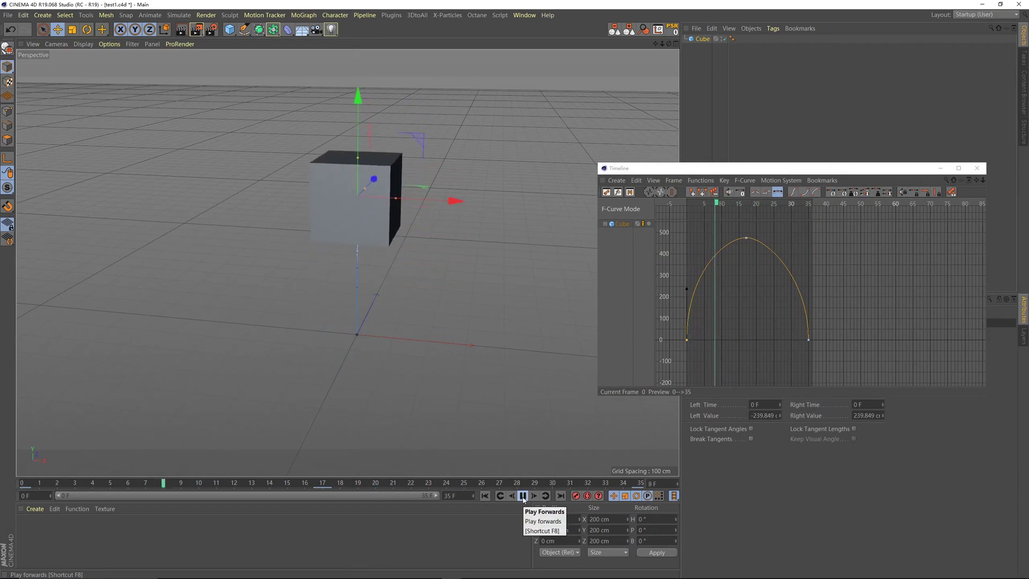
{"action": "left_click", "coordinate": [522, 495]}
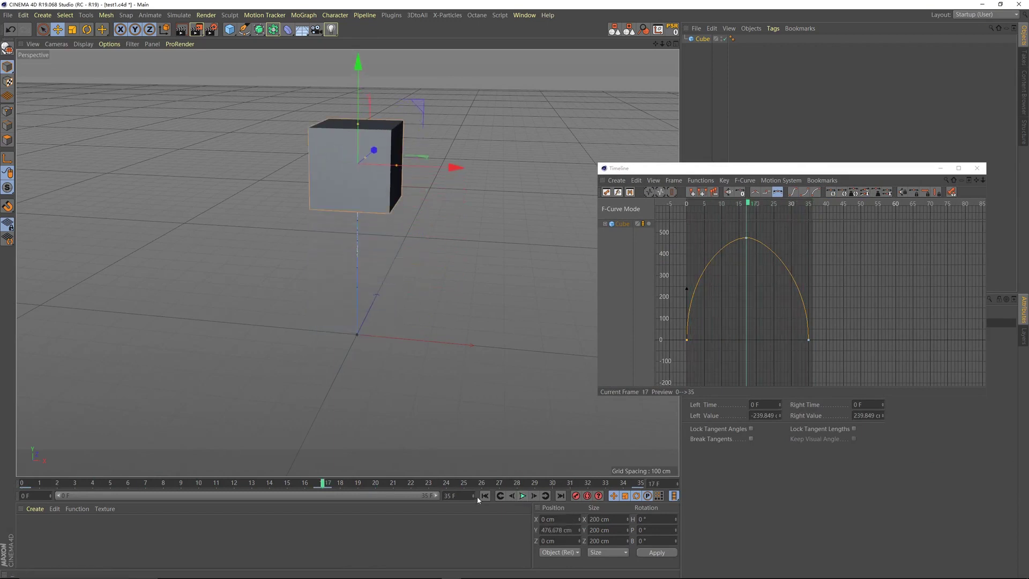
{"action": "left_click", "coordinate": [522, 496]}
{"action": "left_click", "coordinate": [522, 496]}
{"action": "mouse_move", "coordinate": [325, 477]}
{"action": "left_mouse_down"}
{"action": "mouse_move", "coordinate": [221, 483]}
{"action": "mouse_move", "coordinate": [414, 483]}
{"action": "mouse_move", "coordinate": [306, 483]}
{"action": "mouse_move", "coordinate": [323, 486]}
{"action": "left_mouse_up"}
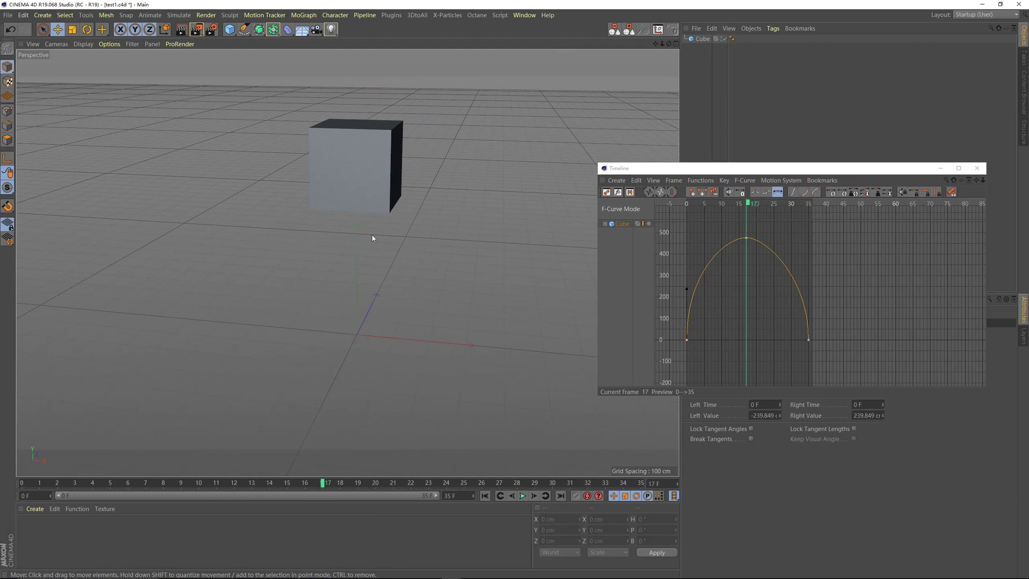
Lengthen both tangents of the peak key to about 10.5 frames, keeping them horizontal
{"action": "left_click_drag", "start_coordinate": [763, 270], "coordinate": [723, 216]}
{"action": "left_click", "coordinate": [731, 239]}
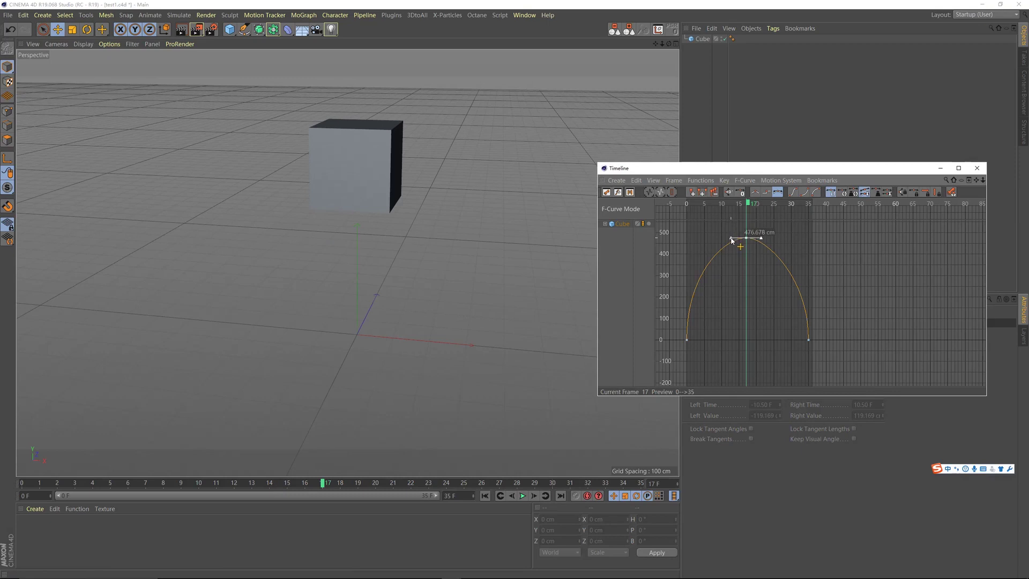
{"action": "left_click_drag", "start_coordinate": [732, 240], "coordinate": [710, 260]}
Play the animation with the flatter peak and go back to frame 17
{"action": "key", "text": "F8"}
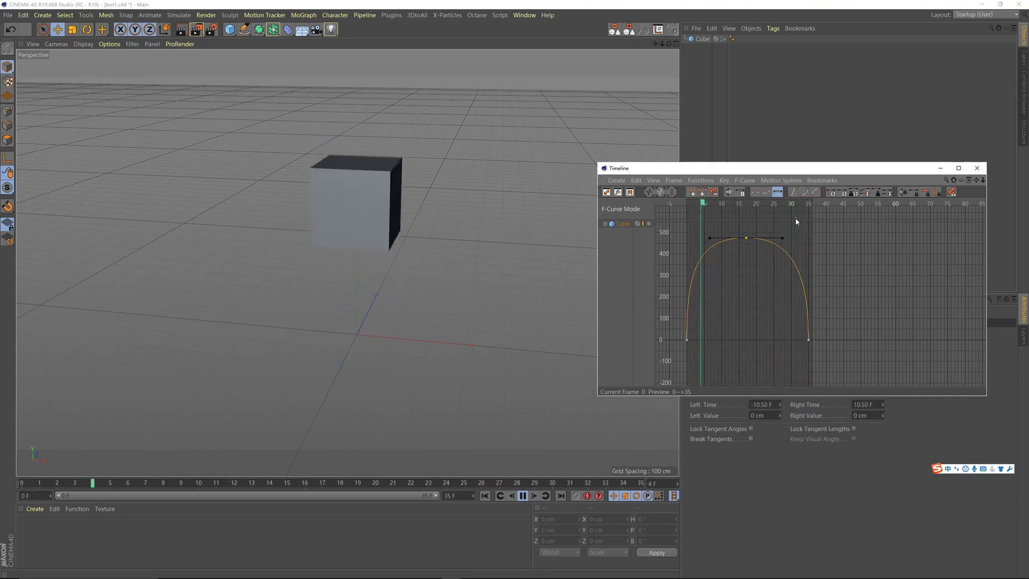
{"action": "key", "text": "F8"}
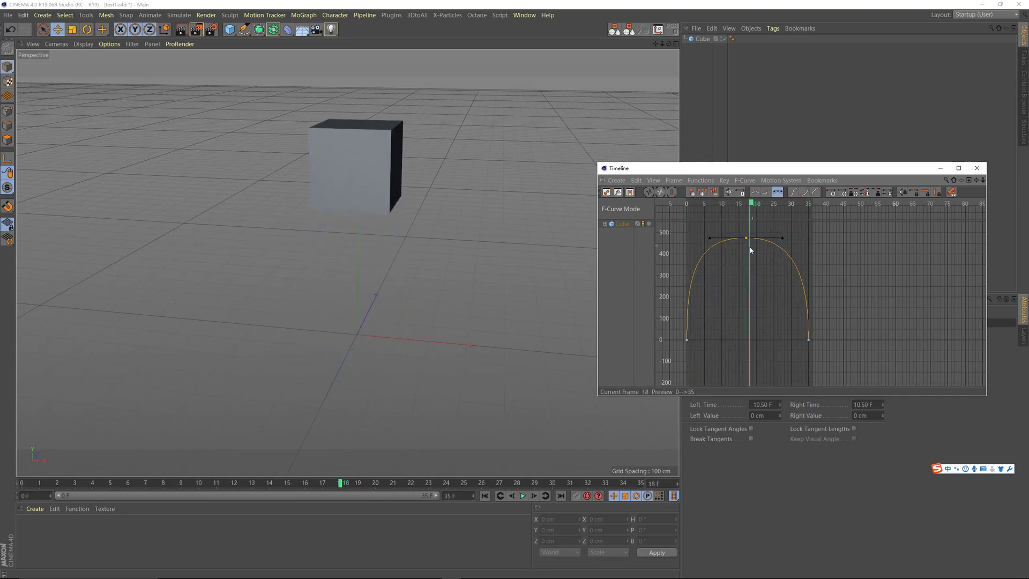
{"action": "left_click", "coordinate": [748, 205]}
Raise the peak key of the cube's position curve to about 680 cm, keeping it at frame 17
{"action": "left_click_drag", "start_coordinate": [732, 171], "coordinate": [772, 183]}
{"action": "right_click_drag", "start_coordinate": [405, 291], "coordinate": [390, 309], "text": "alt"}
{"action": "left_click_drag", "start_coordinate": [388, 308], "coordinate": [351, 308], "text": "alt"}
{"action": "middle_click_drag", "start_coordinate": [798, 266], "coordinate": [797, 301], "text": "alt"}
{"action": "scroll", "coordinate": [797, 279], "scroll_direction": "down", "scroll_amount": 2}
{"action": "scroll", "coordinate": [796, 285], "scroll_direction": "up", "scroll_amount": 1}
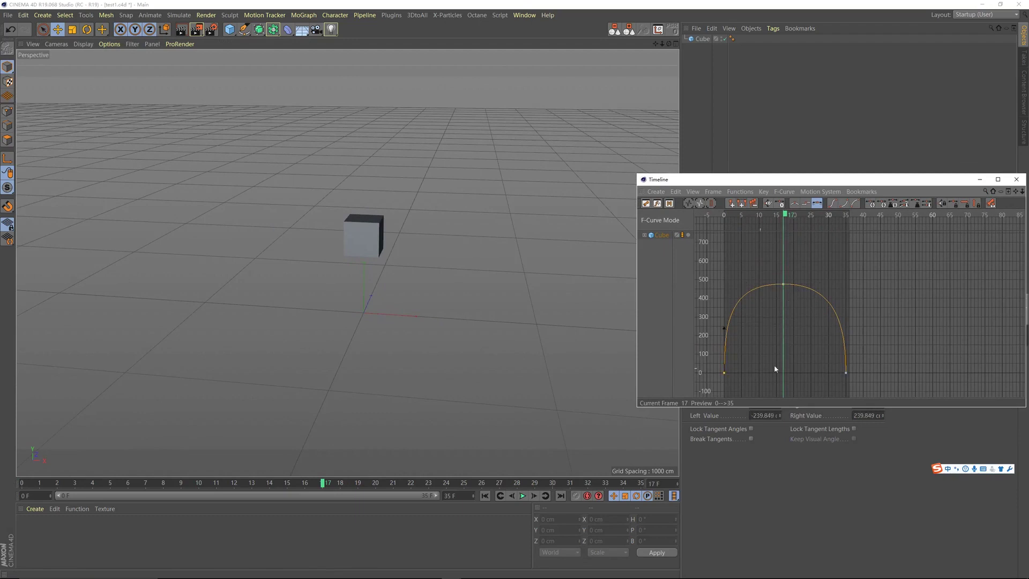
{"action": "left_click_drag", "start_coordinate": [785, 285], "coordinate": [660, 234]}
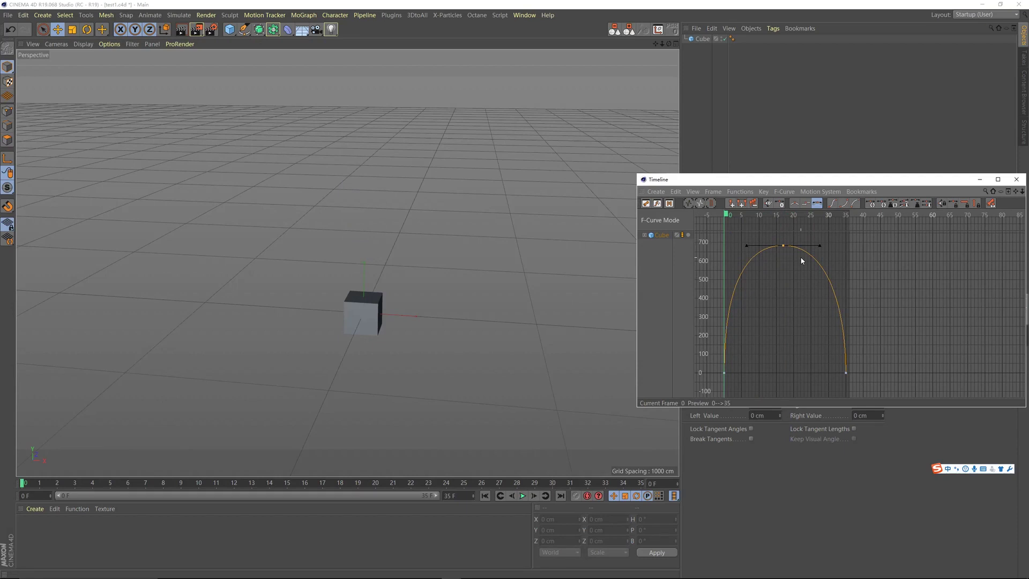
Return to frame 0, frame the taller curve and play the higher jump
{"action": "left_click_drag", "start_coordinate": [764, 214], "coordinate": [699, 230]}
{"action": "mouse_move", "coordinate": [739, 282]}
{"action": "left_click_drag", "start_coordinate": [810, 291], "coordinate": [763, 210]}
{"action": "mouse_move", "coordinate": [781, 288]}
{"action": "right_mouse_down", "text": "alt"}
{"action": "mouse_move", "coordinate": [779, 277]}
{"action": "mouse_move", "coordinate": [798, 268]}
{"action": "right_mouse_up", "text": "alt"}
{"action": "middle_click_drag", "start_coordinate": [799, 268], "coordinate": [797, 293], "text": "alt"}
{"action": "key", "text": "F8"}
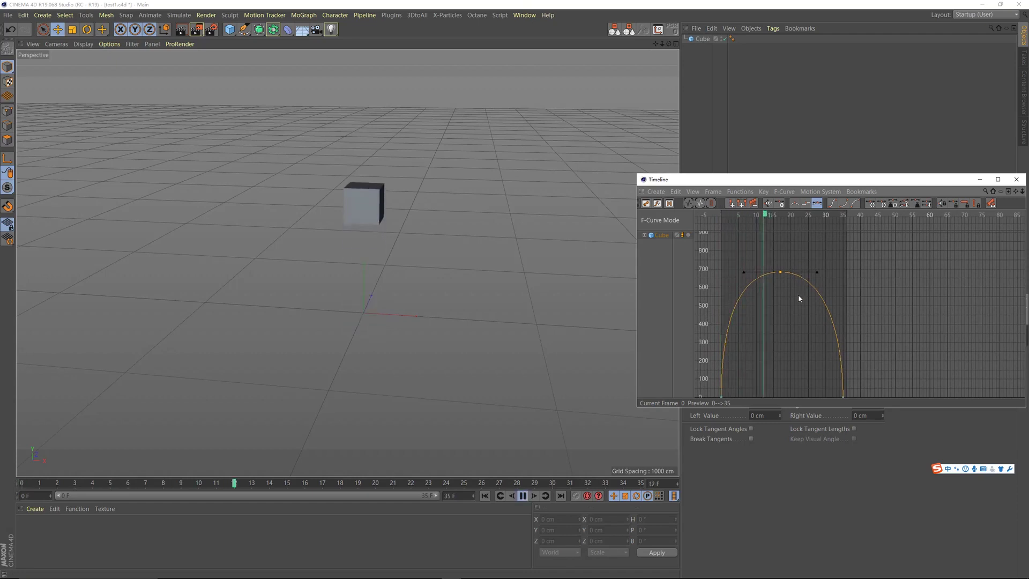
{"action": "key", "text": "F8"}
Lengthen the peak key's horizontal tangents slightly further and replay the jump
{"action": "left_click_drag", "start_coordinate": [744, 271], "coordinate": [737, 273]}
{"action": "key", "text": "F8"}
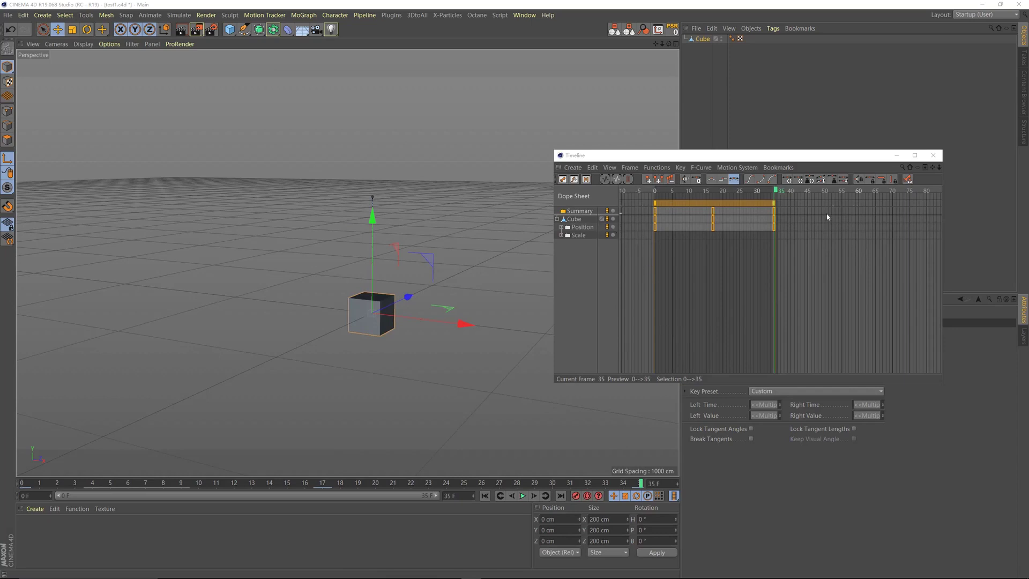
Move the Timeline window clear of the cube and select all of the cube's position and scale keys
{"action": "left_click_drag", "start_coordinate": [676, 159], "coordinate": [646, 184]}
{"action": "left_click", "coordinate": [549, 245]}
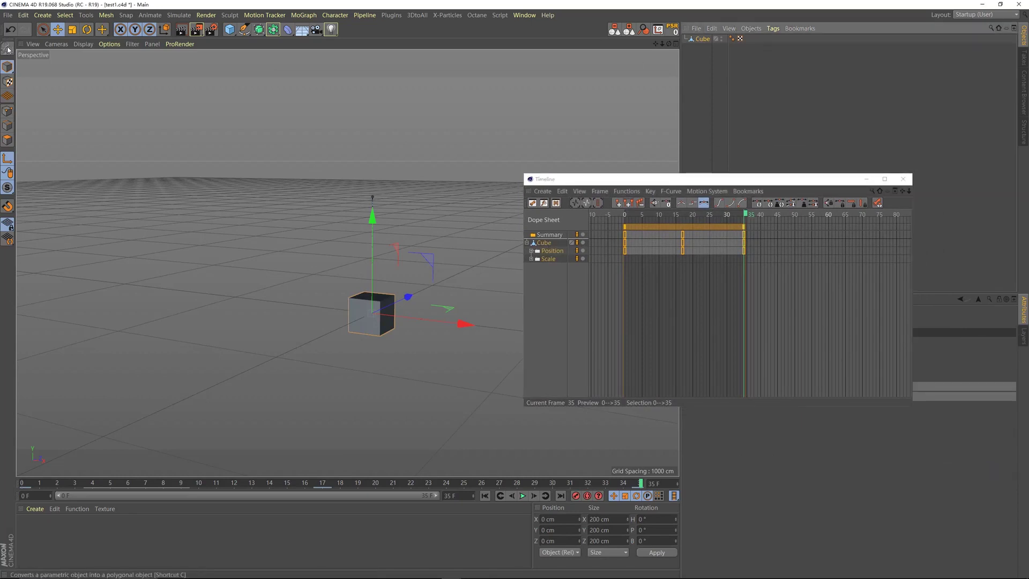
{"action": "mouse_move", "coordinate": [607, 182]}
{"action": "left_mouse_down"}
{"action": "mouse_move", "coordinate": [628, 170]}
{"action": "mouse_move", "coordinate": [601, 180]}
{"action": "left_mouse_up"}
{"action": "left_click_drag", "start_coordinate": [702, 182], "coordinate": [702, 187]}
{"action": "left_click", "coordinate": [664, 296]}
{"action": "left_click_drag", "start_coordinate": [627, 183], "coordinate": [680, 179]}
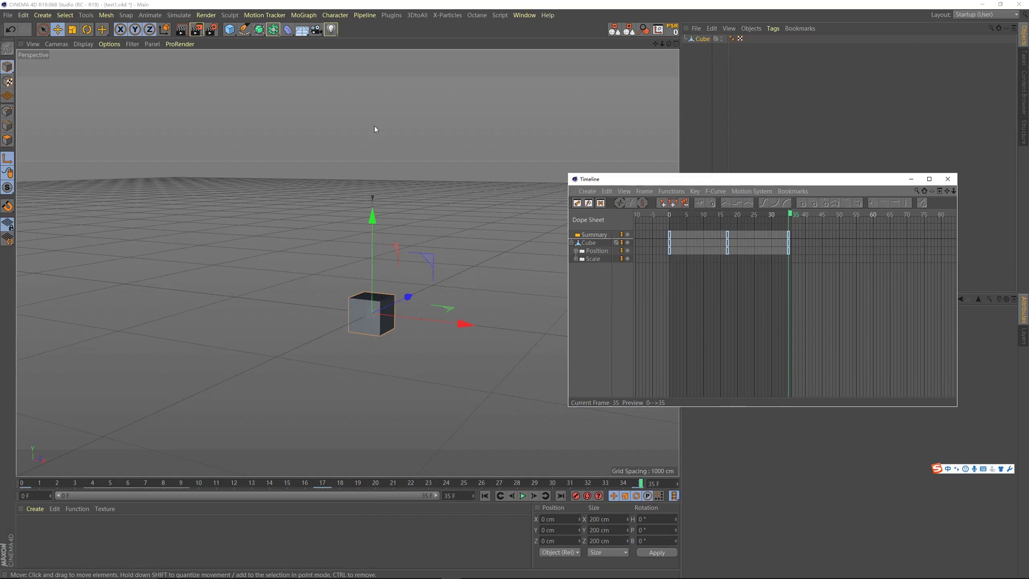
{"action": "left_click_drag", "start_coordinate": [814, 286], "coordinate": [635, 228]}
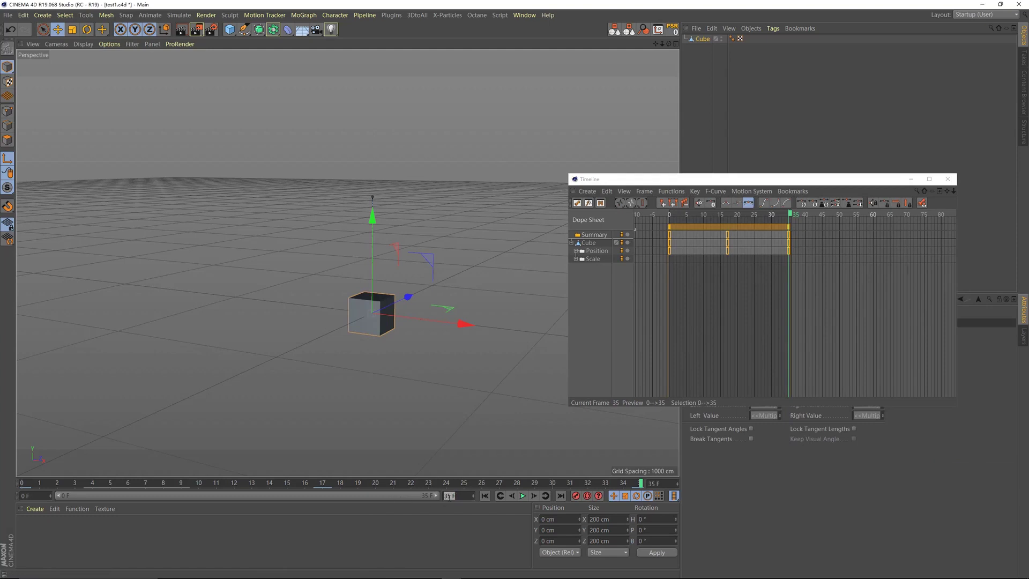
Set the end of the animation to frame 60 and extend the preview range to the full length
{"action": "left_click", "coordinate": [449, 496]}
{"action": "type", "text": "60"}
{"action": "key", "text": "Return"}
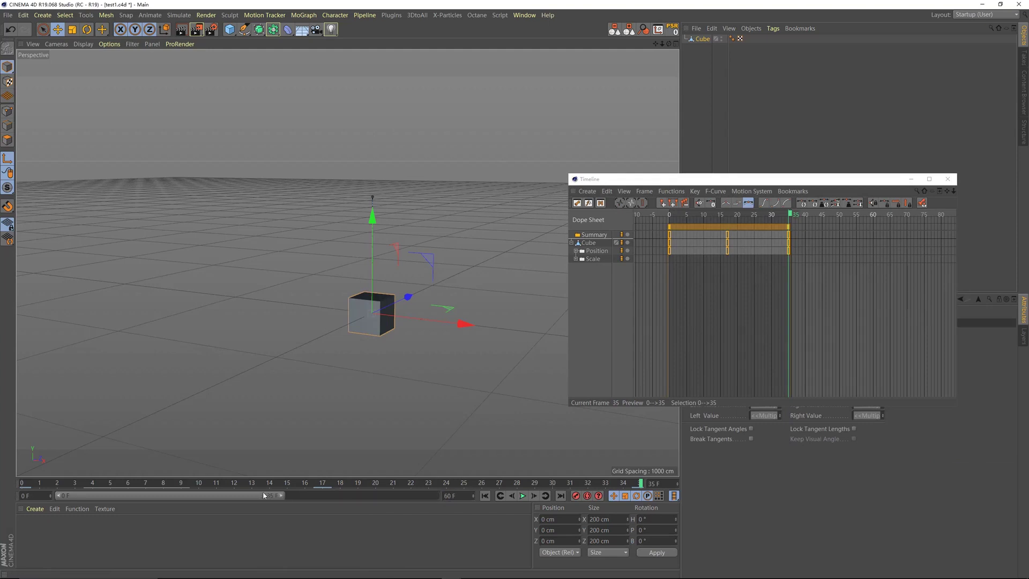
{"action": "left_click_drag", "start_coordinate": [281, 497], "coordinate": [437, 496]}
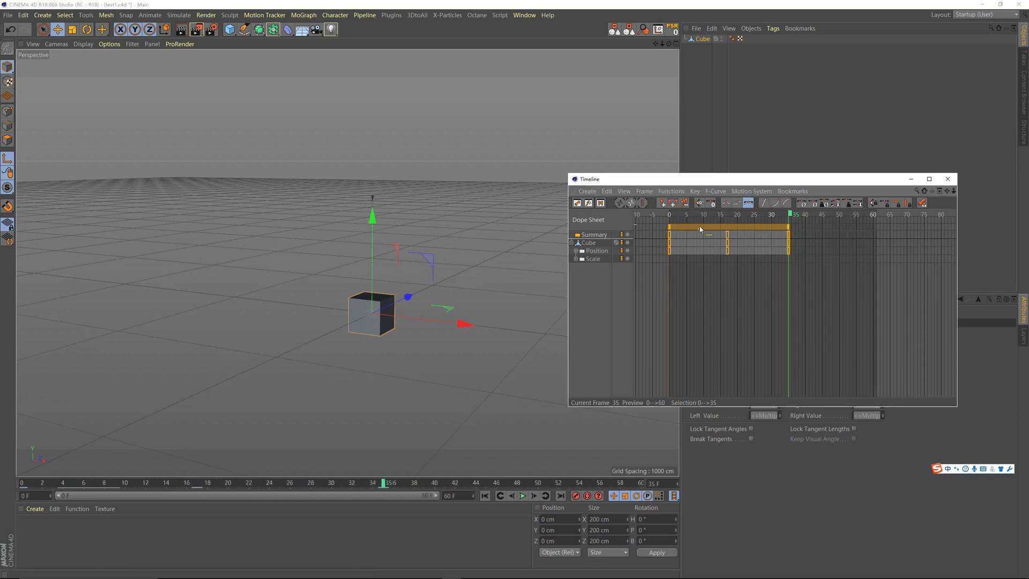
Shift all of the cube's selected keys to span frames 14 to 49 and return to frame 0
{"action": "left_click_drag", "start_coordinate": [702, 228], "coordinate": [748, 232]}
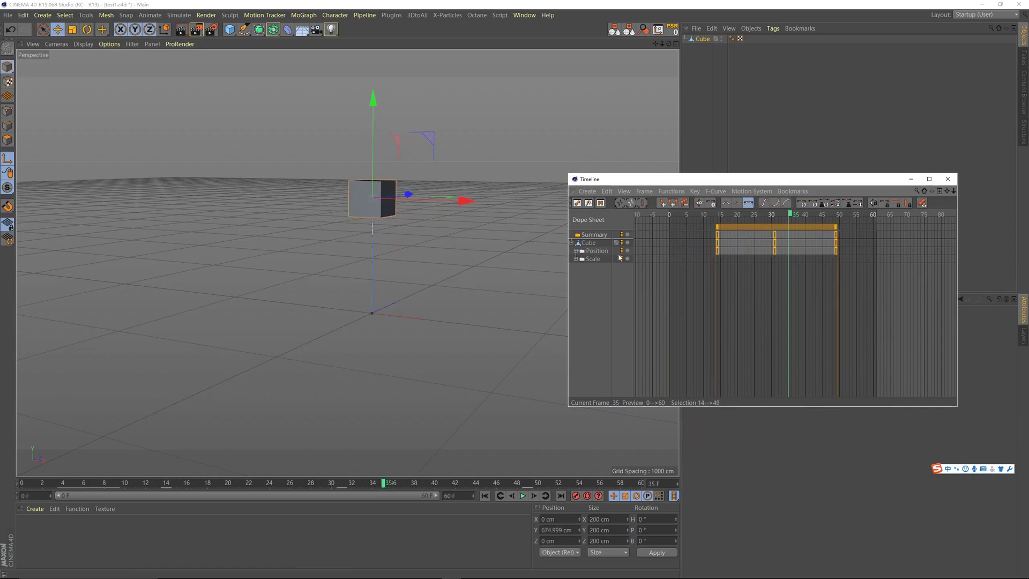
{"action": "left_click_drag", "start_coordinate": [737, 178], "coordinate": [708, 188]}
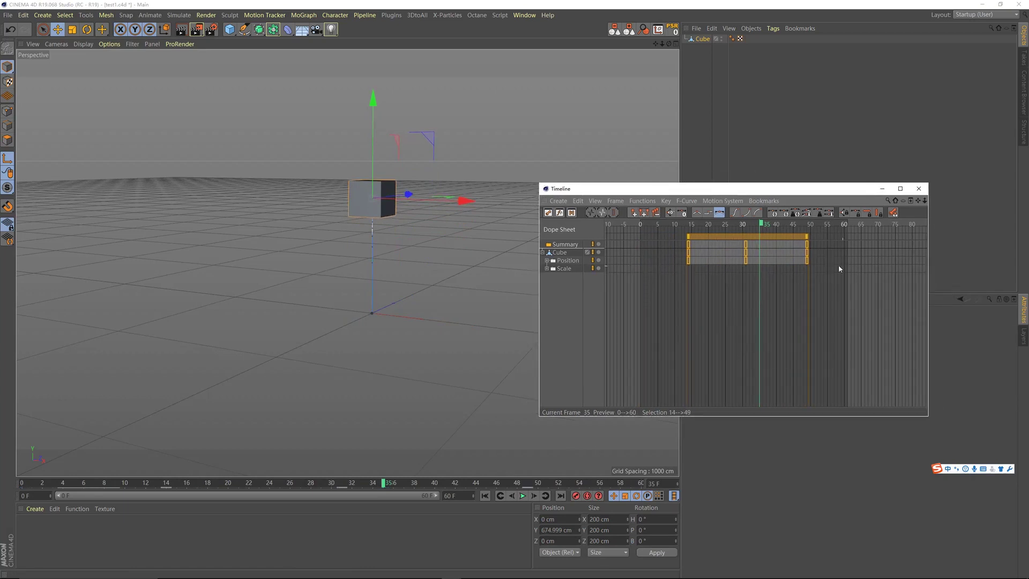
{"action": "left_click_drag", "start_coordinate": [725, 225], "coordinate": [681, 277]}
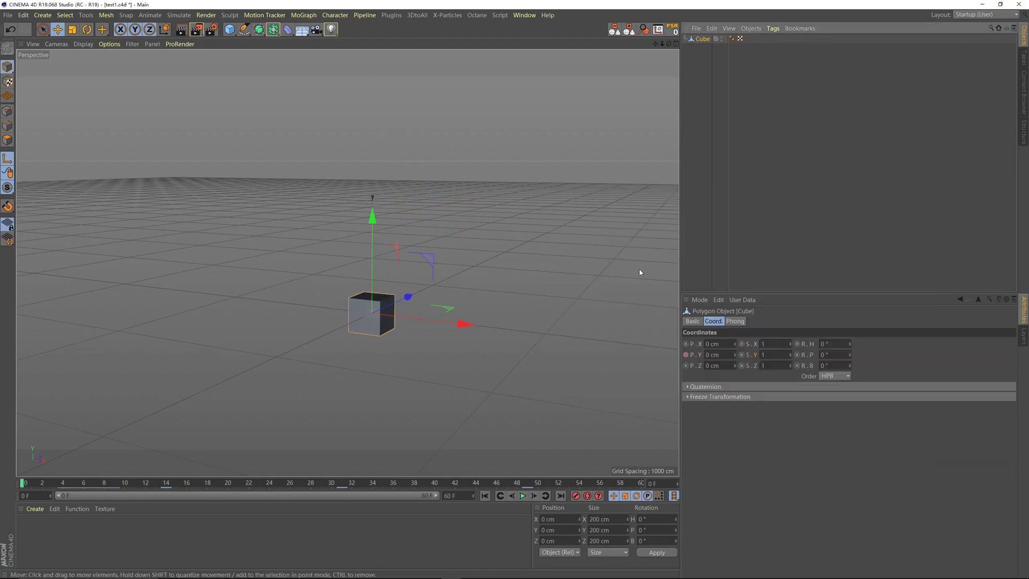
Try squashing the cube at frame 0 to a Y scale of about 0.36, and undo it
{"action": "left_click", "coordinate": [776, 355]}
{"action": "left_click_drag", "start_coordinate": [791, 358], "coordinate": [791, 357]}
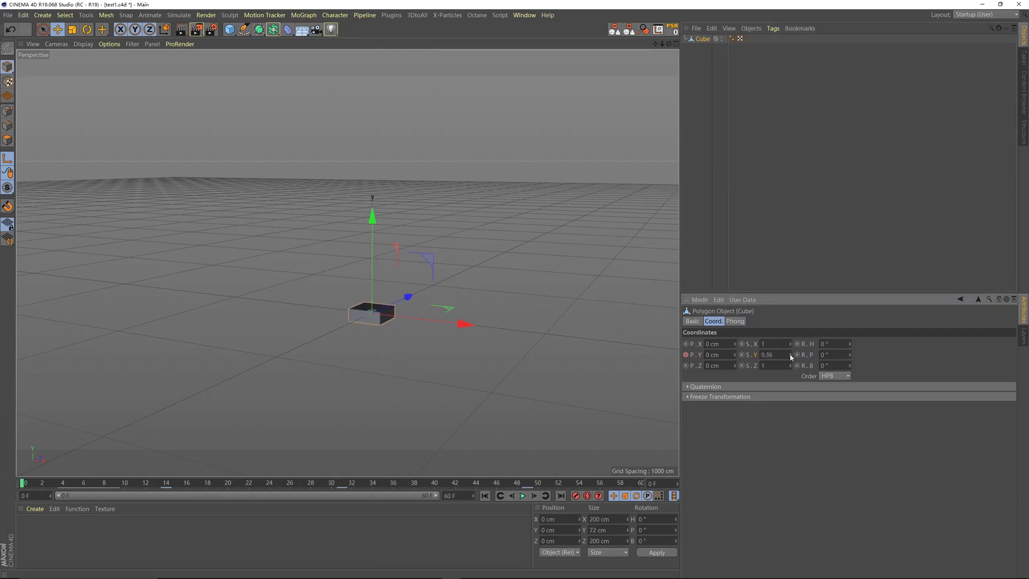
{"action": "key", "text": "ctrl+z"}
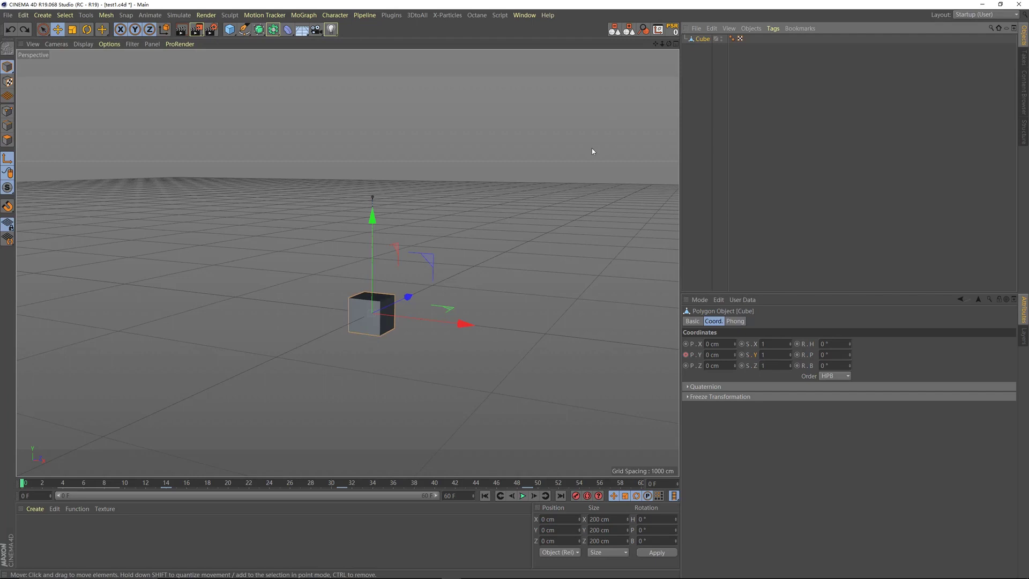
Move the cube's axis to its base by executing Axis Center with Y at -100%
{"action": "left_click", "coordinate": [658, 29]}
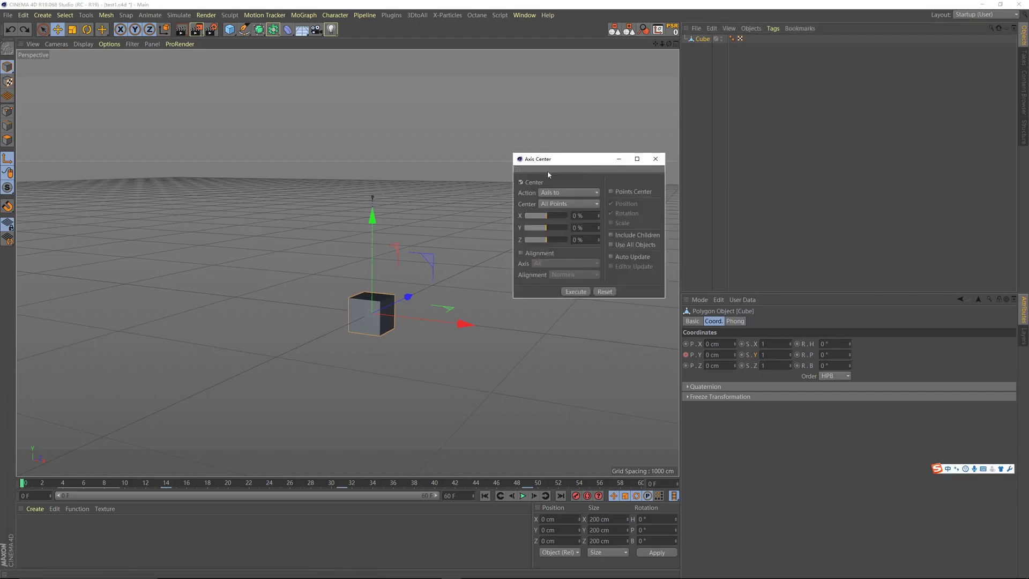
{"action": "left_click_drag", "start_coordinate": [548, 174], "coordinate": [540, 168]}
{"action": "left_click_drag", "start_coordinate": [540, 232], "coordinate": [517, 230]}
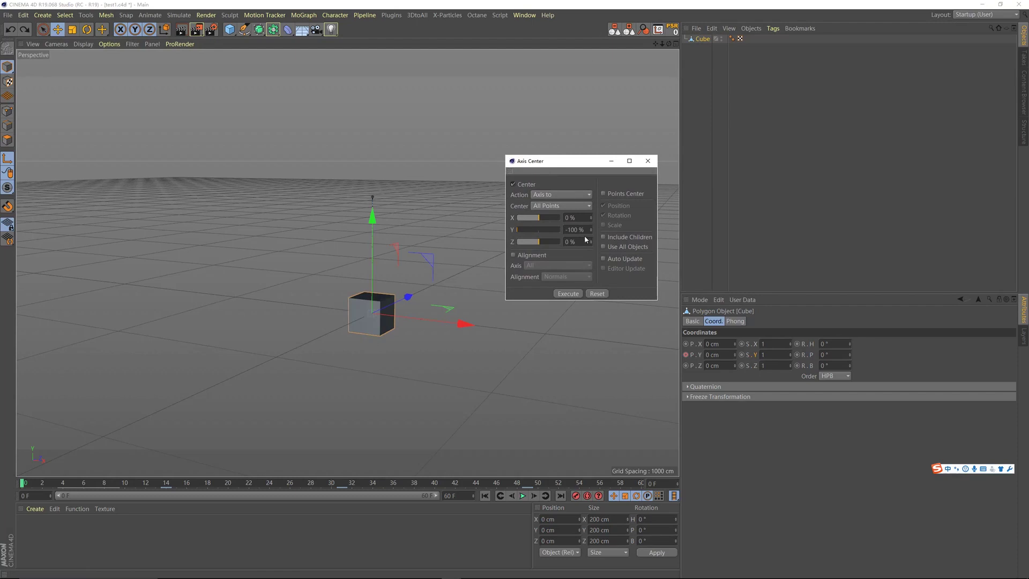
{"action": "left_click", "coordinate": [568, 294]}
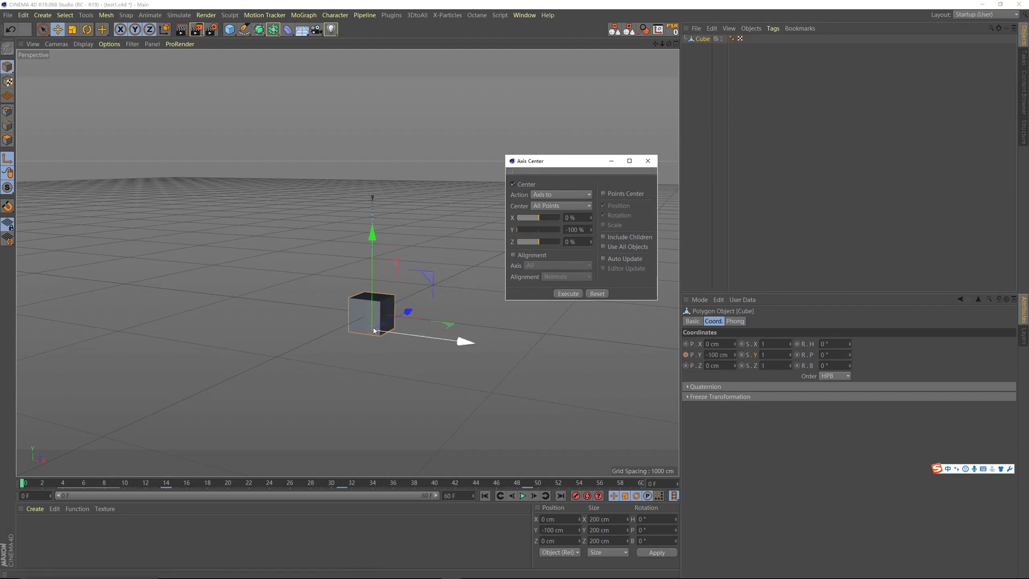
{"action": "left_click_drag", "start_coordinate": [589, 161], "coordinate": [578, 178]}
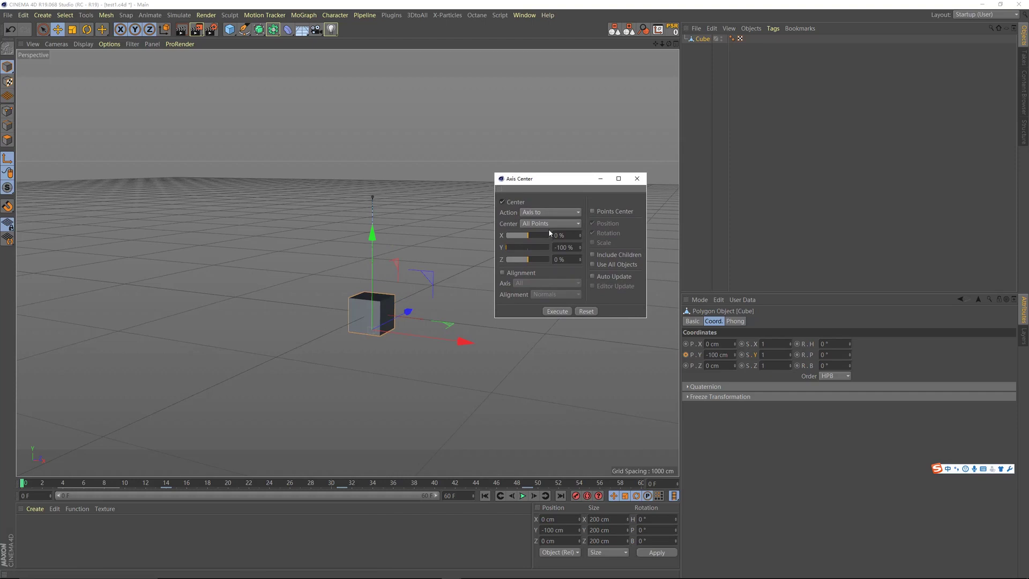
Search the Customize Commands list for "axis center"
{"action": "key", "text": "shift+F12"}
{"action": "left_click_drag", "start_coordinate": [521, 172], "coordinate": [799, 164]}
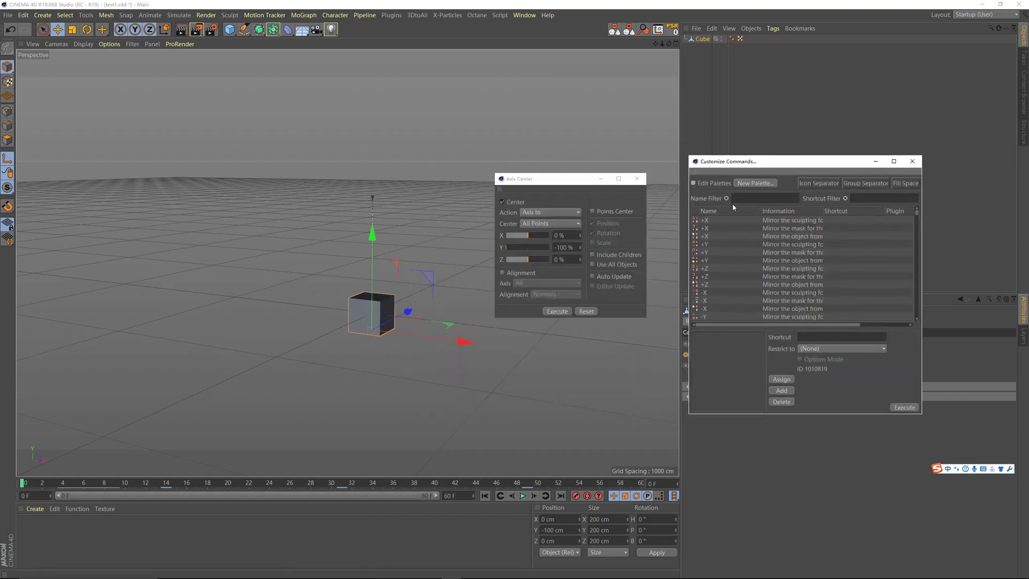
{"action": "type", "text": "axis cwe"}
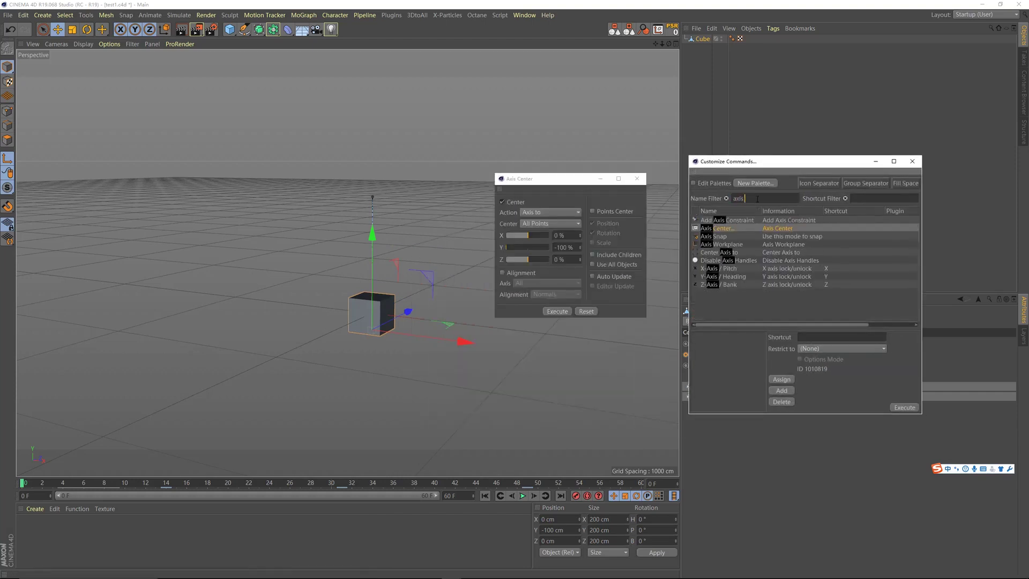
{"action": "key", "text": "BackSpace"}
{"action": "key", "text": "BackSpace"}
{"action": "type", "text": "enter"}
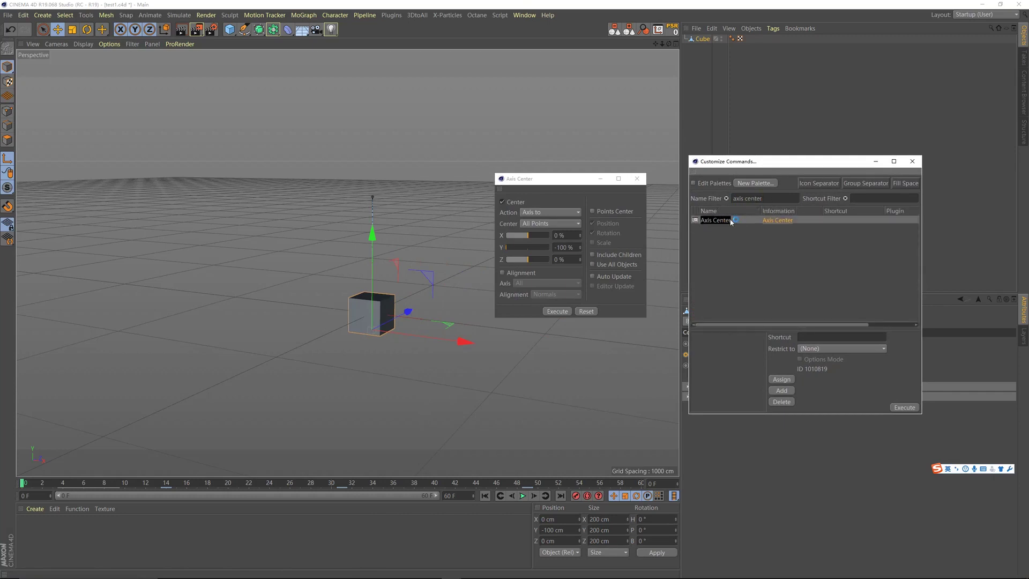
Try to place the Axis Center command in the main toolbar, and close the Customize Commands and Axis Center windows
{"action": "left_click_drag", "start_coordinate": [733, 222], "coordinate": [660, 37]}
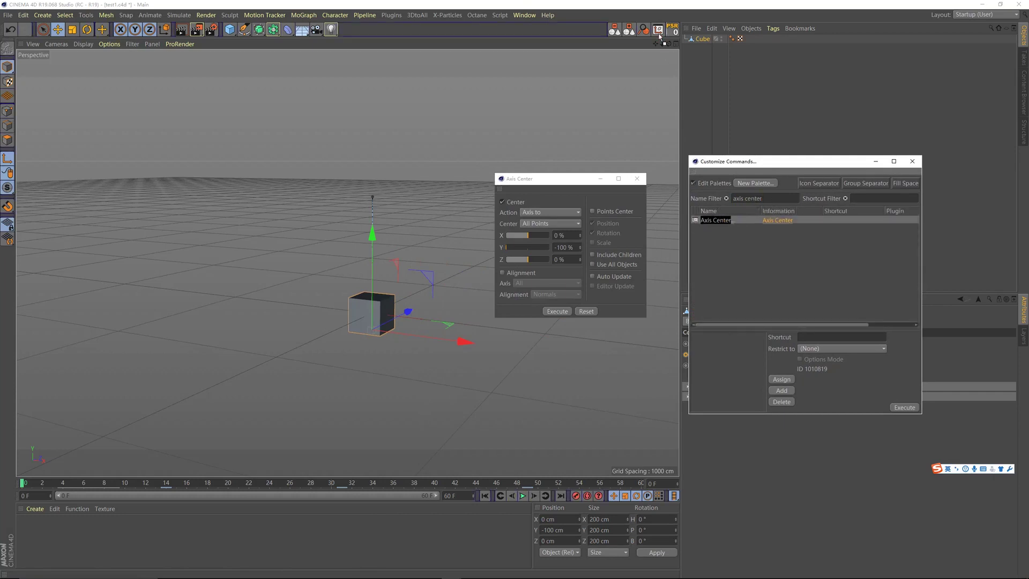
{"action": "left_click_drag", "start_coordinate": [732, 224], "coordinate": [733, 223]}
{"action": "left_click_drag", "start_coordinate": [772, 166], "coordinate": [670, 210]}
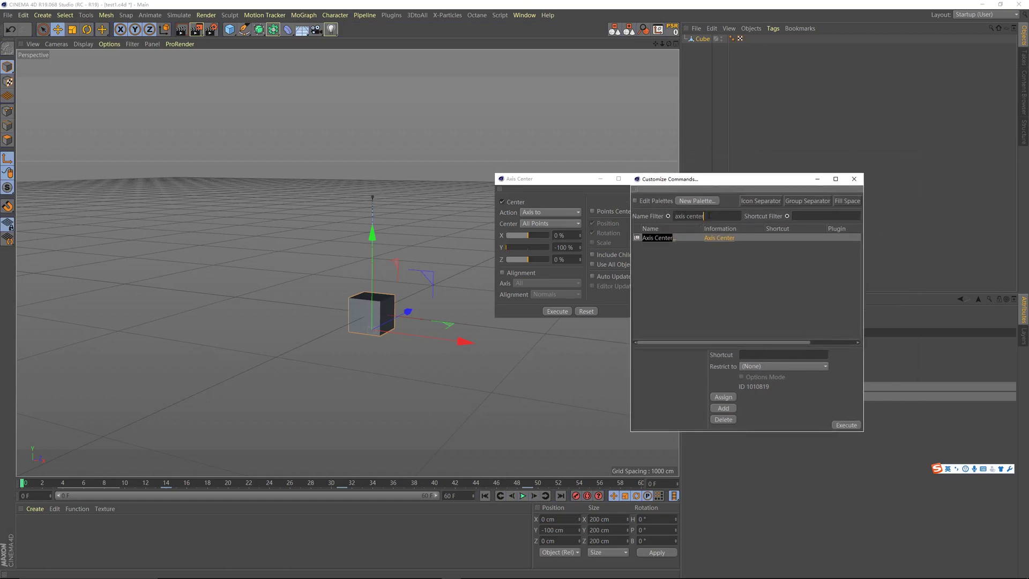
{"action": "left_click", "coordinate": [854, 179]}
{"action": "left_click_drag", "start_coordinate": [585, 184], "coordinate": [596, 187]}
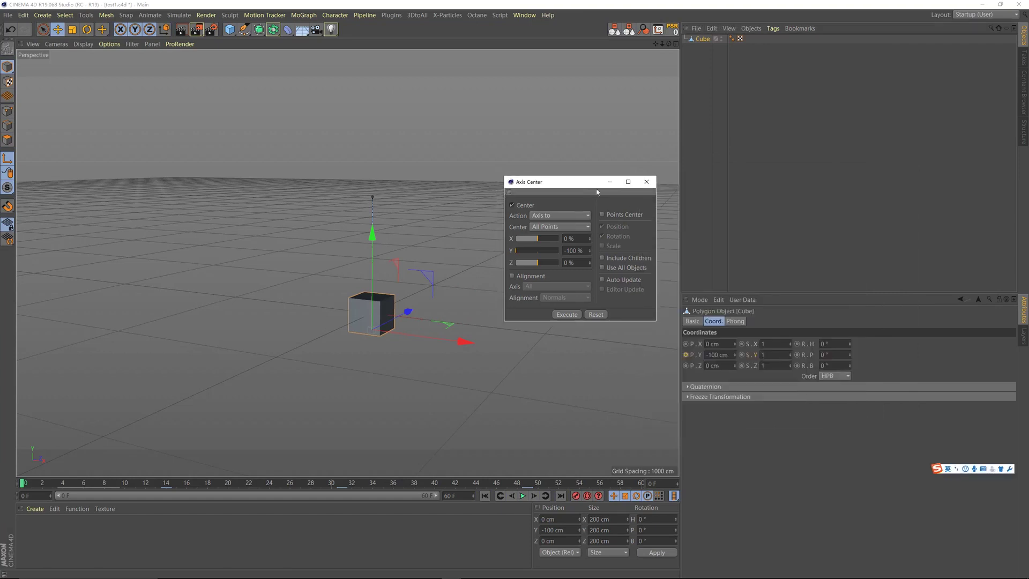
{"action": "left_click", "coordinate": [646, 182]}
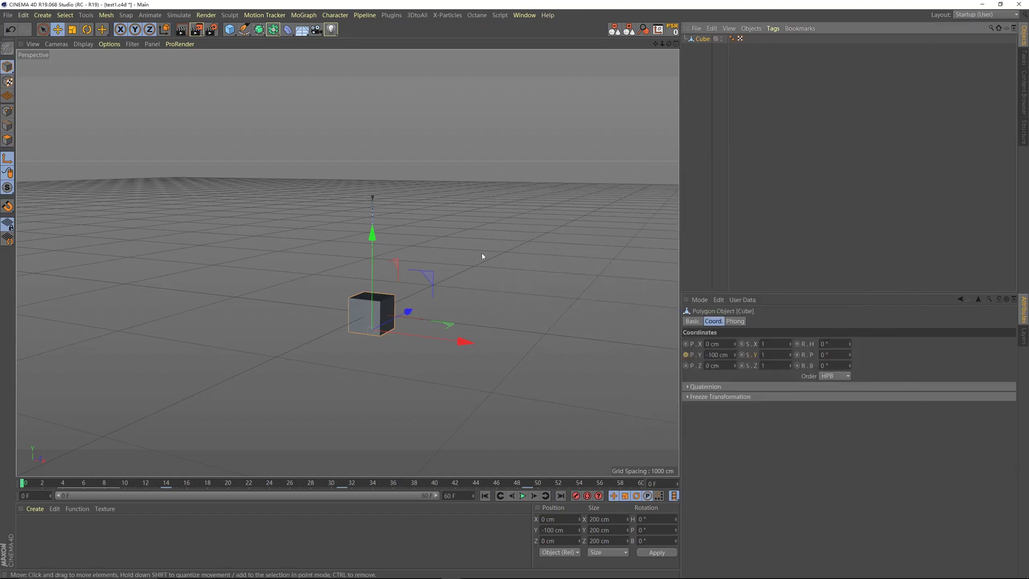
Play the jump with the cube's new axis, stop it and return to frame 0
{"action": "left_click", "coordinate": [522, 495]}
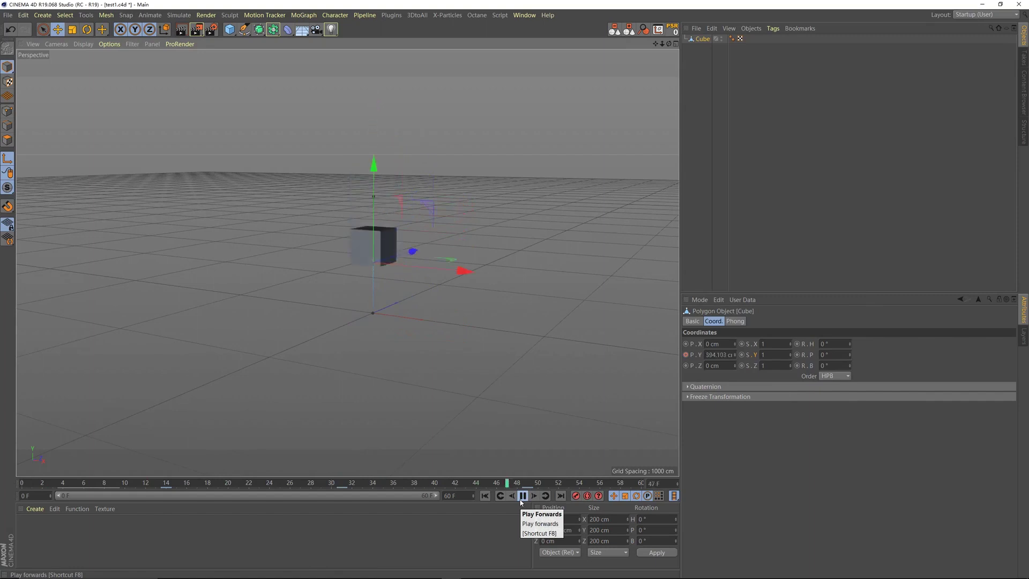
{"action": "left_click", "coordinate": [522, 496]}
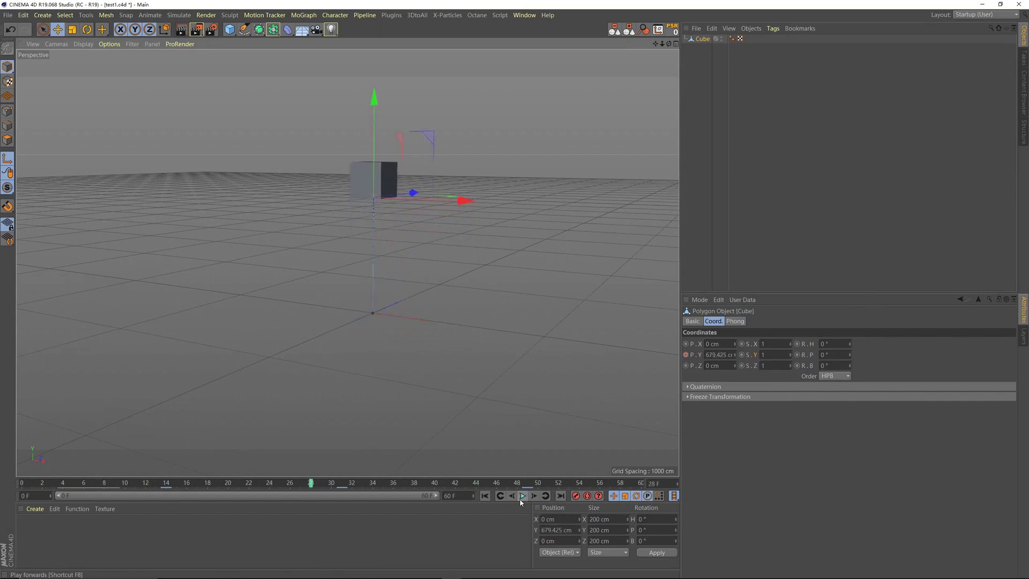
{"action": "left_click", "coordinate": [485, 496]}
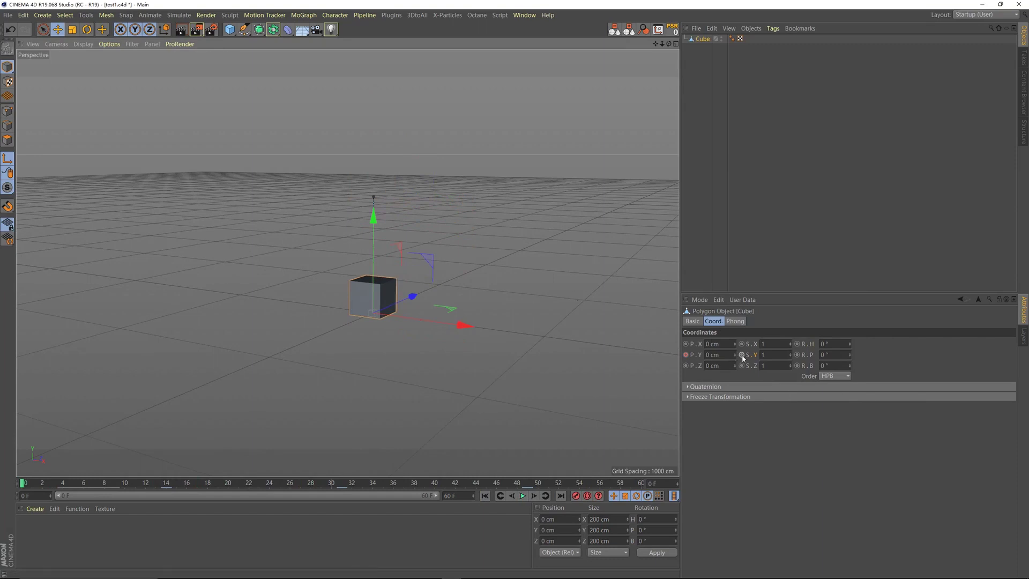
Key the cube's Y scale at 1 on frame 0 and at 0.53 on frame 9
{"action": "left_click", "coordinate": [71, 485]}
{"action": "left_click_drag", "start_coordinate": [71, 485], "coordinate": [116, 484]}
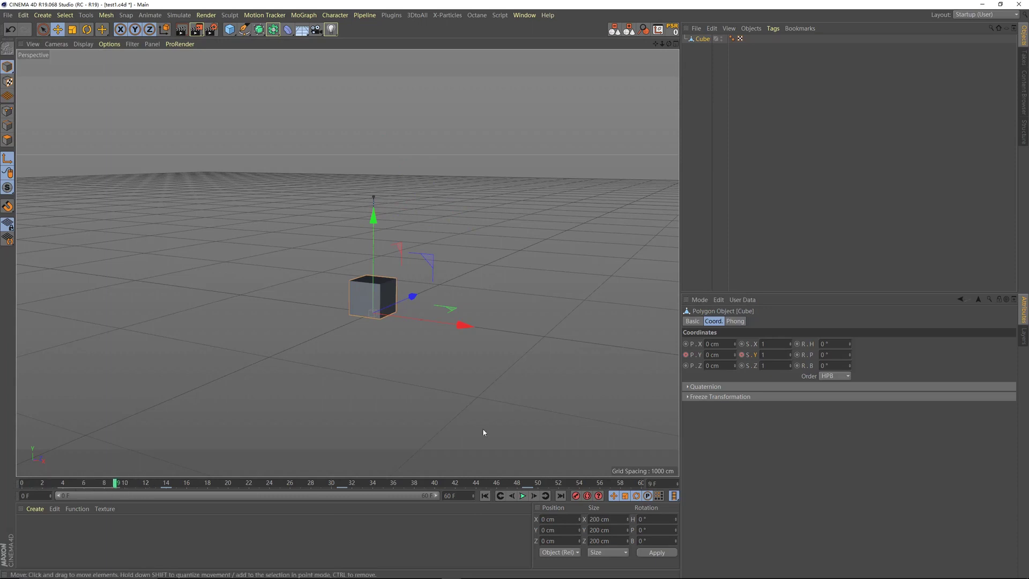
{"action": "mouse_move", "coordinate": [792, 356]}
{"action": "left_mouse_down"}
{"action": "mouse_move", "coordinate": [792, 380]}
{"action": "mouse_move", "coordinate": [792, 356]}
{"action": "left_mouse_up"}
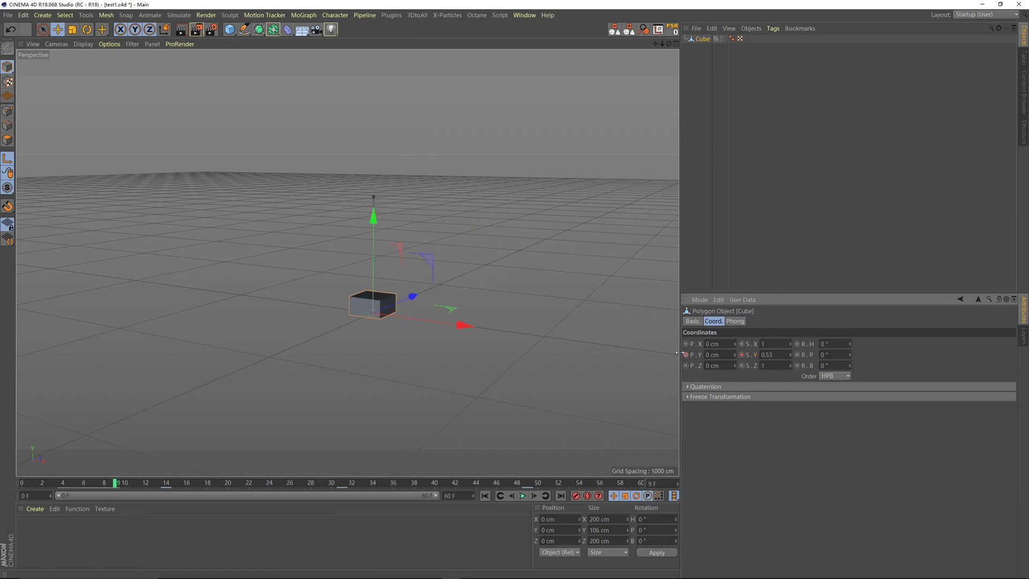
Open the Timeline, move it clear of the cube and select the keys of the cube's scale track
{"action": "left_click_drag", "start_coordinate": [117, 484], "coordinate": [138, 484]}
{"action": "key", "text": "shift+F3"}
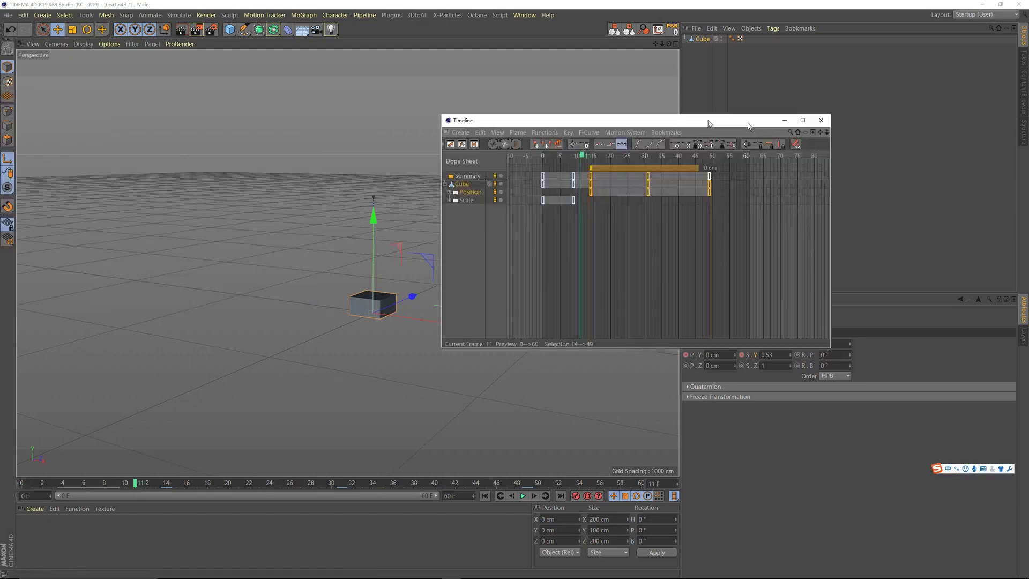
{"action": "left_click", "coordinate": [623, 214]}
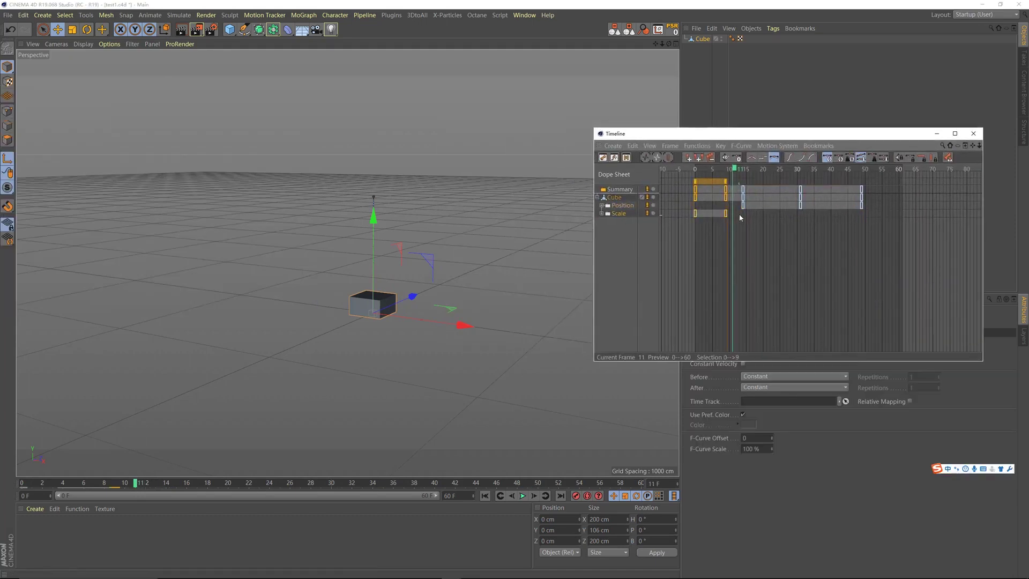
{"action": "left_click_drag", "start_coordinate": [739, 216], "coordinate": [677, 215]}
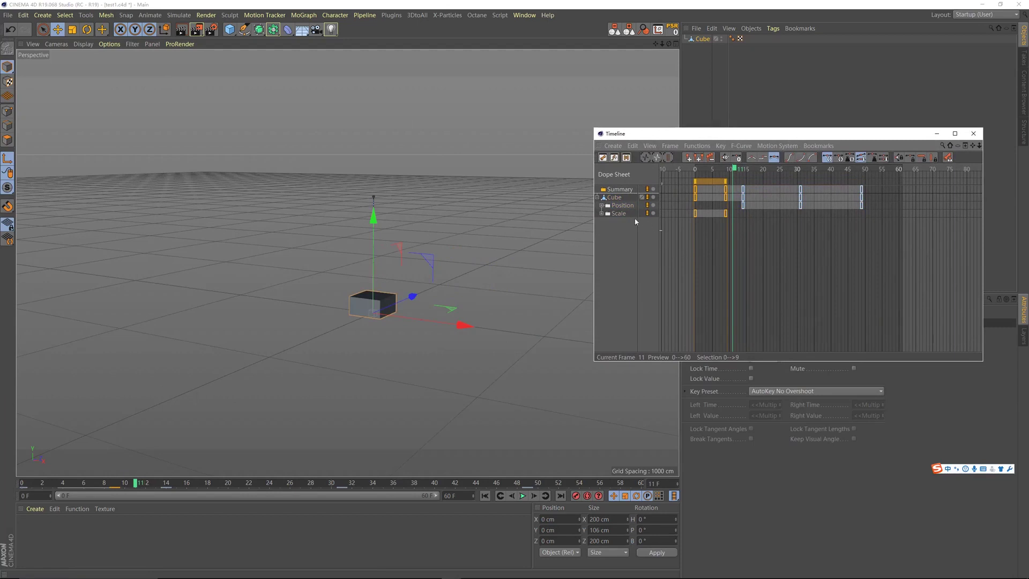
Play the squash from frame 0 to check its timing, and return to frame 0
{"action": "left_click", "coordinate": [695, 170]}
{"action": "key", "text": "F8"}
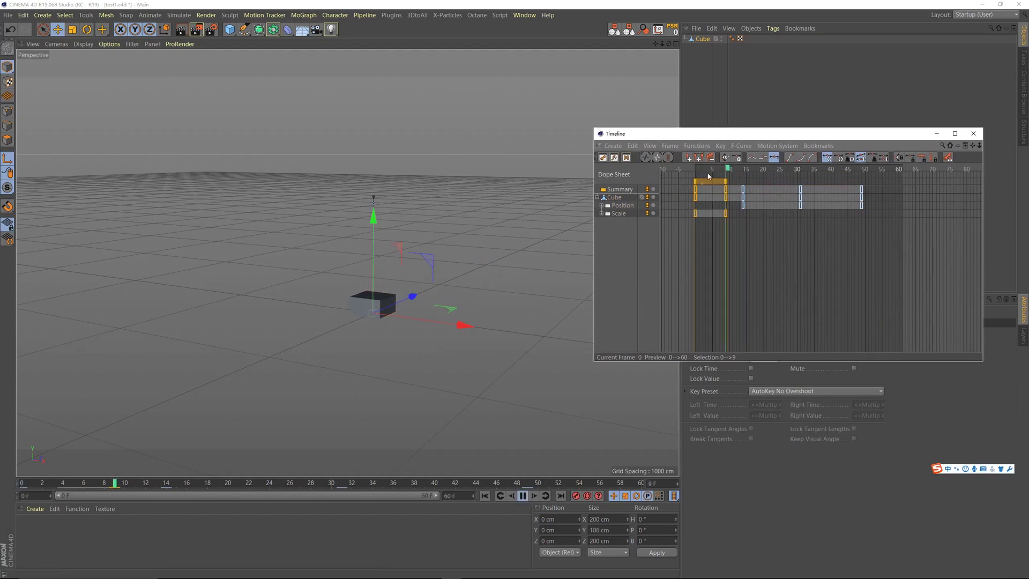
{"action": "key", "text": "F8"}
{"action": "left_click_drag", "start_coordinate": [702, 168], "coordinate": [694, 170]}
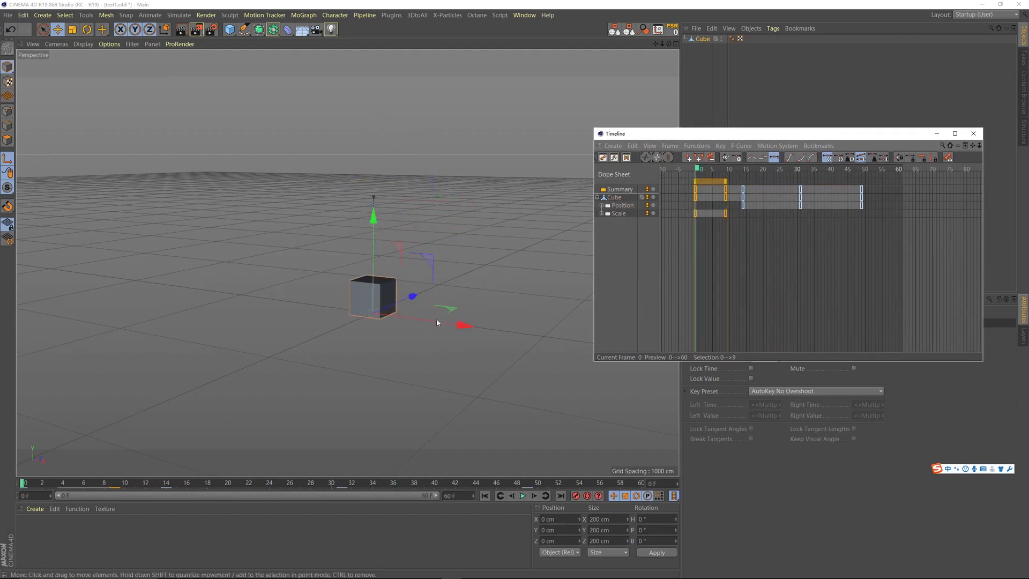
Copy the cube's scale key from frame 0 to frame 12 in the Dope Sheet
{"action": "left_click", "coordinate": [692, 215]}
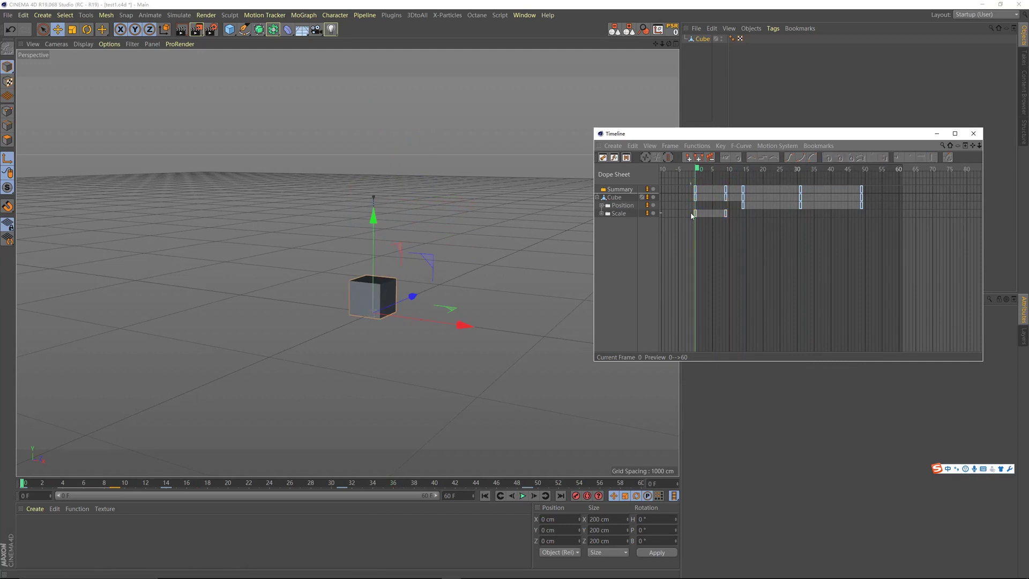
{"action": "left_click", "coordinate": [695, 214]}
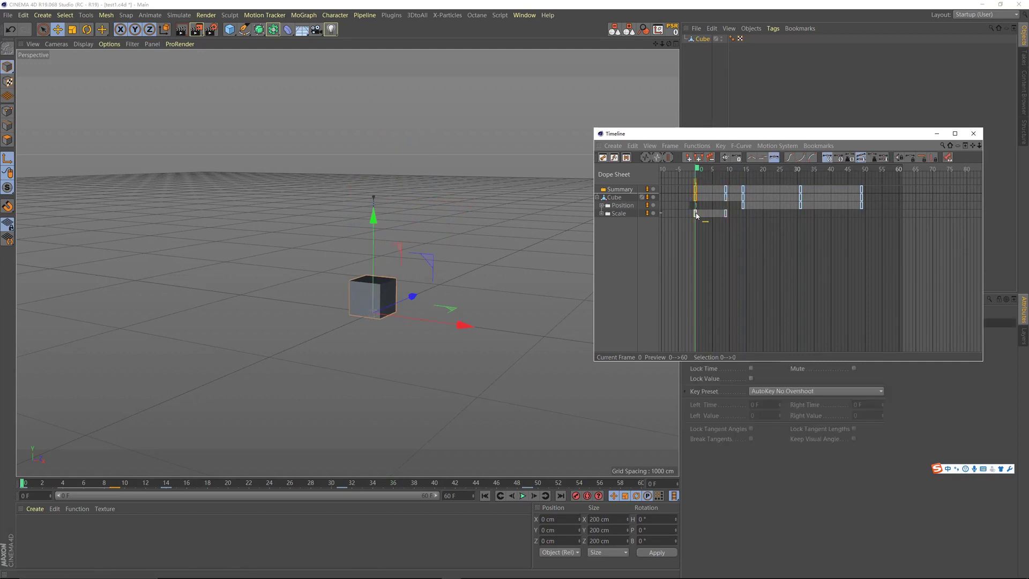
{"action": "left_click_drag", "start_coordinate": [695, 215], "coordinate": [737, 220], "text": "ctrl"}
Scrub and play the squash and its recovery, and park the playhead on frame 9
{"action": "left_click_drag", "start_coordinate": [704, 170], "coordinate": [744, 185]}
{"action": "key", "text": "shift+f"}
{"action": "key", "text": "F8"}
{"action": "key", "text": "F8"}
{"action": "mouse_move", "coordinate": [738, 195]}
{"action": "left_mouse_down"}
{"action": "mouse_move", "coordinate": [747, 199]}
{"action": "mouse_move", "coordinate": [725, 209]}
{"action": "left_mouse_up"}
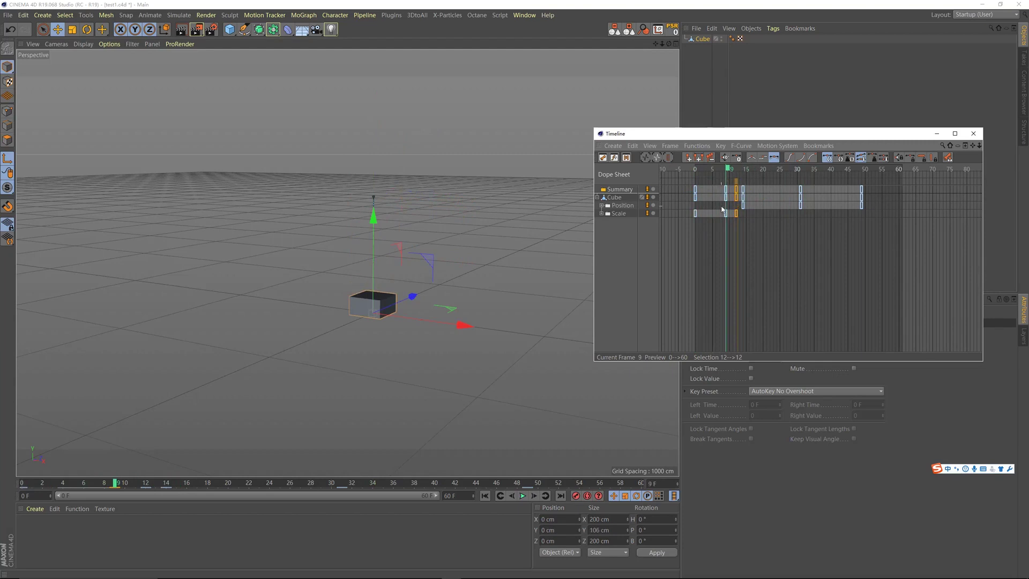
Shift the cube's position keys earlier in the Dope Sheet so they span frames 11 to 46
{"action": "left_click", "coordinate": [615, 209]}
{"action": "left_click_drag", "start_coordinate": [773, 182], "coordinate": [770, 181]}
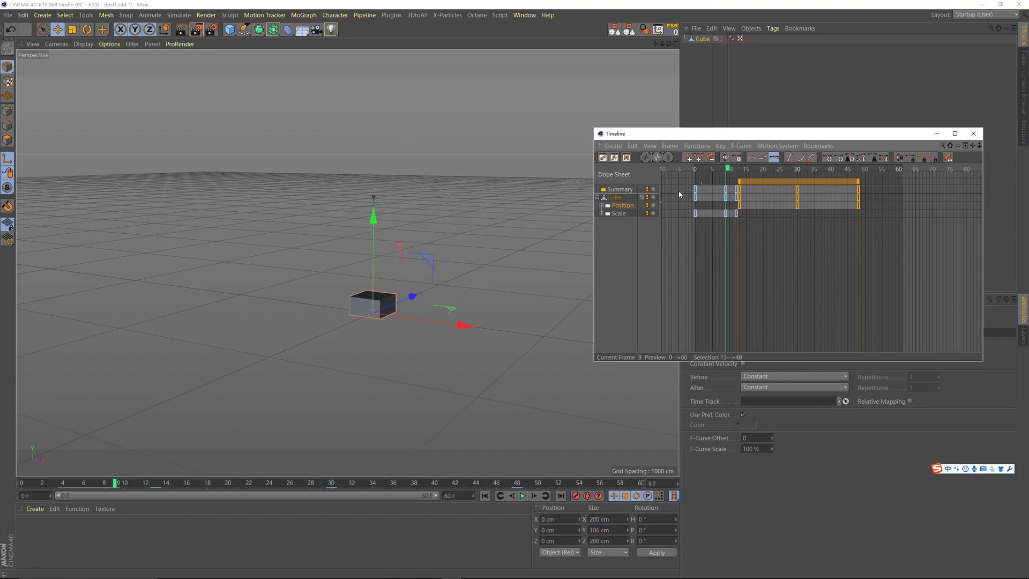
{"action": "left_click", "coordinate": [614, 158]}
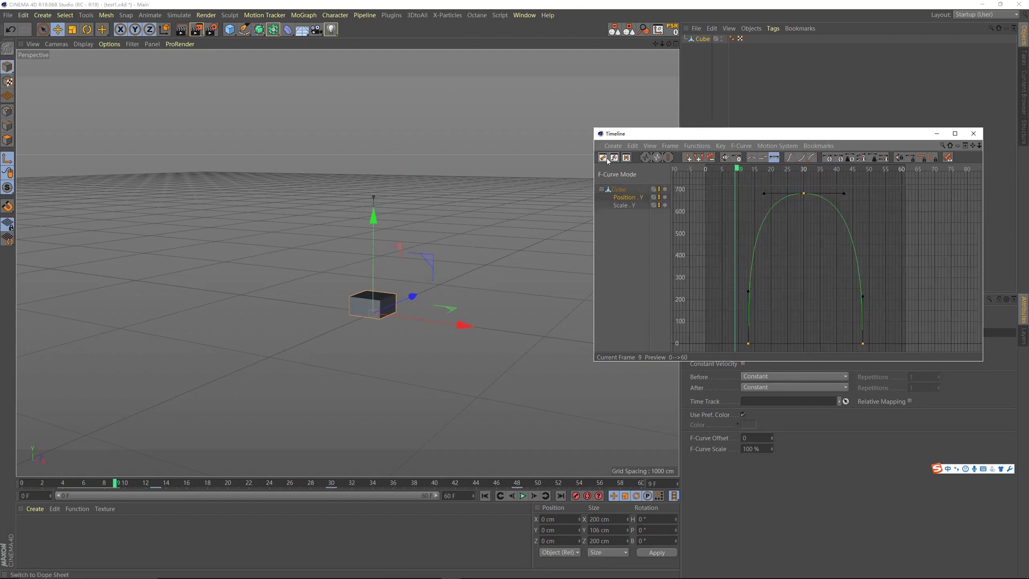
{"action": "left_click", "coordinate": [604, 158]}
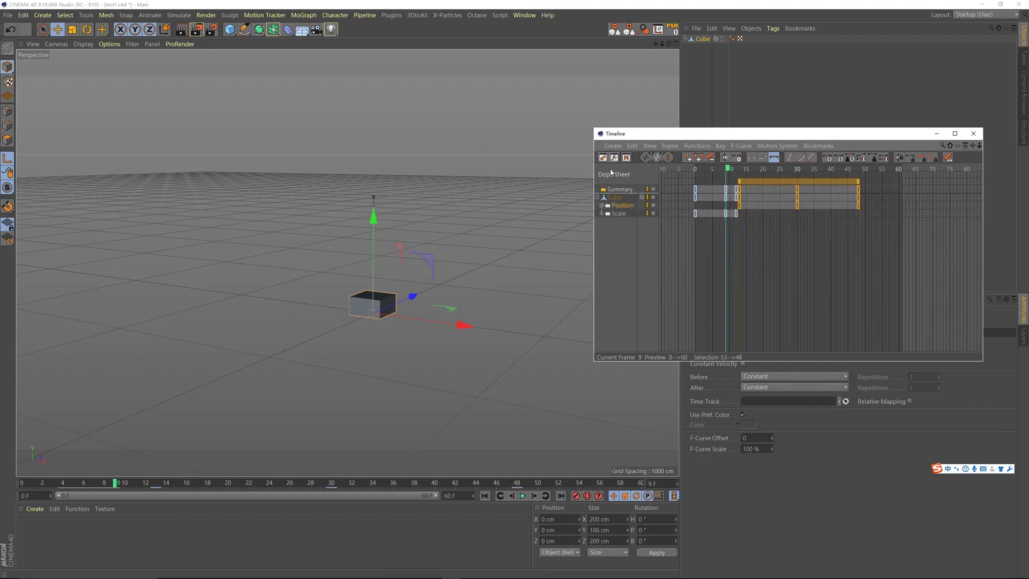
{"action": "mouse_move", "coordinate": [664, 142]}
{"action": "left_mouse_down"}
{"action": "mouse_move", "coordinate": [638, 156]}
{"action": "mouse_move", "coordinate": [656, 148]}
{"action": "left_mouse_up"}
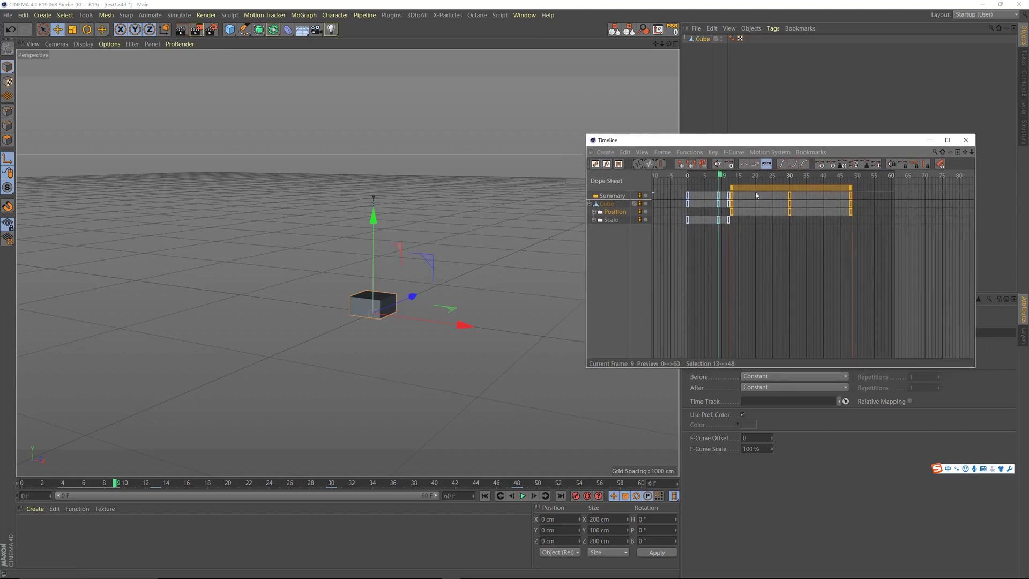
{"action": "left_click_drag", "start_coordinate": [792, 187], "coordinate": [786, 187]}
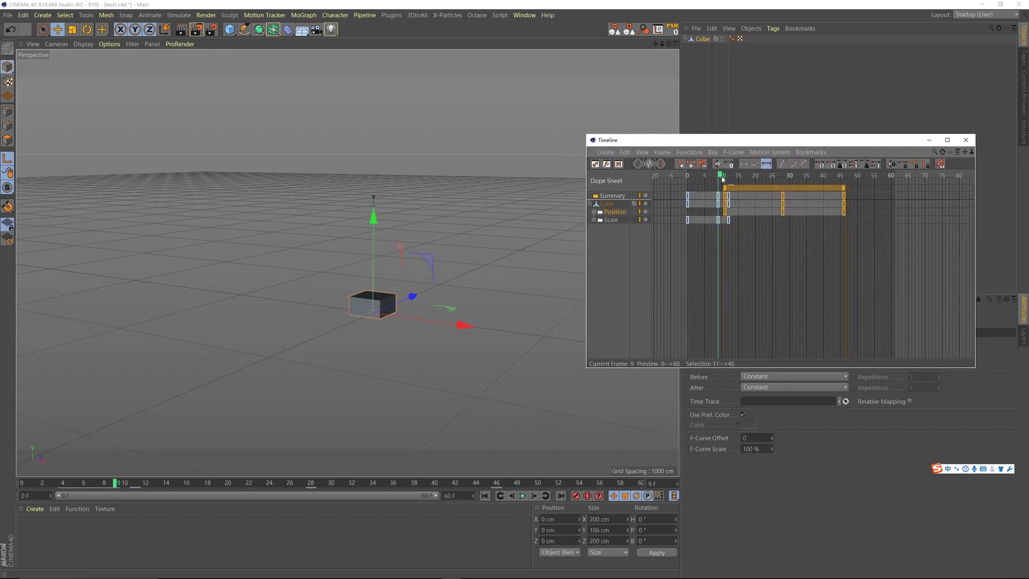
Play the retimed squash and jump several times from frame 0, and scrub back to the start
{"action": "left_click", "coordinate": [660, 181]}
{"action": "key", "text": "F8"}
{"action": "key", "text": "F8"}
{"action": "left_click", "coordinate": [663, 181]}
{"action": "key", "text": "F8"}
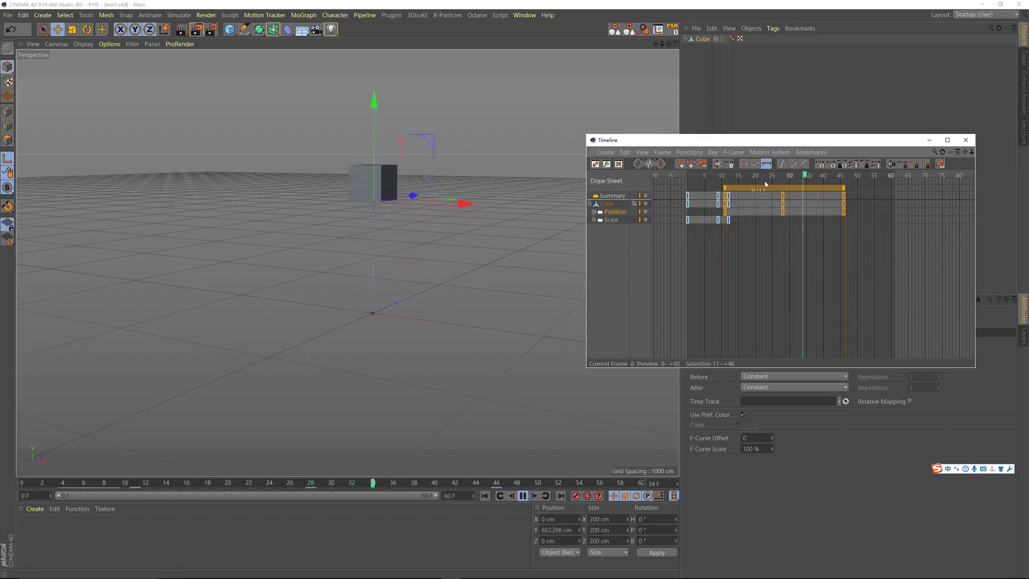
{"action": "key", "text": "F8"}
{"action": "key", "text": "F8"}
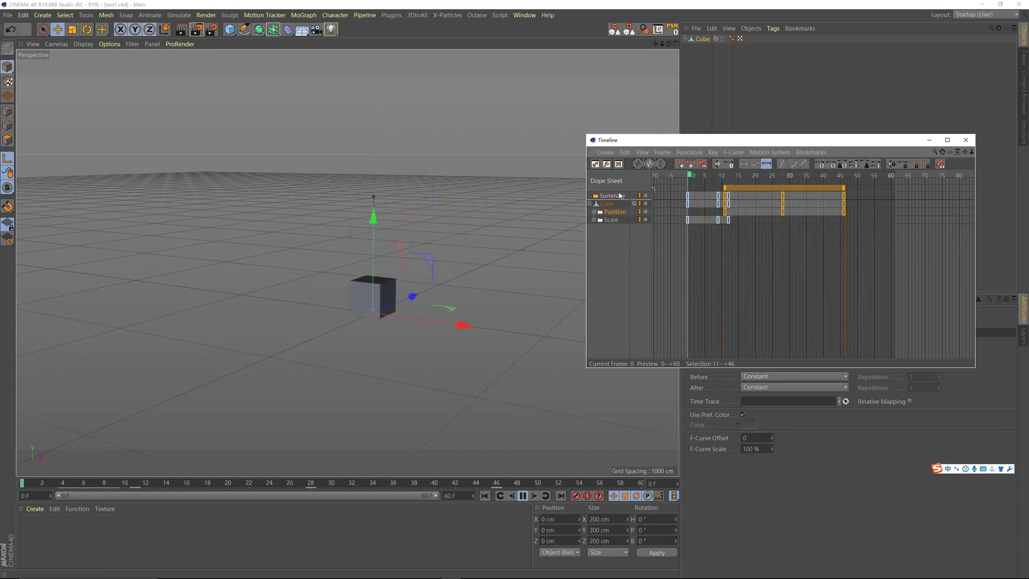
{"action": "key", "text": "F8"}
{"action": "left_click", "coordinate": [725, 177]}
{"action": "left_click_drag", "start_coordinate": [726, 177], "coordinate": [659, 203]}
Show the cube's Y scale F-Curve and break the frame 0 key's tangents, extending the right one to 7.29 F
{"action": "left_click", "coordinate": [615, 220]}
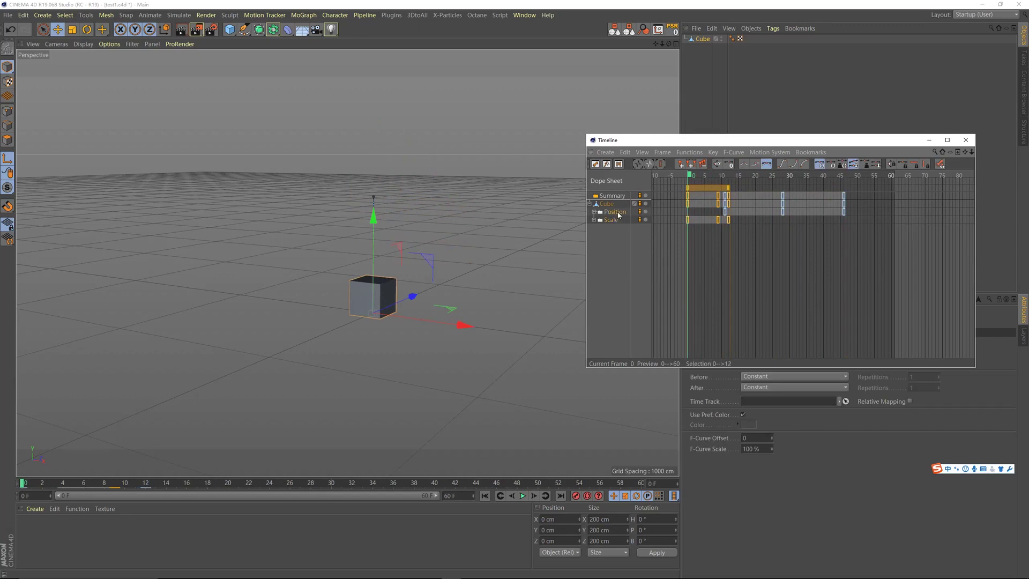
{"action": "left_click", "coordinate": [607, 165]}
{"action": "scroll", "coordinate": [755, 243], "scroll_direction": "down", "scroll_amount": 3}
{"action": "scroll", "coordinate": [755, 243], "scroll_direction": "up", "scroll_amount": 1}
{"action": "left_click_drag", "start_coordinate": [711, 181], "coordinate": [660, 189]}
{"action": "left_click", "coordinate": [678, 241]}
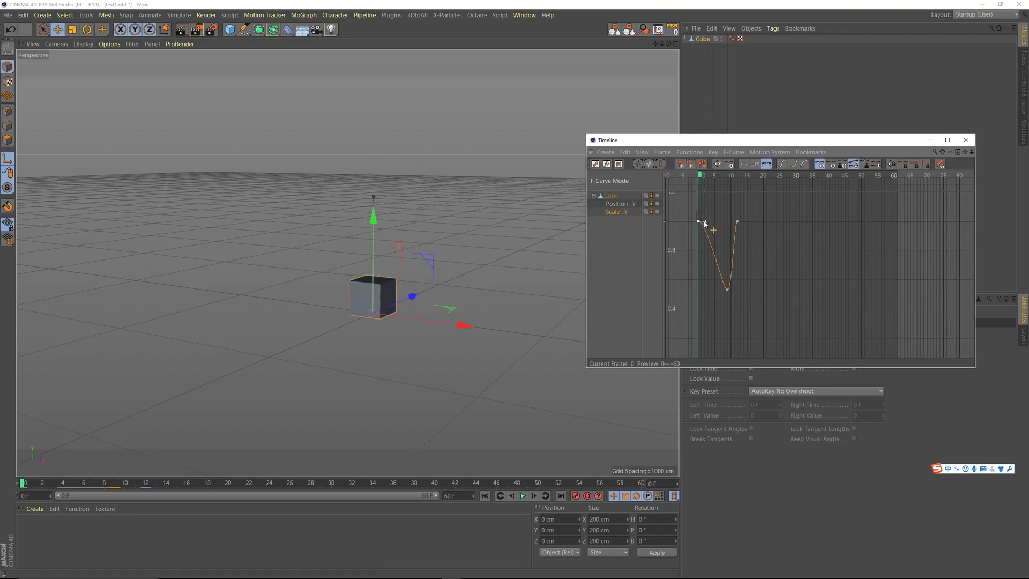
{"action": "left_click_drag", "start_coordinate": [706, 222], "coordinate": [722, 220], "text": "shift"}
Play the eased squash, return to frame 0 and shorten the right tangent of the first Y scale key
{"action": "key", "text": "F8"}
{"action": "key", "text": "F8"}
{"action": "left_click_drag", "start_coordinate": [722, 176], "coordinate": [672, 183]}
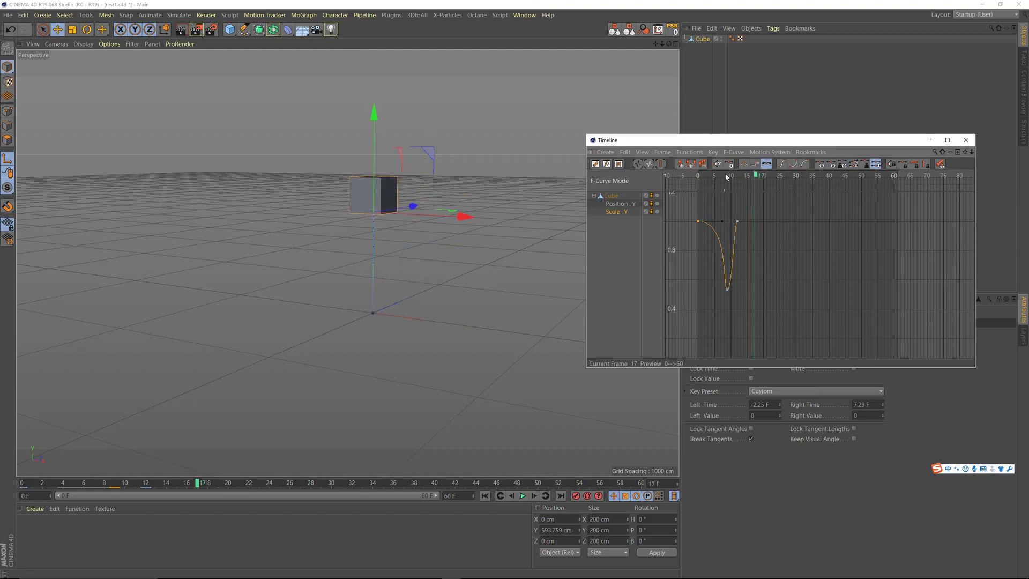
{"action": "left_click_drag", "start_coordinate": [722, 223], "coordinate": [706, 221]}
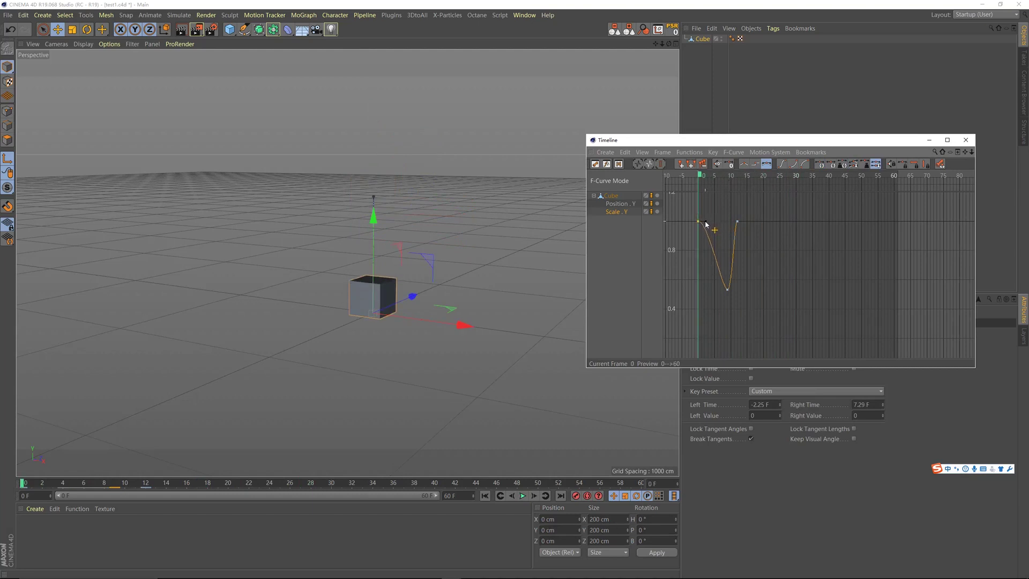
Lengthen both tangents of the frame 9 Y scale key to 9.15 F and play the animation
{"action": "left_click", "coordinate": [727, 290]}
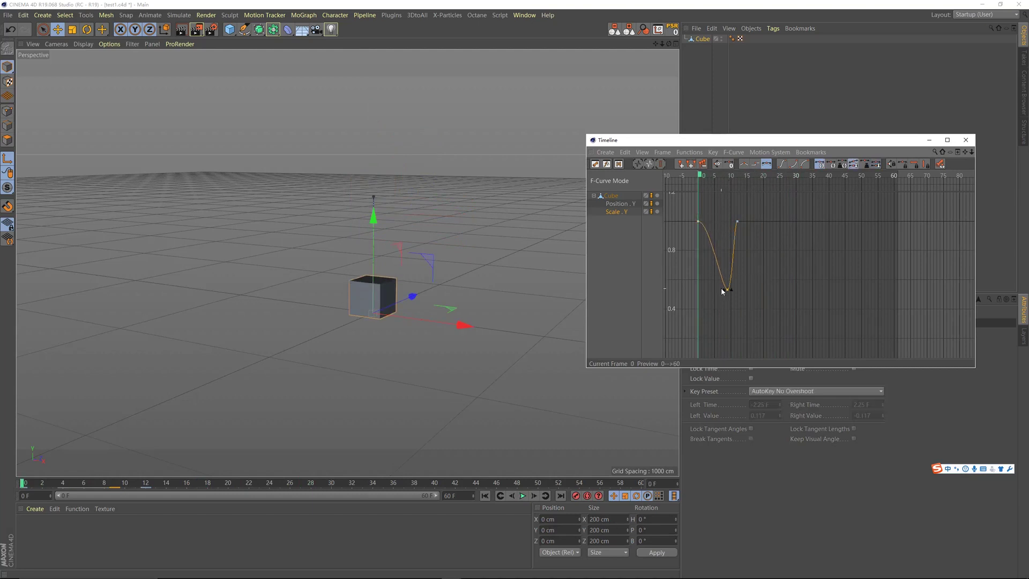
{"action": "left_click_drag", "start_coordinate": [725, 290], "coordinate": [702, 287]}
{"action": "key", "text": "F8"}
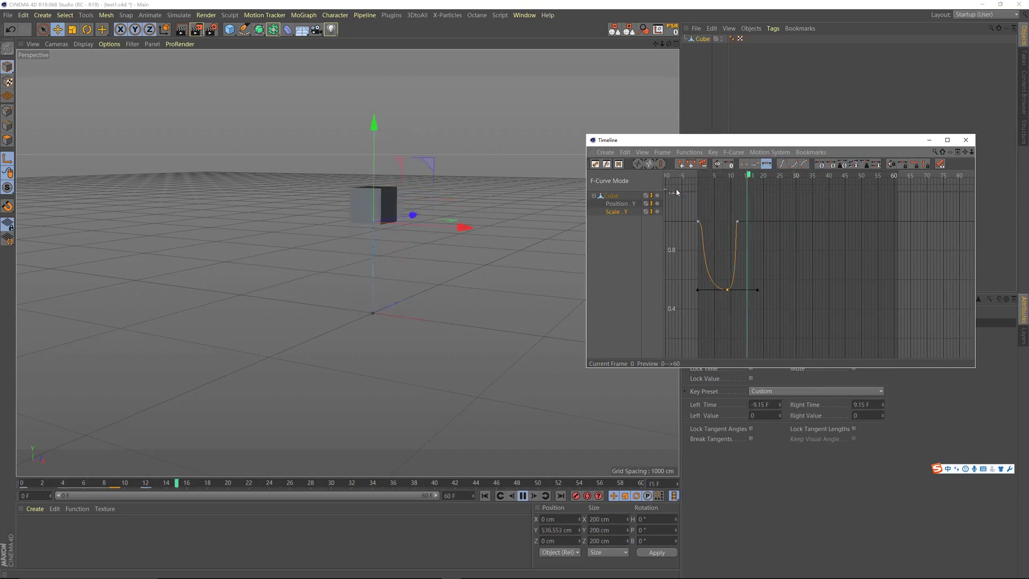
Try pulling the frame 0 Y scale key's right tangent downward for a steeper squash start, preview it, and undo the changes
{"action": "left_click_drag", "start_coordinate": [727, 189], "coordinate": [696, 237]}
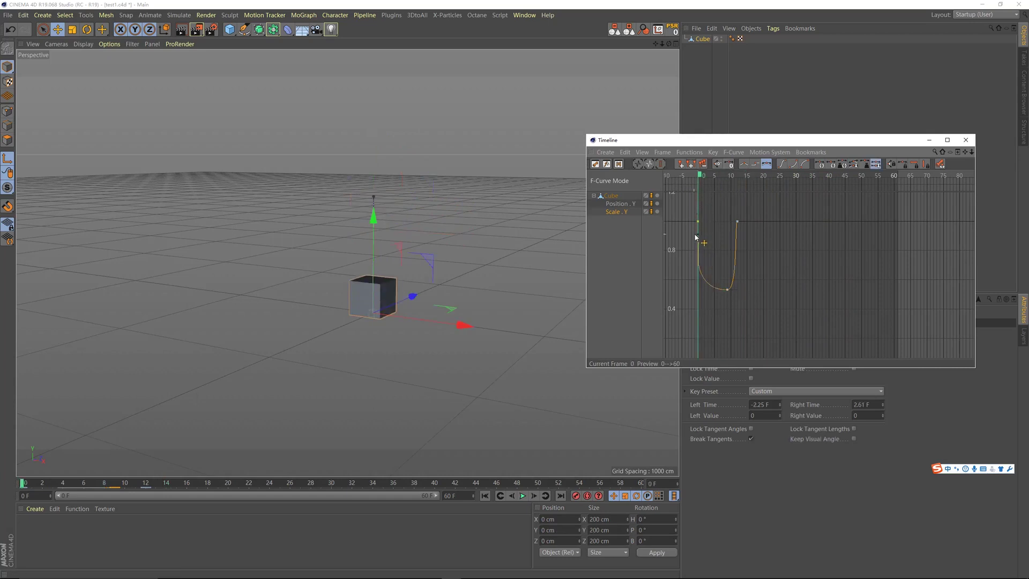
{"action": "mouse_move", "coordinate": [717, 275]}
{"action": "left_mouse_down"}
{"action": "mouse_move", "coordinate": [740, 299]}
{"action": "mouse_move", "coordinate": [708, 293]}
{"action": "left_mouse_up"}
{"action": "key", "text": "F8"}
{"action": "key", "text": "F8"}
{"action": "left_click_drag", "start_coordinate": [714, 175], "coordinate": [676, 185]}
{"action": "key", "text": "ctrl+z"}
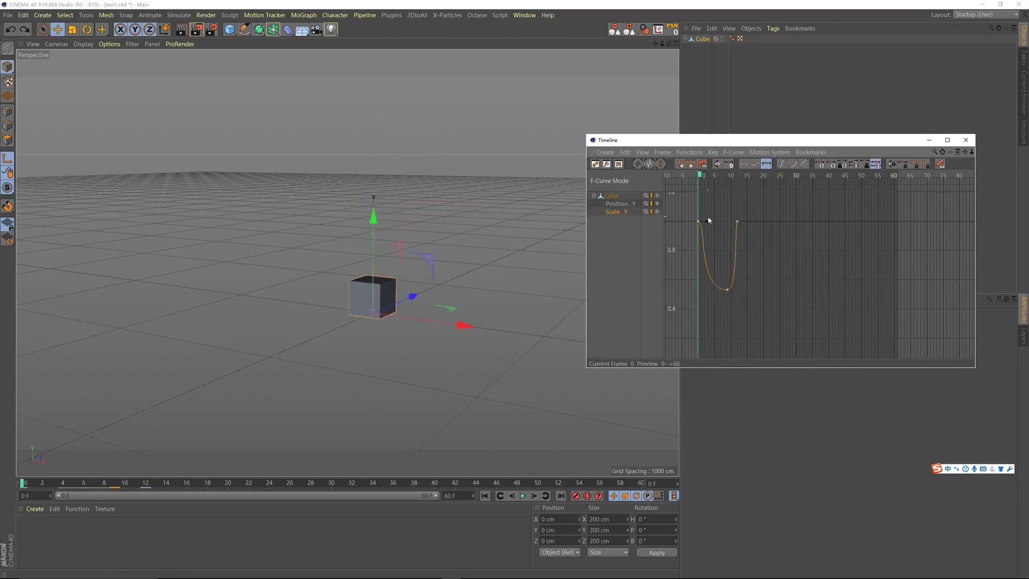
{"action": "left_click", "coordinate": [699, 221]}
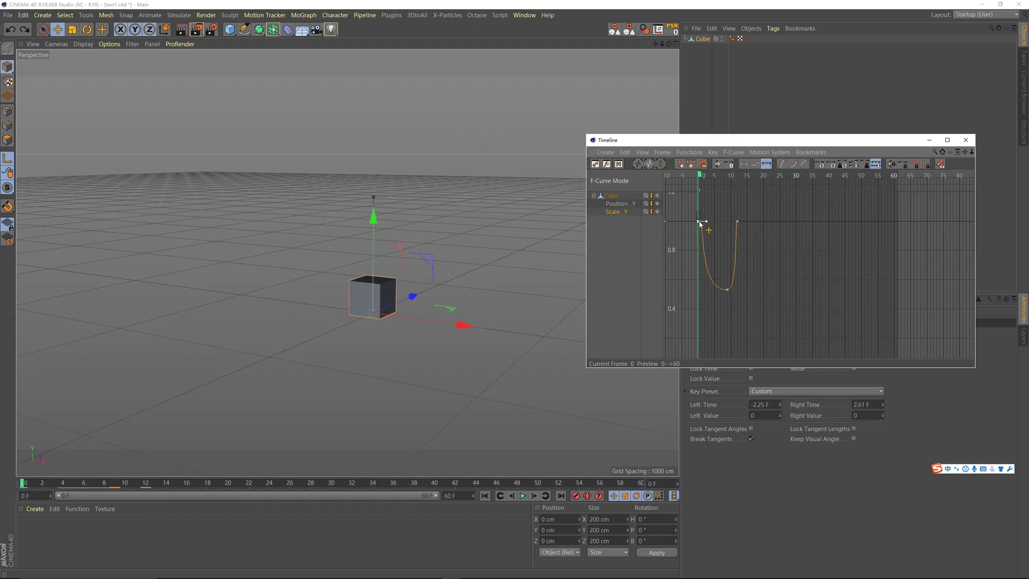
{"action": "left_click_drag", "start_coordinate": [705, 222], "coordinate": [695, 229]}
{"action": "key", "text": "ctrl+z"}
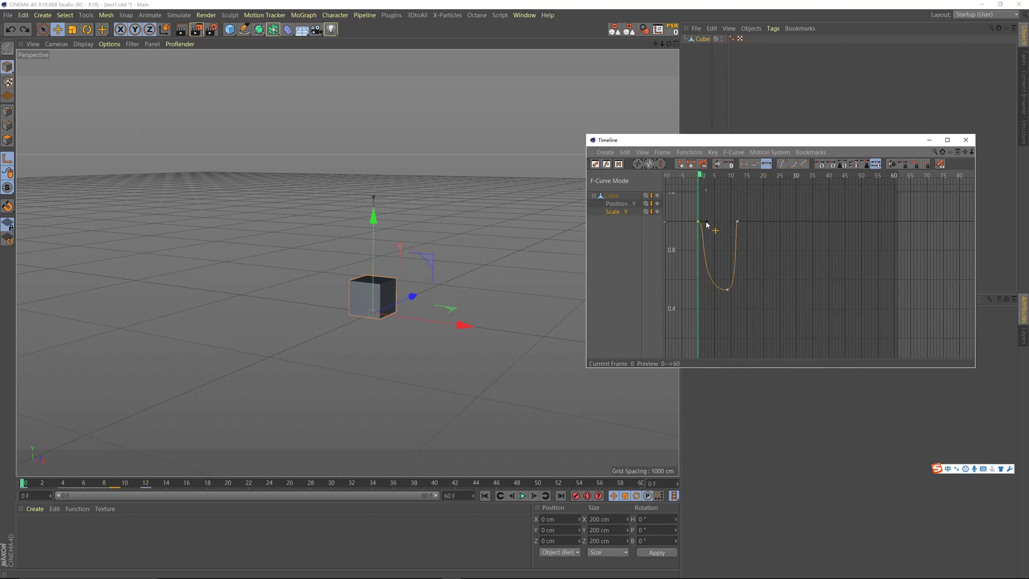
Play the animation, return to frame 9 and lengthen the tangents of the frame 9 Y scale key further
{"action": "left_click", "coordinate": [727, 290]}
{"action": "key", "text": "F8"}
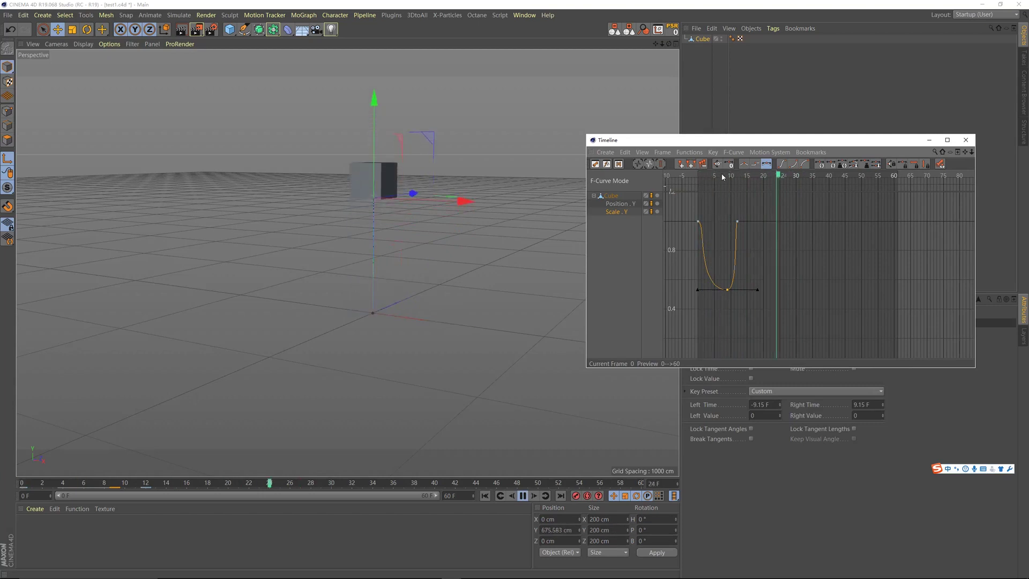
{"action": "key", "text": "F8"}
{"action": "left_click_drag", "start_coordinate": [714, 185], "coordinate": [729, 187]}
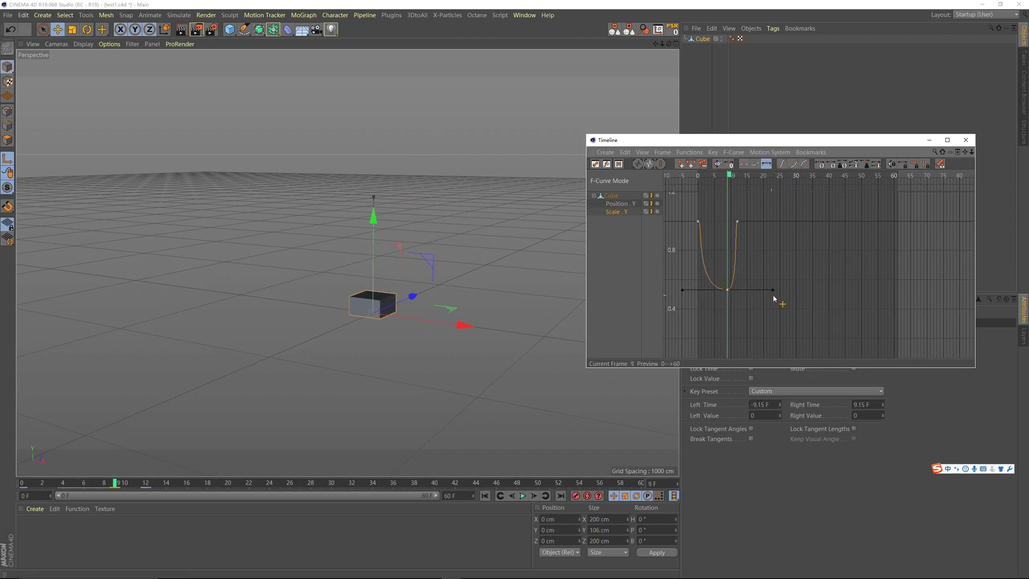
Move the last Y scale key to frame 13 and set its tangents to about 0.63 F
{"action": "left_click", "coordinate": [738, 222]}
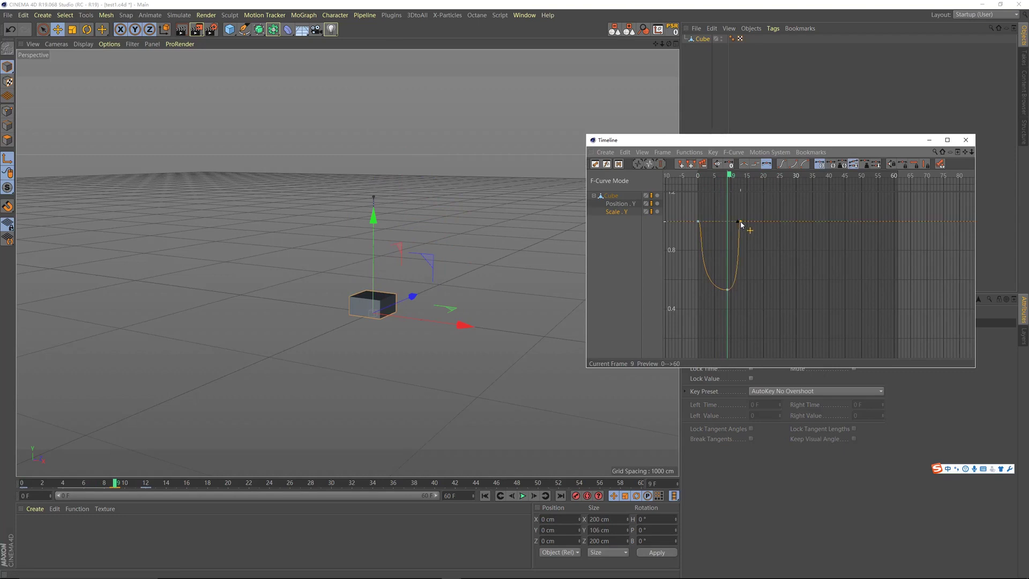
{"action": "key", "text": "shift"}
{"action": "left_click_drag", "start_coordinate": [743, 222], "coordinate": [740, 224]}
Play the retimed squash and jump repeatedly from frame 0
{"action": "left_click_drag", "start_coordinate": [730, 177], "coordinate": [698, 180]}
{"action": "key", "text": "F8"}
{"action": "key", "text": "F8"}
{"action": "left_click", "coordinate": [699, 179]}
{"action": "key", "text": "F8"}
{"action": "key", "text": "F8"}
{"action": "left_click", "coordinate": [698, 177]}
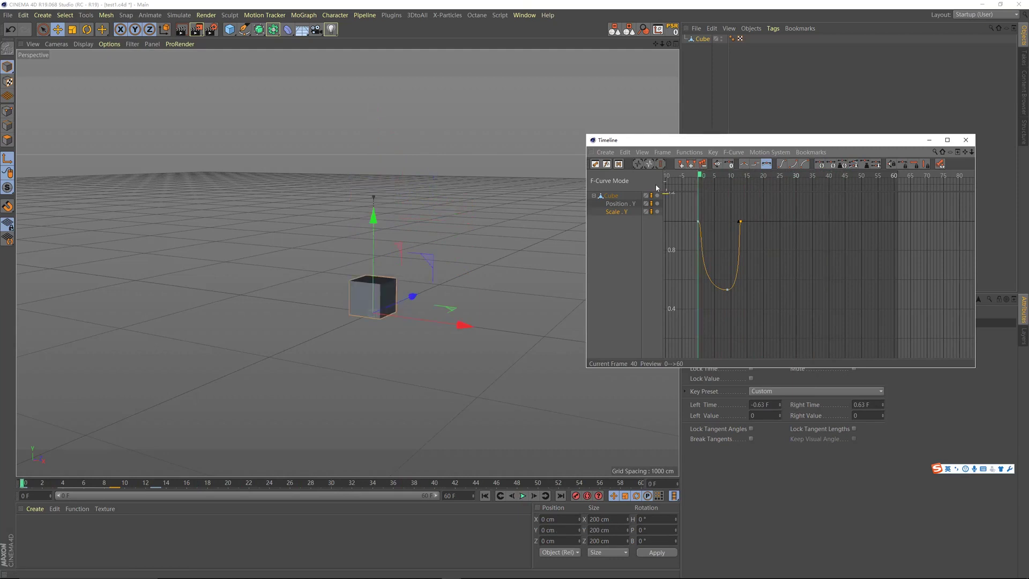
{"action": "key", "text": "F8"}
{"action": "key", "text": "F8"}
{"action": "left_click_drag", "start_coordinate": [717, 176], "coordinate": [667, 187]}
{"action": "key", "text": "F8"}
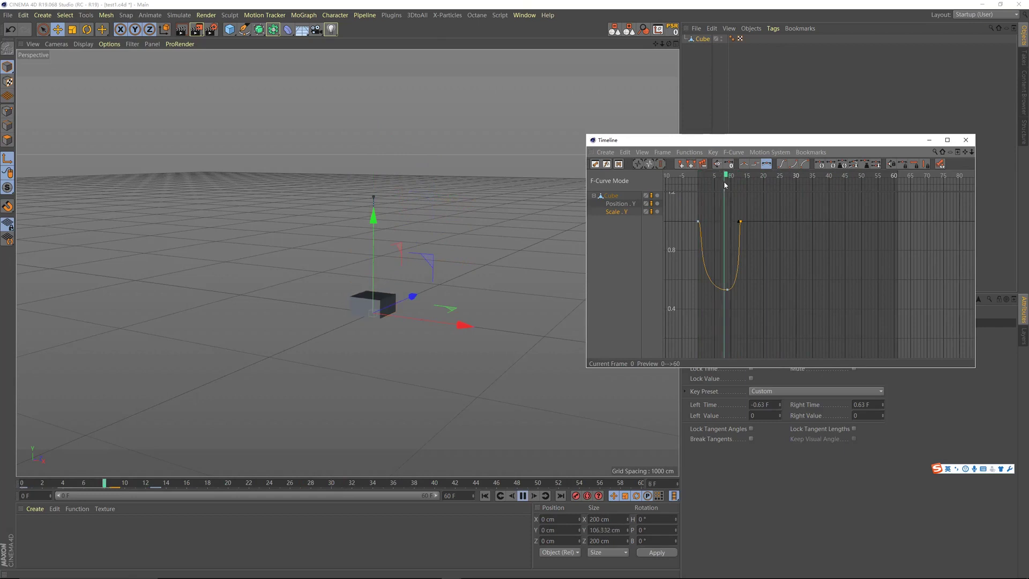
{"action": "key", "text": "F8"}
Scrub from frame 0 to frame 13 to examine the cube's shape as it leaves the ground
{"action": "left_click", "coordinate": [696, 186]}
{"action": "left_click_drag", "start_coordinate": [697, 186], "coordinate": [737, 198]}
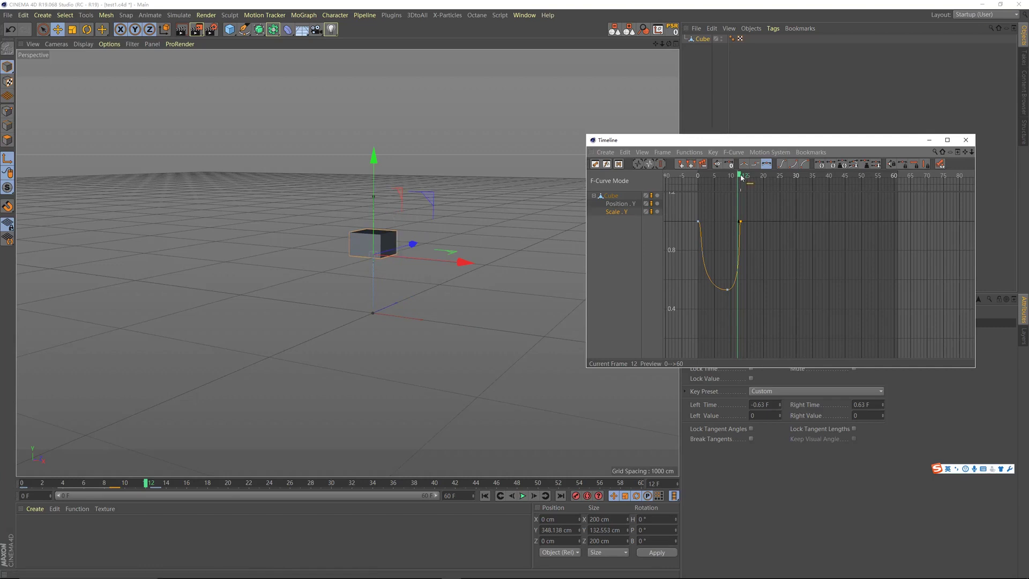
{"action": "left_click_drag", "start_coordinate": [742, 176], "coordinate": [746, 177]}
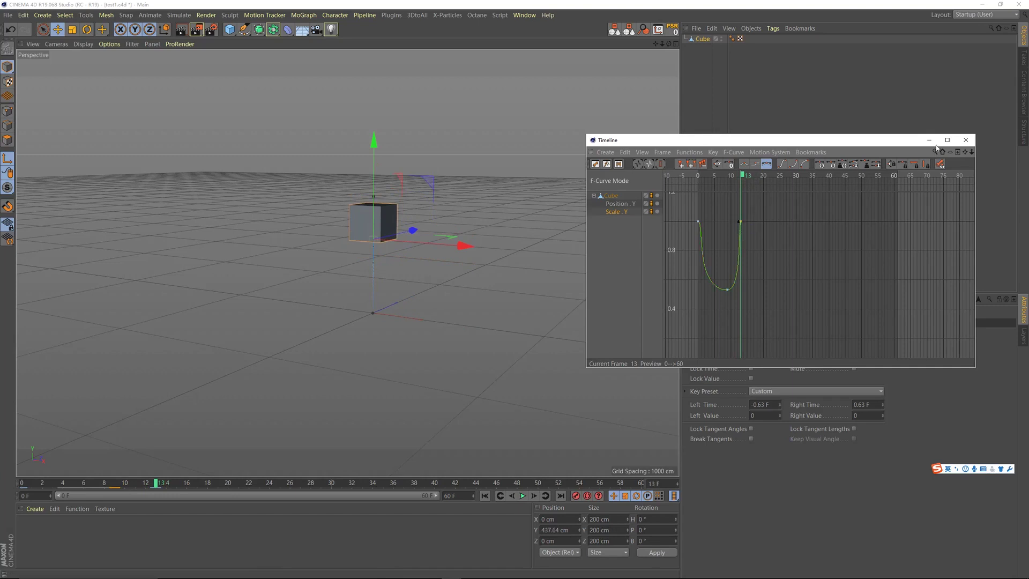
Raise the frame 13 Y scale key to about 1.57 so the cube stretches at take-off
{"action": "left_click", "coordinate": [972, 152]}
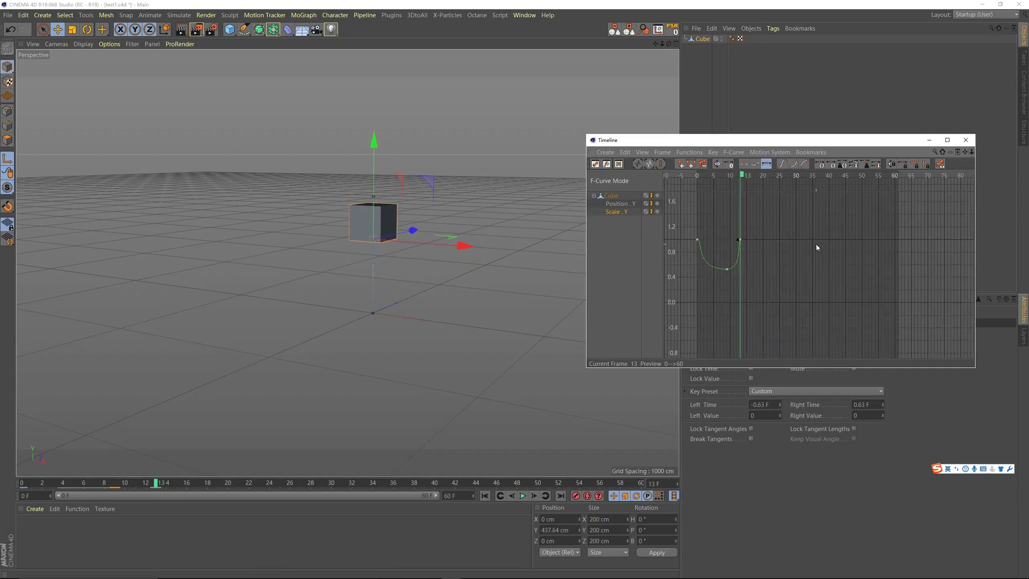
{"action": "mouse_move", "coordinate": [741, 236]}
{"action": "left_mouse_down"}
{"action": "mouse_move", "coordinate": [741, 208]}
{"action": "mouse_move", "coordinate": [714, 177]}
{"action": "mouse_move", "coordinate": [733, 177]}
{"action": "mouse_move", "coordinate": [732, 193]}
{"action": "left_mouse_up"}
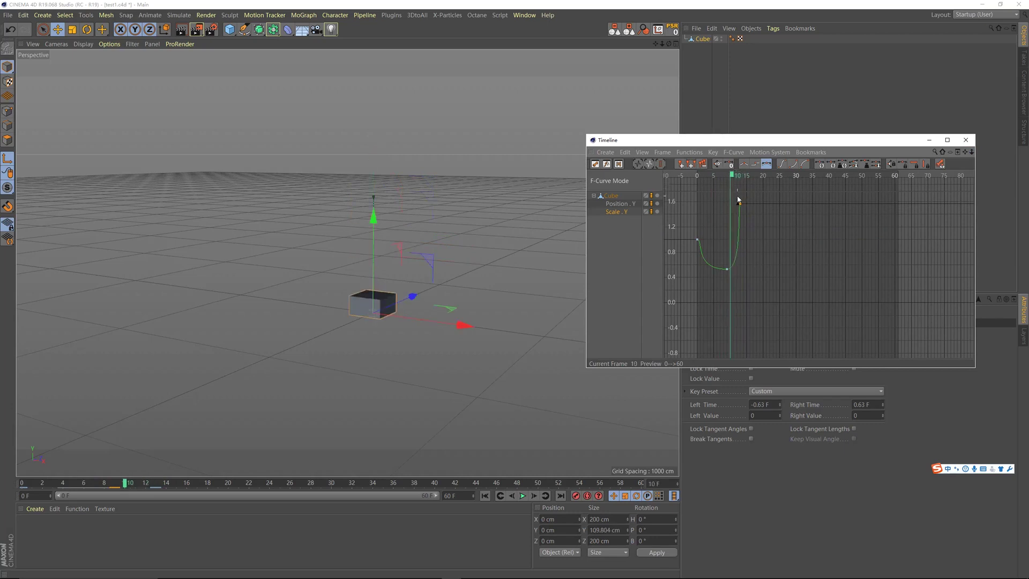
Break the tangents, shortening the frame 9 key's right one to 1.23 F and extending the frame 13 key's left one to -3.33 F
{"action": "left_click", "coordinate": [727, 269]}
{"action": "left_click_drag", "start_coordinate": [760, 271], "coordinate": [733, 276]}
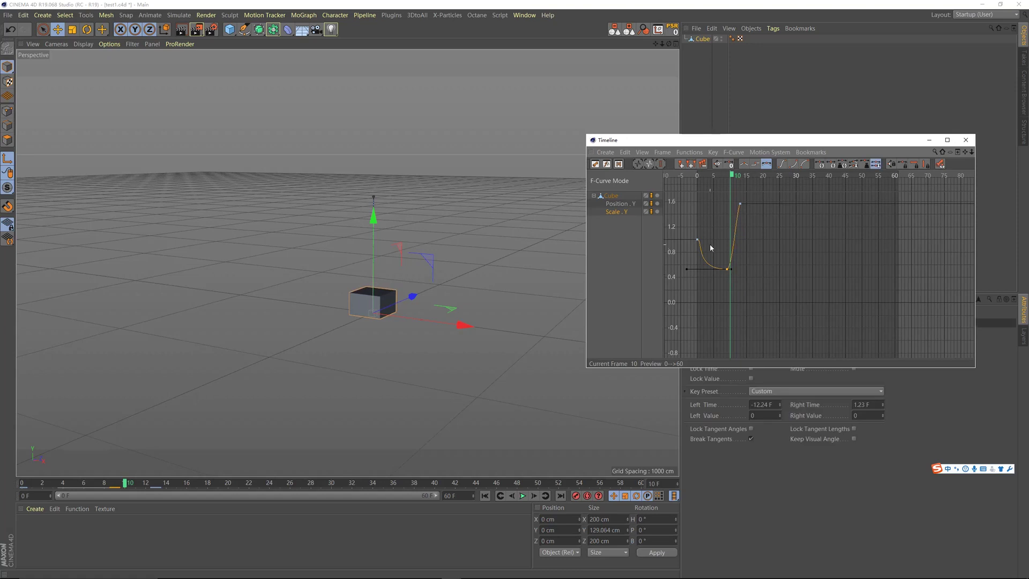
{"action": "left_click", "coordinate": [739, 204]}
{"action": "left_click_drag", "start_coordinate": [737, 207], "coordinate": [736, 178]}
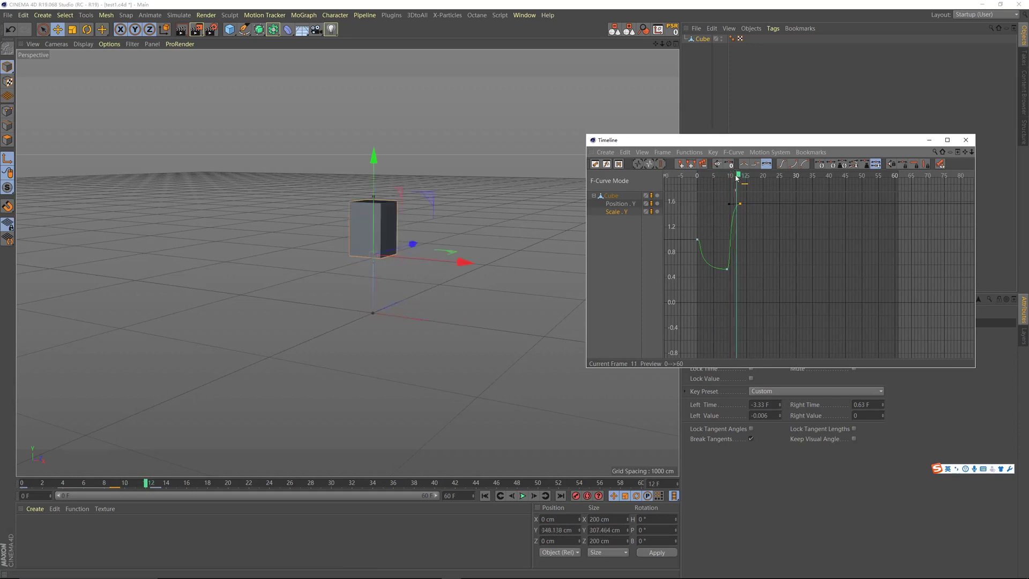
Copy the Y scale peak key to about frame 17, lower the copy to scale 1, and preview the stretch and recovery
{"action": "left_click", "coordinate": [740, 204]}
{"action": "left_click_drag", "start_coordinate": [742, 207], "coordinate": [752, 242]}
{"action": "double_click", "coordinate": [752, 243]}
{"action": "left_click", "coordinate": [760, 252]}
{"action": "left_click_drag", "start_coordinate": [723, 179], "coordinate": [748, 188]}
{"action": "key", "text": "F8"}
{"action": "key", "text": "F8"}
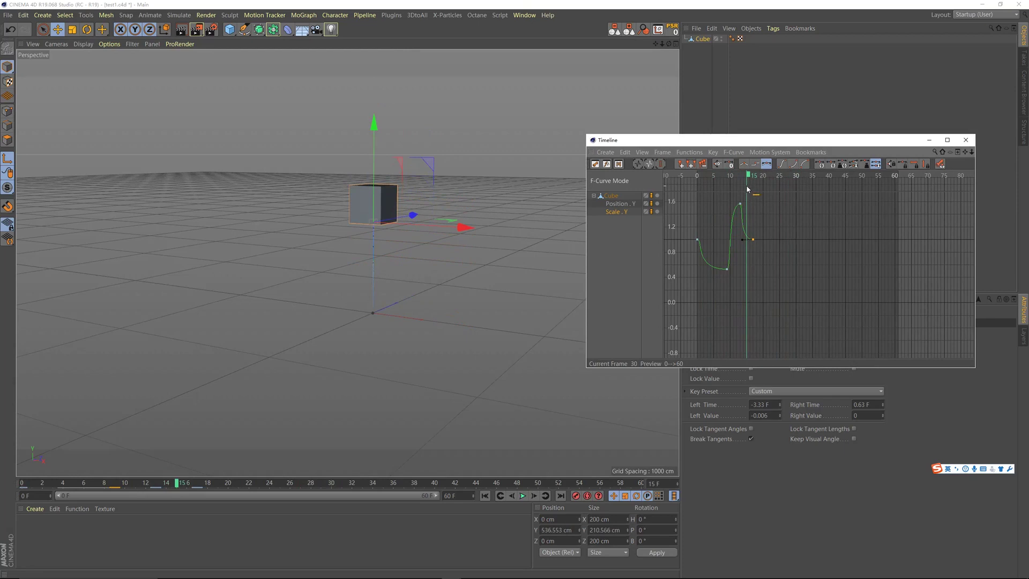
Move the Y scale peak key to frame 12 and the recovery key to frame 13, previewing the timing
{"action": "left_click_drag", "start_coordinate": [750, 242], "coordinate": [745, 242]}
{"action": "mouse_move", "coordinate": [731, 177]}
{"action": "left_mouse_down"}
{"action": "mouse_move", "coordinate": [683, 179]}
{"action": "mouse_move", "coordinate": [738, 185]}
{"action": "mouse_move", "coordinate": [738, 207]}
{"action": "mouse_move", "coordinate": [693, 178]}
{"action": "mouse_move", "coordinate": [736, 185]}
{"action": "left_mouse_up"}
{"action": "key", "text": "F8"}
{"action": "key", "text": "F8"}
{"action": "key", "text": "F8"}
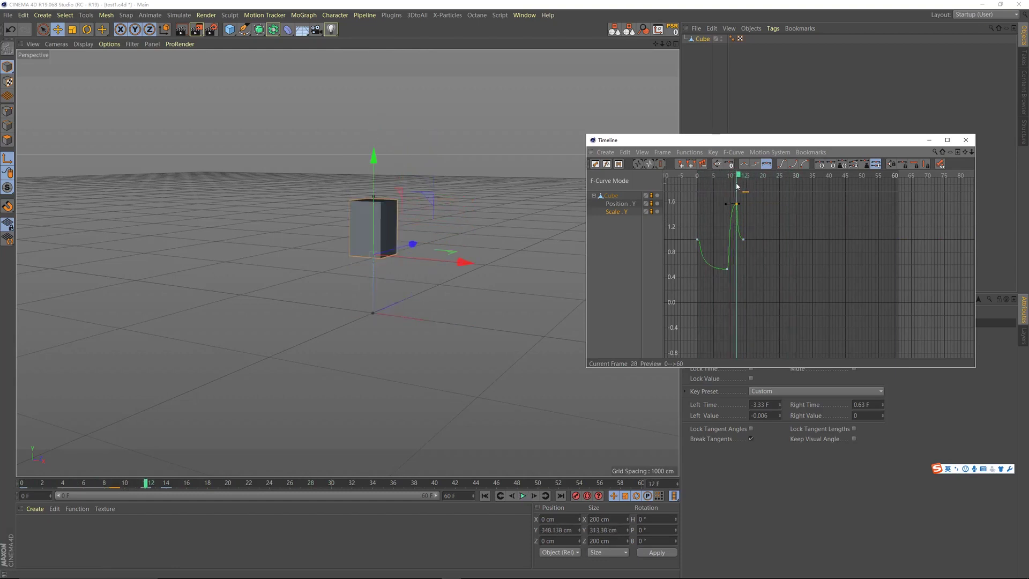
{"action": "left_click", "coordinate": [738, 204]}
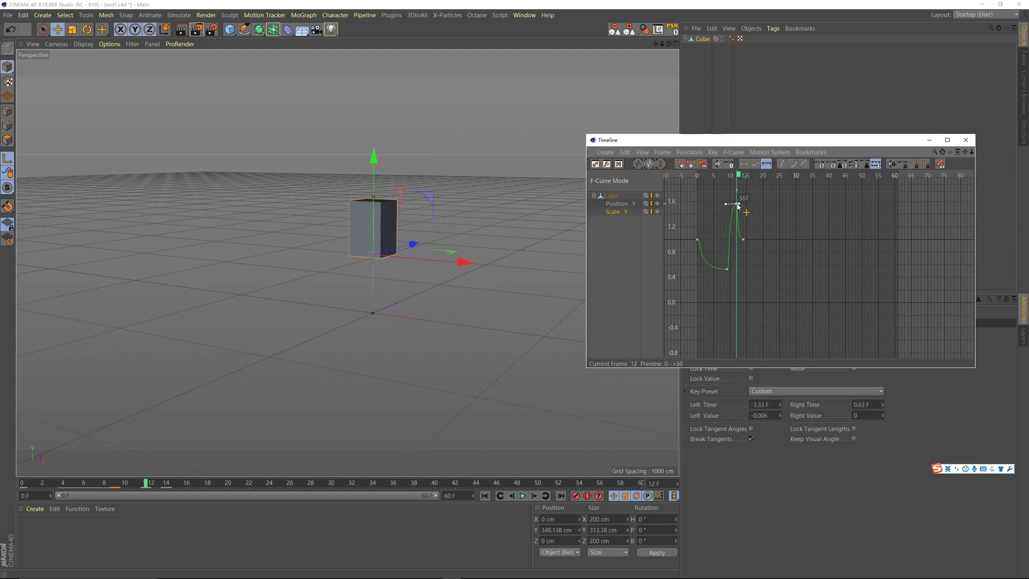
{"action": "left_click", "coordinate": [741, 241]}
{"action": "key", "text": "F8"}
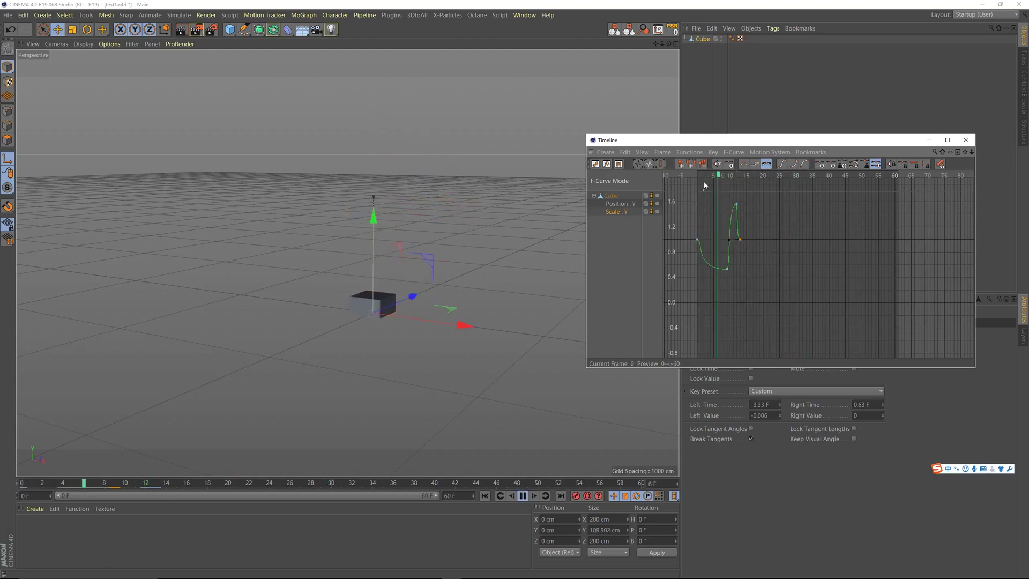
{"action": "key", "text": "space"}
Move the Y scale peak key to frame 11 and the recovery key to frame 12, and check the stretch at frame 11
{"action": "left_click_drag", "start_coordinate": [703, 180], "coordinate": [733, 207]}
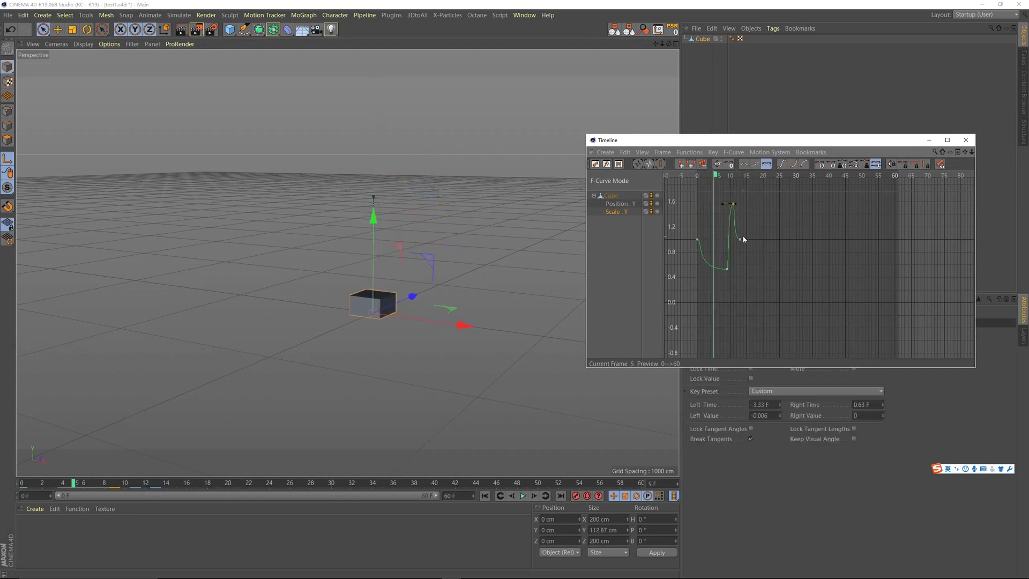
{"action": "left_click_drag", "start_coordinate": [741, 242], "coordinate": [738, 242]}
{"action": "key", "text": "F8"}
{"action": "left_click", "coordinate": [718, 178]}
{"action": "key", "text": "F8"}
{"action": "left_click_drag", "start_coordinate": [699, 177], "coordinate": [735, 193]}
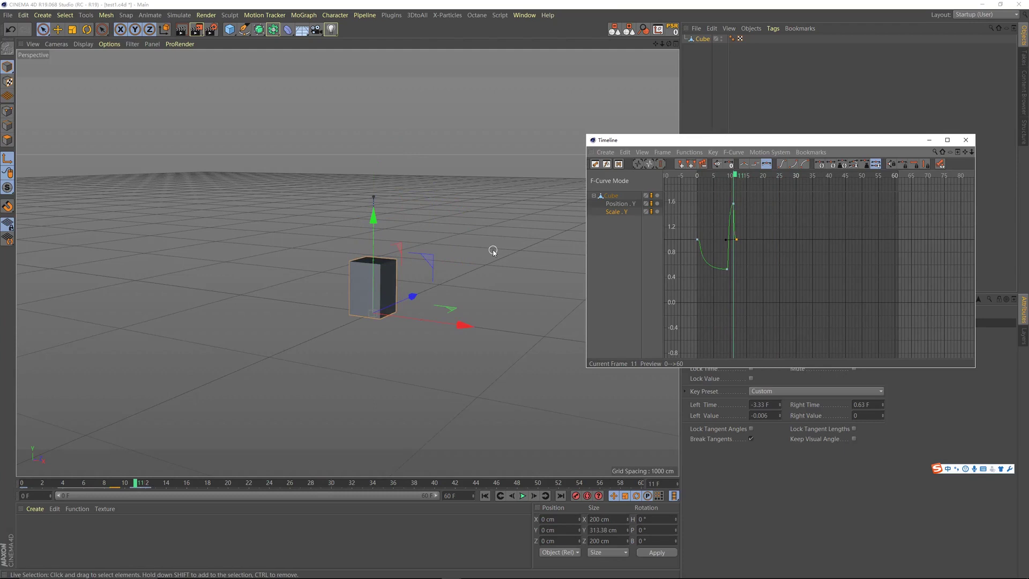
Play the squash, stretch and jump several times to judge the tightened timing, and return to frame 0
{"action": "key", "text": "F8"}
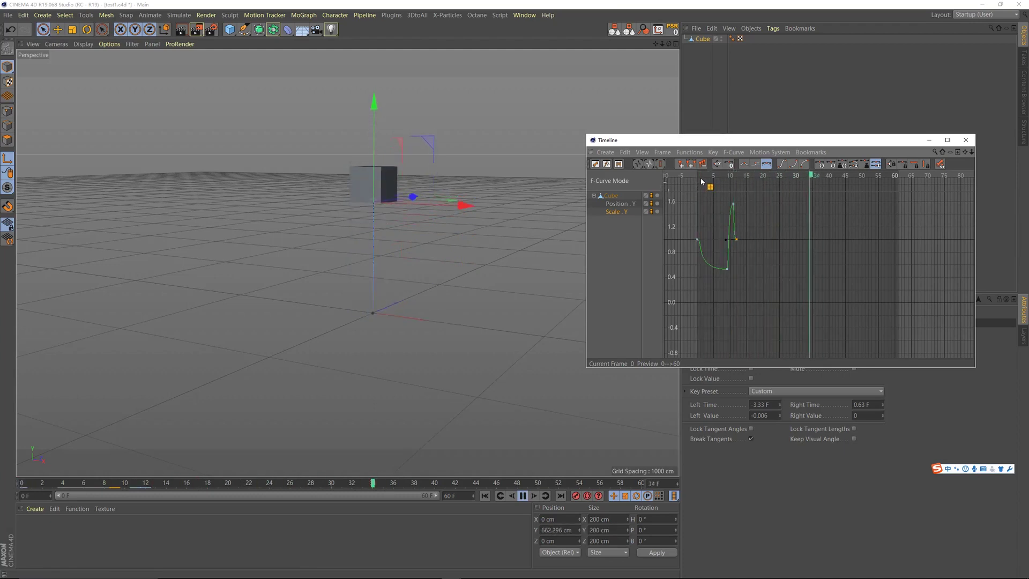
{"action": "left_click_drag", "start_coordinate": [710, 178], "coordinate": [641, 196]}
{"action": "left_click", "coordinate": [746, 178]}
{"action": "key", "text": "F8"}
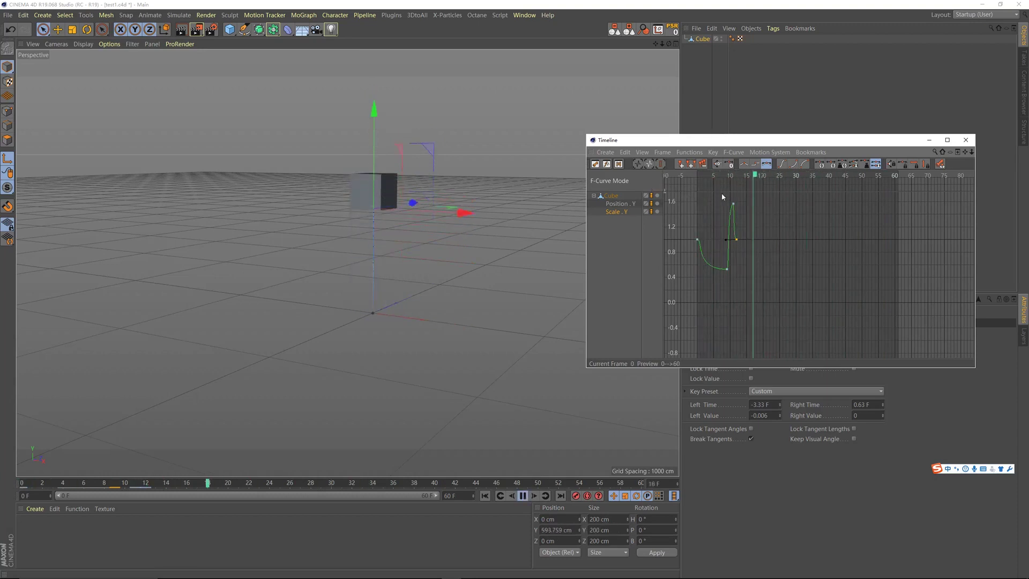
{"action": "left_click", "coordinate": [699, 178]}
{"action": "key", "text": "F8"}
{"action": "key", "text": "F8"}
{"action": "left_click", "coordinate": [730, 177]}
{"action": "left_click_drag", "start_coordinate": [732, 179], "coordinate": [692, 180]}
{"action": "key", "text": "F8"}
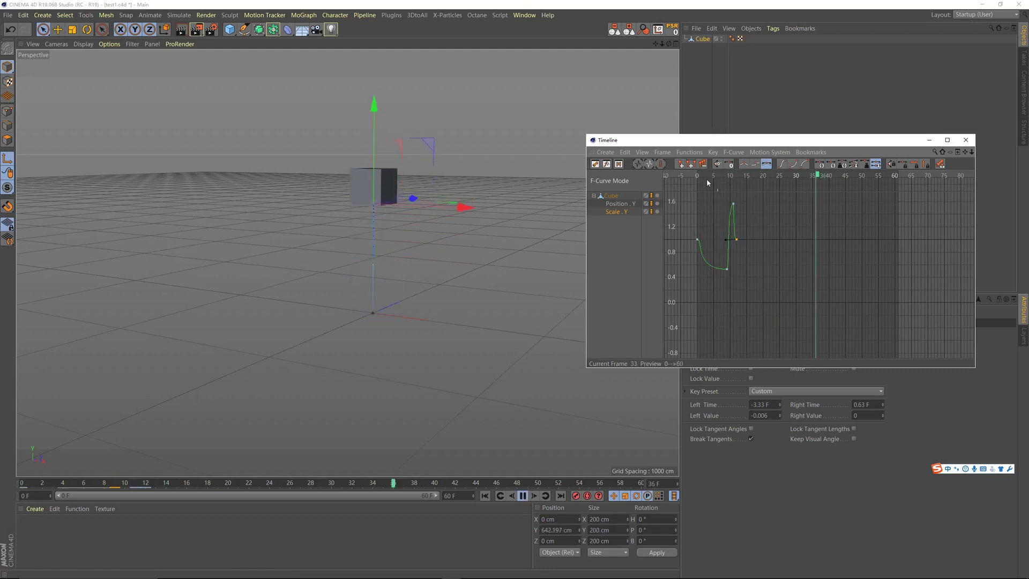
{"action": "left_click_drag", "start_coordinate": [724, 179], "coordinate": [691, 183]}
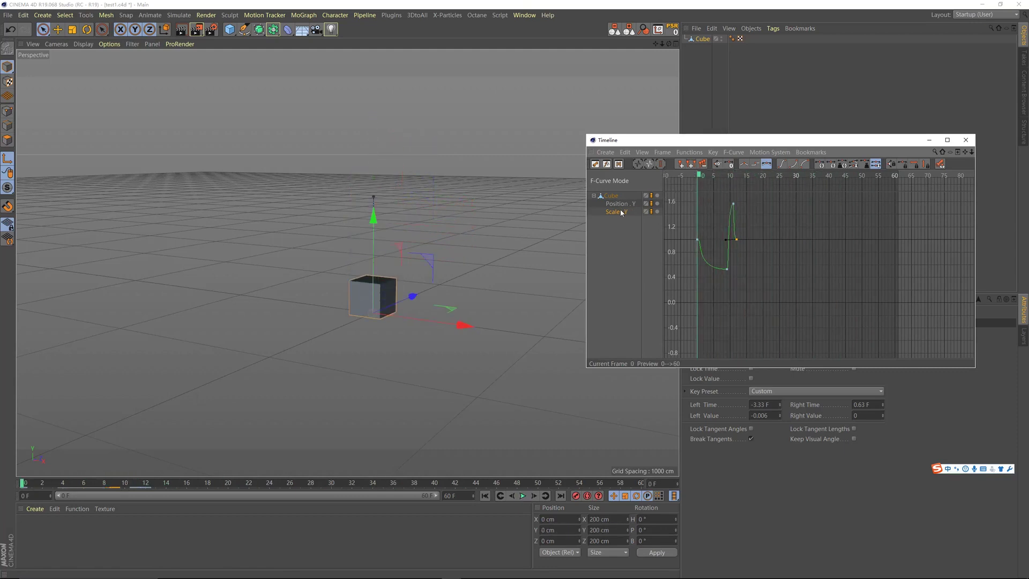
Switch the Timeline to the Dope Sheet, move it clear of the attributes, and show the cube's coordinates at frame 0
{"action": "left_click", "coordinate": [619, 211]}
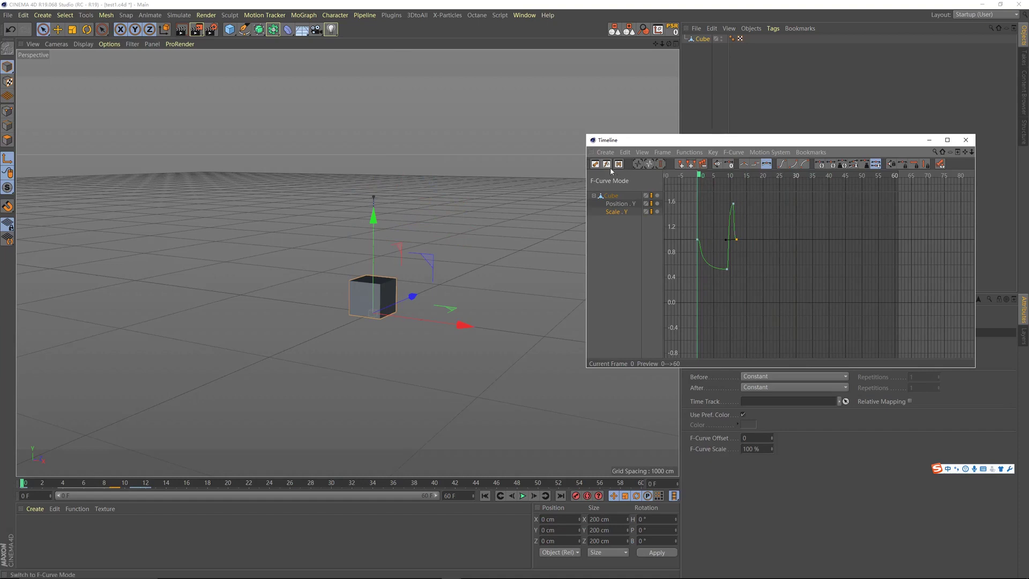
{"action": "left_click", "coordinate": [595, 164]}
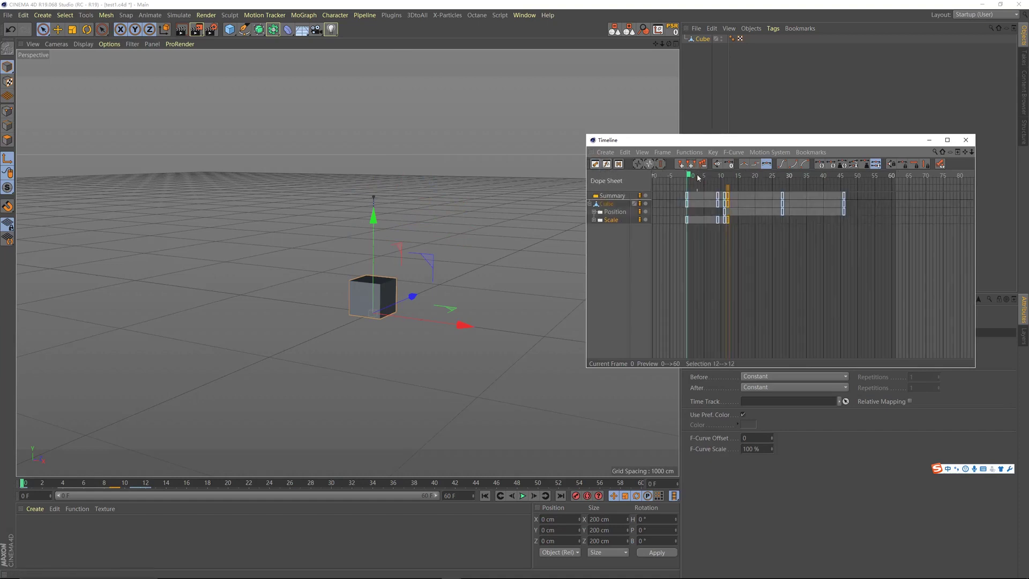
{"action": "left_click_drag", "start_coordinate": [695, 177], "coordinate": [709, 177]}
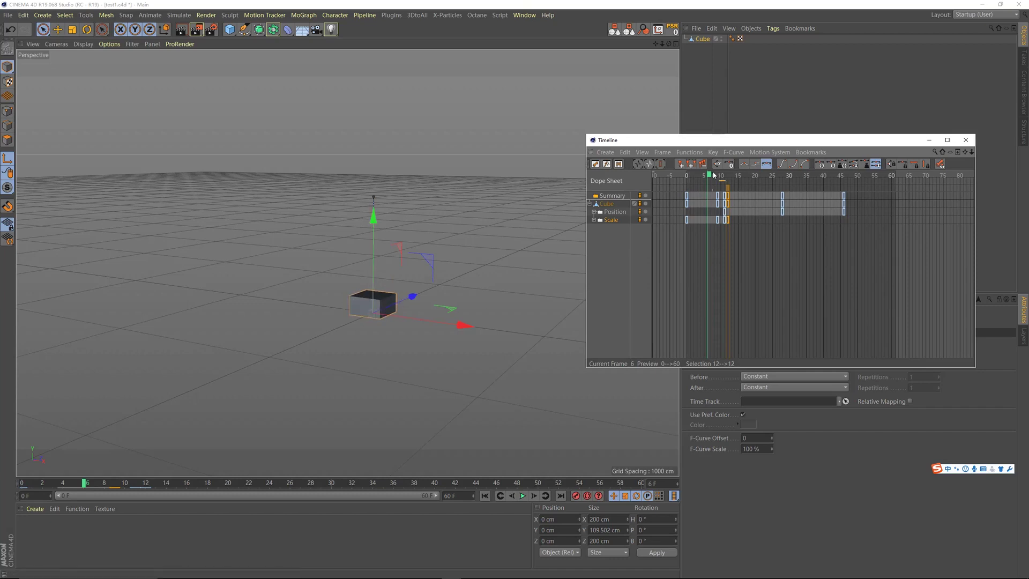
{"action": "left_click_drag", "start_coordinate": [714, 174], "coordinate": [689, 176]}
{"action": "left_click_drag", "start_coordinate": [678, 141], "coordinate": [174, 409]}
{"action": "left_click", "coordinate": [700, 39]}
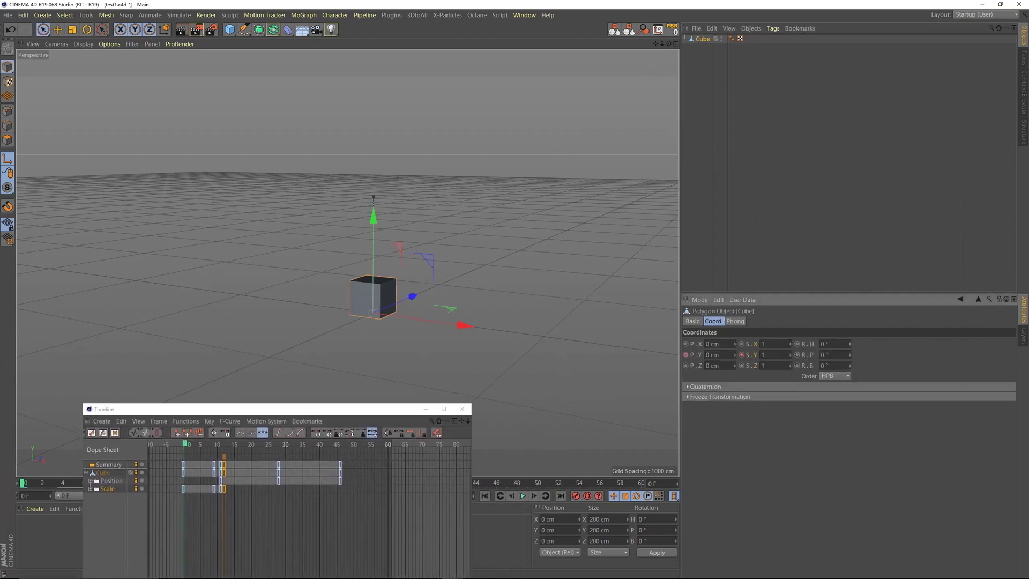
{"action": "left_click_drag", "start_coordinate": [791, 346], "coordinate": [790, 367]}
{"action": "key", "text": "ctrl+z"}
{"action": "key", "text": "ctrl+z"}
Record keyframes for the cube's X and Z scale at frame 0
{"action": "left_click_drag", "start_coordinate": [308, 411], "coordinate": [341, 363]}
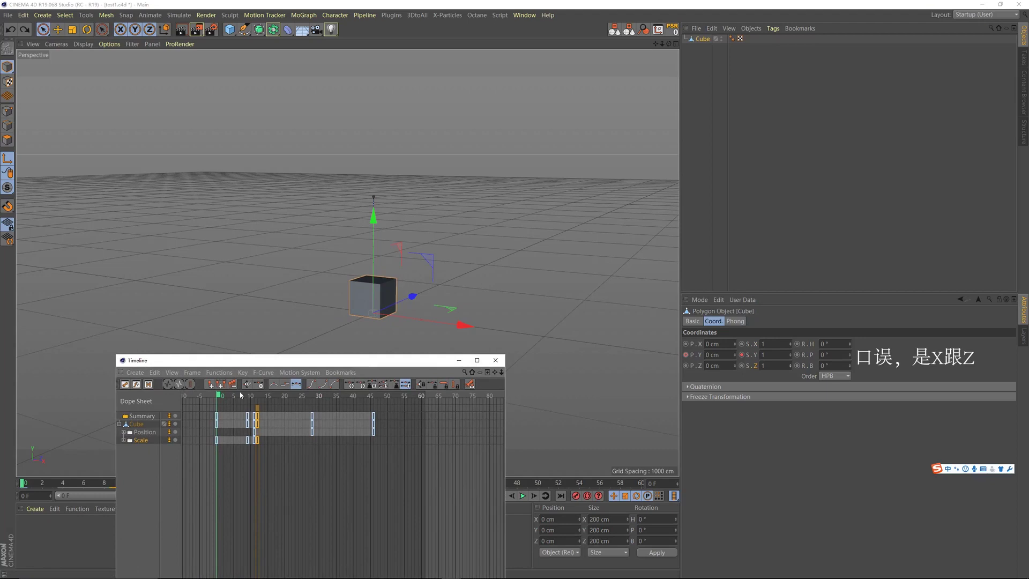
{"action": "left_click", "coordinate": [741, 344]}
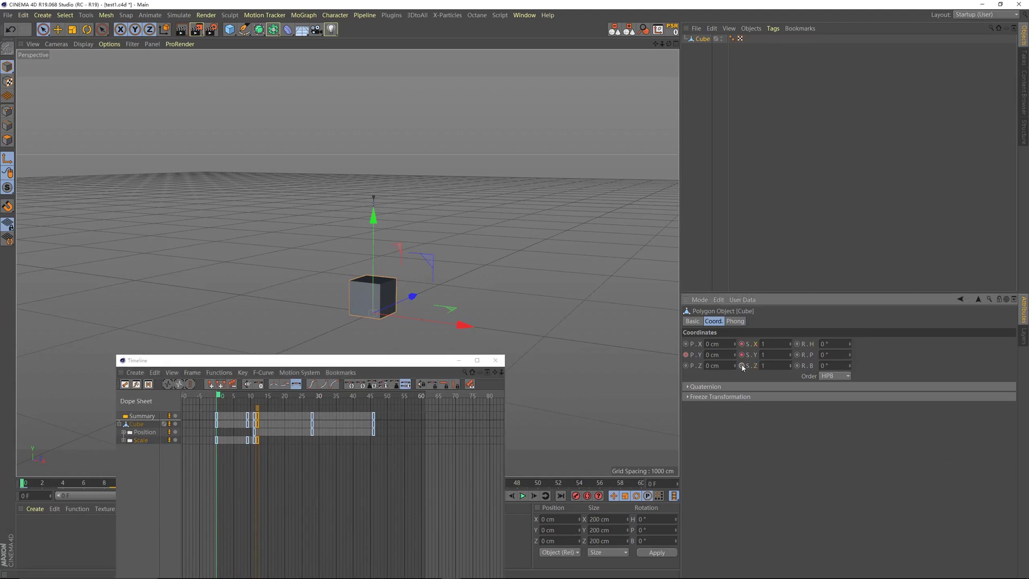
At frame 9, set the cube's X and Z scale to 1.5 and record keyframes for both
{"action": "left_click_drag", "start_coordinate": [224, 397], "coordinate": [254, 402]}
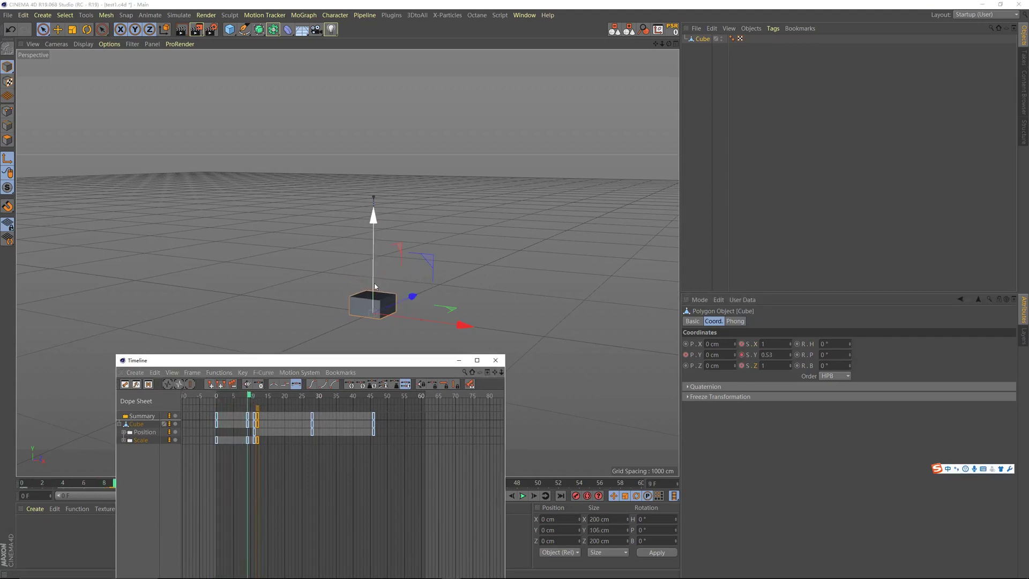
{"action": "mouse_move", "coordinate": [248, 425]}
{"action": "mouse_move", "coordinate": [248, 443]}
{"action": "left_click", "coordinate": [764, 343]}
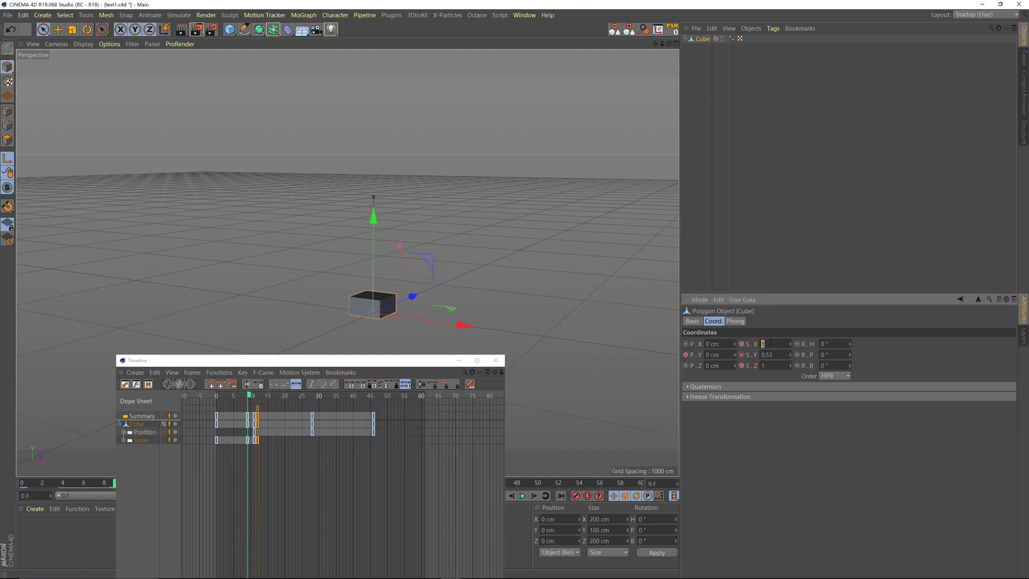
{"action": "key", "text": "Return"}
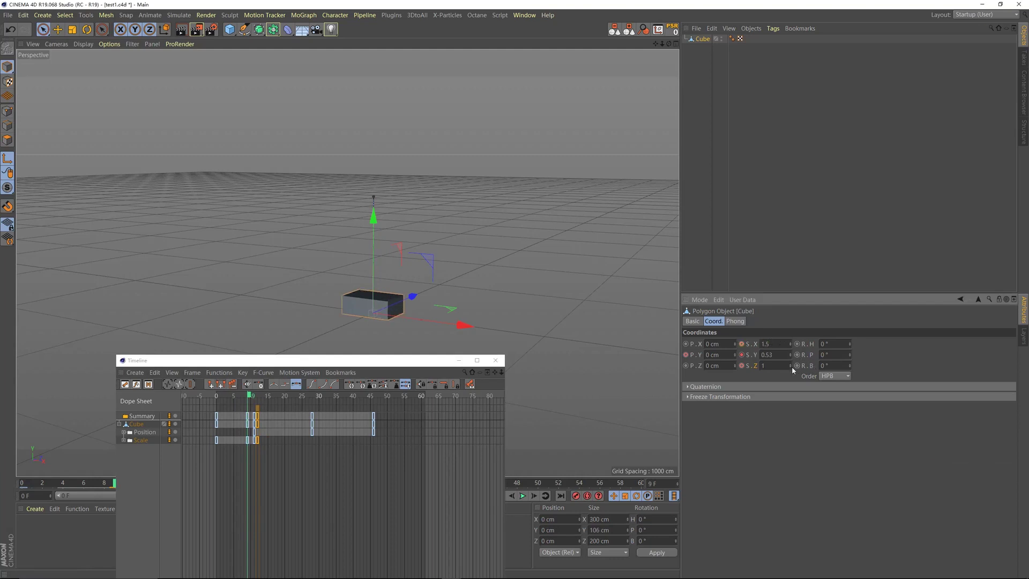
{"action": "type", "text": ".5"}
{"action": "key", "text": "Return"}
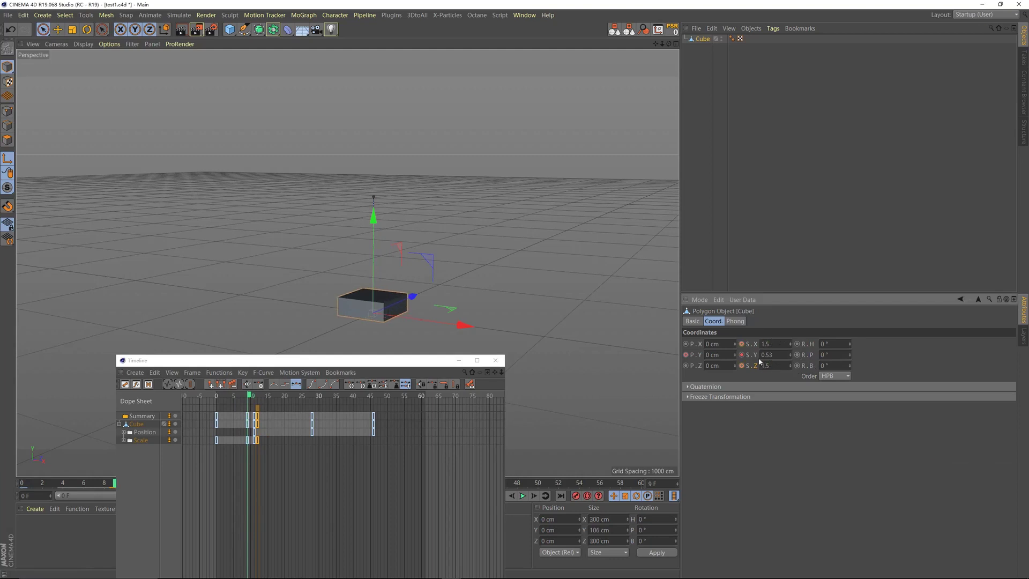
{"action": "left_click", "coordinate": [741, 344]}
At frame 11, set the cube's X and Z scale back to 1 and record keyframes for both
{"action": "left_click_drag", "start_coordinate": [248, 396], "coordinate": [256, 399]}
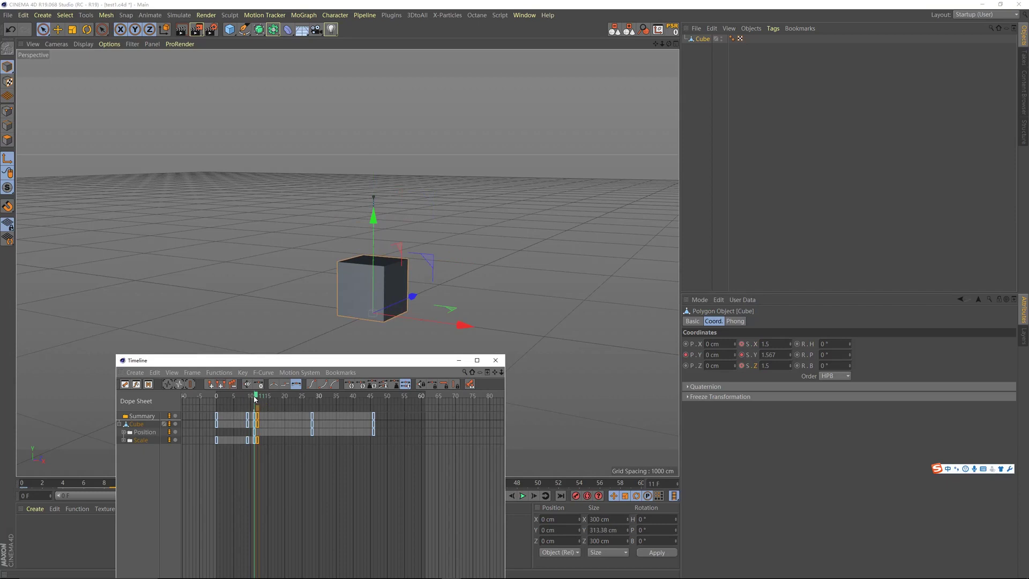
{"action": "double_click", "coordinate": [765, 344]}
{"action": "type", "text": "1"}
{"action": "double_click", "coordinate": [765, 366]}
{"action": "type", "text": "1"}
{"action": "left_click", "coordinate": [741, 344]}
{"action": "left_click", "coordinate": [741, 365]}
Play the animation from frame 0 to check the widened squash before the jump
{"action": "left_click", "coordinate": [217, 397]}
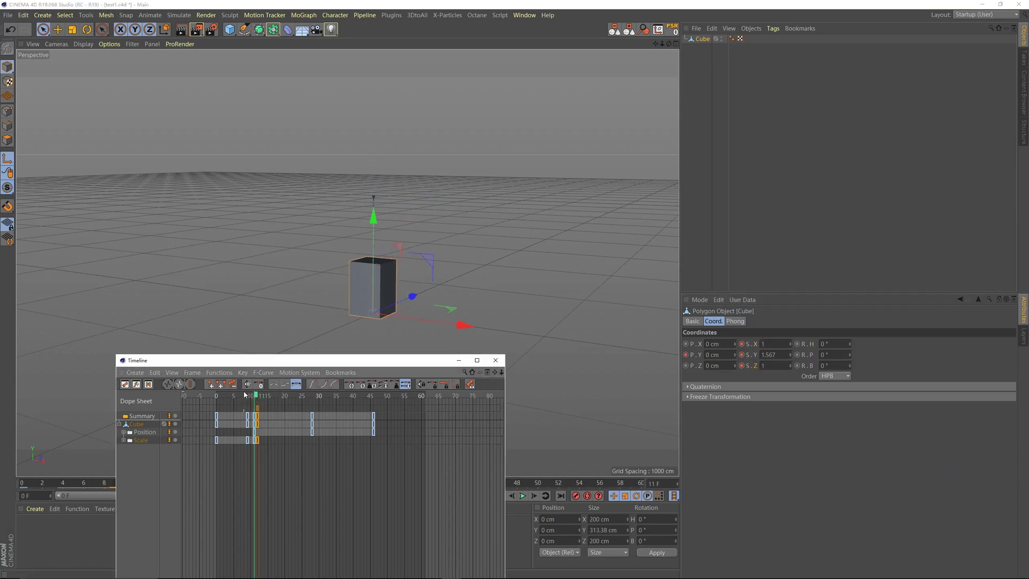
{"action": "key", "text": "F8"}
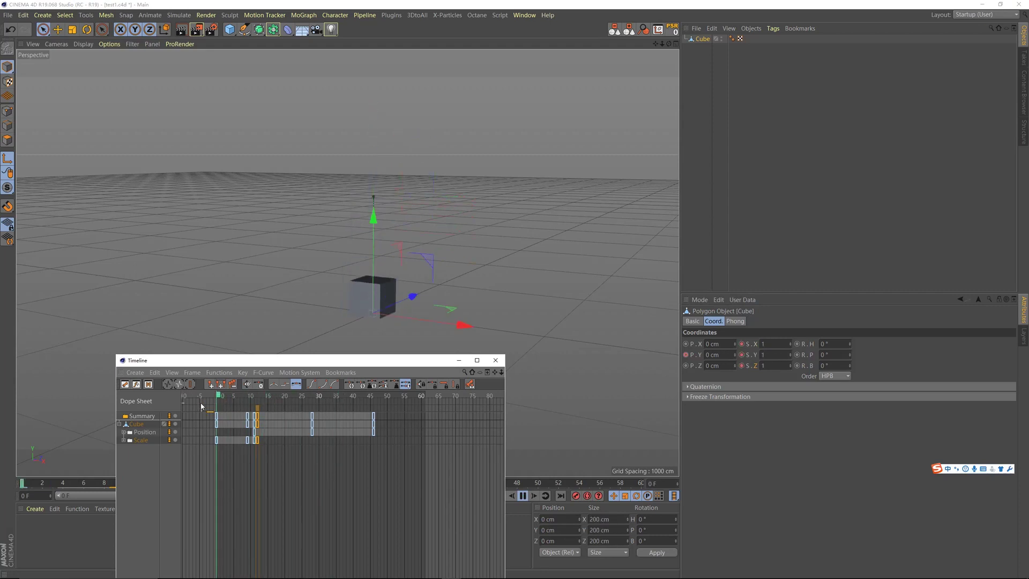
{"action": "key", "text": "F8"}
{"action": "key", "text": "F8"}
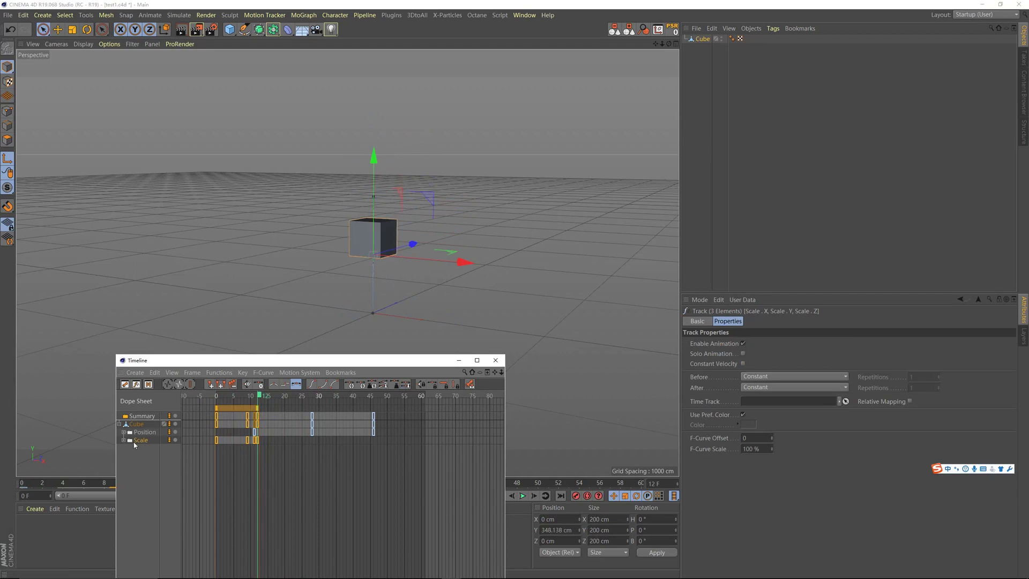
Expand the Scale tracks, move the Timeline clear of the viewport, and show Scale X and Scale Y as F-curves for comparison
{"action": "left_click", "coordinate": [123, 440]}
{"action": "left_click_drag", "start_coordinate": [271, 364], "coordinate": [785, 156]}
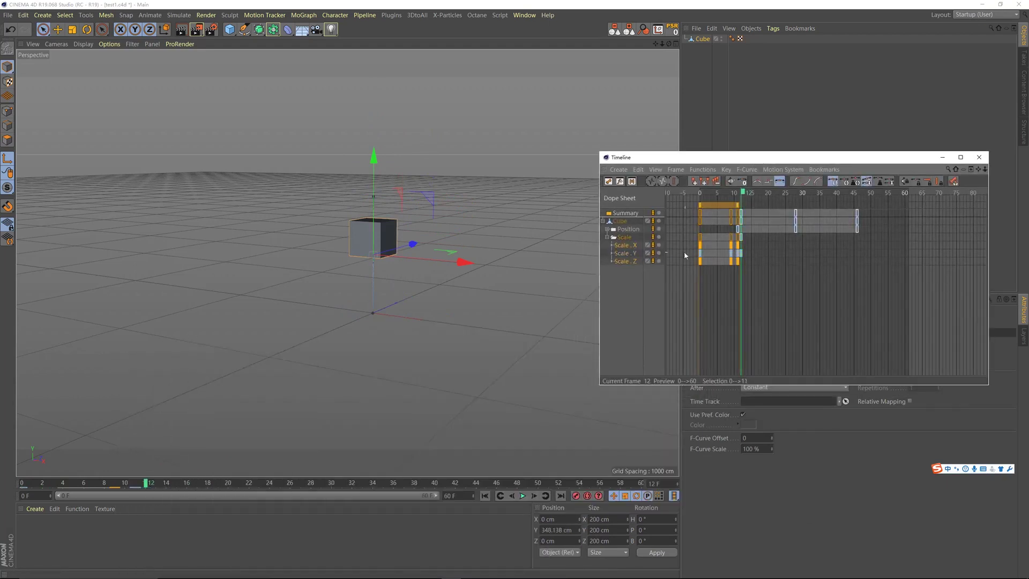
{"action": "left_click", "coordinate": [631, 254]}
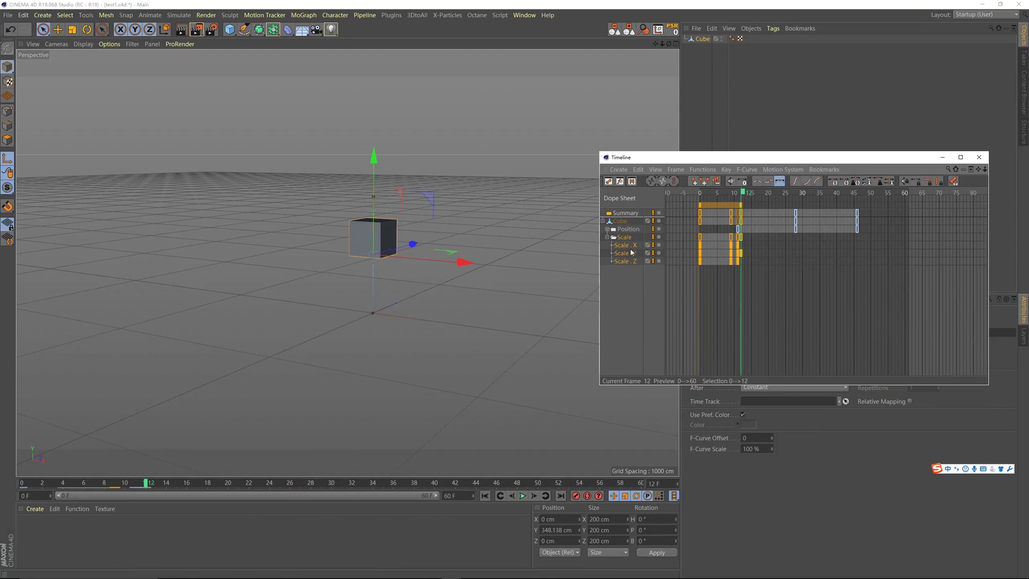
{"action": "left_click", "coordinate": [621, 181]}
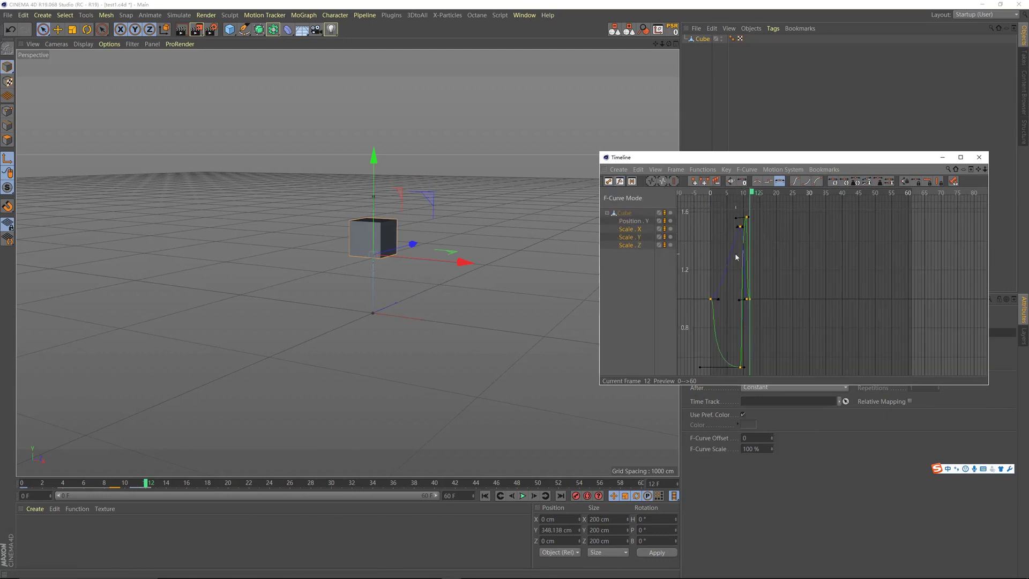
{"action": "left_click", "coordinate": [637, 229]}
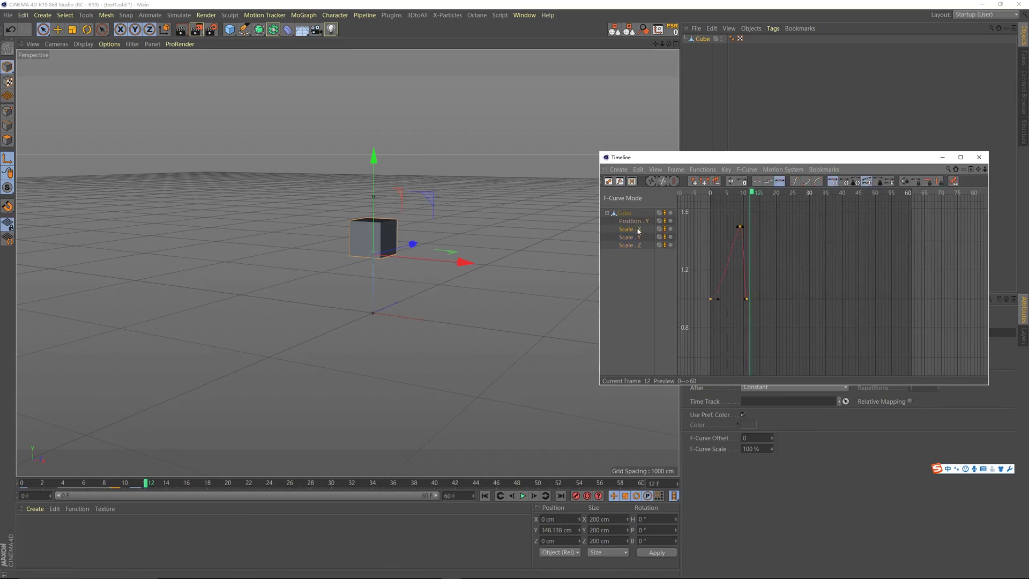
{"action": "left_click", "coordinate": [637, 238]}
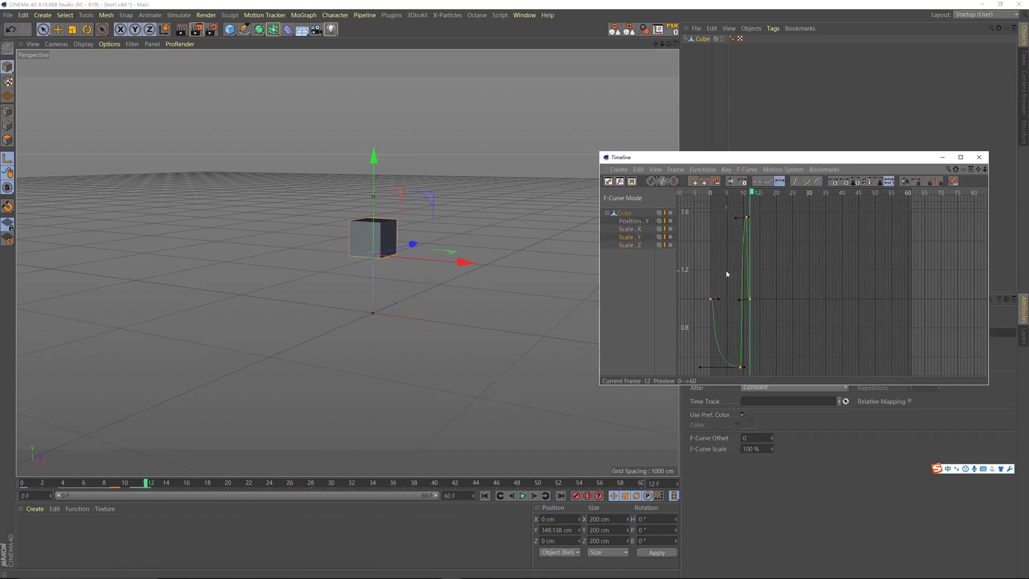
At frame 11, compare the start of the Scale X and Z curves with the Scale Y curve around frame 0
{"action": "left_click_drag", "start_coordinate": [752, 194], "coordinate": [747, 194]}
{"action": "left_click", "coordinate": [714, 298]}
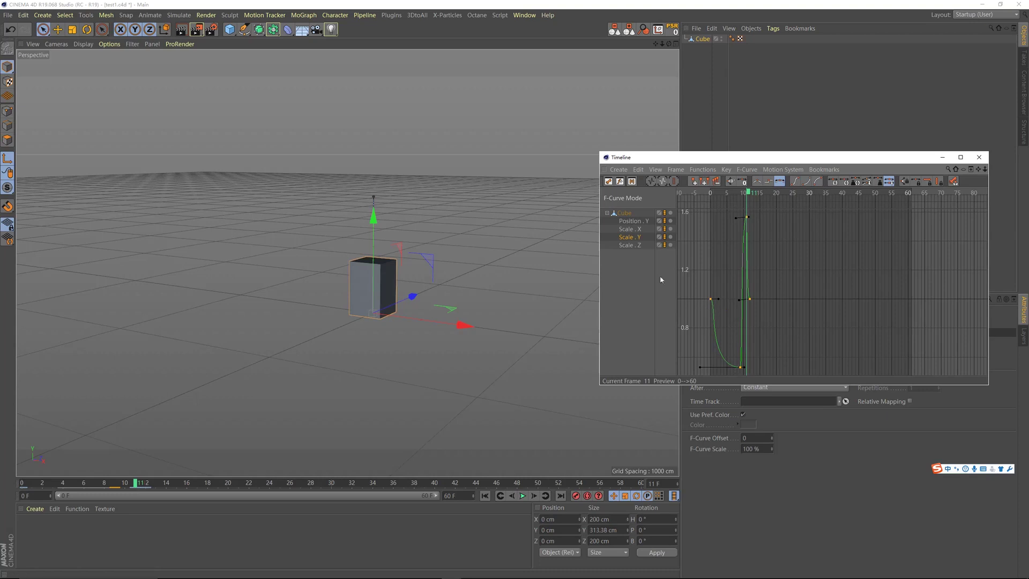
{"action": "left_click", "coordinate": [637, 229]}
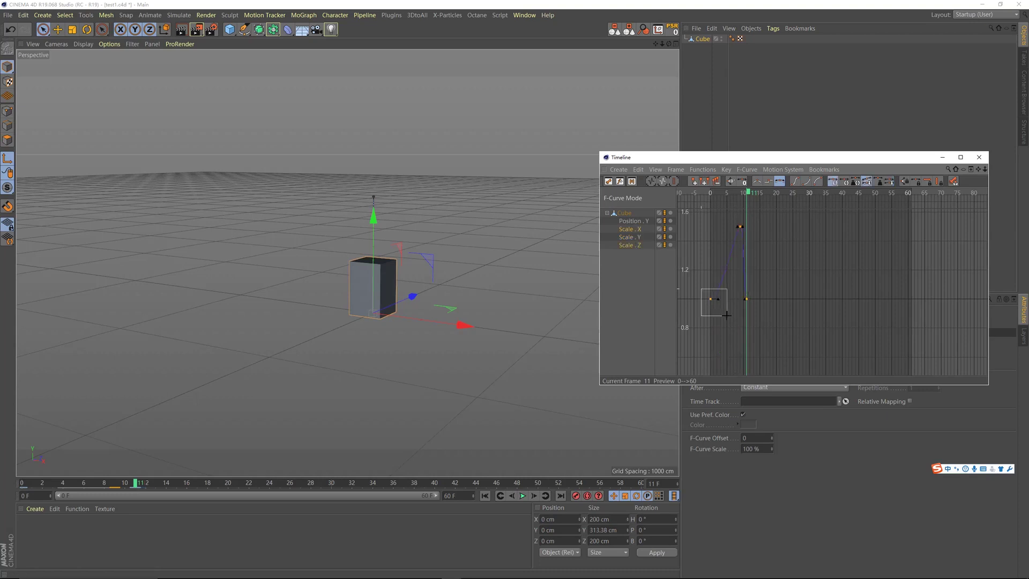
{"action": "left_click_drag", "start_coordinate": [726, 315], "coordinate": [718, 294]}
{"action": "left_click", "coordinate": [650, 265]}
{"action": "left_click", "coordinate": [633, 236]}
{"action": "left_click", "coordinate": [711, 300]}
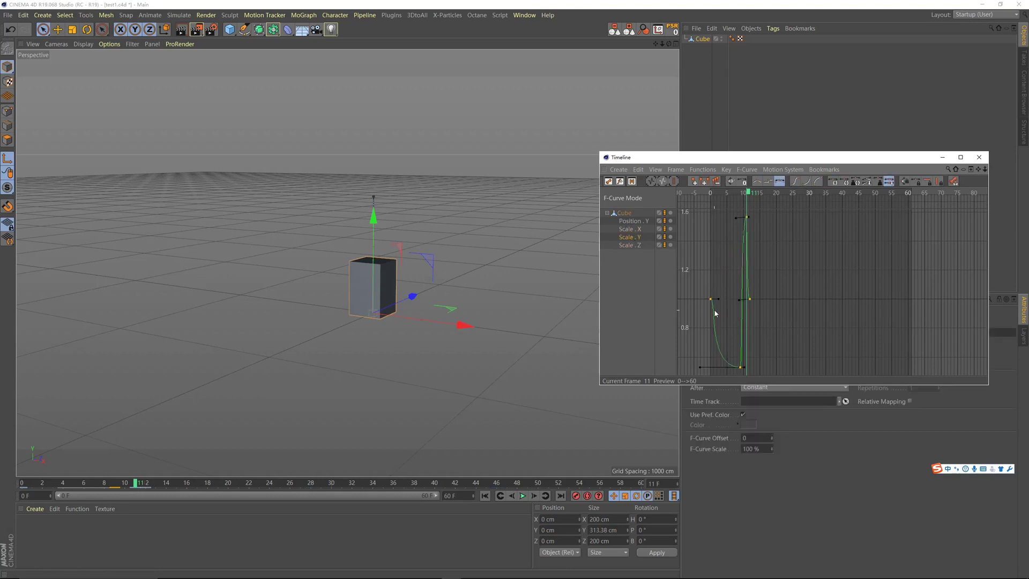
Shorten the Scale X and Z tangents at frame 0 and lengthen them at the frame 9 peak to mirror the Scale Y curve
{"action": "left_click_drag", "start_coordinate": [639, 234], "coordinate": [716, 326]}
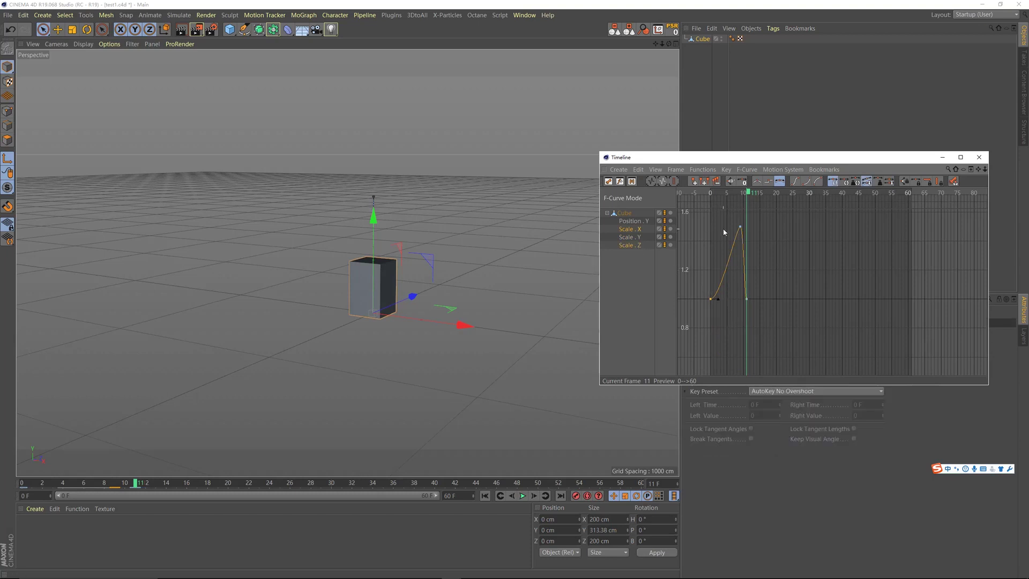
{"action": "left_click", "coordinate": [740, 227]}
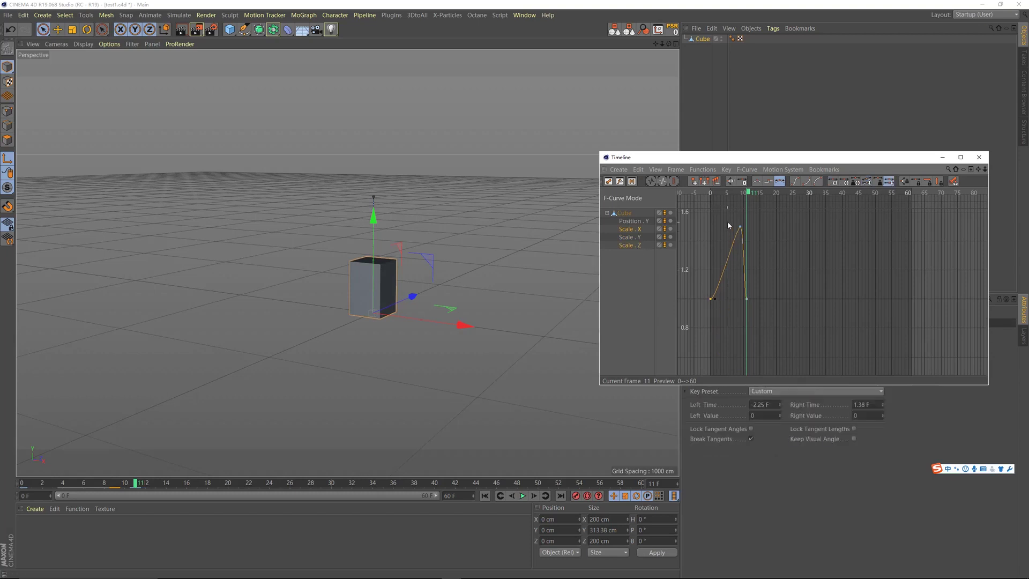
{"action": "left_click_drag", "start_coordinate": [738, 227], "coordinate": [716, 248]}
{"action": "left_click", "coordinate": [634, 237]}
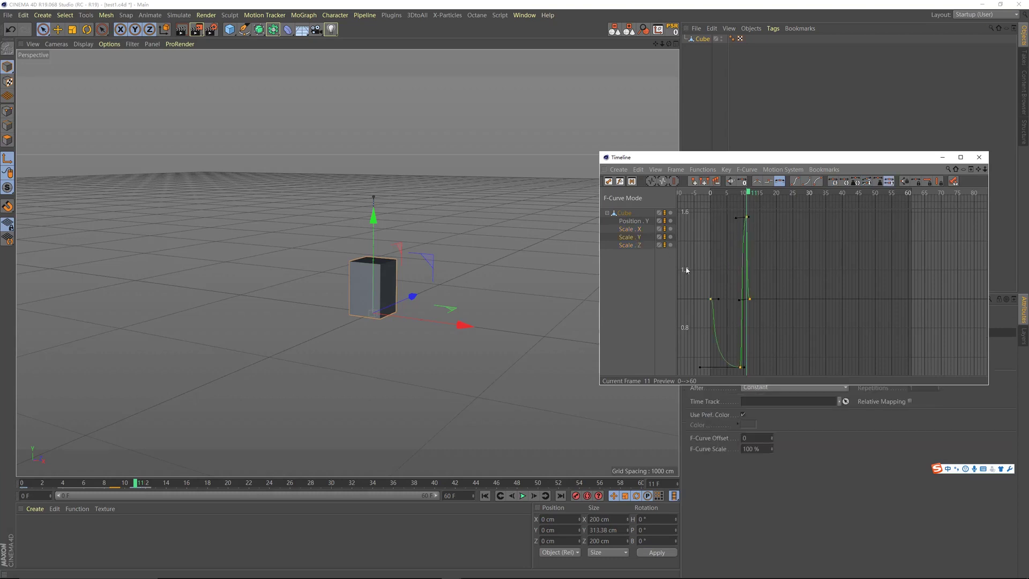
{"action": "left_click", "coordinate": [637, 246]}
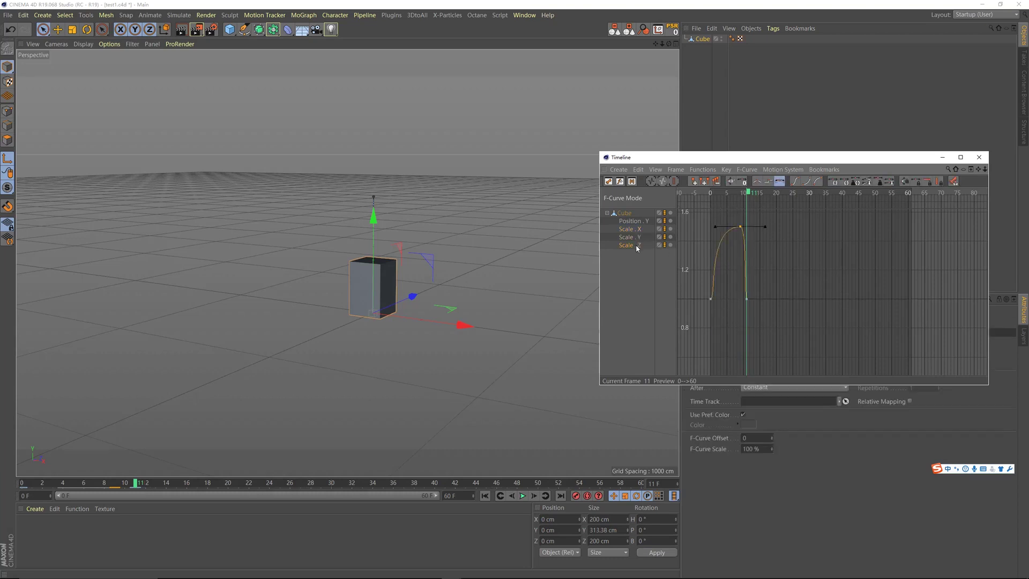
Play the reshaped squash and go to frame 10 to inspect the cube's width as it stretches
{"action": "key", "text": "F8"}
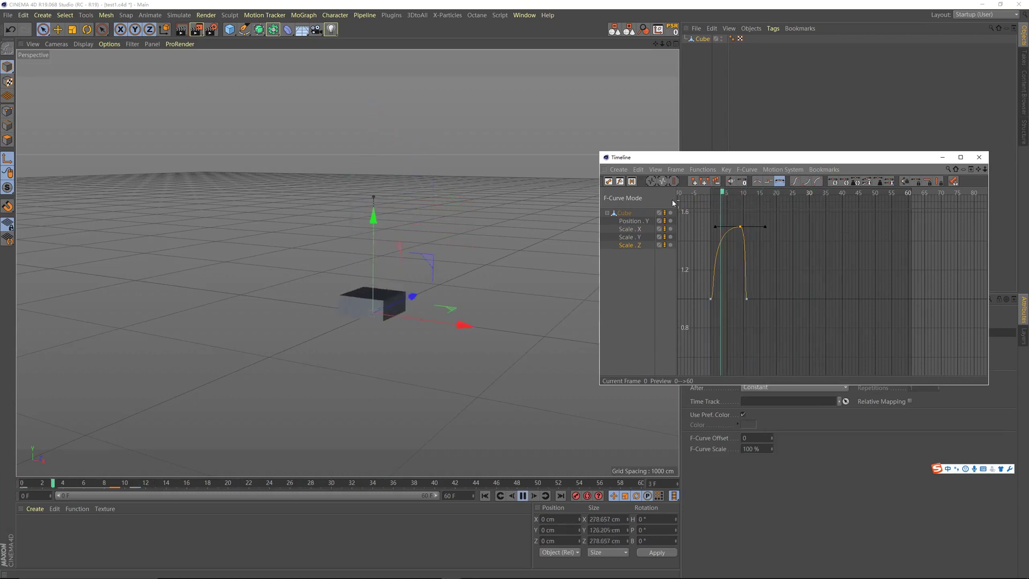
{"action": "left_click", "coordinate": [743, 194]}
{"action": "mouse_move", "coordinate": [744, 194]}
{"action": "left_mouse_down"}
{"action": "mouse_move", "coordinate": [755, 195]}
{"action": "mouse_move", "coordinate": [745, 198]}
{"action": "left_mouse_up"}
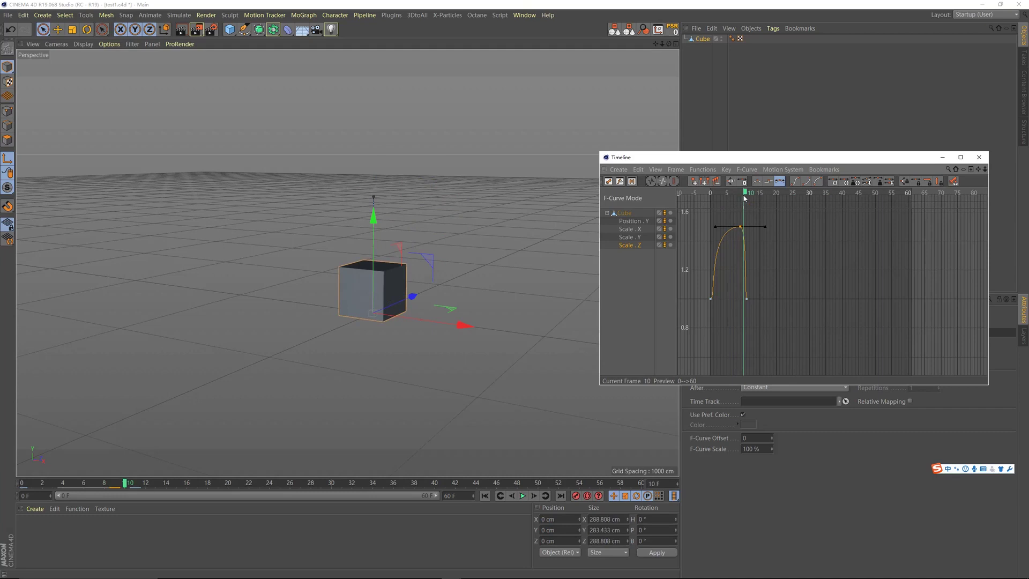
Move the Scale X and Z recovery keys from frame 11 to frame 10 together, undoing the attempt that moved only Z
{"action": "left_click_drag", "start_coordinate": [776, 300], "coordinate": [744, 301]}
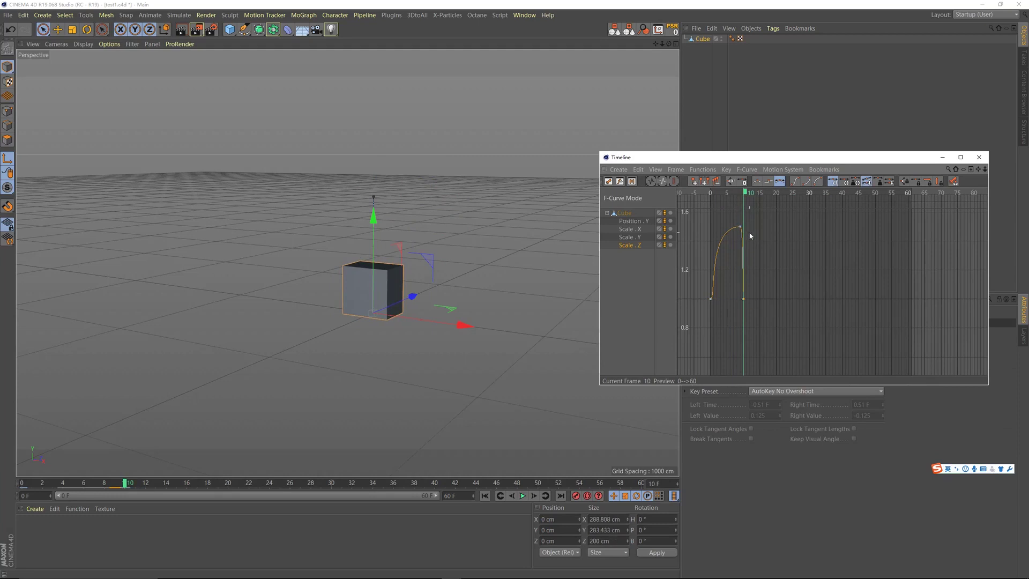
{"action": "key", "text": "ctrl+z"}
{"action": "left_click_drag", "start_coordinate": [747, 298], "coordinate": [743, 300]}
Play the jump to judge the earlier width recovery, and return to frame 0
{"action": "key", "text": "F8"}
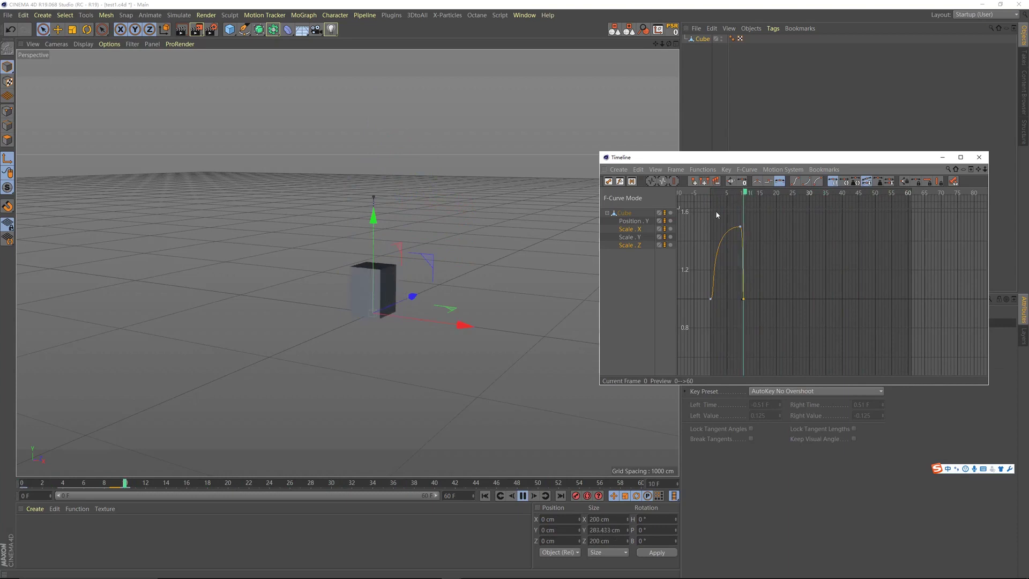
{"action": "key", "text": "F8"}
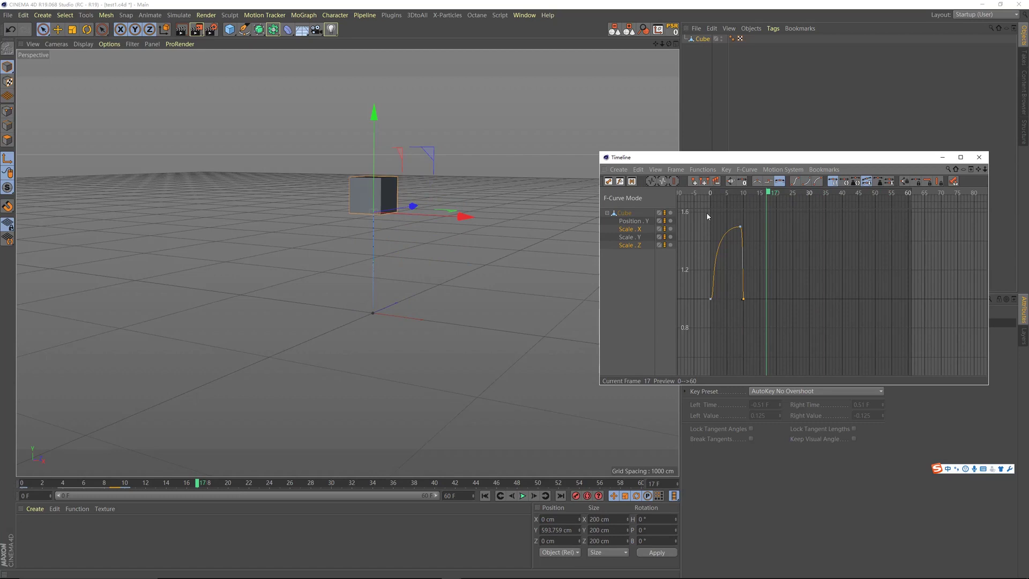
{"action": "left_click_drag", "start_coordinate": [725, 193], "coordinate": [689, 205]}
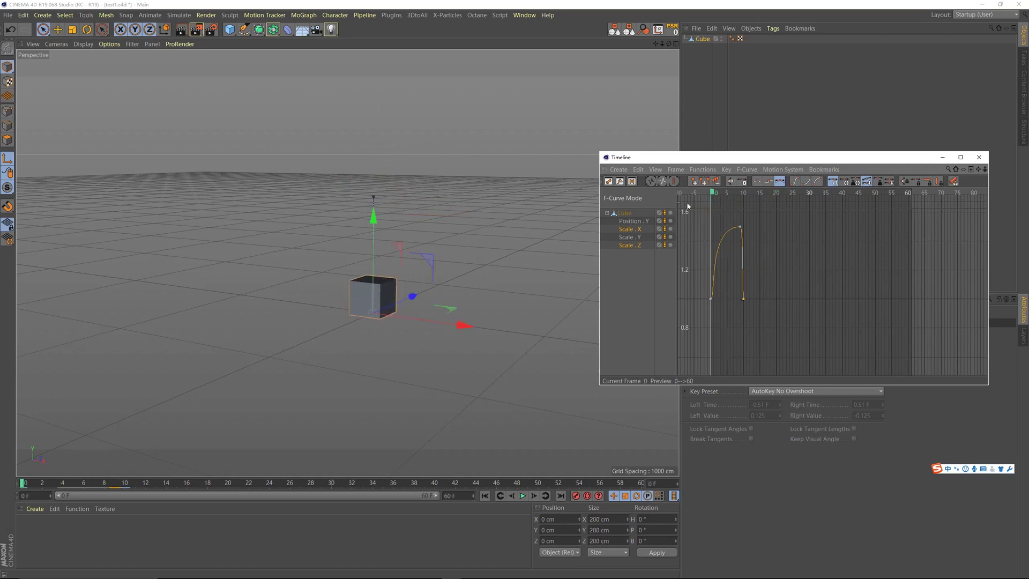
Switch the Timeline to the Dope Sheet and record a Y scale keyframe for the cube at landing frame 46
{"action": "left_click", "coordinate": [639, 228]}
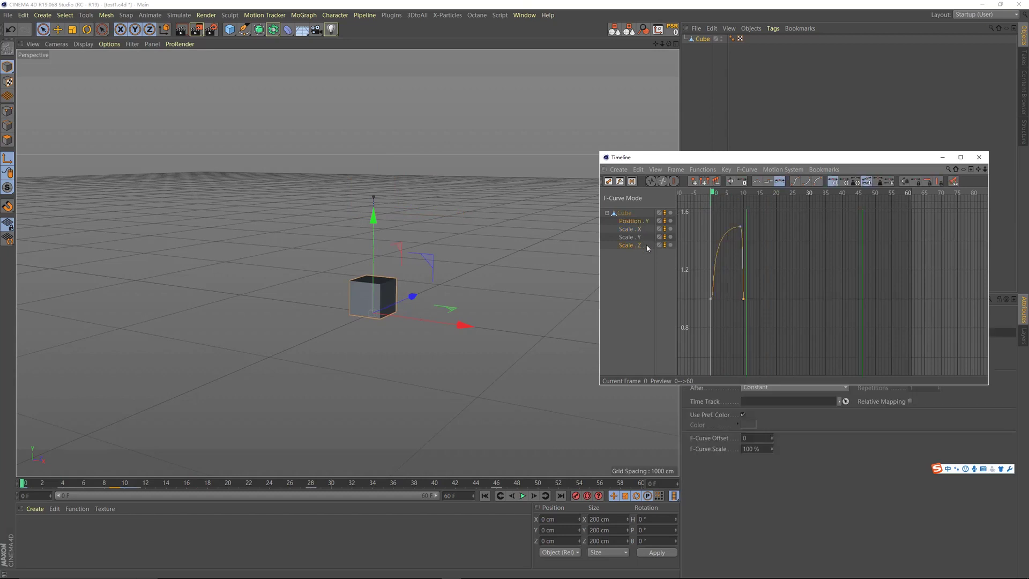
{"action": "left_click", "coordinate": [647, 246]}
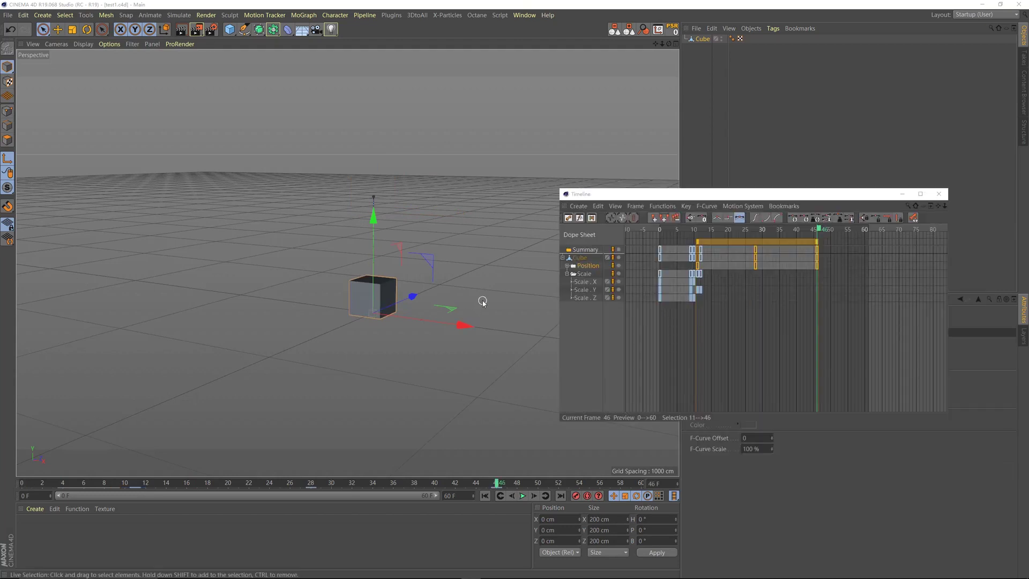
{"action": "left_click_drag", "start_coordinate": [667, 228], "coordinate": [821, 234]}
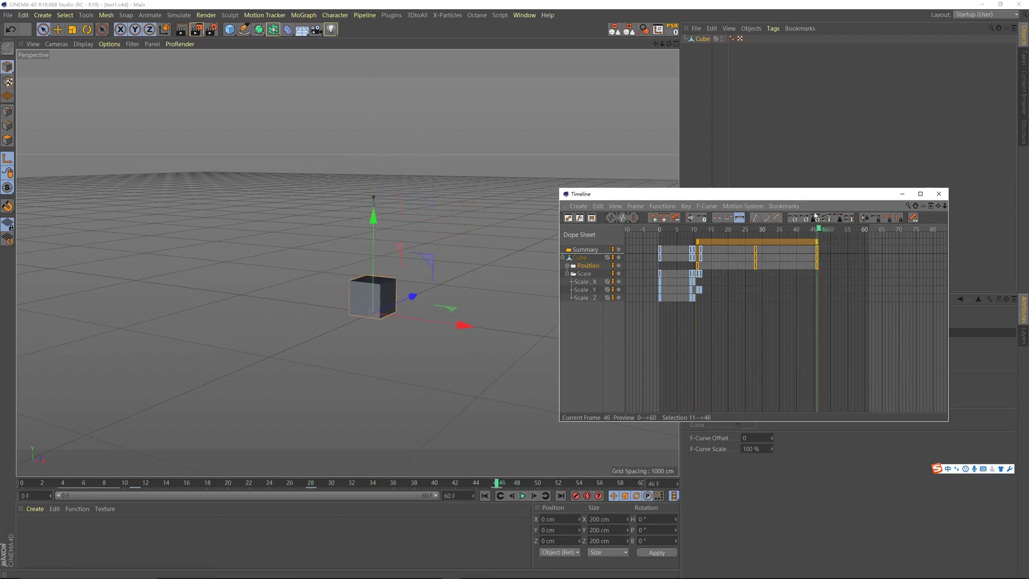
{"action": "mouse_move", "coordinate": [814, 191]}
{"action": "left_mouse_down"}
{"action": "mouse_move", "coordinate": [572, 312]}
{"action": "mouse_move", "coordinate": [566, 333]}
{"action": "mouse_move", "coordinate": [479, 225]}
{"action": "mouse_move", "coordinate": [415, 184]}
{"action": "mouse_move", "coordinate": [219, 156]}
{"action": "mouse_move", "coordinate": [909, 177]}
{"action": "mouse_move", "coordinate": [743, 133]}
{"action": "mouse_move", "coordinate": [732, 64]}
{"action": "left_mouse_up"}
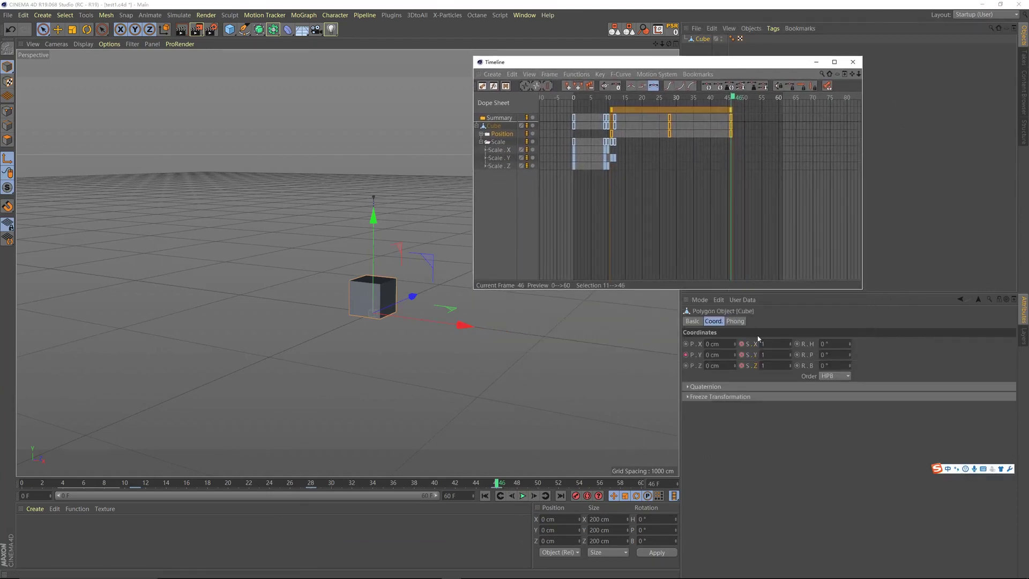
{"action": "left_click", "coordinate": [741, 362]}
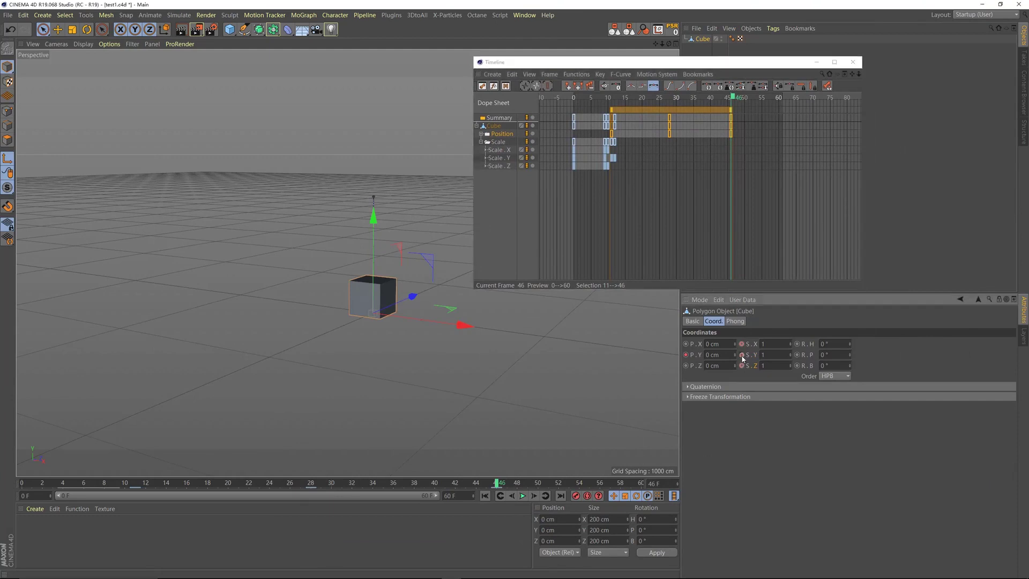
At frame 52, reduce the cube's Y scale to 0.63 and record a keyframe for the landing squash
{"action": "left_click_drag", "start_coordinate": [498, 485], "coordinate": [559, 484]}
{"action": "left_click_drag", "start_coordinate": [790, 355], "coordinate": [766, 355]}
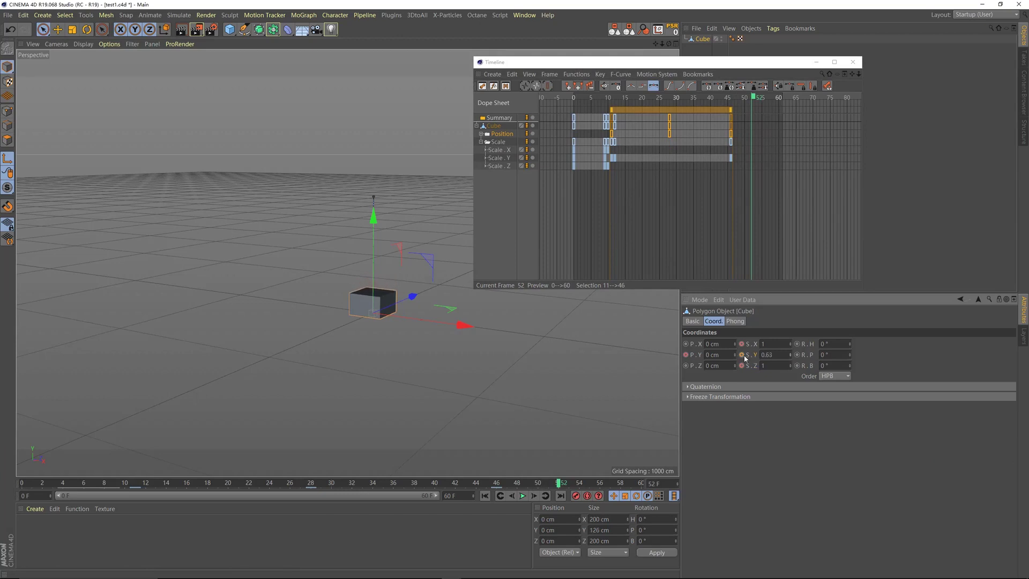
{"action": "left_click", "coordinate": [743, 356]}
At frame 60, set the cube's Y scale to 1 and record a keyframe
{"action": "left_click_drag", "start_coordinate": [559, 484], "coordinate": [651, 493]}
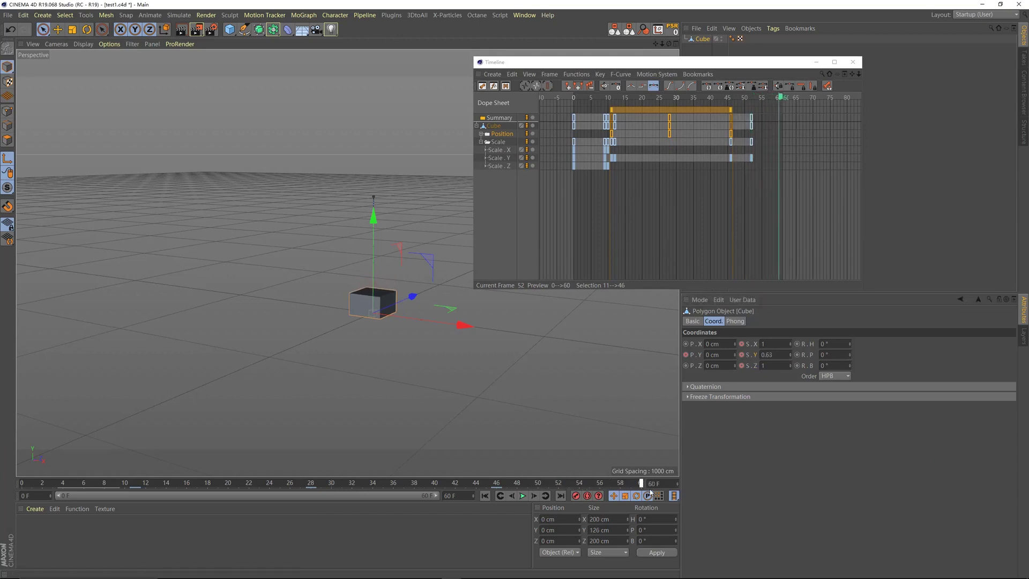
{"action": "mouse_move", "coordinate": [772, 364]}
{"action": "left_mouse_down"}
{"action": "mouse_move", "coordinate": [744, 359]}
{"action": "mouse_move", "coordinate": [758, 355]}
{"action": "left_mouse_up"}
{"action": "type", "text": "1"}
{"action": "left_click", "coordinate": [774, 420]}
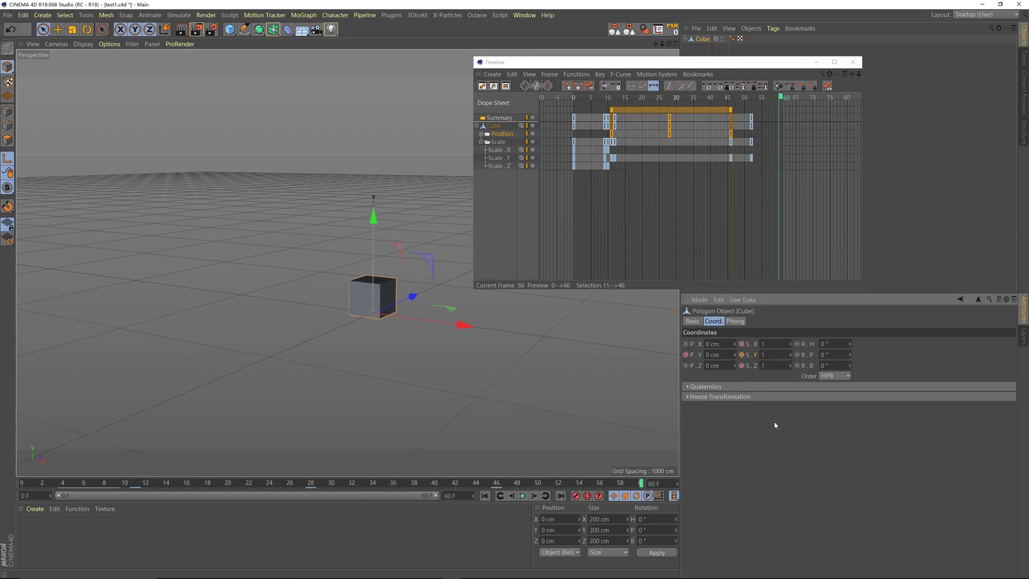
{"action": "left_click", "coordinate": [743, 355]}
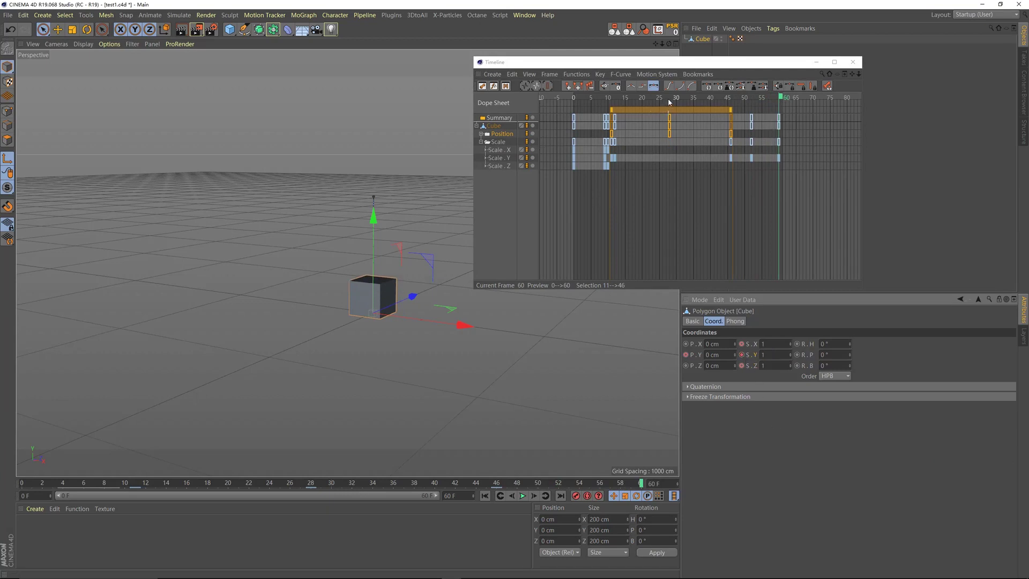
Preview the landing squash, and show the Y scale keys at frames 46, 52 and 60 in the Timeline's F-Curve mode
{"action": "key", "text": "F8"}
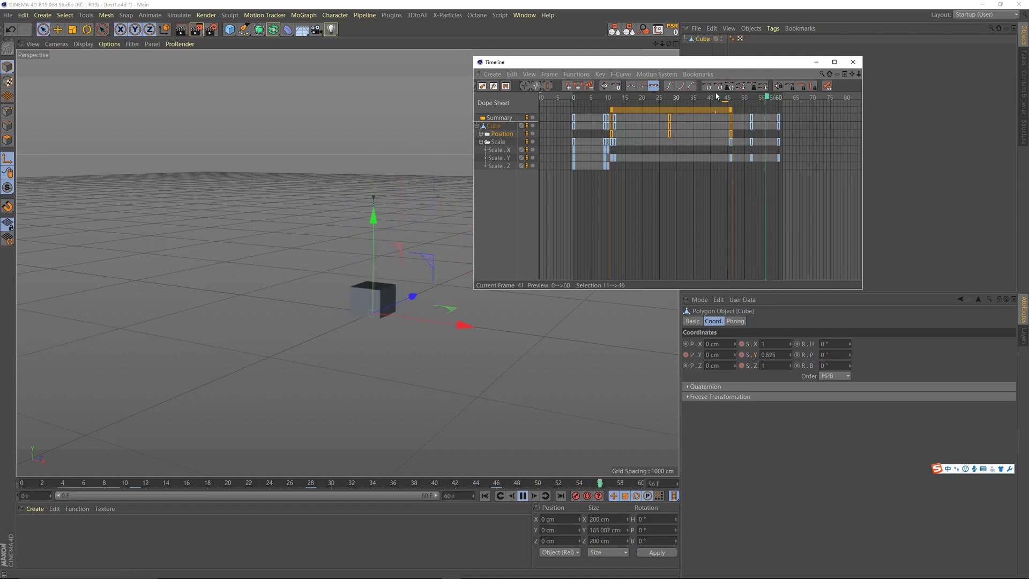
{"action": "key", "text": "F8"}
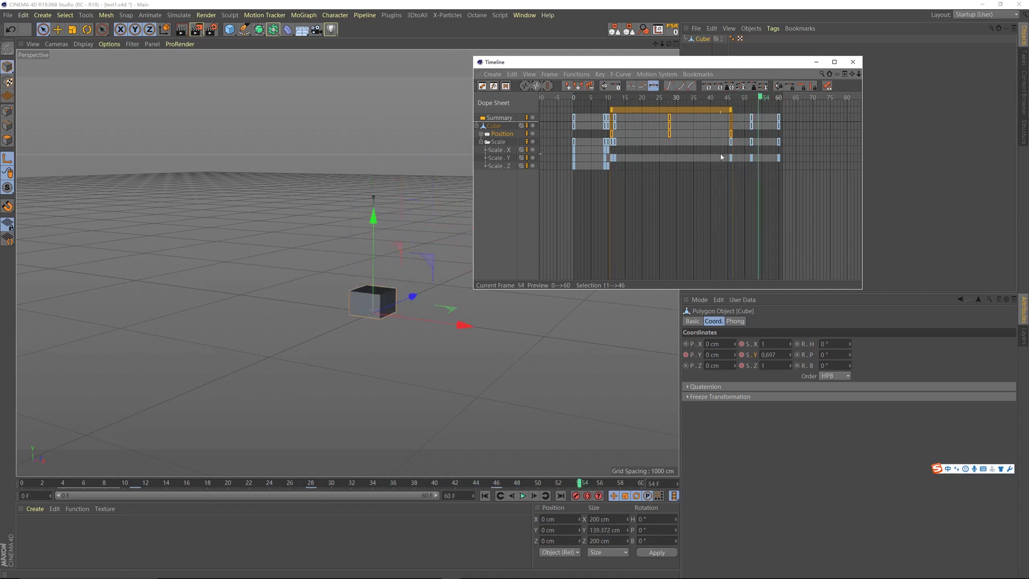
{"action": "left_click_drag", "start_coordinate": [758, 141], "coordinate": [732, 152]}
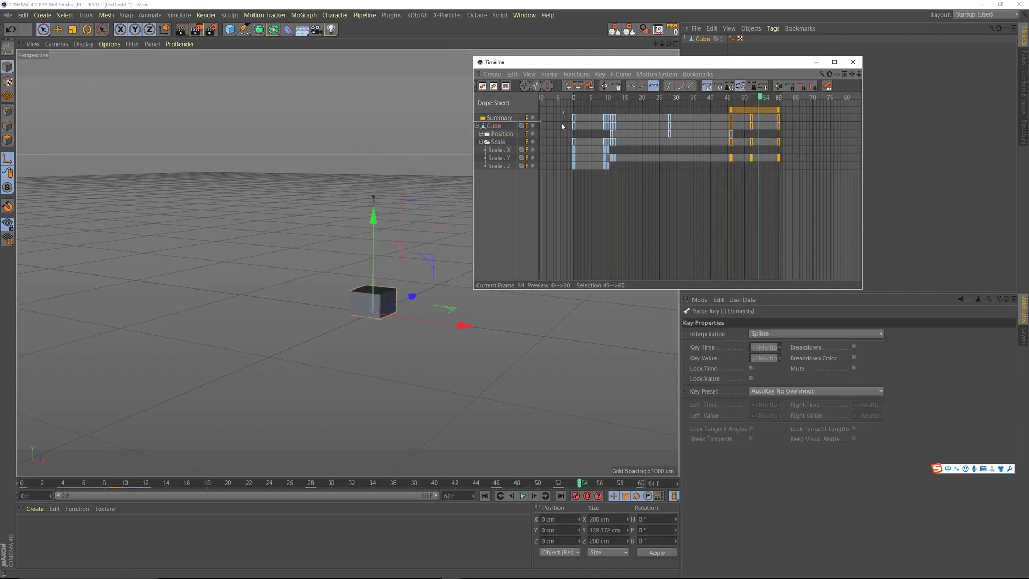
{"action": "left_click", "coordinate": [494, 86]}
{"action": "middle_click_drag", "start_coordinate": [673, 184], "coordinate": [684, 191], "text": "alt"}
{"action": "middle_click_drag", "start_coordinate": [740, 161], "coordinate": [712, 157], "text": "alt"}
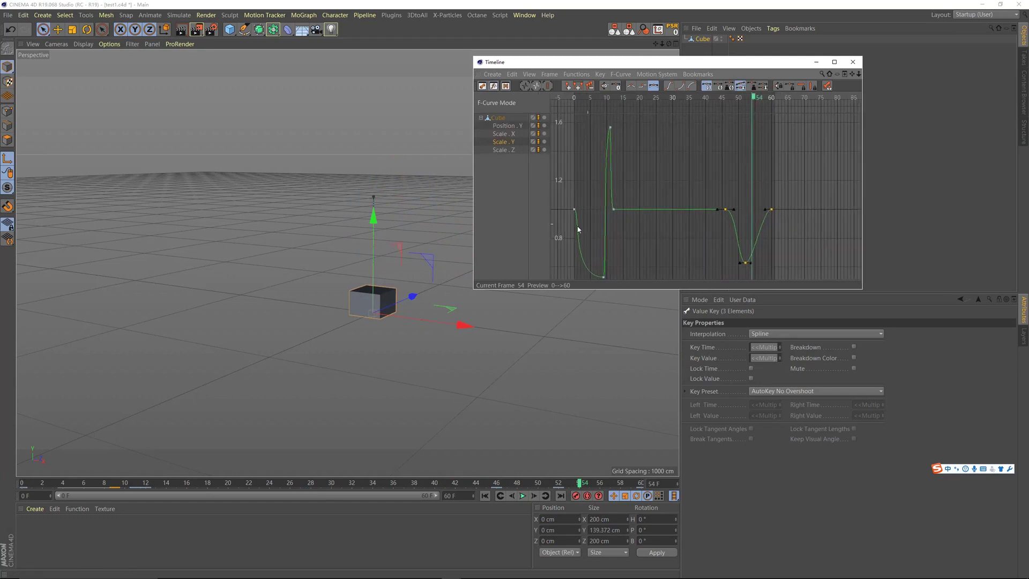
{"action": "middle_click_drag", "start_coordinate": [806, 184], "coordinate": [658, 178], "text": "alt"}
{"action": "left_click_drag", "start_coordinate": [638, 65], "coordinate": [706, 70]}
{"action": "mouse_move", "coordinate": [694, 105]}
{"action": "left_mouse_down"}
{"action": "mouse_move", "coordinate": [728, 111]}
{"action": "mouse_move", "coordinate": [701, 111]}
{"action": "mouse_move", "coordinate": [705, 121]}
{"action": "left_mouse_up"}
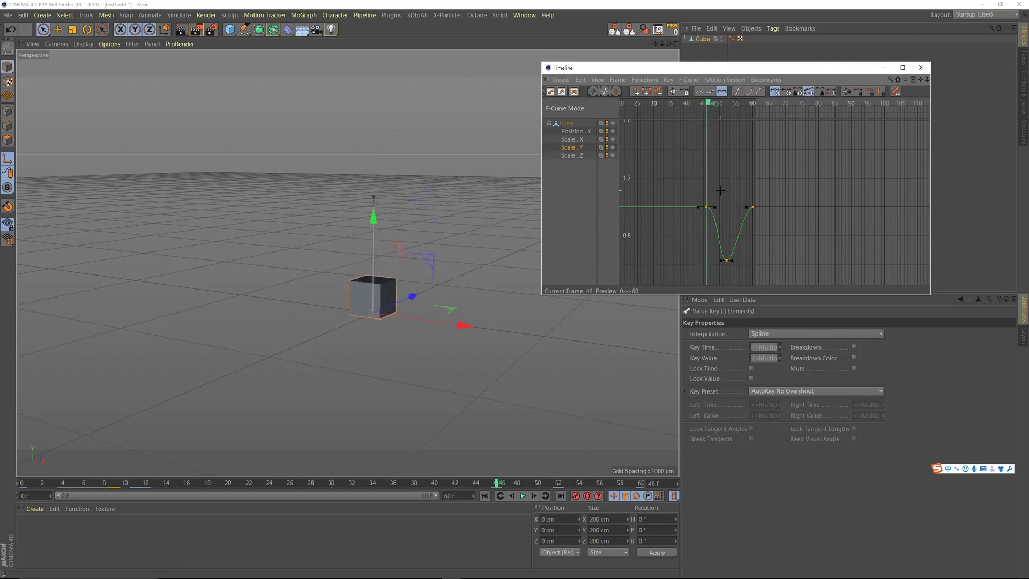
Shorten the frame 46 Y scale key's right tangent to about 1.2 F and extend the frame 52 key's left tangent to about -6.12 F
{"action": "left_click", "coordinate": [708, 207]}
{"action": "left_click_drag", "start_coordinate": [715, 207], "coordinate": [711, 208], "text": "shift"}
{"action": "left_click", "coordinate": [724, 261]}
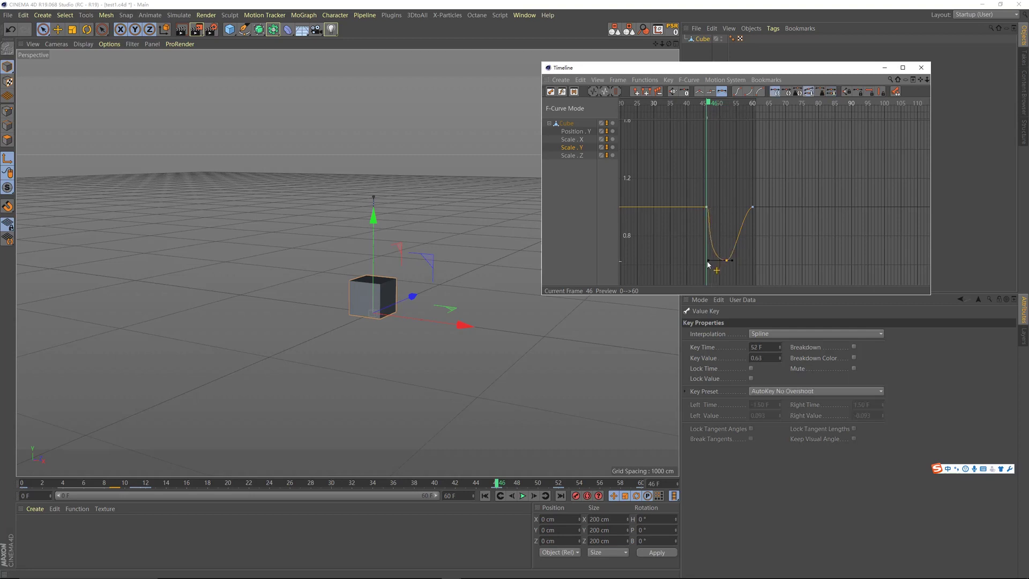
{"action": "key", "text": "F8"}
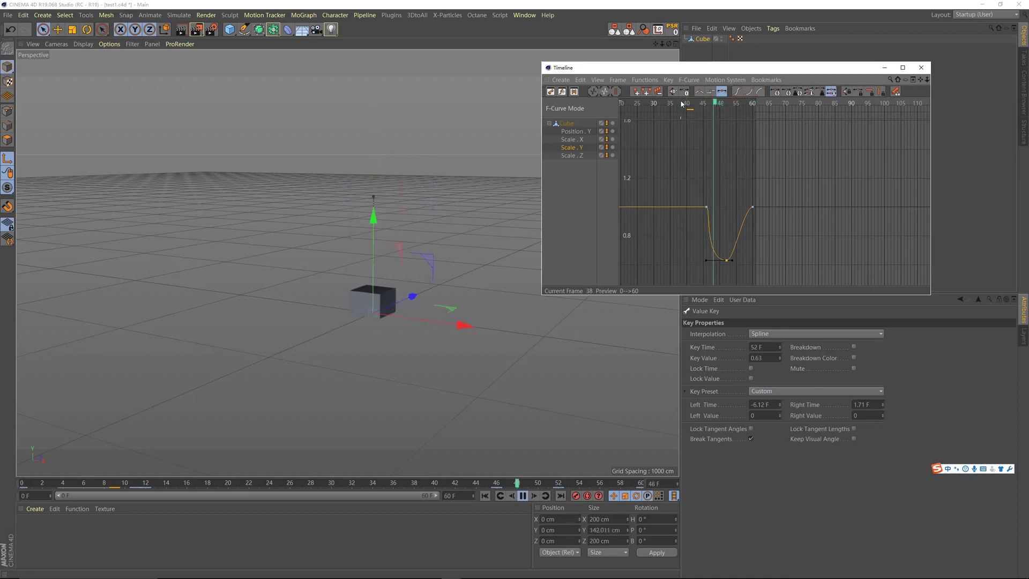
{"action": "key", "text": "F8"}
Move the final Y scale key to frame 56 for a quicker recovery and replay the landing
{"action": "left_click", "coordinate": [753, 207]}
{"action": "left_click_drag", "start_coordinate": [691, 105], "coordinate": [741, 133]}
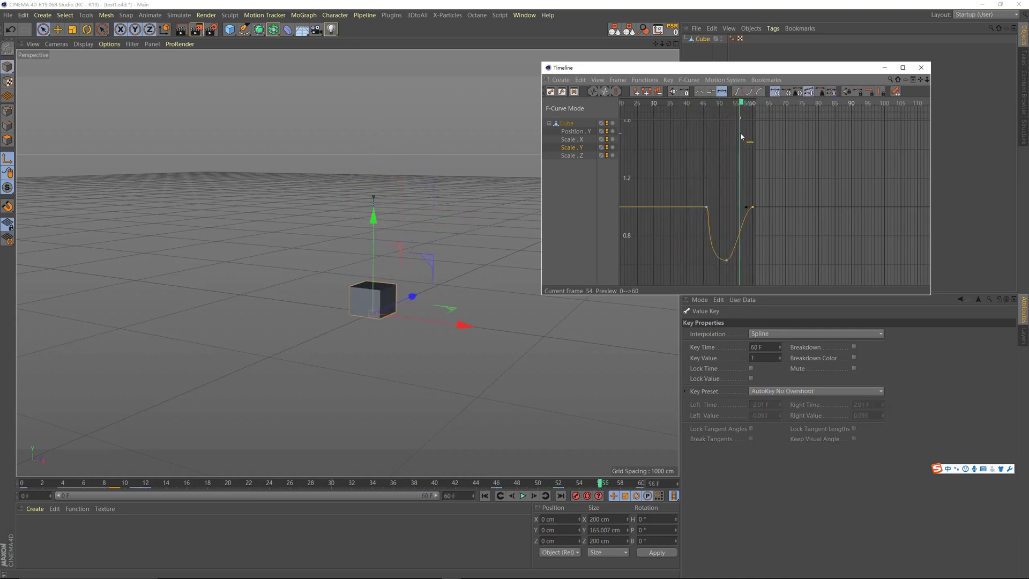
{"action": "left_click_drag", "start_coordinate": [752, 209], "coordinate": [741, 209]}
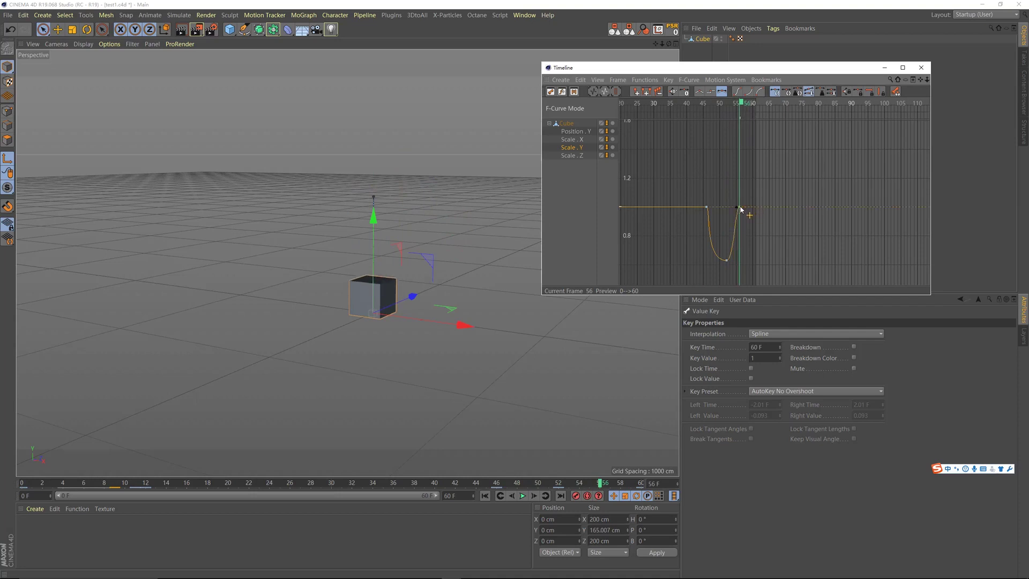
{"action": "key", "text": "F8"}
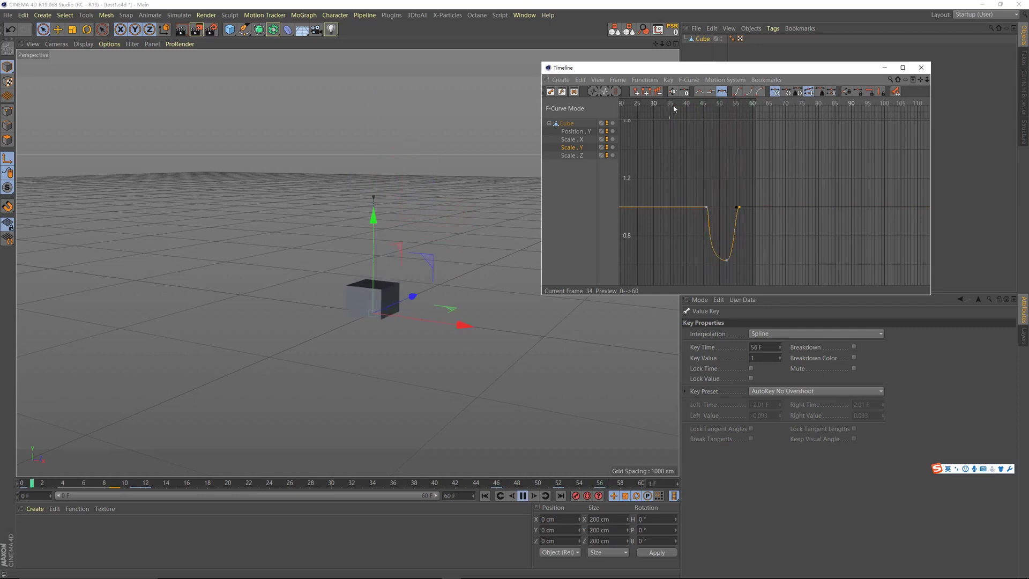
{"action": "key", "text": "F8"}
Tilt the frame 46 Y scale key's right tangent slightly downward, to about 1.68 F and -0.05, and replay the landing
{"action": "left_click", "coordinate": [706, 207]}
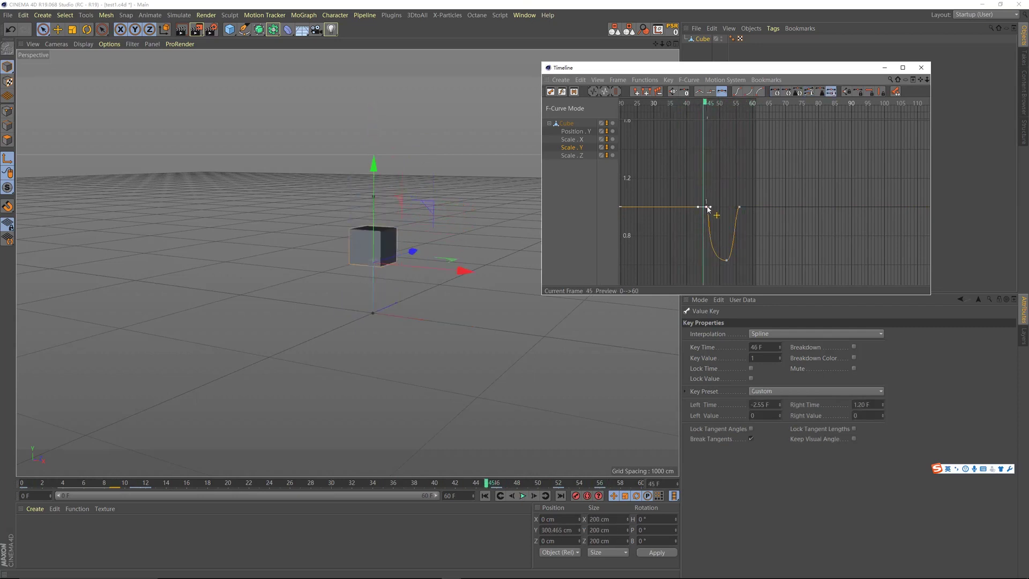
{"action": "left_click", "coordinate": [712, 210]}
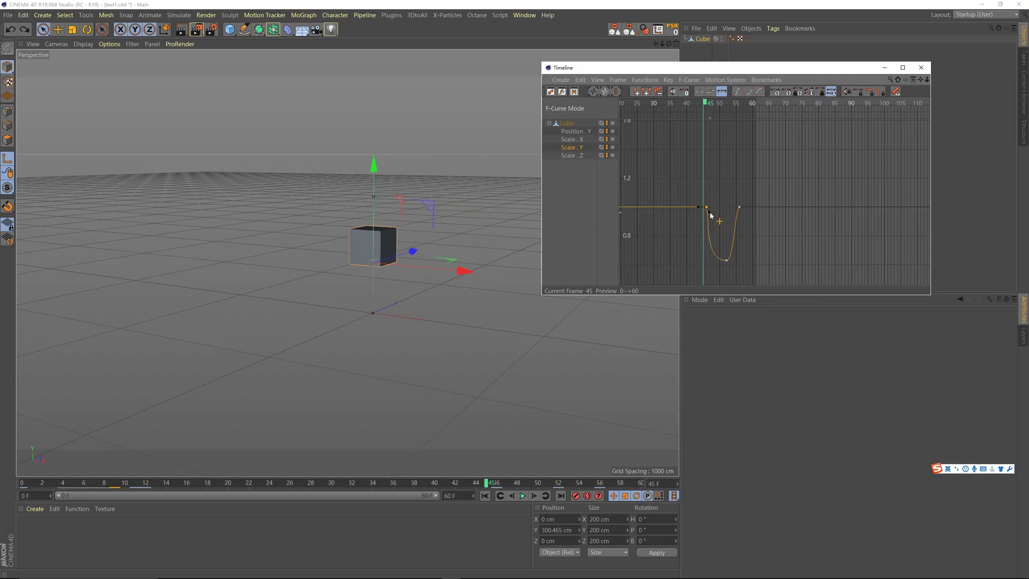
{"action": "left_click", "coordinate": [712, 214]}
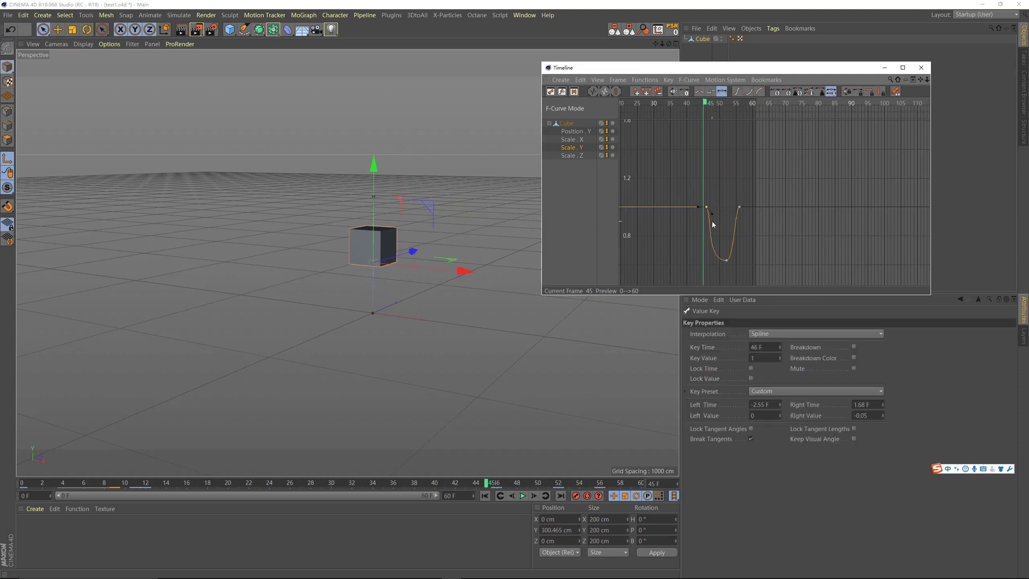
{"action": "key", "text": "F8"}
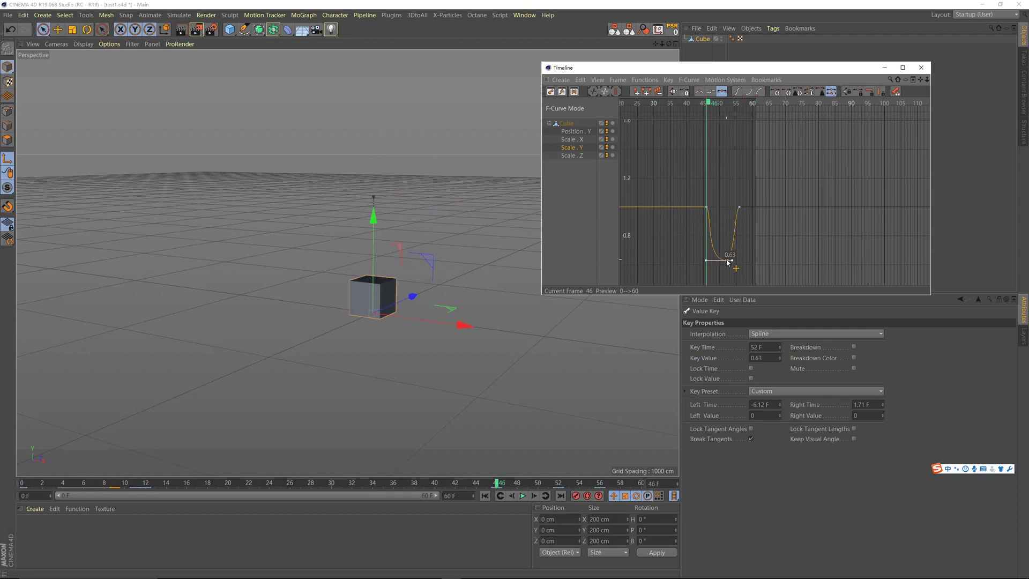
Move the lowest Y scale key to frame 51 and the recovery key to frame 54, and review the landing
{"action": "left_click", "coordinate": [740, 208]}
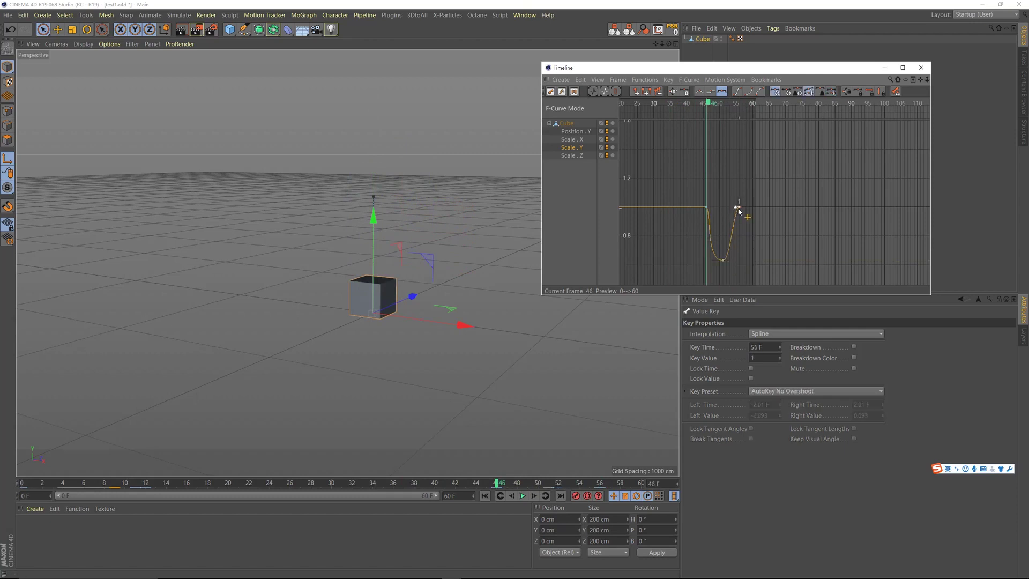
{"action": "key", "text": "F8"}
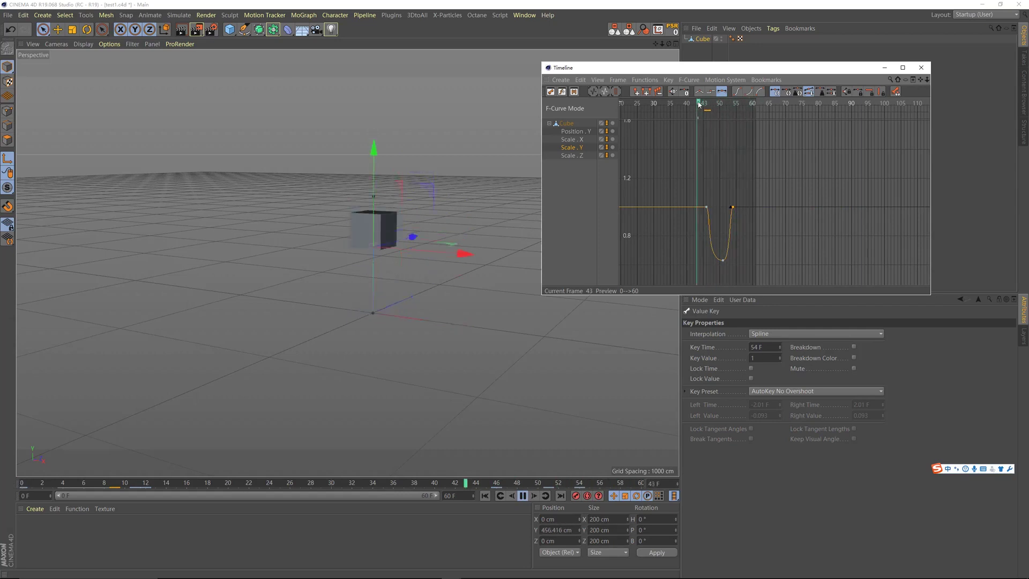
{"action": "left_click", "coordinate": [713, 109]}
{"action": "left_click_drag", "start_coordinate": [713, 110], "coordinate": [724, 114]}
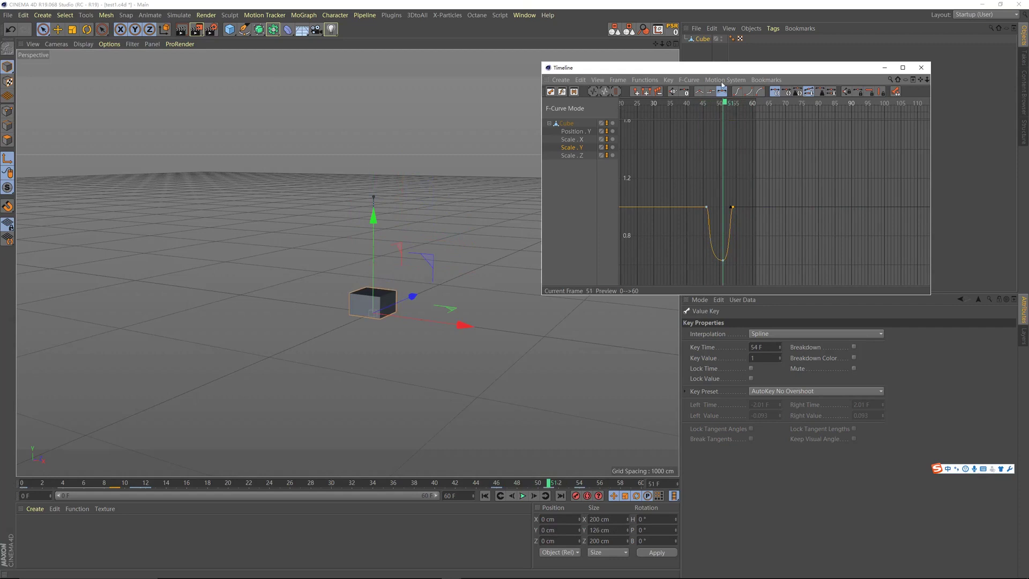
Uncover the cube's coordinates and record X and Z scale keyframes at landing frame 46
{"action": "left_click_drag", "start_coordinate": [725, 68], "coordinate": [645, 128]}
{"action": "left_click_drag", "start_coordinate": [633, 166], "coordinate": [628, 169]}
{"action": "left_click_drag", "start_coordinate": [639, 129], "coordinate": [299, 54]}
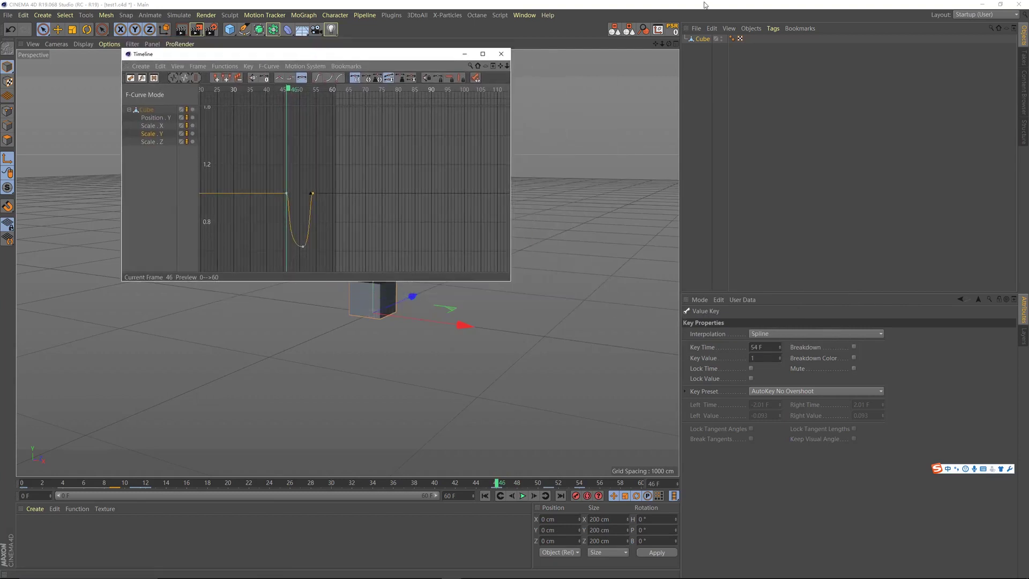
{"action": "left_click", "coordinate": [702, 41]}
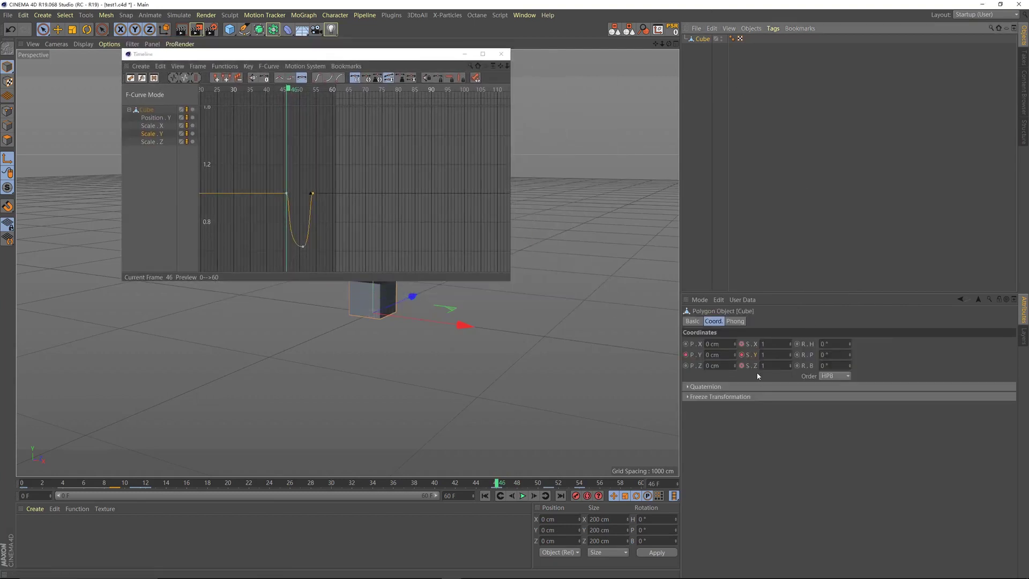
{"action": "left_click", "coordinate": [743, 344], "text": "ctrl"}
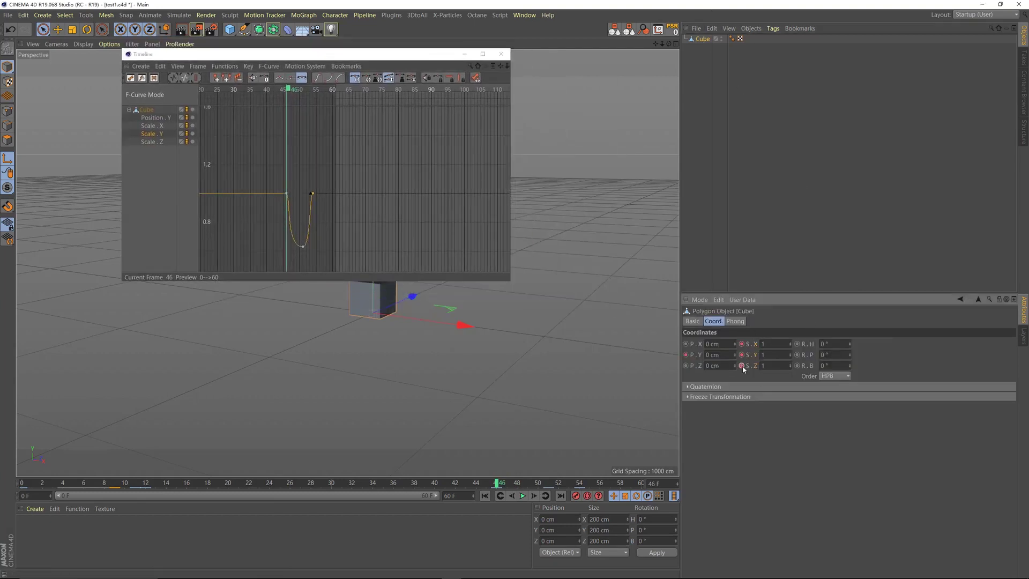
At frame 51, set the cube's X and Z scale to 1.5 and record keyframes for both
{"action": "left_click_drag", "start_coordinate": [290, 90], "coordinate": [306, 99]}
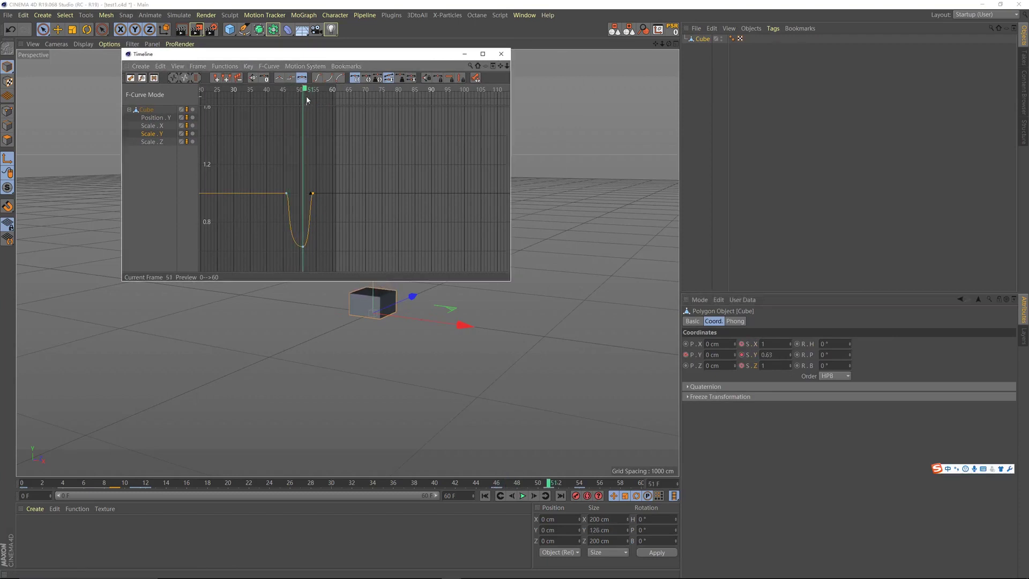
{"action": "left_click", "coordinate": [777, 343]}
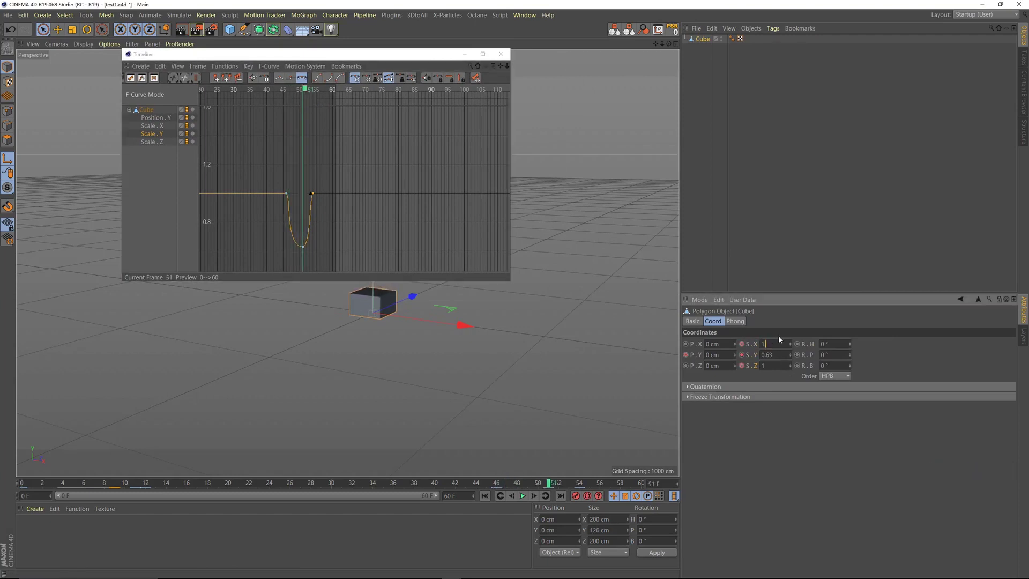
{"action": "double_click", "coordinate": [776, 344]}
{"action": "key", "text": "ctrl+c"}
{"action": "double_click", "coordinate": [776, 366]}
{"action": "key", "text": "ctrl+v"}
{"action": "key", "text": "Return"}
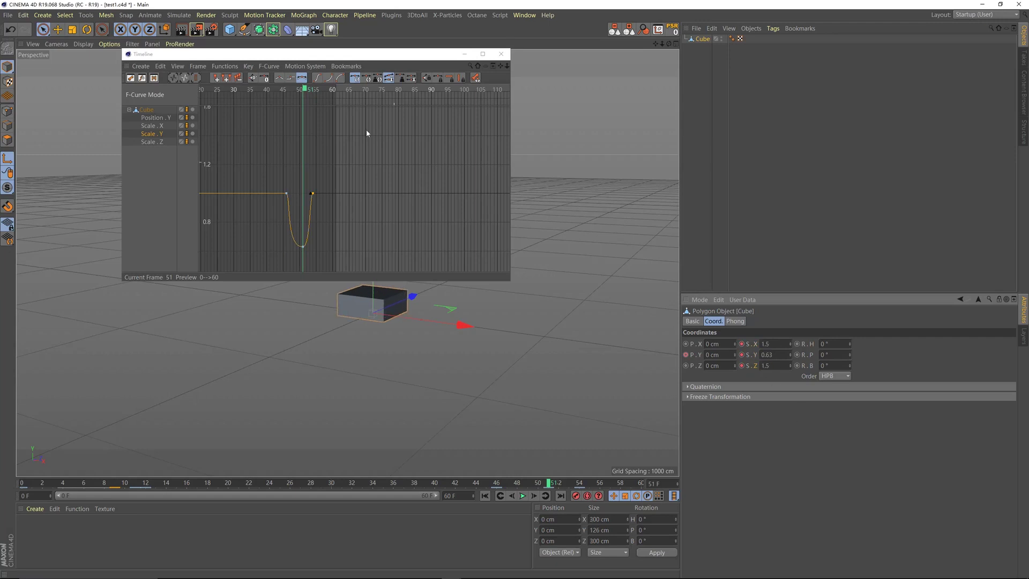
At frame 54, set the cube's X and Z scale back to 1 and record keyframes for both
{"action": "left_click_drag", "start_coordinate": [310, 91], "coordinate": [317, 94]}
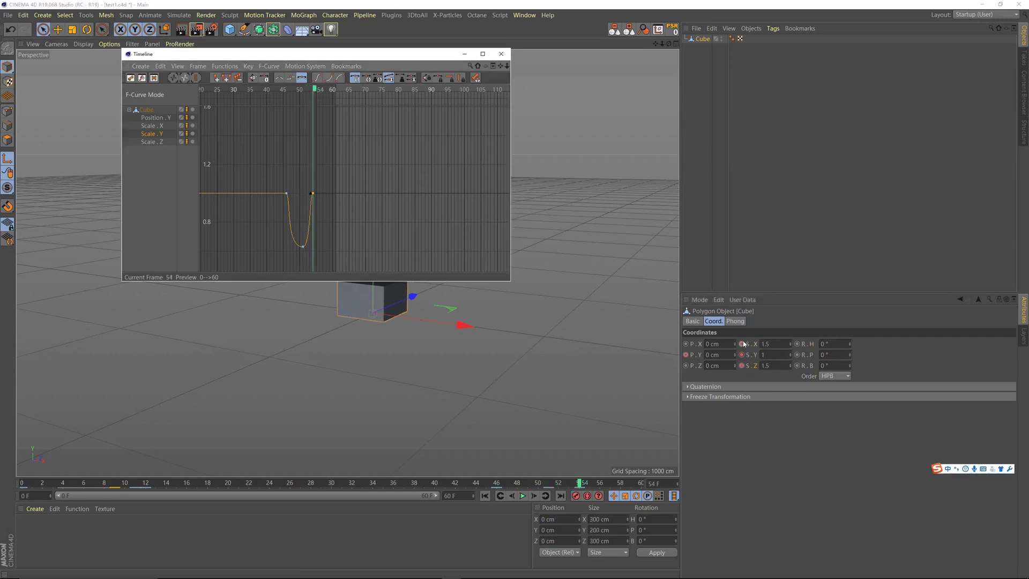
{"action": "double_click", "coordinate": [771, 344]}
{"action": "type", "text": "1"}
{"action": "double_click", "coordinate": [771, 366]}
{"action": "key", "text": "Return"}
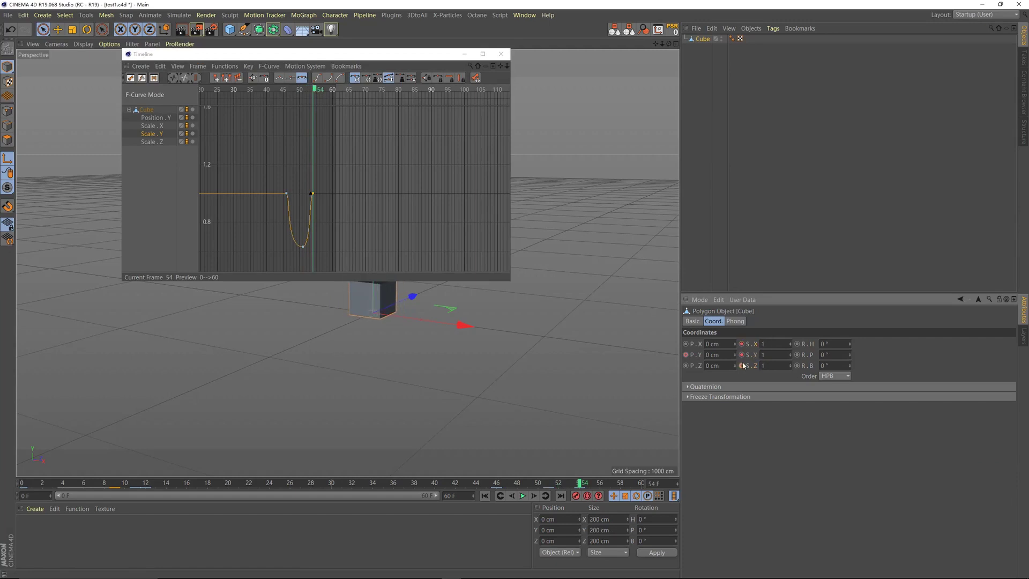
Compare the X and Z scale curves with the Y curve, and steepen their rise by tilting the frame 46 keys' right tangents upward
{"action": "left_click_drag", "start_coordinate": [376, 55], "coordinate": [892, 127]}
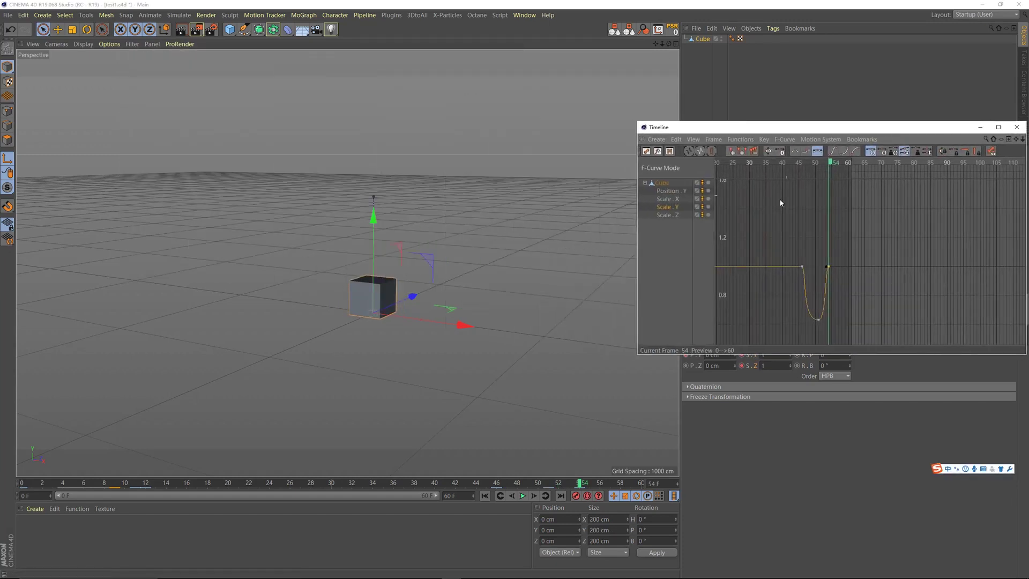
{"action": "left_click", "coordinate": [677, 200]}
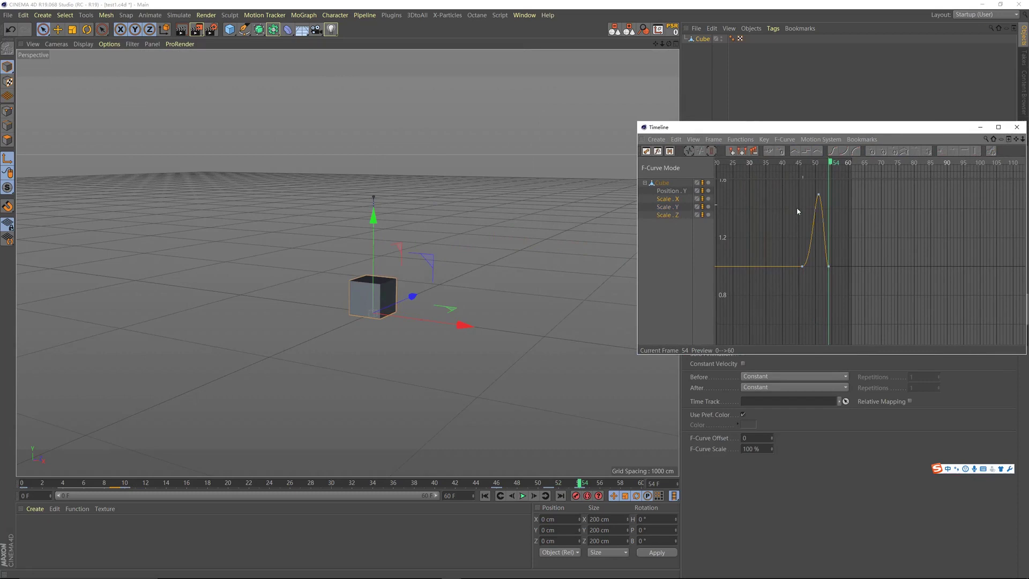
{"action": "middle_click_drag", "start_coordinate": [797, 207], "coordinate": [815, 221]}
{"action": "left_click", "coordinate": [795, 162]}
{"action": "left_click_drag", "start_coordinate": [796, 161], "coordinate": [818, 175]}
{"action": "left_click", "coordinate": [676, 207]}
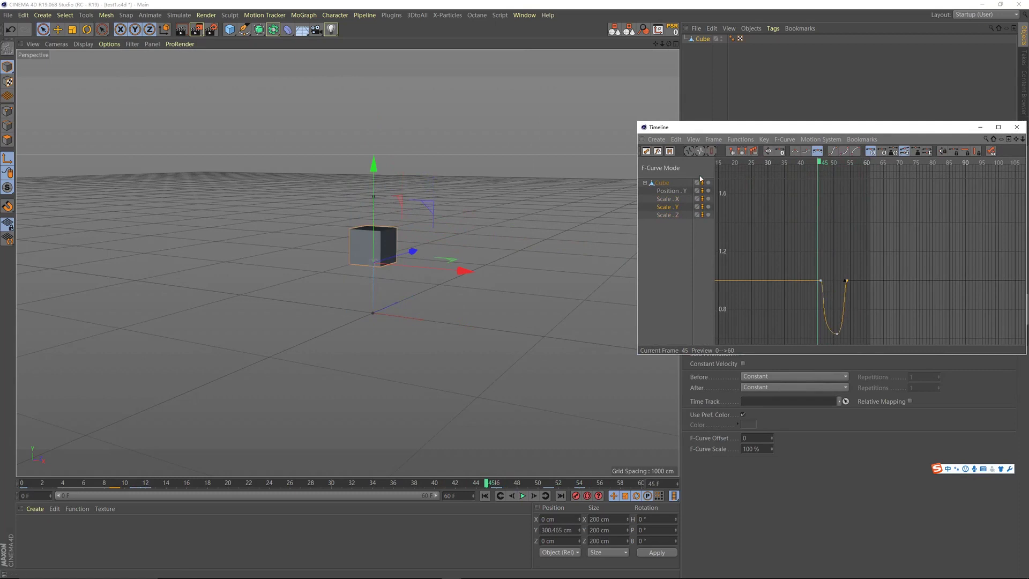
{"action": "left_click", "coordinate": [676, 200]}
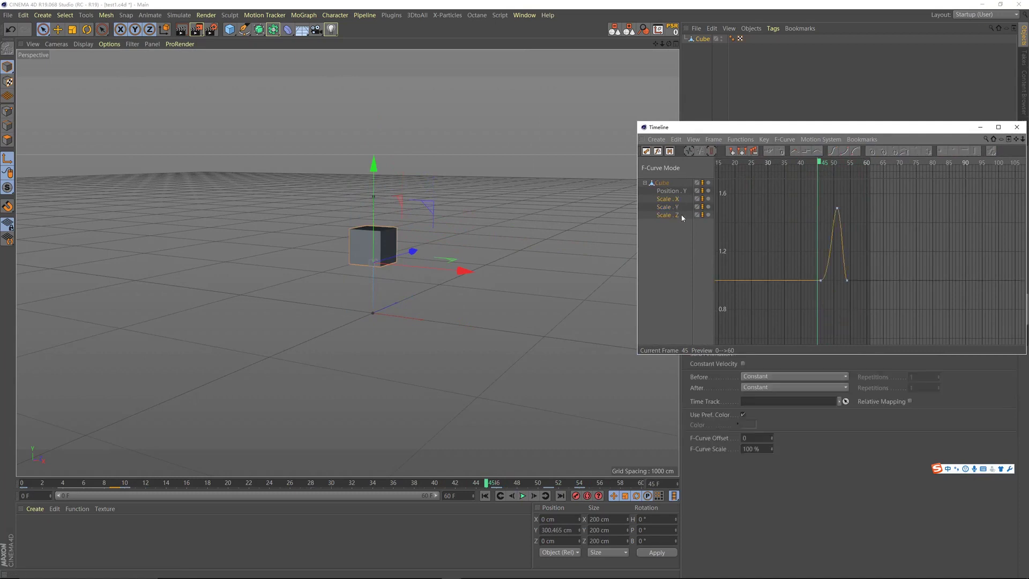
{"action": "left_click_drag", "start_coordinate": [788, 264], "coordinate": [825, 281]}
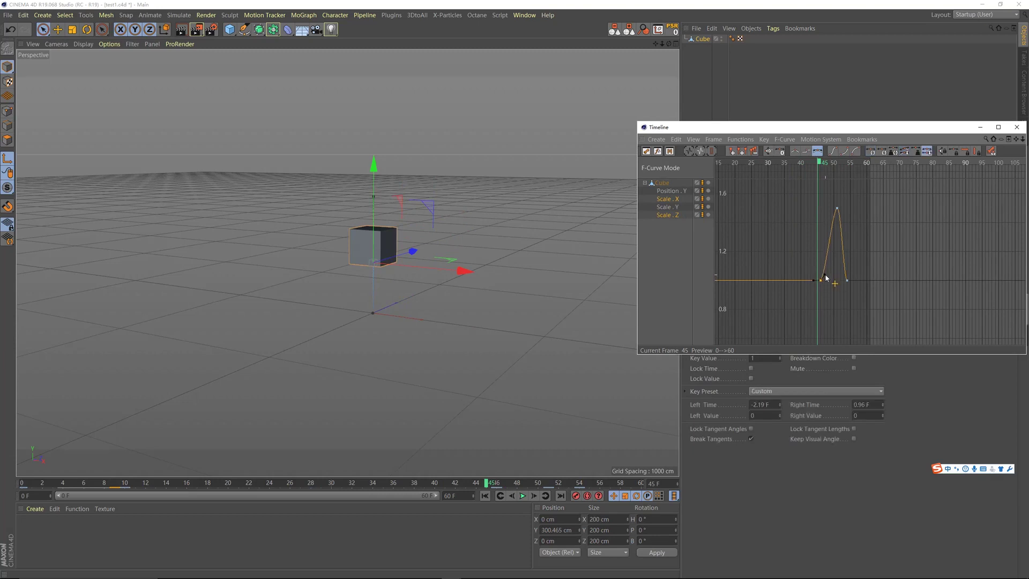
Round the X and Z scale peak at frame 51 by extending its tangents to about 4.71 F on both sides, and preview it
{"action": "left_click", "coordinate": [836, 208]}
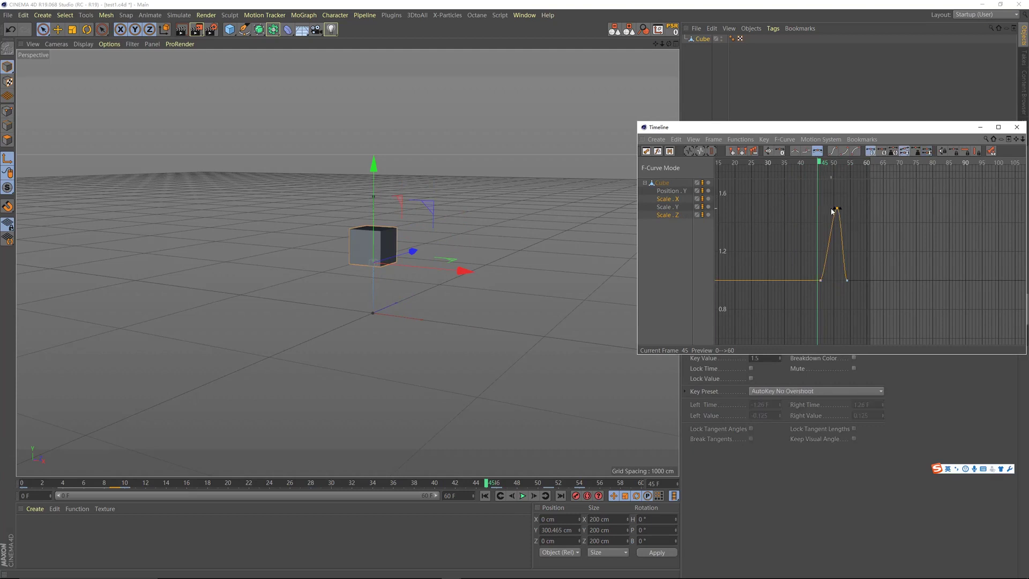
{"action": "left_click_drag", "start_coordinate": [833, 210], "coordinate": [826, 212]}
{"action": "key", "text": "F8"}
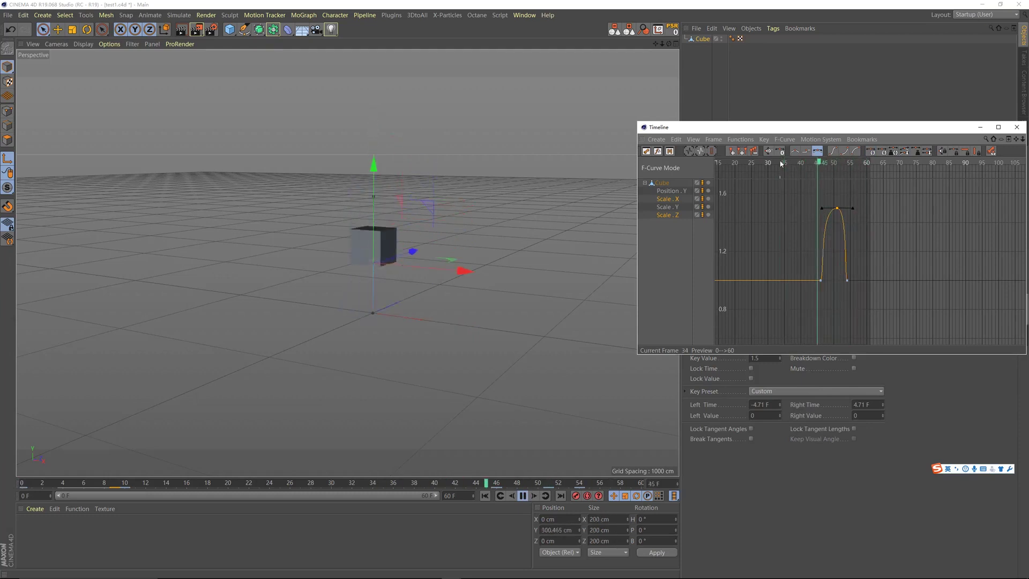
{"action": "key", "text": "F8"}
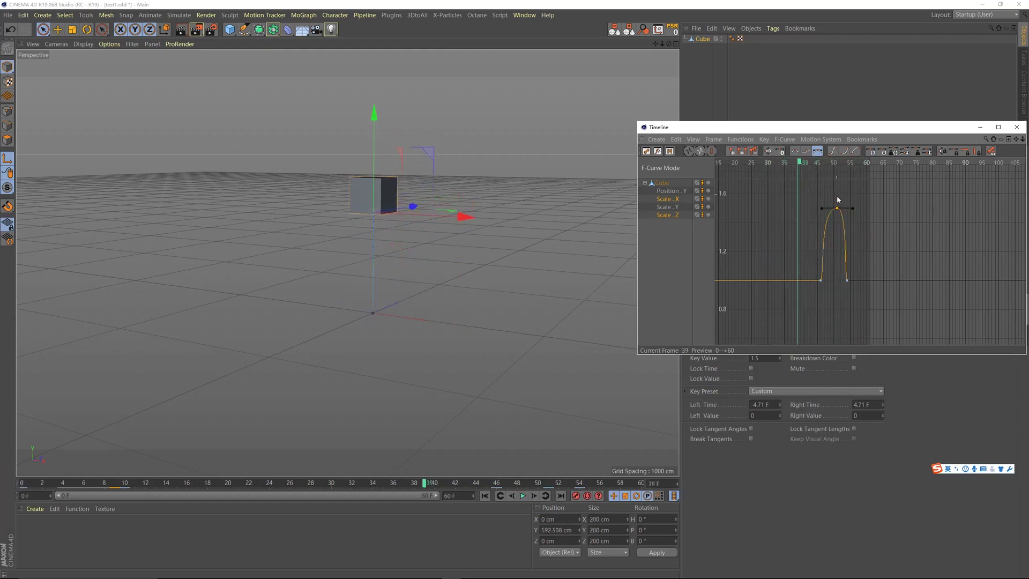
Play the whole jump from frame 0 and replay the landing to judge the combined squash and stretch
{"action": "left_click", "coordinate": [849, 163]}
{"action": "left_click", "coordinate": [485, 497]}
{"action": "left_click", "coordinate": [522, 496]}
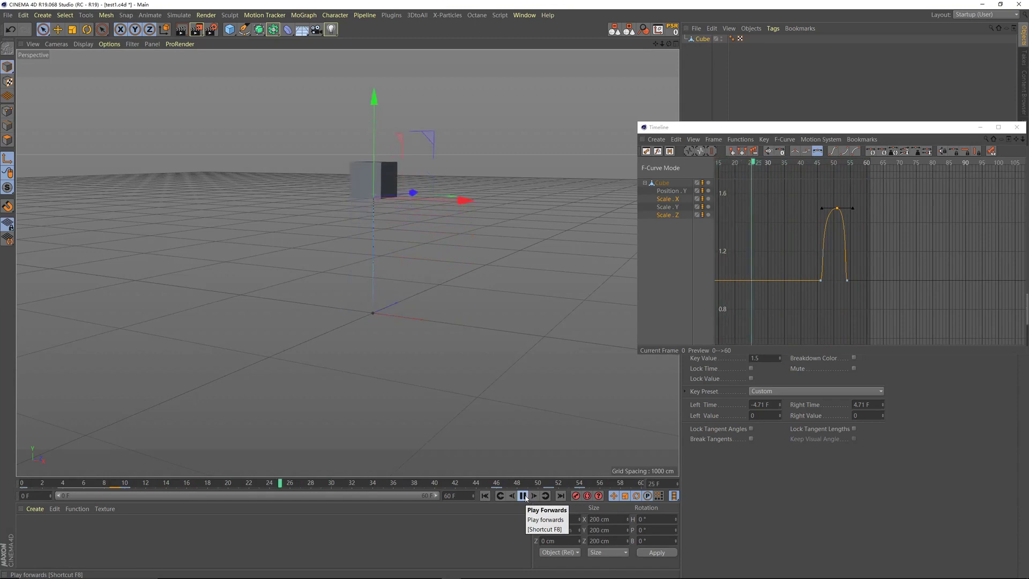
{"action": "left_click", "coordinate": [523, 496]}
{"action": "left_click", "coordinate": [797, 162]}
{"action": "key", "text": "F8"}
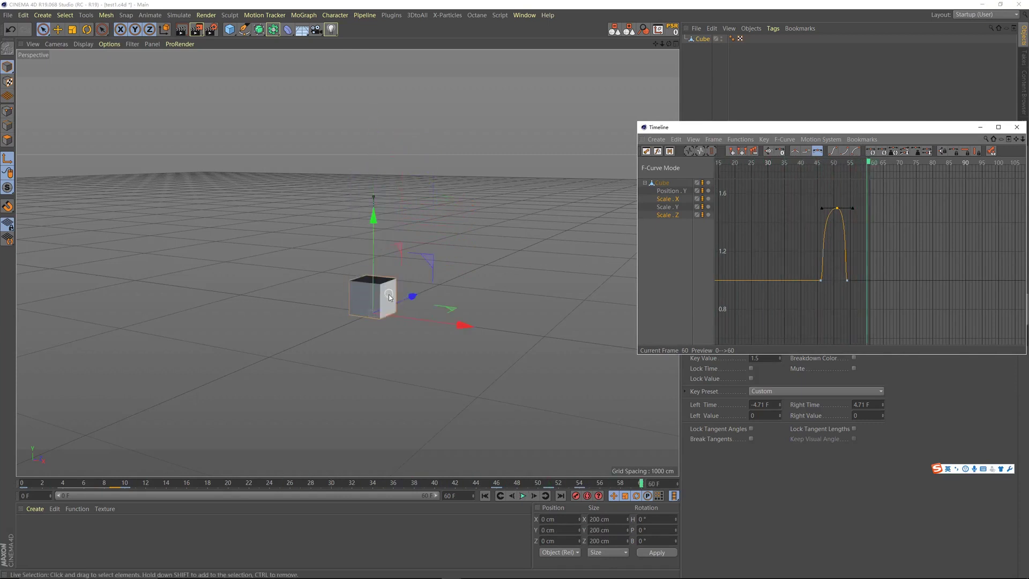
Show only the cube's Scale Y curve and add a key with value 1 at frame 59, after the landing squash
{"action": "left_click", "coordinate": [838, 164]}
{"action": "left_click_drag", "start_coordinate": [839, 166], "coordinate": [852, 172]}
{"action": "left_click", "coordinate": [672, 207]}
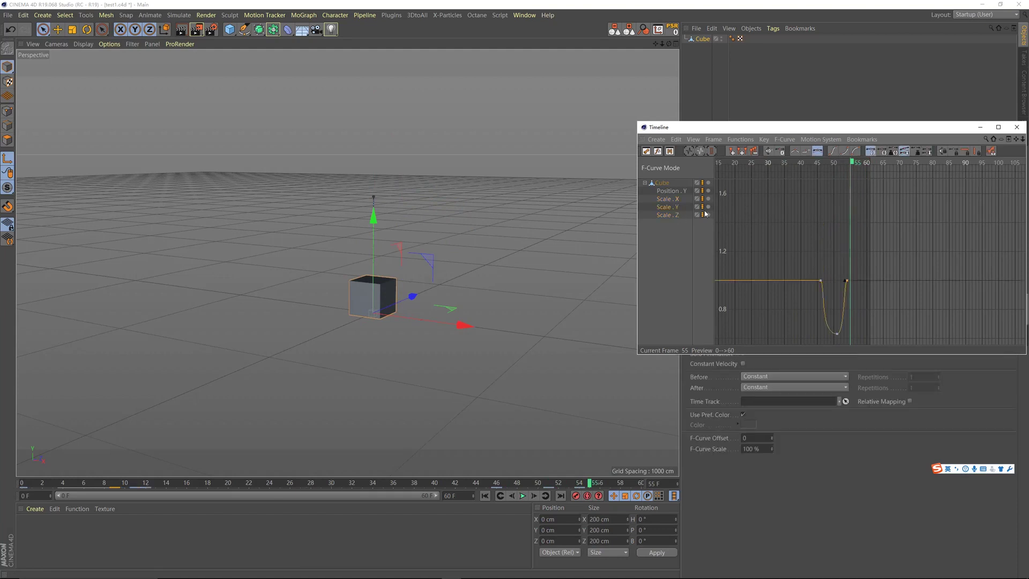
{"action": "right_click_drag", "start_coordinate": [826, 218], "coordinate": [847, 181], "text": "alt"}
{"action": "left_click_drag", "start_coordinate": [850, 132], "coordinate": [722, 130]}
{"action": "left_click_drag", "start_coordinate": [893, 138], "coordinate": [959, 132]}
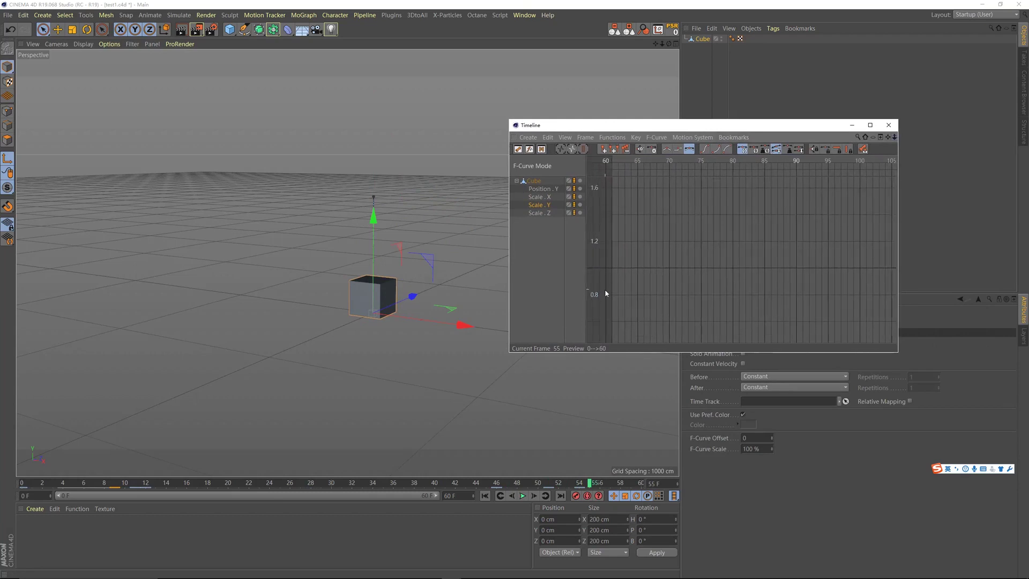
{"action": "middle_click_drag", "start_coordinate": [606, 290], "coordinate": [737, 272], "text": "alt"}
{"action": "scroll", "coordinate": [615, 269], "scroll_direction": "up", "scroll_amount": 2}
{"action": "scroll", "coordinate": [616, 269], "scroll_direction": "down", "scroll_amount": 1}
{"action": "scroll", "coordinate": [648, 296], "scroll_direction": "down", "scroll_amount": 4}
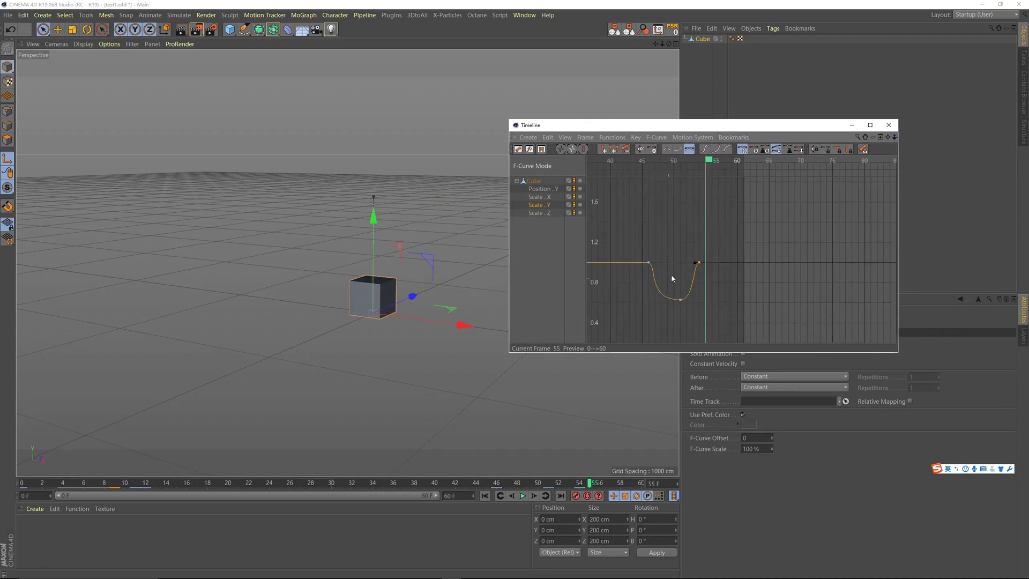
{"action": "left_click_drag", "start_coordinate": [896, 137], "coordinate": [934, 121]}
{"action": "middle_click_drag", "start_coordinate": [607, 191], "coordinate": [642, 172], "text": "alt"}
{"action": "mouse_move", "coordinate": [642, 174]}
{"action": "left_mouse_down"}
{"action": "mouse_move", "coordinate": [716, 189]}
{"action": "mouse_move", "coordinate": [730, 248]}
{"action": "mouse_move", "coordinate": [745, 253]}
{"action": "left_mouse_up"}
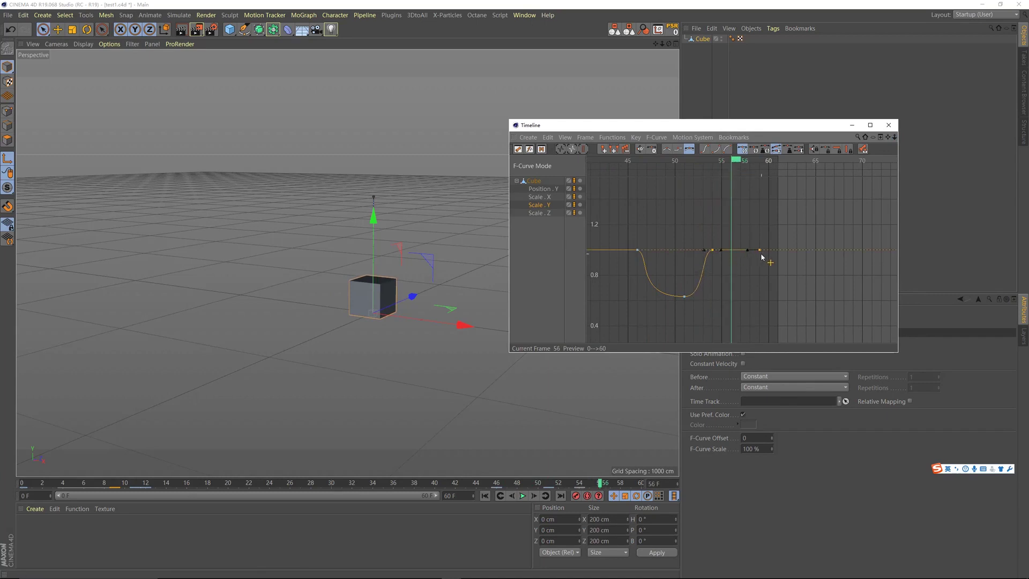
Insert a Scale Y key at frame 56 and lower it to about 0.83 for a second, smaller squash
{"action": "left_click", "coordinate": [736, 251]}
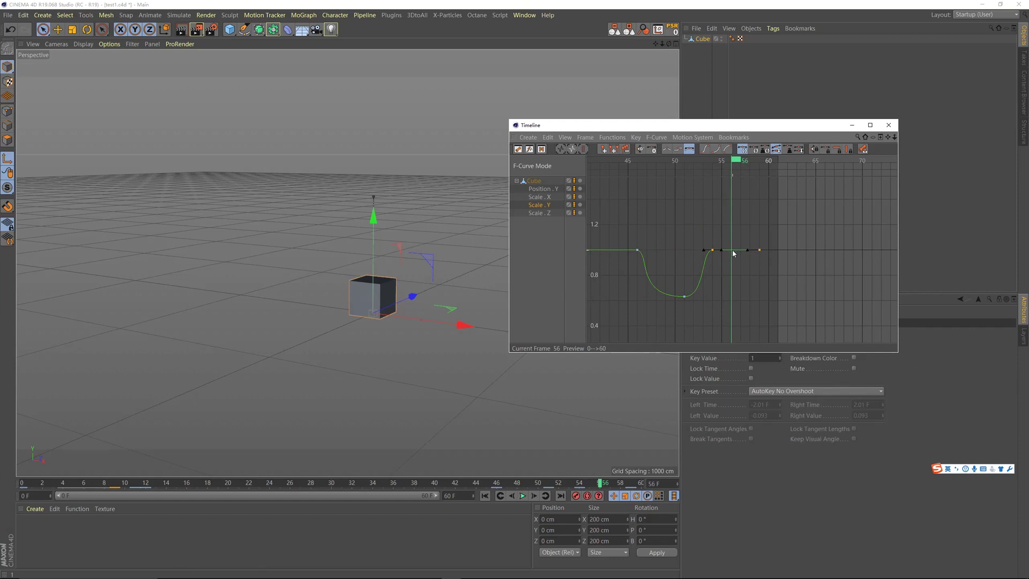
{"action": "left_click", "coordinate": [733, 250], "text": "ctrl"}
{"action": "left_click_drag", "start_coordinate": [733, 258], "coordinate": [734, 270]}
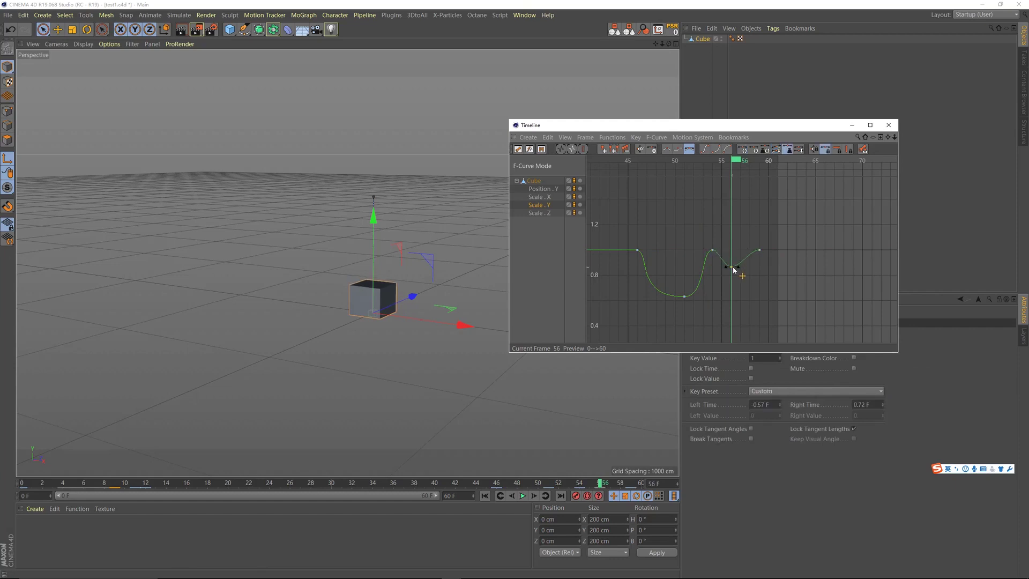
Replay the landing from around frame 45 to judge the second squash
{"action": "mouse_move", "coordinate": [618, 165]}
{"action": "left_mouse_down"}
{"action": "mouse_move", "coordinate": [696, 190]}
{"action": "mouse_move", "coordinate": [721, 185]}
{"action": "mouse_move", "coordinate": [719, 163]}
{"action": "mouse_move", "coordinate": [756, 172]}
{"action": "mouse_move", "coordinate": [620, 171]}
{"action": "left_mouse_up"}
{"action": "left_click", "coordinate": [721, 186]}
{"action": "key", "text": "F8"}
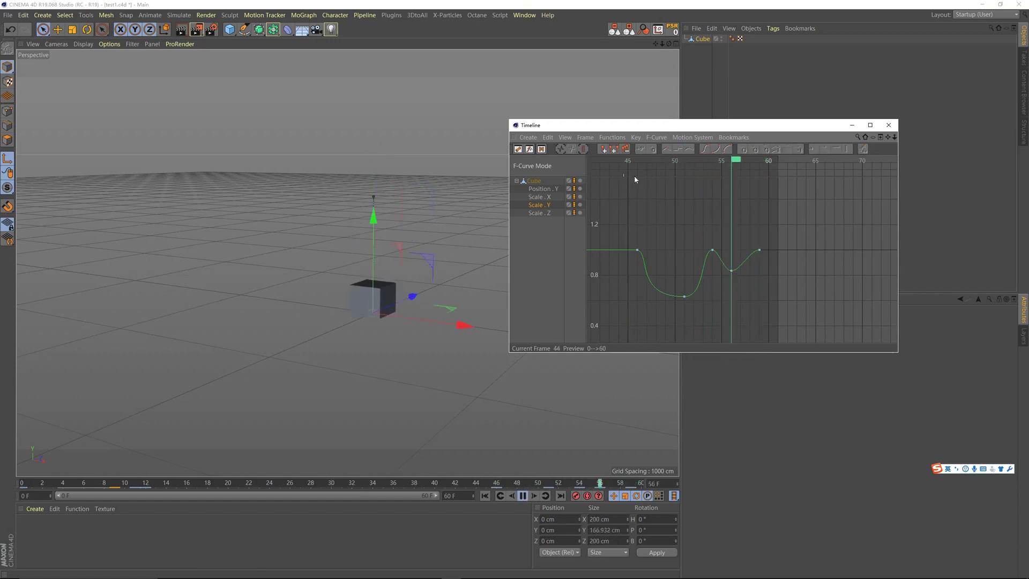
{"action": "left_click", "coordinate": [653, 160]}
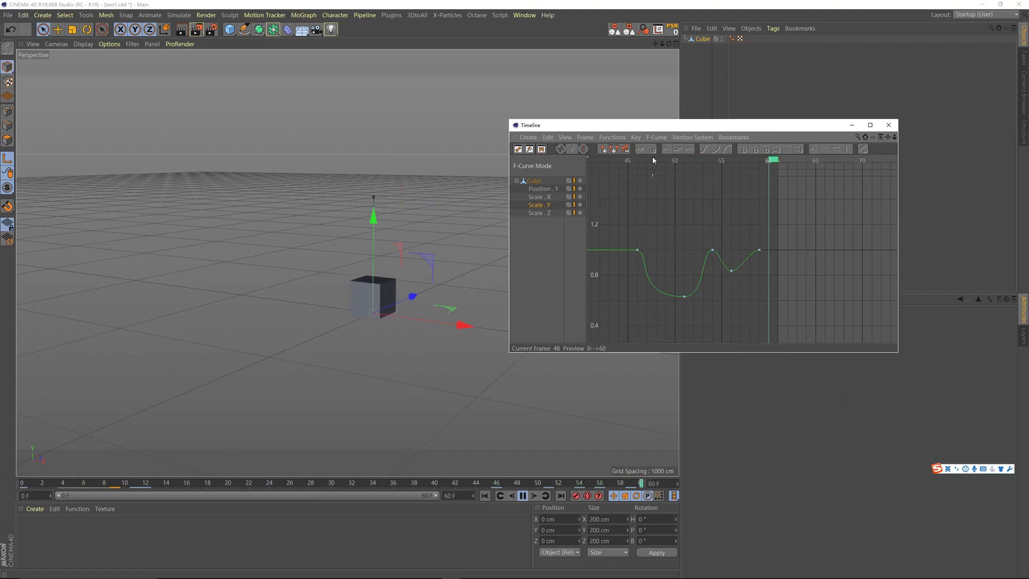
{"action": "left_click", "coordinate": [629, 160]}
{"action": "left_click", "coordinate": [629, 160]}
{"action": "key", "text": "F8"}
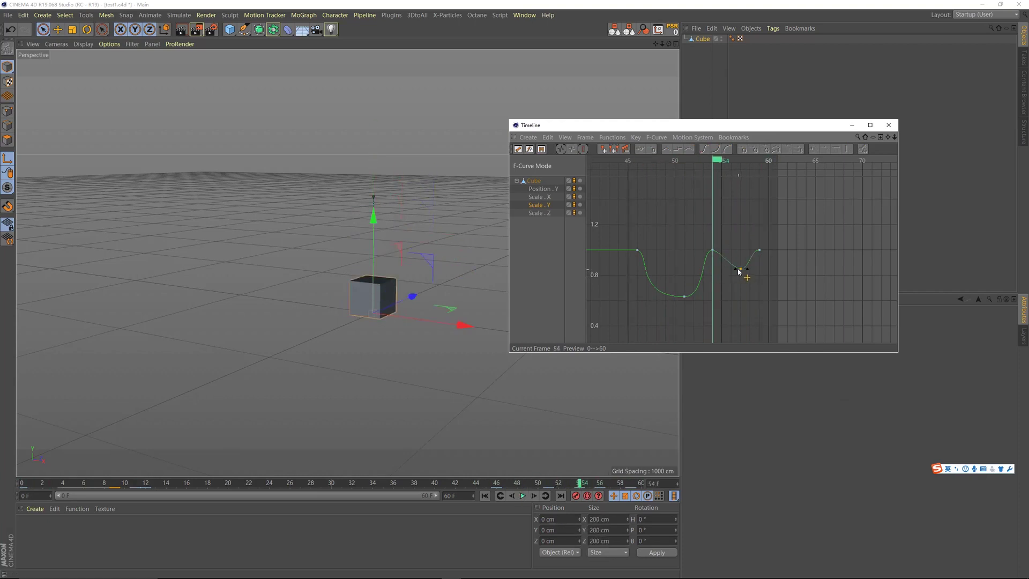
Raise the Scale Y key at frame 56 to about 0.9, try widening the frame 54 key's tangents, and preview the landing
{"action": "left_click_drag", "start_coordinate": [738, 266], "coordinate": [731, 263]}
{"action": "left_click", "coordinate": [713, 250], "text": "shift"}
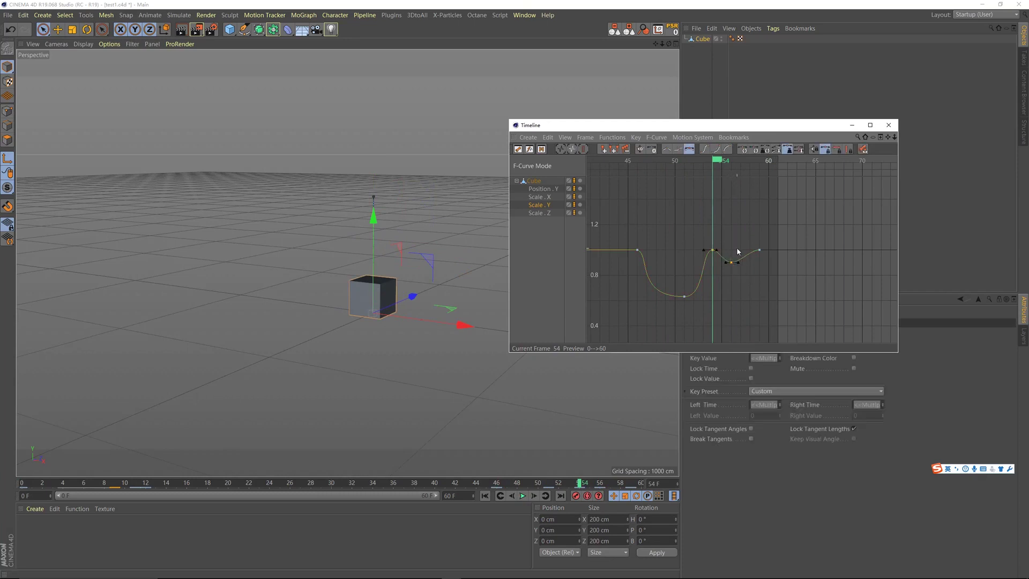
{"action": "key", "text": "ctrl+z"}
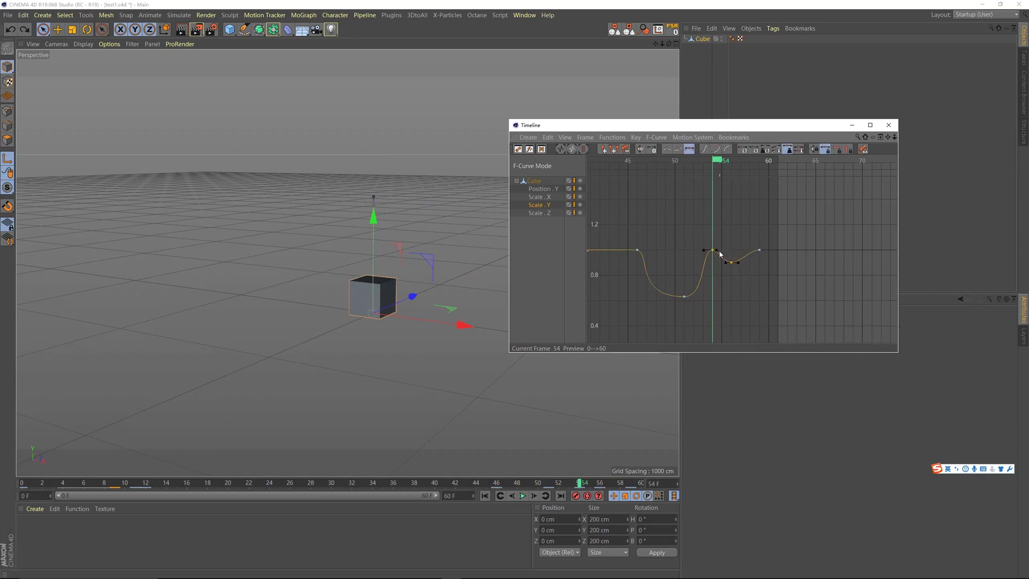
{"action": "left_click_drag", "start_coordinate": [725, 227], "coordinate": [706, 254]}
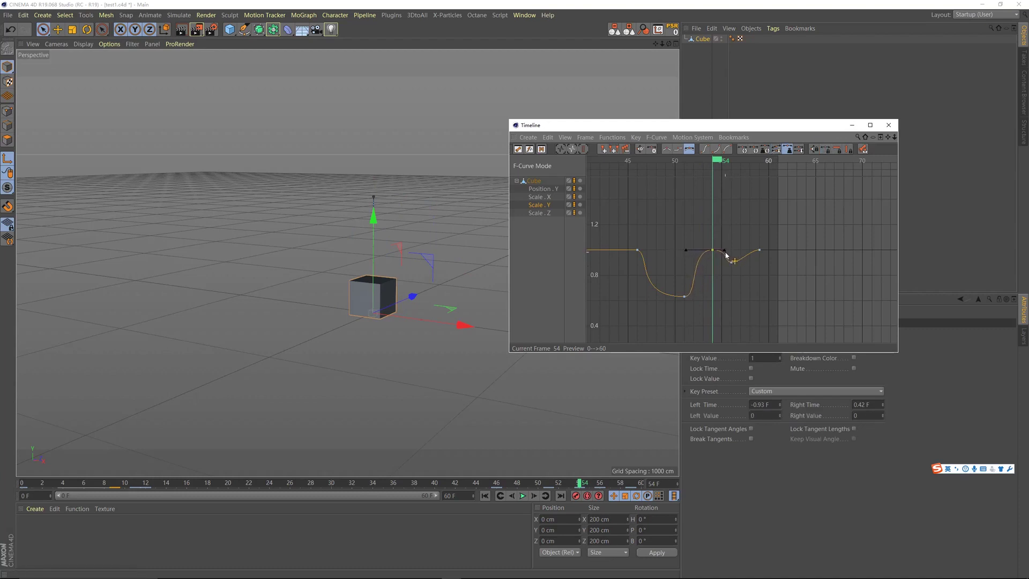
{"action": "key", "text": "F8"}
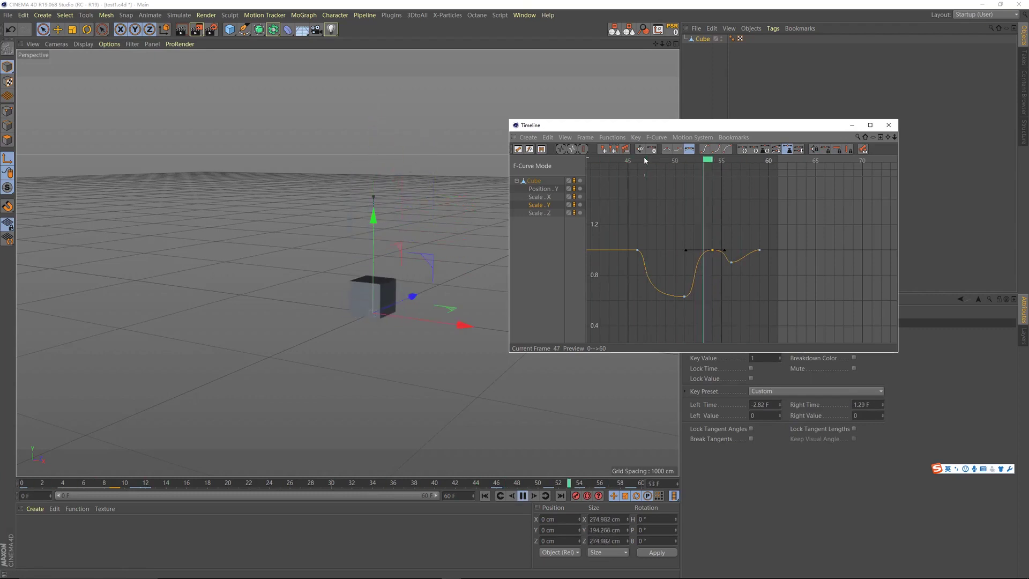
{"action": "key", "text": "F8"}
Retime the second squash with its low key at frame 58, value 0.94, and its end key at frame 61, value 0.99; replay it
{"action": "left_click", "coordinate": [731, 263]}
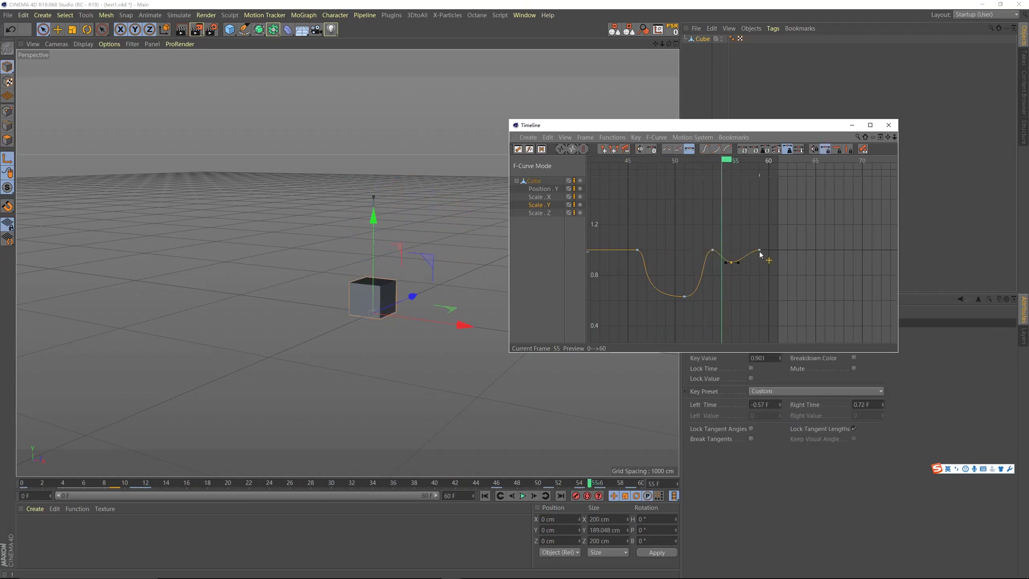
{"action": "key", "text": "ctrl+z"}
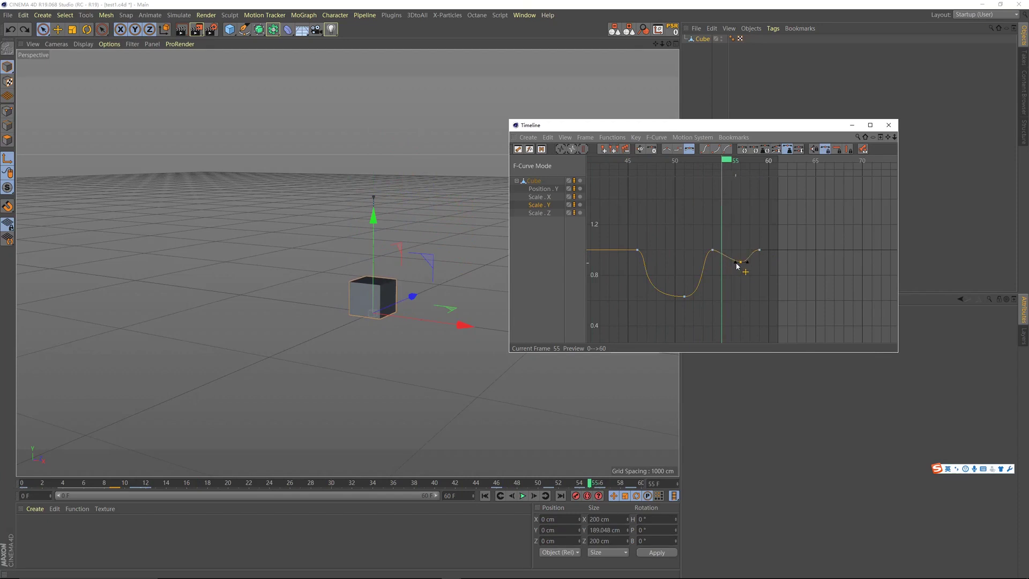
{"action": "left_click_drag", "start_coordinate": [737, 264], "coordinate": [738, 264]}
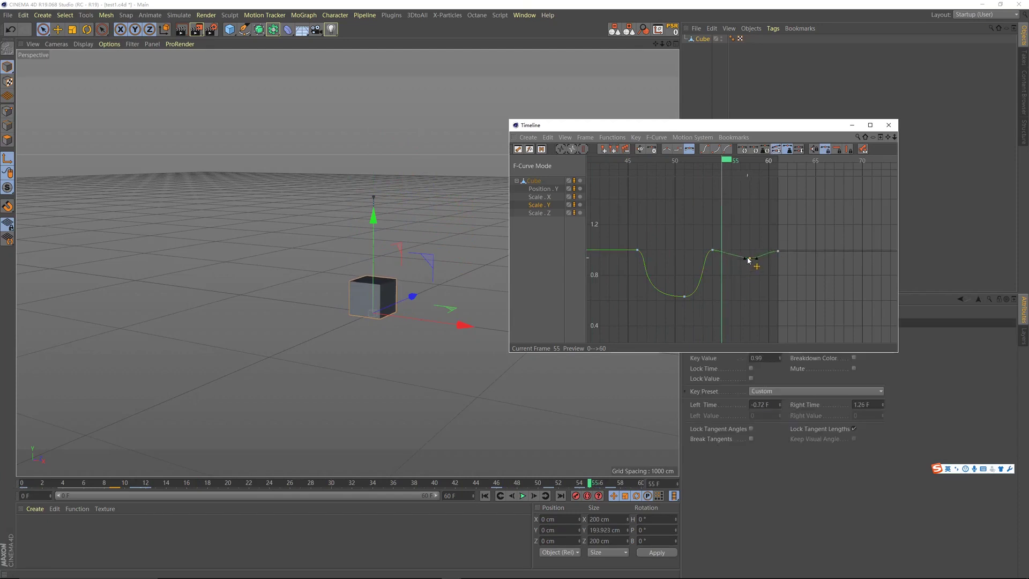
{"action": "left_click", "coordinate": [658, 167]}
{"action": "key", "text": "F8"}
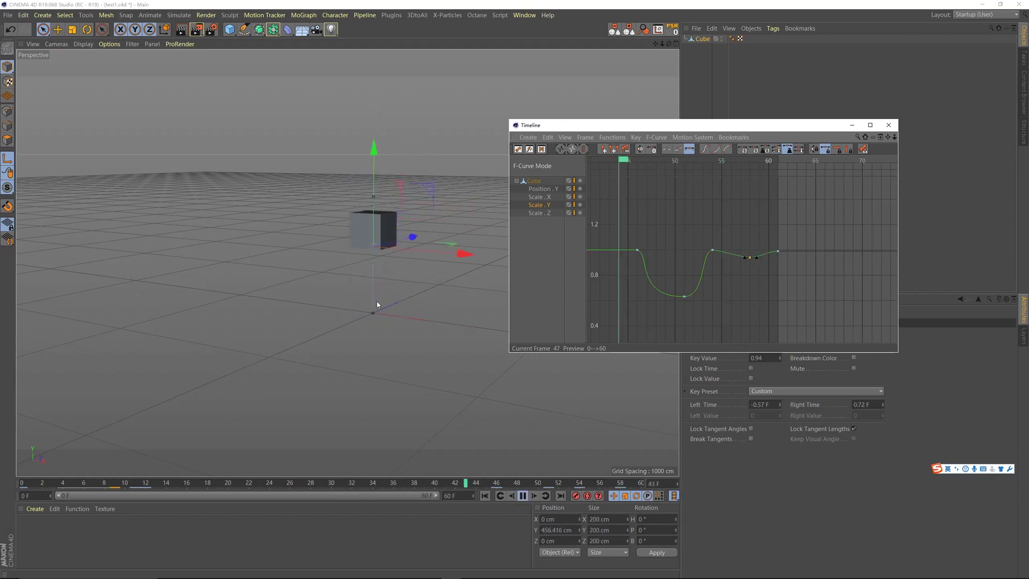
{"action": "left_click", "coordinate": [379, 303]}
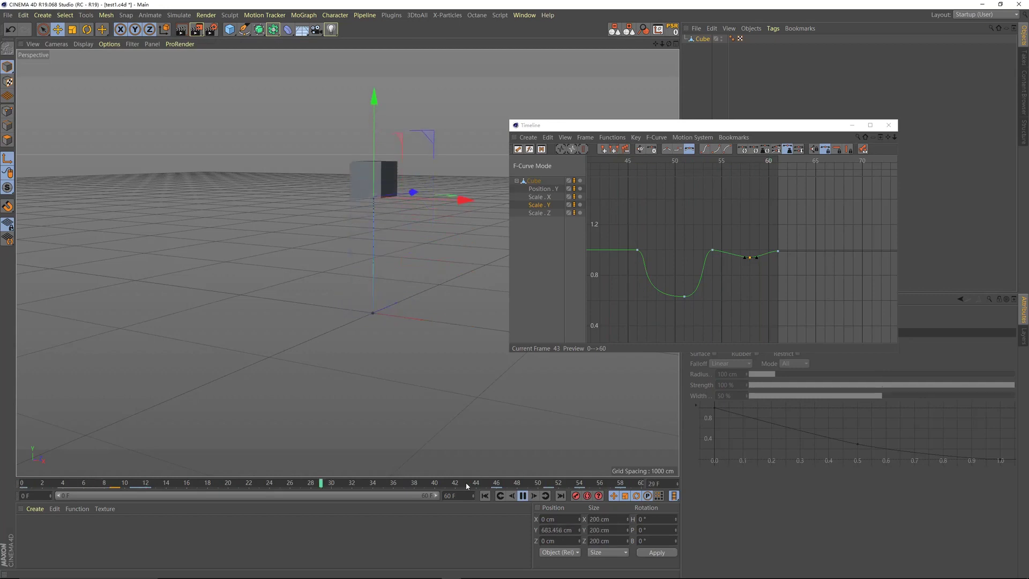
Extend the animation length and preview range to frame 65, and play it through
{"action": "key", "text": "F8"}
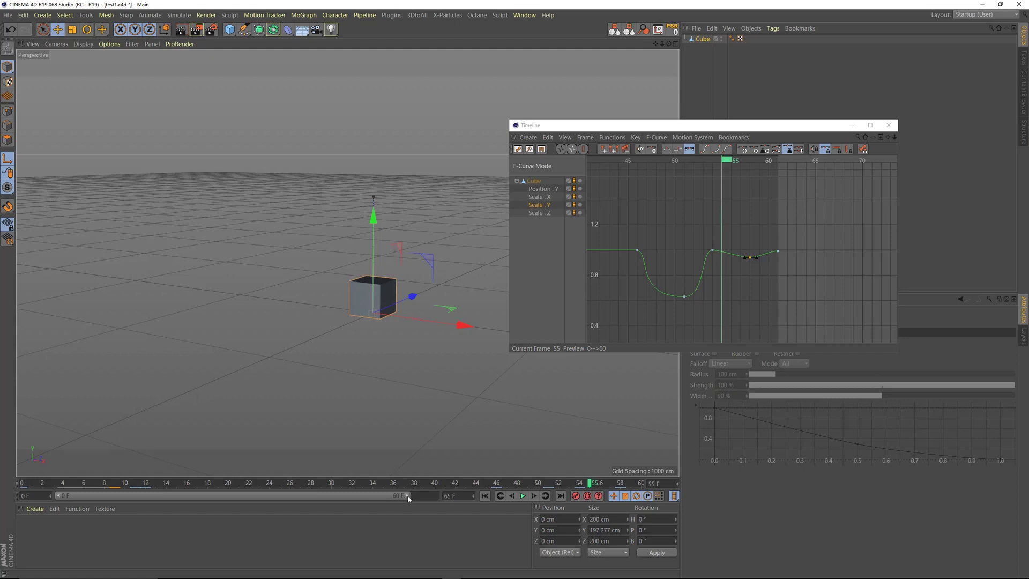
{"action": "left_click_drag", "start_coordinate": [409, 499], "coordinate": [437, 498]}
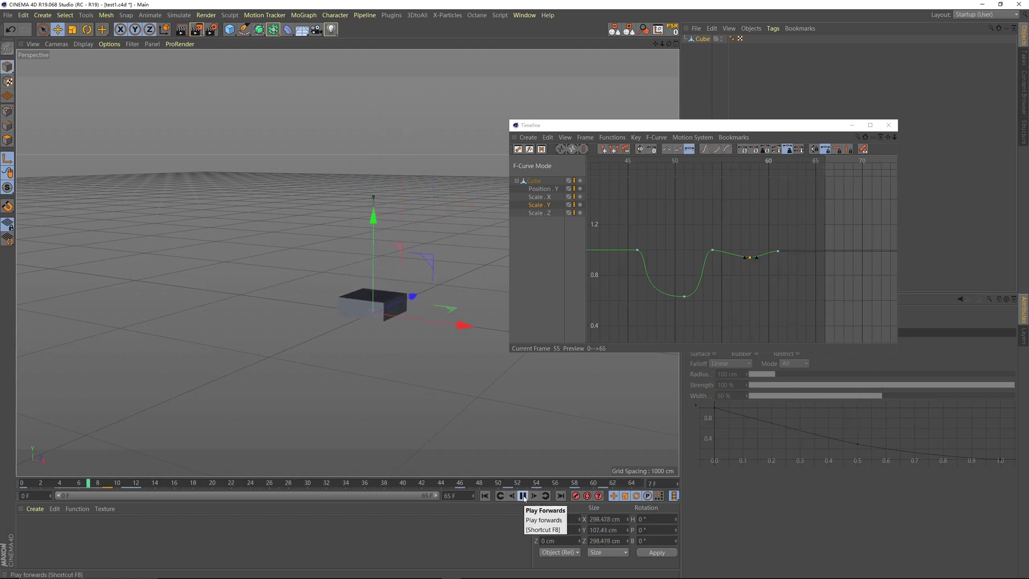
{"action": "left_click", "coordinate": [636, 307]}
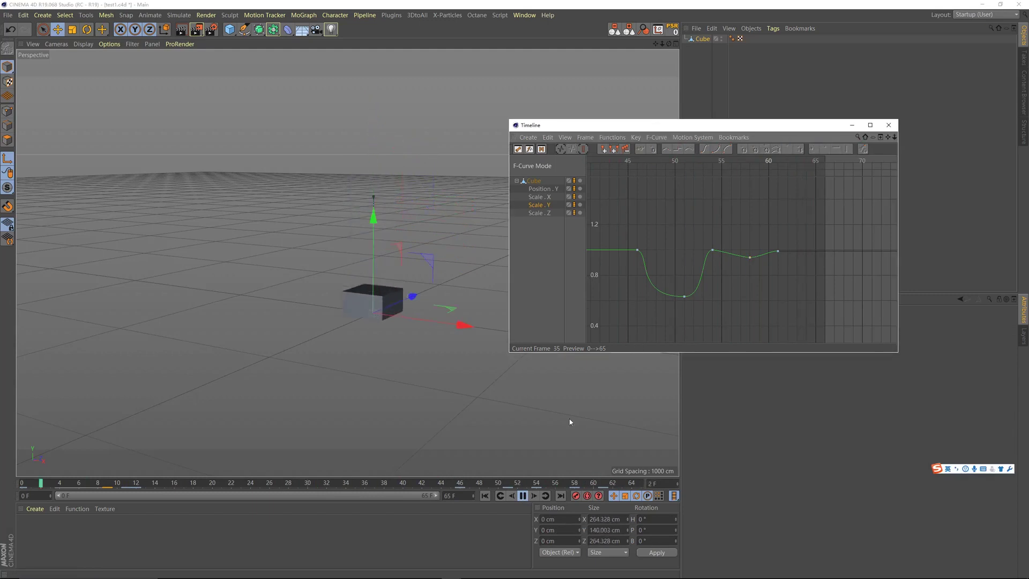
{"action": "left_click", "coordinate": [523, 496]}
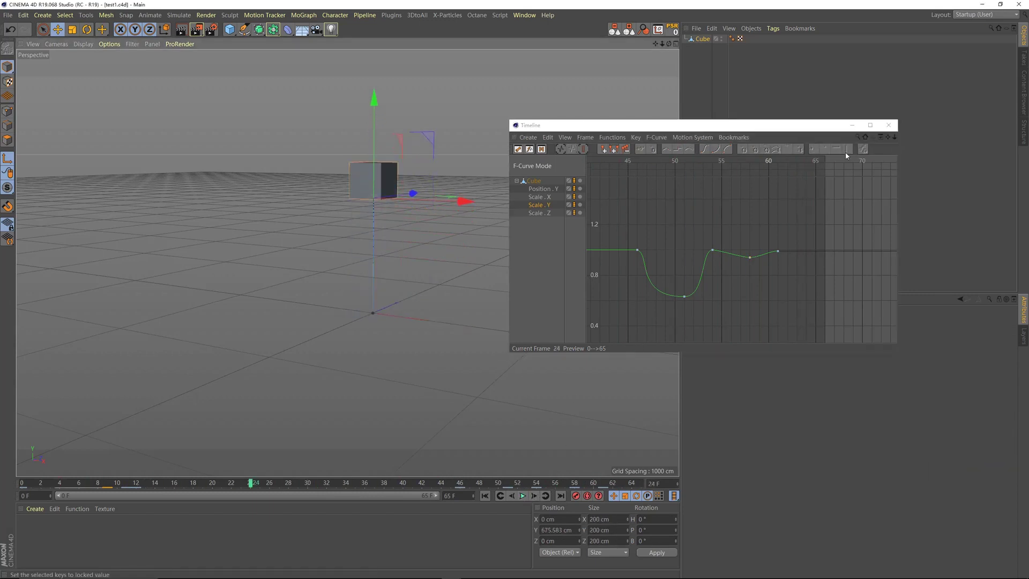
Display the cube's Position Y curve in full and examine its peak key at frame 28 and that key's tangents
{"action": "left_click", "coordinate": [542, 197]}
{"action": "left_click", "coordinate": [547, 191]}
{"action": "scroll", "coordinate": [645, 212], "scroll_direction": "down", "scroll_amount": 10}
{"action": "middle_click_drag", "start_coordinate": [648, 208], "coordinate": [647, 192], "text": "alt"}
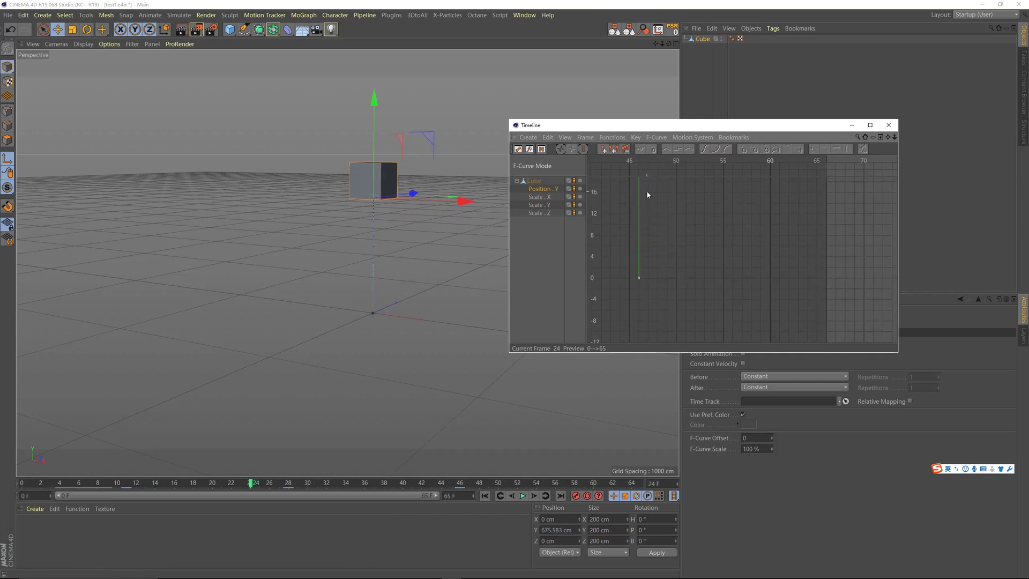
{"action": "scroll", "coordinate": [666, 189], "scroll_direction": "down", "scroll_amount": 3}
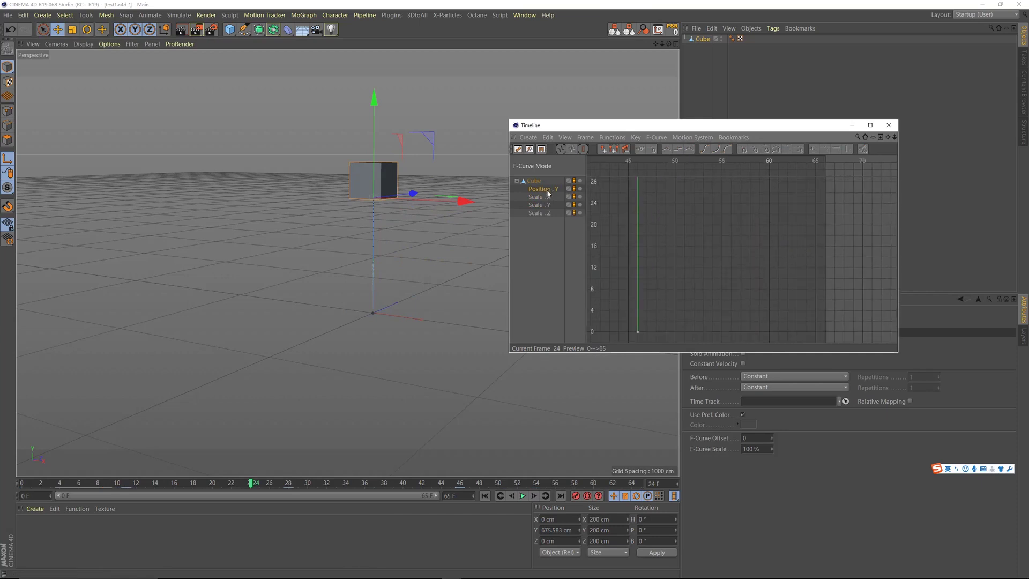
{"action": "middle_click_drag", "start_coordinate": [666, 223], "coordinate": [710, 250]}
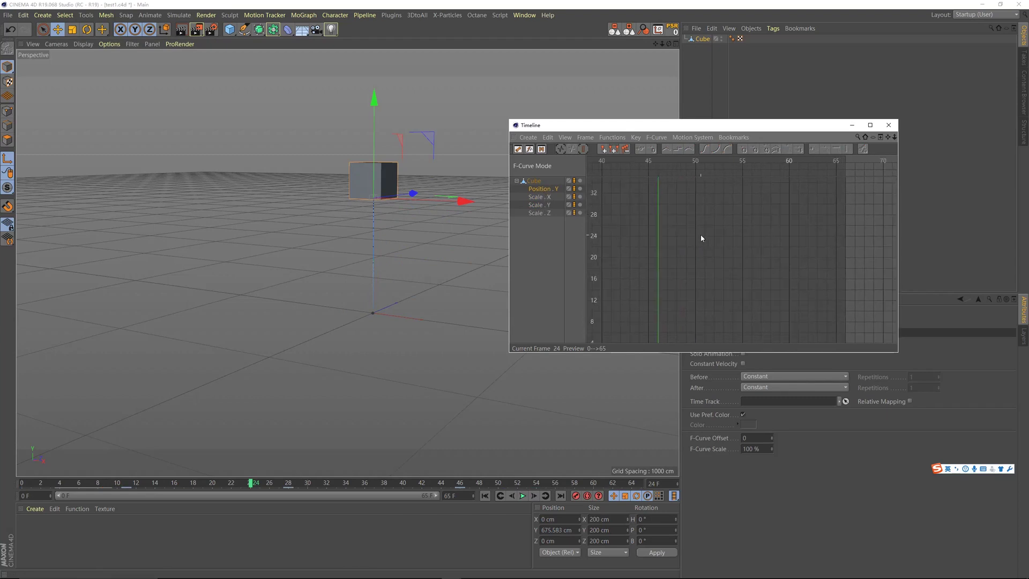
{"action": "key", "text": "h"}
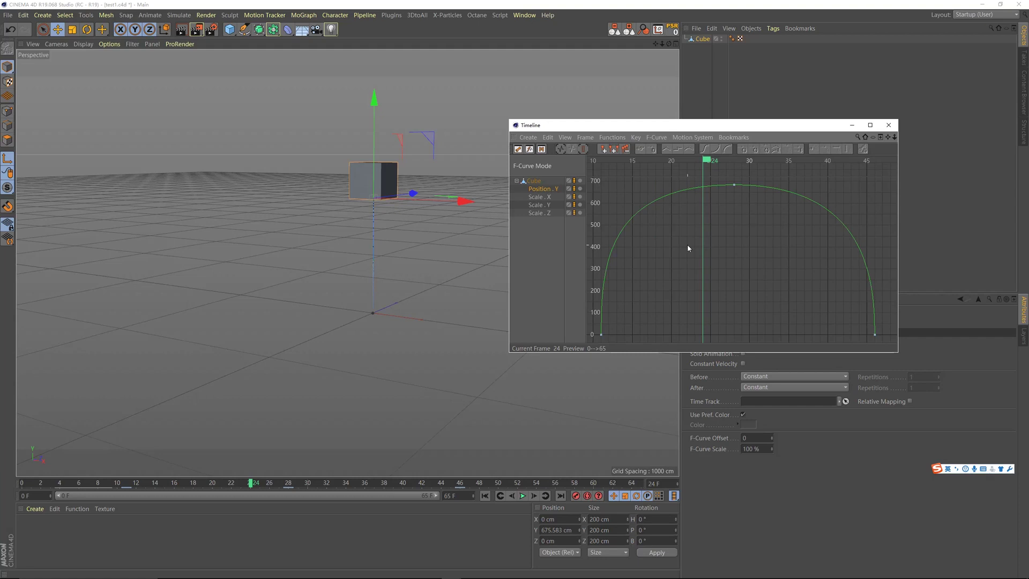
{"action": "left_click", "coordinate": [749, 183]}
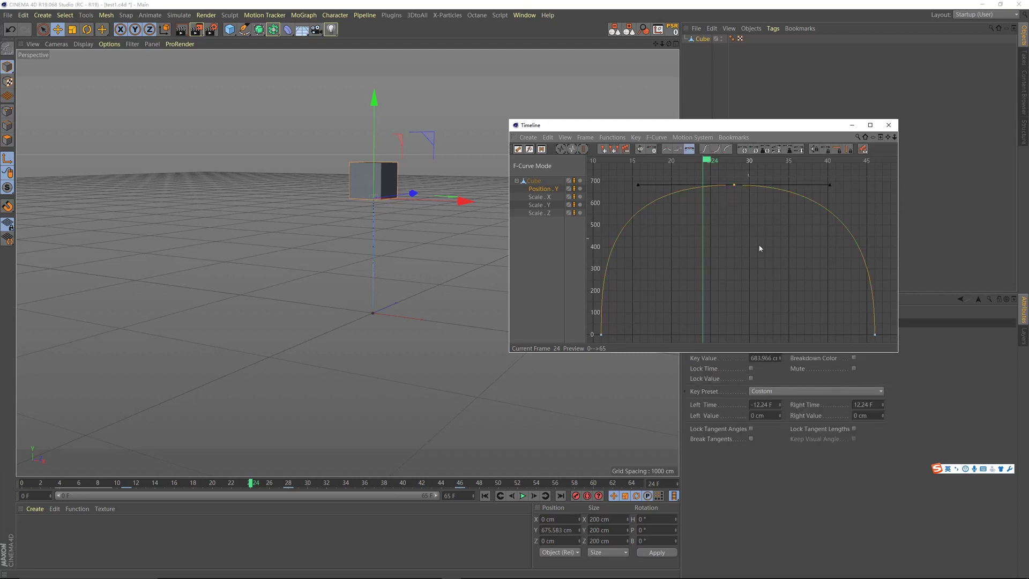
{"action": "left_click", "coordinate": [720, 210]}
Play the jump from frame 0 with the whole Position Y curve in view
{"action": "left_click_drag", "start_coordinate": [681, 163], "coordinate": [539, 171]}
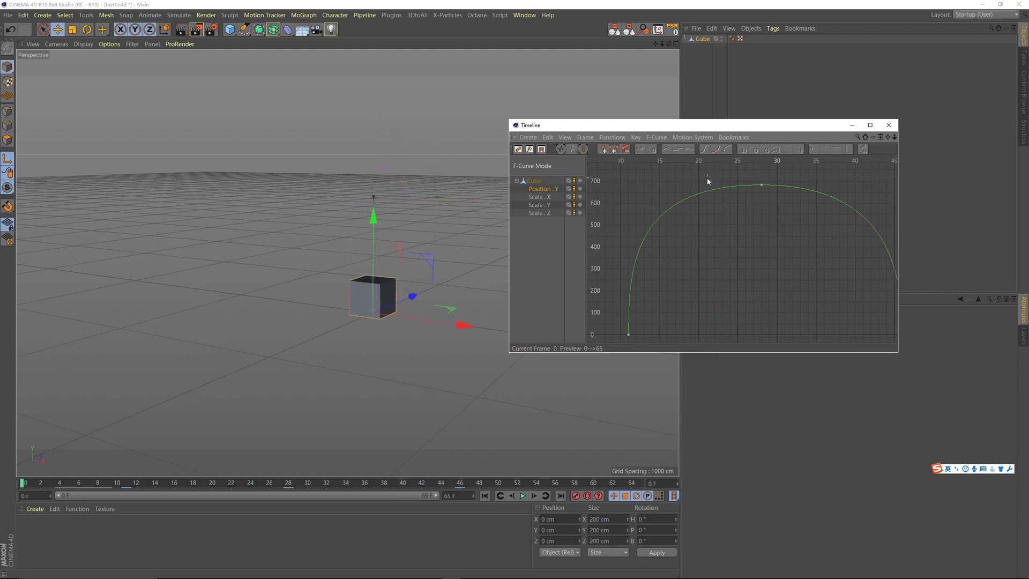
{"action": "left_click_drag", "start_coordinate": [646, 162], "coordinate": [615, 163]}
{"action": "mouse_move", "coordinate": [895, 137]}
{"action": "left_mouse_down"}
{"action": "mouse_move", "coordinate": [880, 152]}
{"action": "mouse_move", "coordinate": [878, 144]}
{"action": "left_mouse_up"}
{"action": "left_click_drag", "start_coordinate": [641, 163], "coordinate": [614, 163]}
{"action": "key", "text": "F8"}
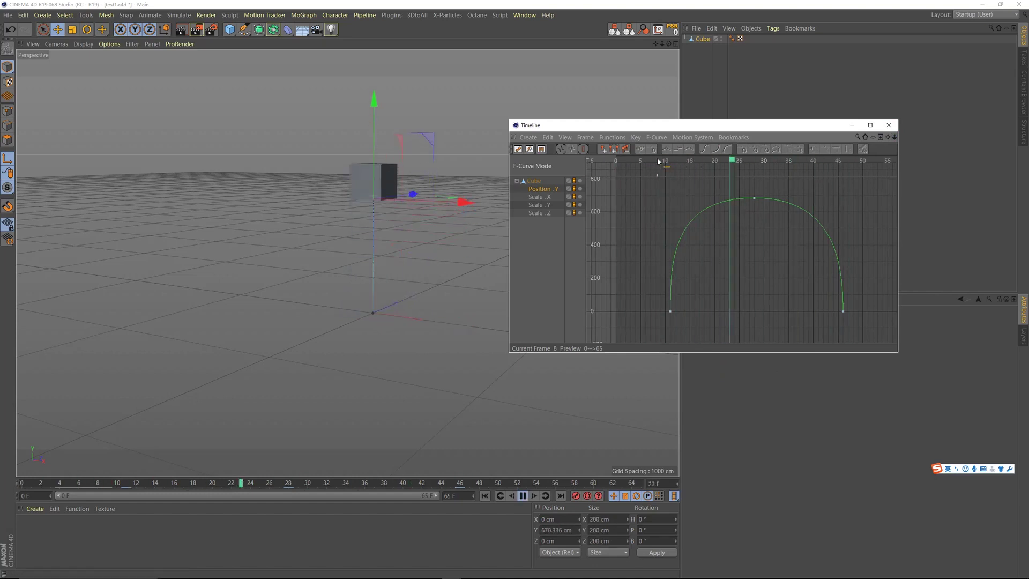
Shorten the Position Y peak key's tangents to about 11.16 F on both sides, previewing the jump's timing
{"action": "left_click", "coordinate": [698, 199]}
{"action": "left_click", "coordinate": [693, 199]}
{"action": "left_click_drag", "start_coordinate": [694, 199], "coordinate": [708, 199]}
{"action": "key", "text": "F8"}
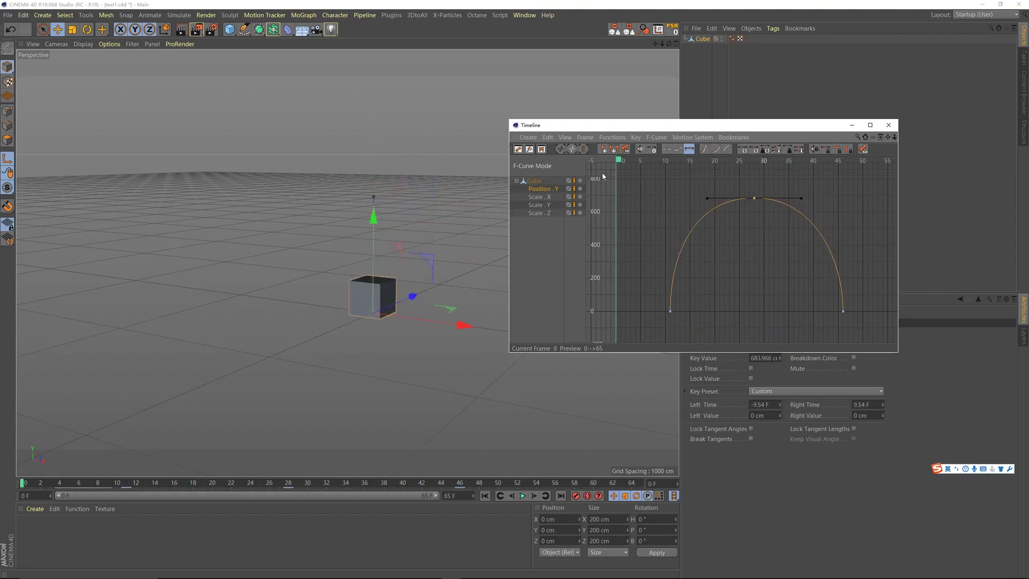
{"action": "key", "text": "F8"}
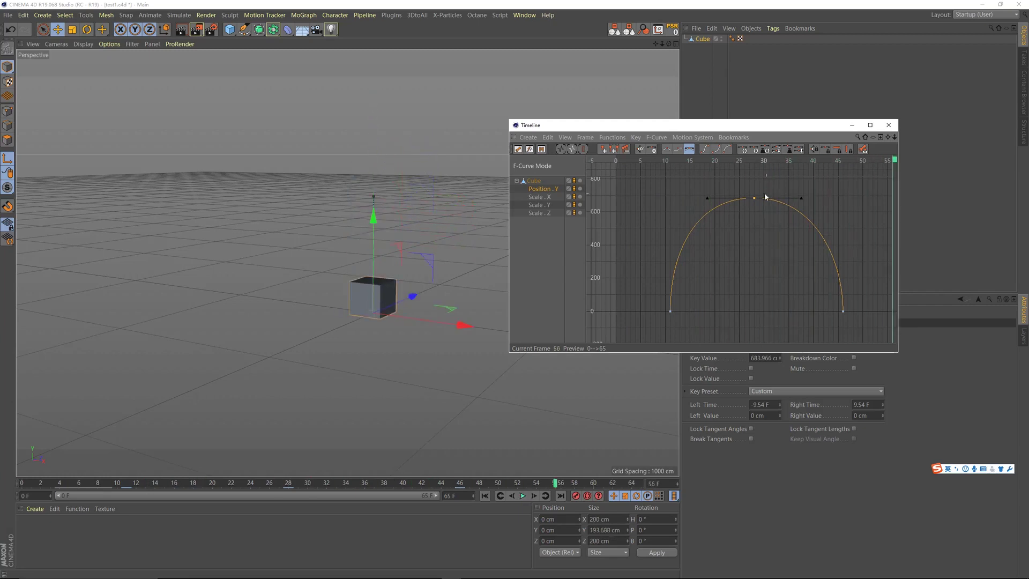
{"action": "left_click_drag", "start_coordinate": [708, 198], "coordinate": [699, 198]}
{"action": "key", "text": "F8"}
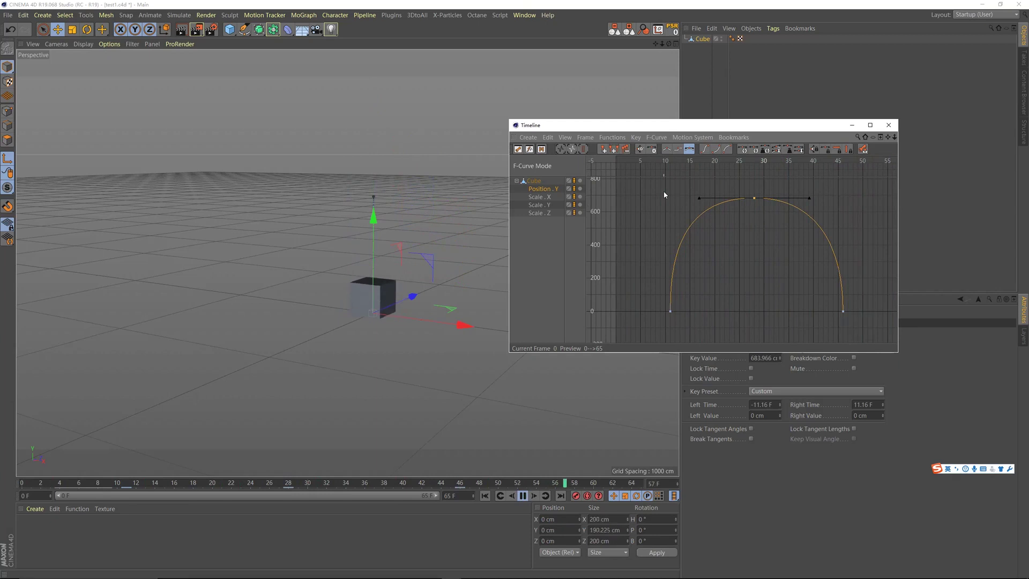
{"action": "key", "text": "F8"}
Raise the Position Y peak key to about 935 cm for a higher jump, and replay the animation from frame 0
{"action": "left_click_drag", "start_coordinate": [897, 139], "coordinate": [857, 175]}
{"action": "middle_click_drag", "start_coordinate": [799, 257], "coordinate": [795, 291], "text": "alt"}
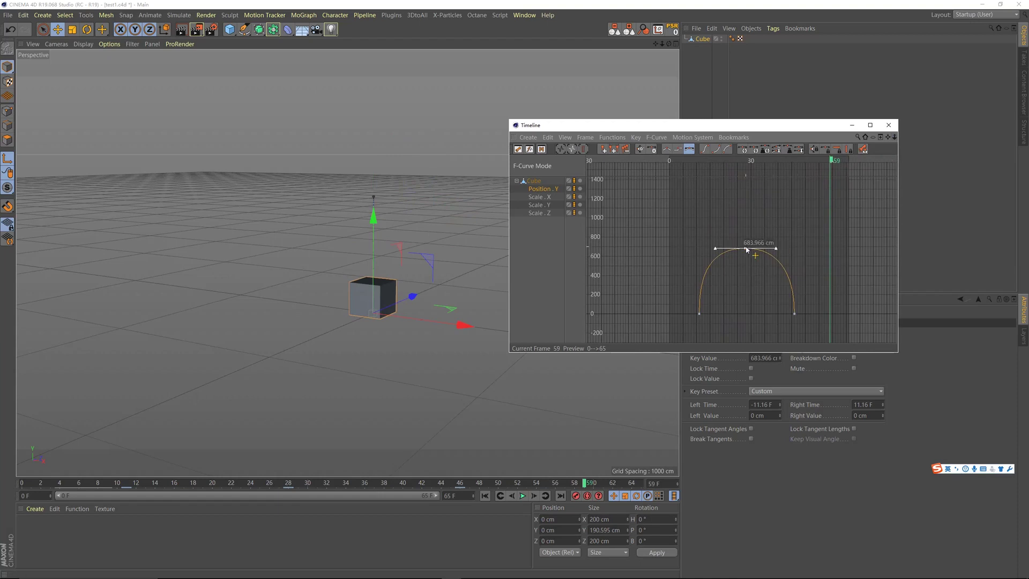
{"action": "left_click_drag", "start_coordinate": [751, 251], "coordinate": [751, 226]}
{"action": "key", "text": "F8"}
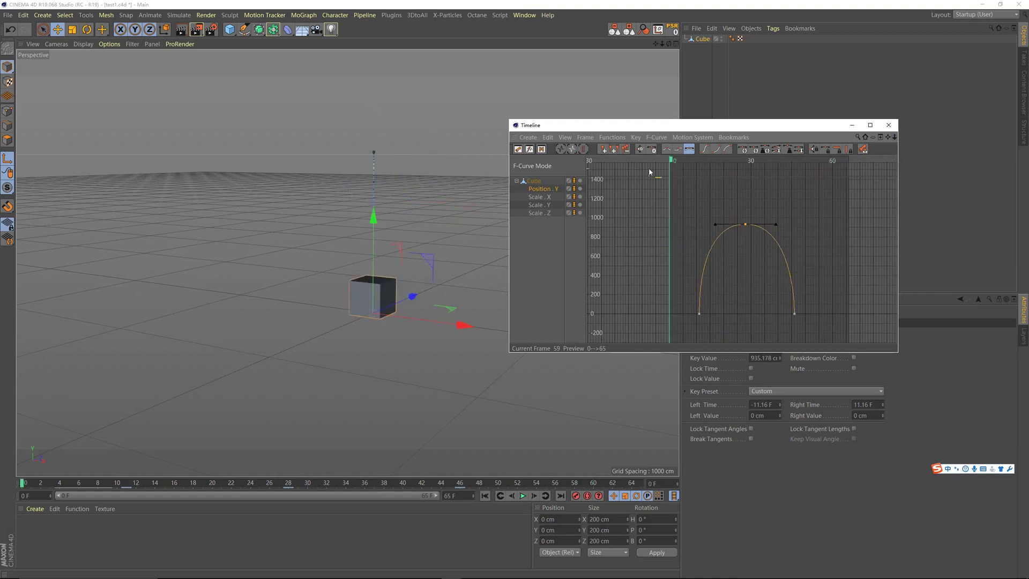
{"action": "key", "text": "F8"}
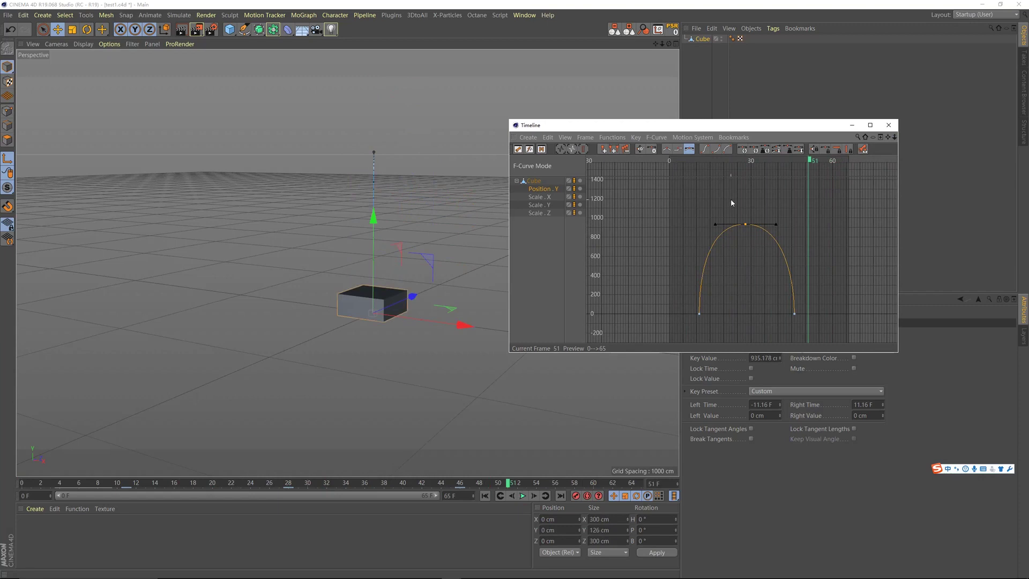
Lengthen the Position Y peak key's tangents to about 13.23 F on both sides and preview the jump
{"action": "left_click_drag", "start_coordinate": [713, 225], "coordinate": [708, 222]}
{"action": "key", "text": "F8"}
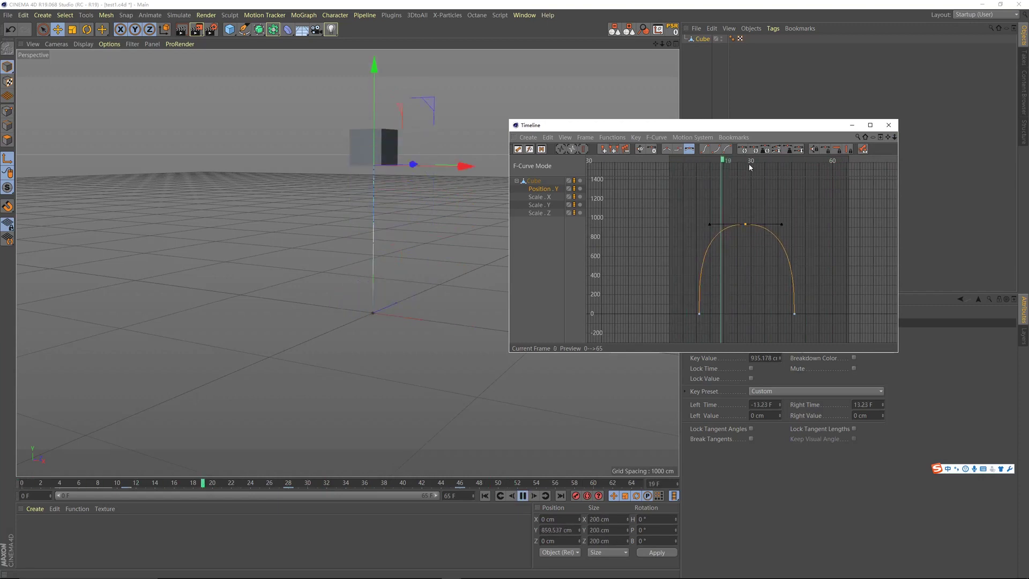
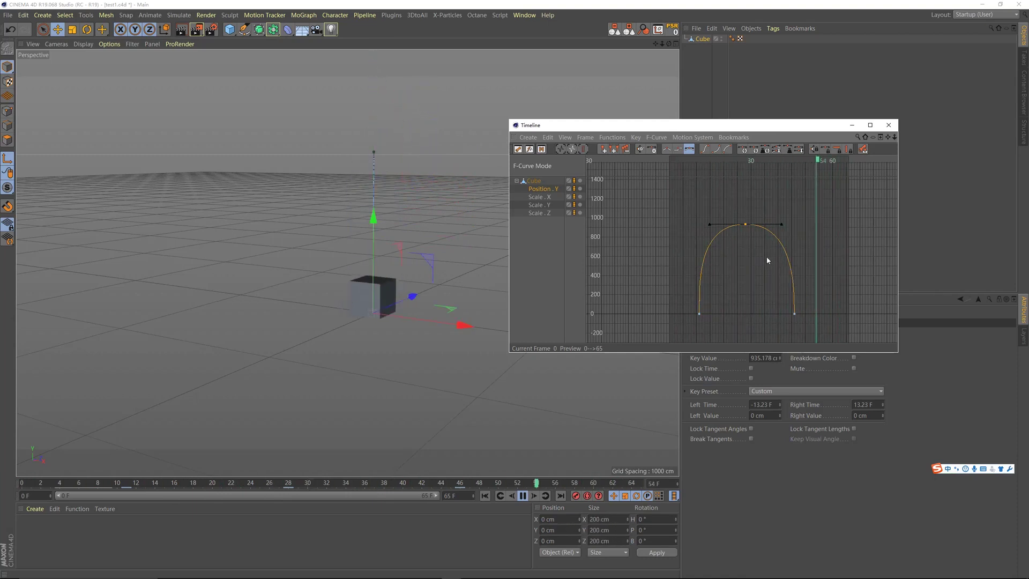
{"action": "key", "text": "F8"}
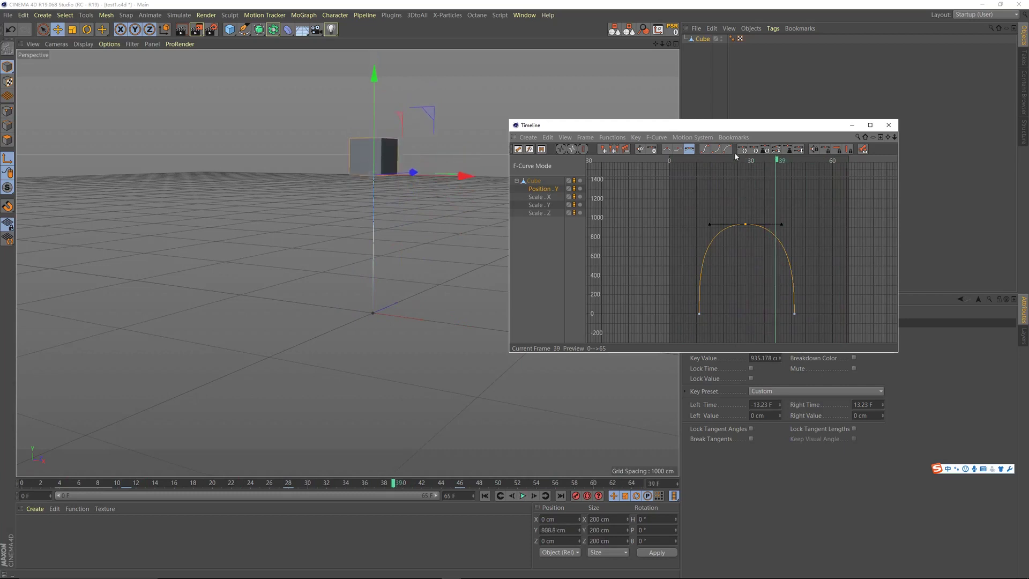
{"action": "left_click_drag", "start_coordinate": [738, 161], "coordinate": [604, 170]}
{"action": "left_click_drag", "start_coordinate": [715, 129], "coordinate": [693, 154]}
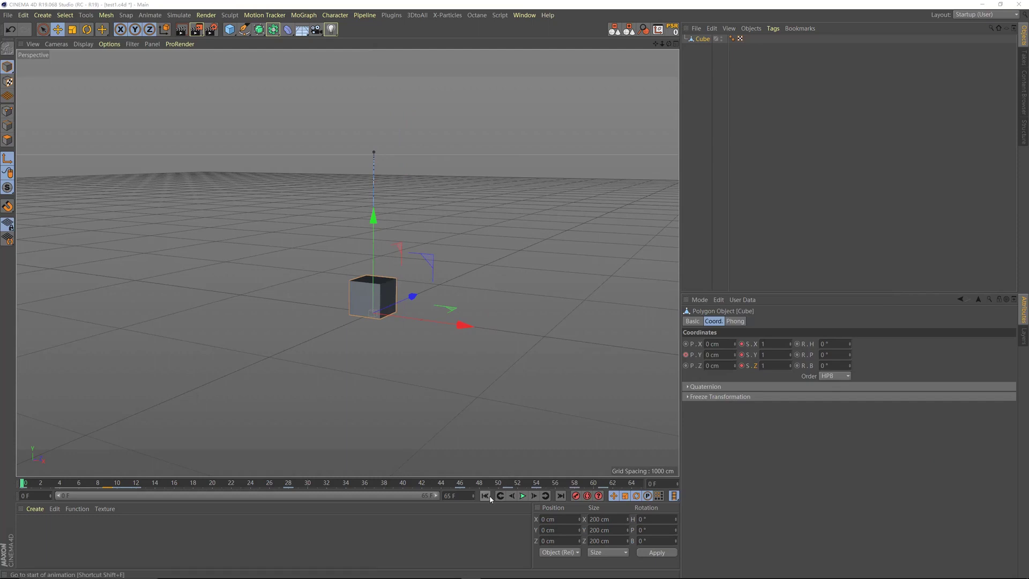
Try out changes to the cube's pitch rotation at frame 0 and undo them
{"action": "mouse_move", "coordinate": [850, 355]}
{"action": "left_mouse_down"}
{"action": "mouse_move", "coordinate": [852, 340]}
{"action": "mouse_move", "coordinate": [850, 363]}
{"action": "mouse_move", "coordinate": [848, 353]}
{"action": "left_mouse_up"}
{"action": "key", "text": "ctrl+z"}
{"action": "key", "text": "ctrl+z"}
{"action": "key", "text": "ctrl+z"}
{"action": "key", "text": "ctrl+z"}
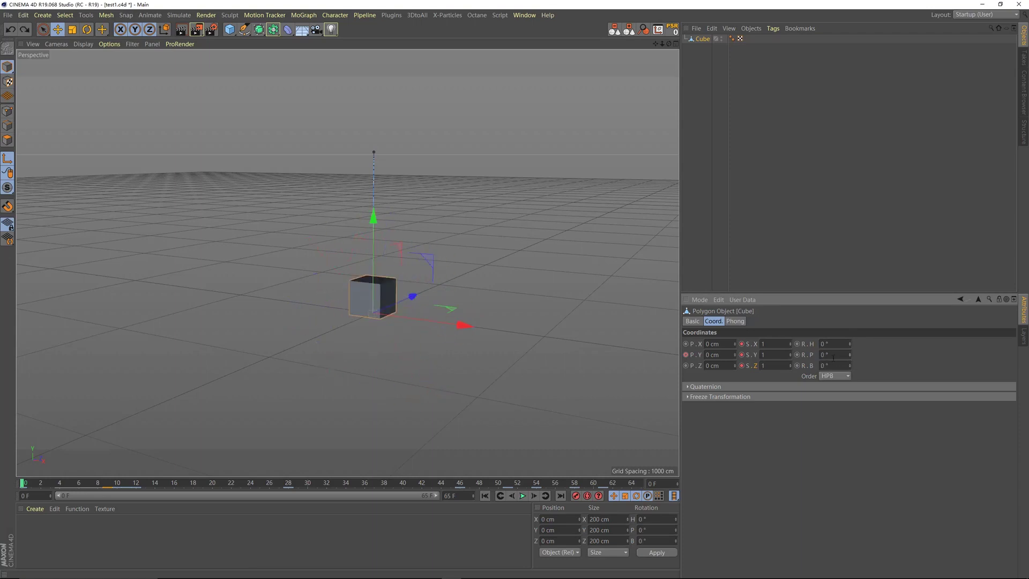
{"action": "left_click_drag", "start_coordinate": [851, 355], "coordinate": [850, 353]}
{"action": "key", "text": "ctrl+z"}
Select the cube's Position keys in the Dope Sheet, collapse the Scale tracks, and set the current frame to 11
{"action": "left_click_drag", "start_coordinate": [30, 484], "coordinate": [124, 489]}
{"action": "key", "text": "shift+F3"}
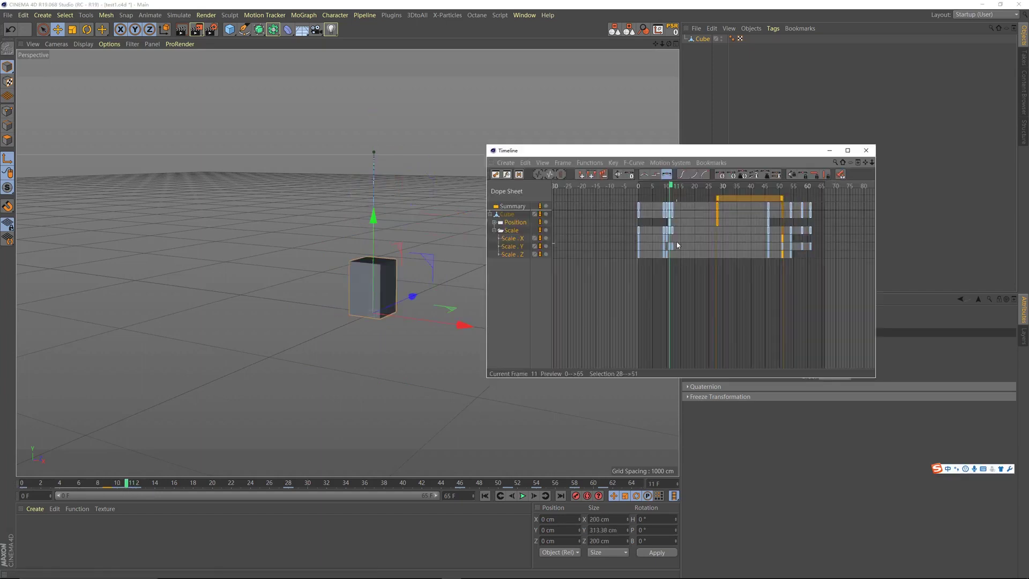
{"action": "left_click", "coordinate": [515, 223]}
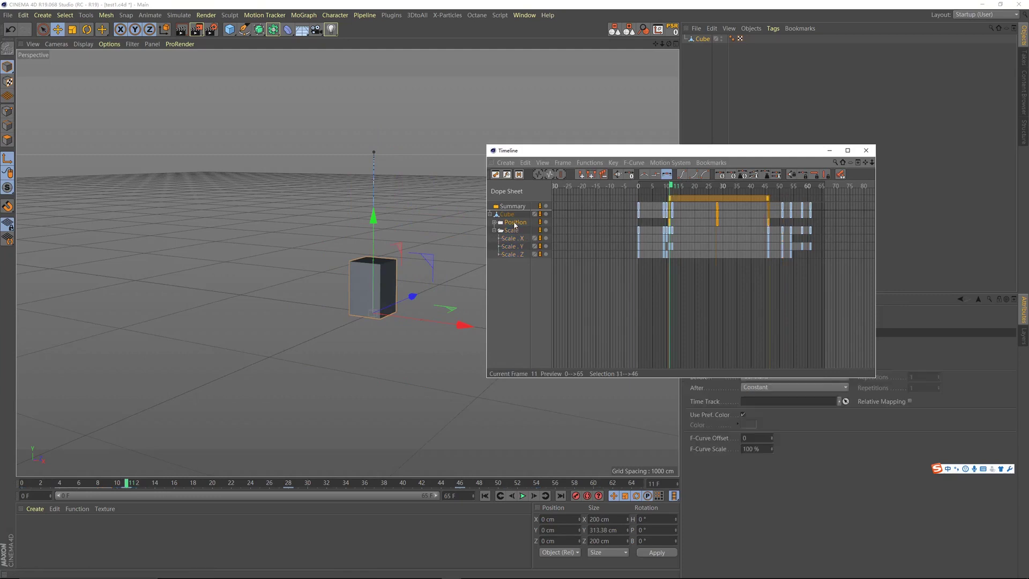
{"action": "left_click", "coordinate": [494, 230]}
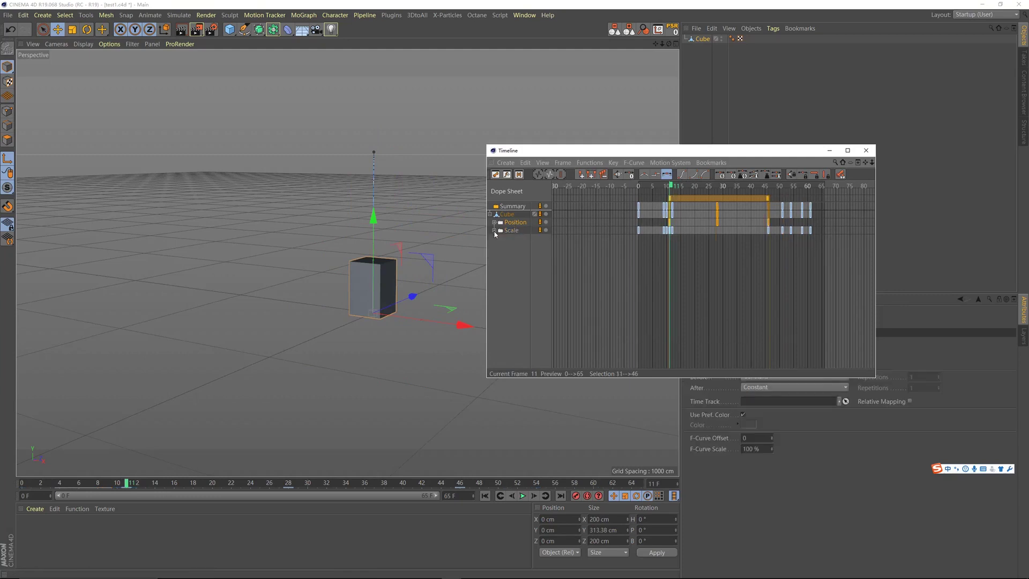
{"action": "left_click", "coordinate": [670, 220]}
{"action": "left_click", "coordinate": [683, 189]}
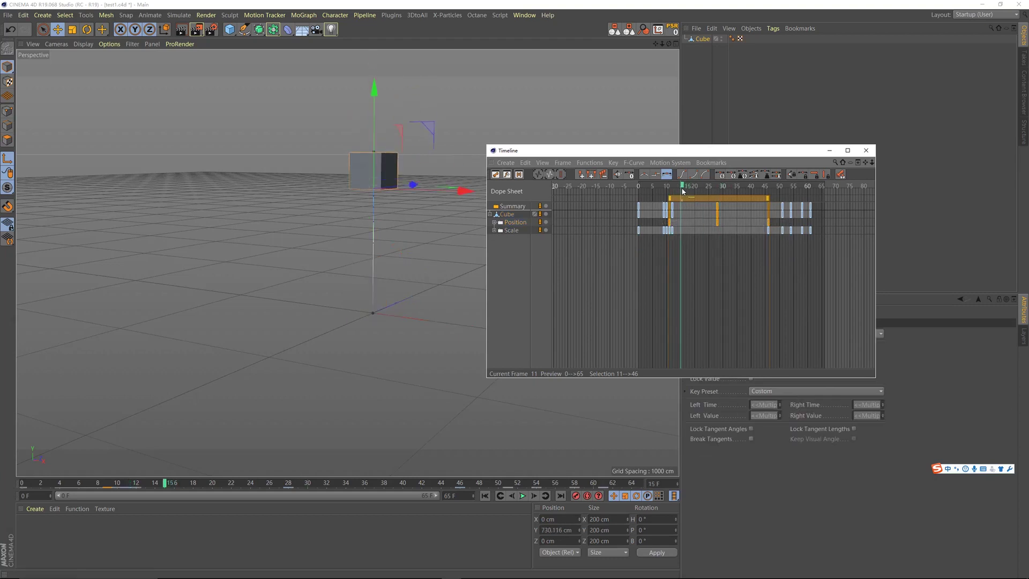
{"action": "left_click_drag", "start_coordinate": [683, 189], "coordinate": [670, 190]}
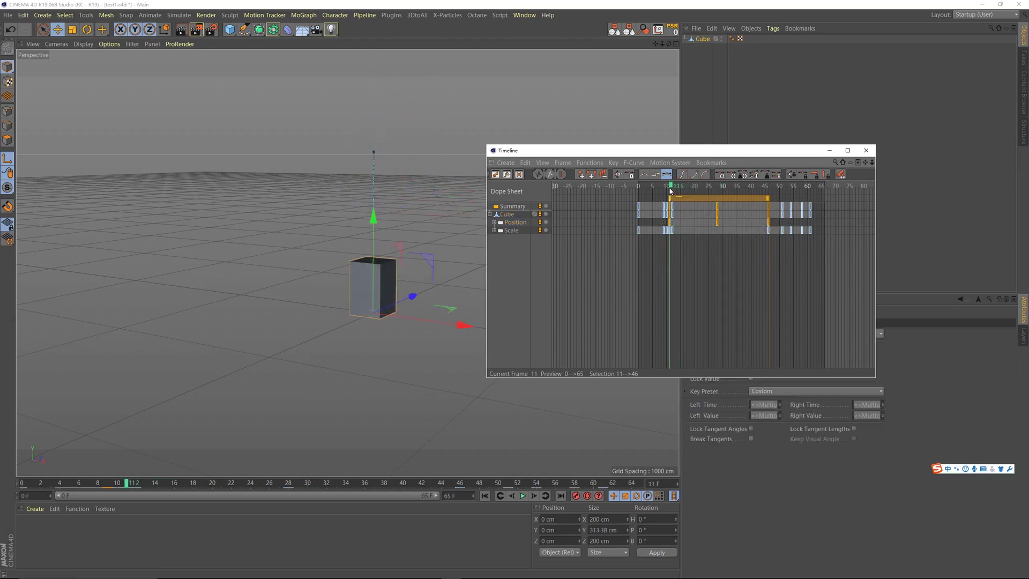
Record a heading (R.H) rotation key of 0° for the cube at frame 11
{"action": "left_click_drag", "start_coordinate": [687, 151], "coordinate": [311, 121]}
{"action": "left_click", "coordinate": [709, 41]}
{"action": "left_click_drag", "start_coordinate": [384, 125], "coordinate": [649, 15]}
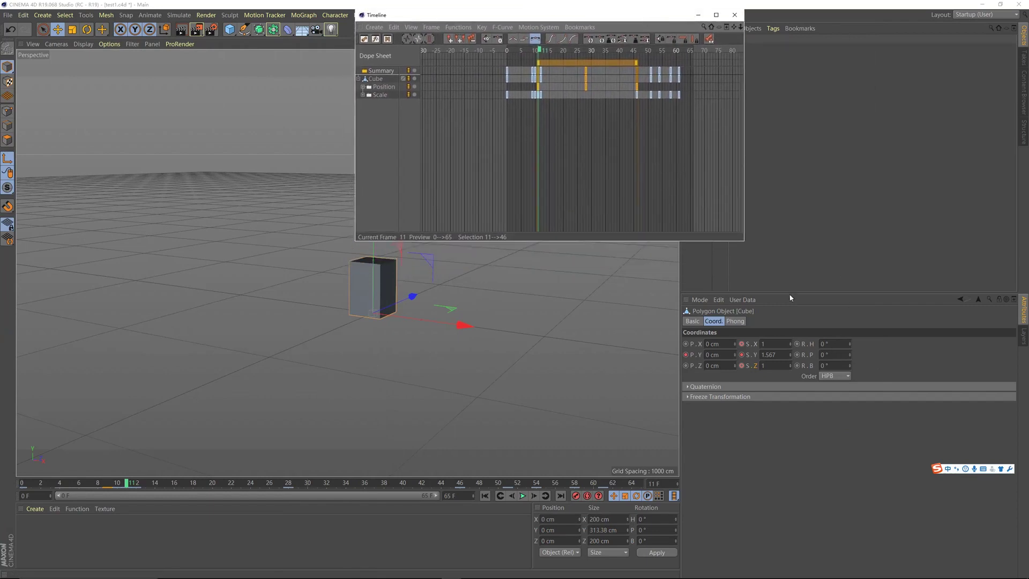
{"action": "left_click", "coordinate": [797, 344]}
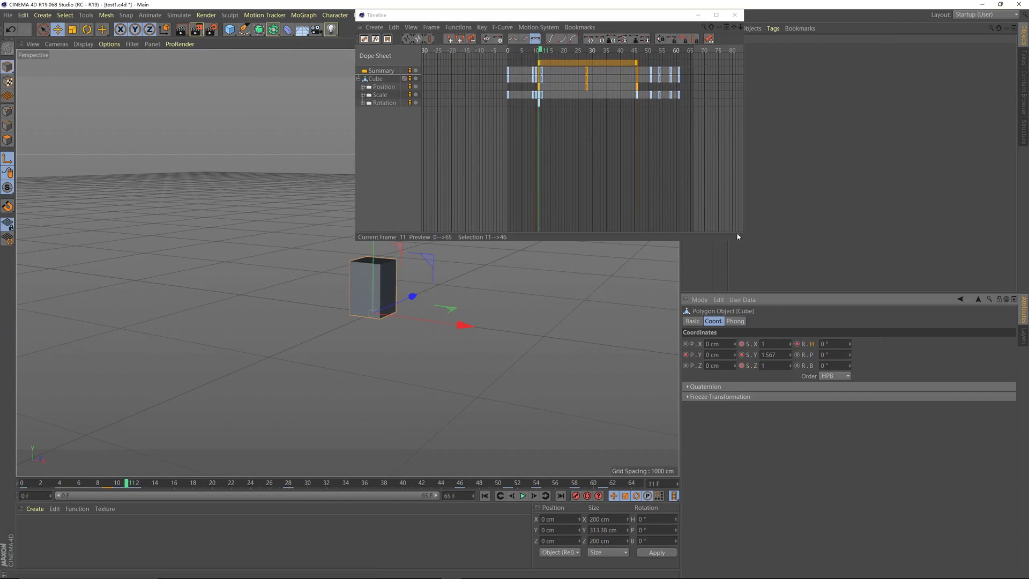
Go to the jump's peak at frame 28 and key the cube's heading rotation at 90°
{"action": "left_click_drag", "start_coordinate": [573, 52], "coordinate": [588, 53]}
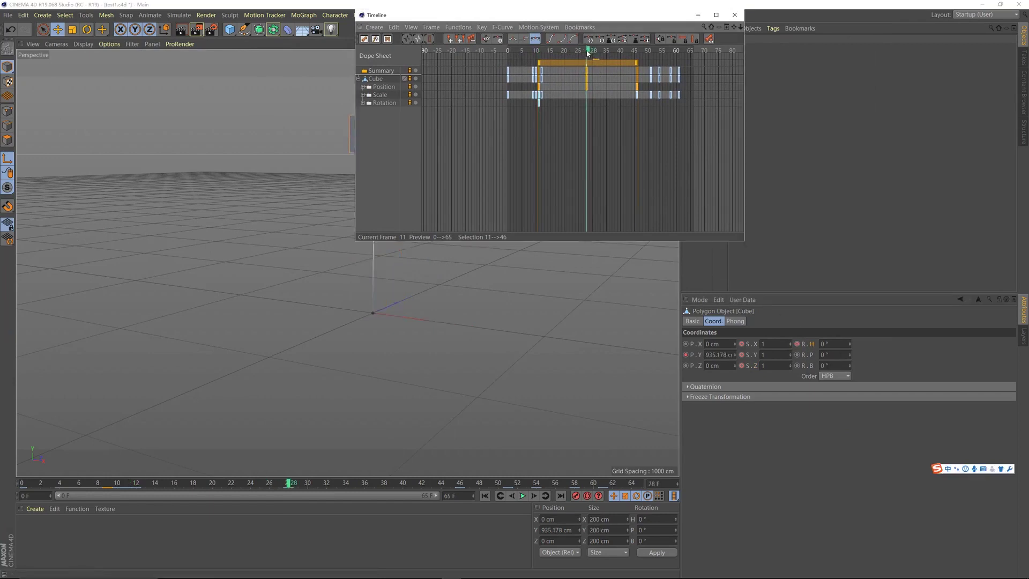
{"action": "left_click_drag", "start_coordinate": [585, 11], "coordinate": [452, 315]}
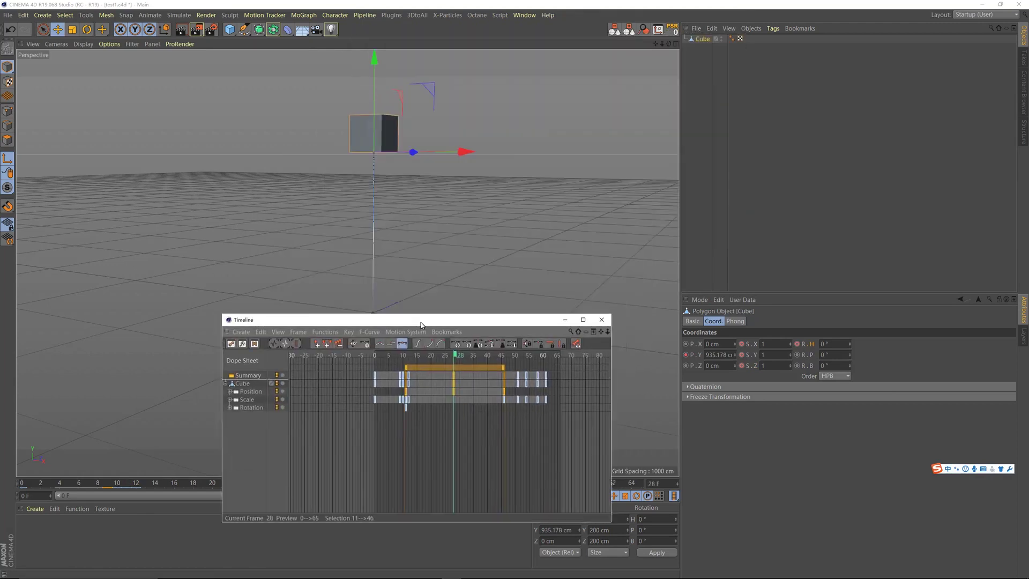
{"action": "left_click_drag", "start_coordinate": [850, 344], "coordinate": [845, 342]}
{"action": "type", "text": "90"}
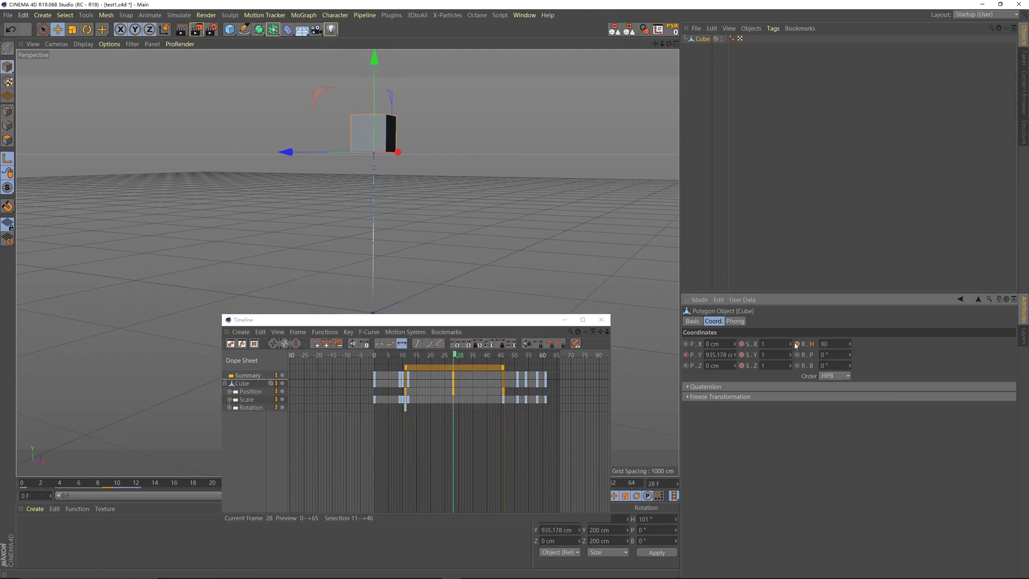
{"action": "key", "text": "Return"}
Go to the landing at frame 46 and key the cube's heading rotation at 180°
{"action": "left_click", "coordinate": [491, 355]}
{"action": "left_click_drag", "start_coordinate": [491, 355], "coordinate": [505, 357]}
{"action": "double_click", "coordinate": [833, 345]}
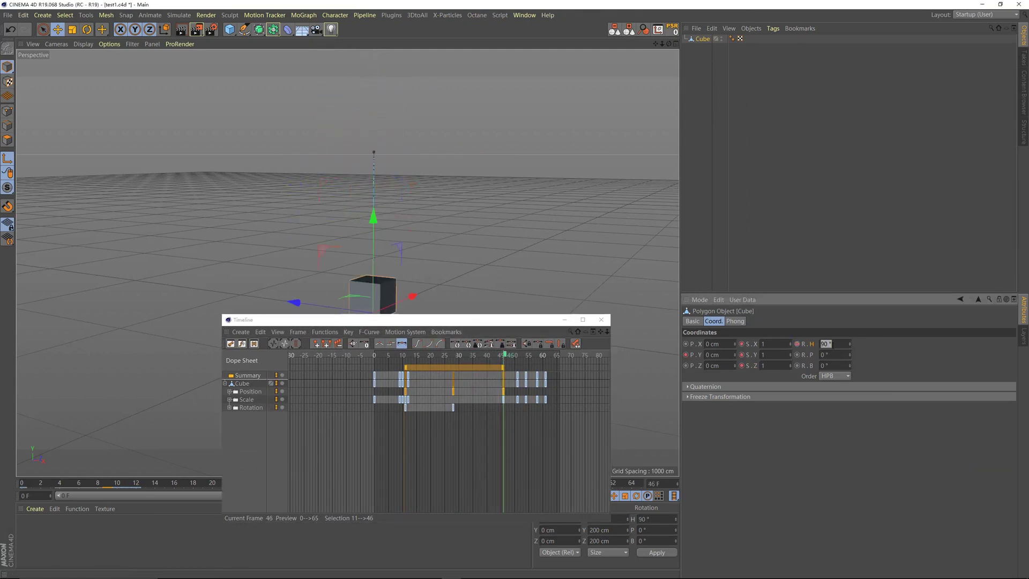
{"action": "type", "text": "180"}
{"action": "key", "text": "Return"}
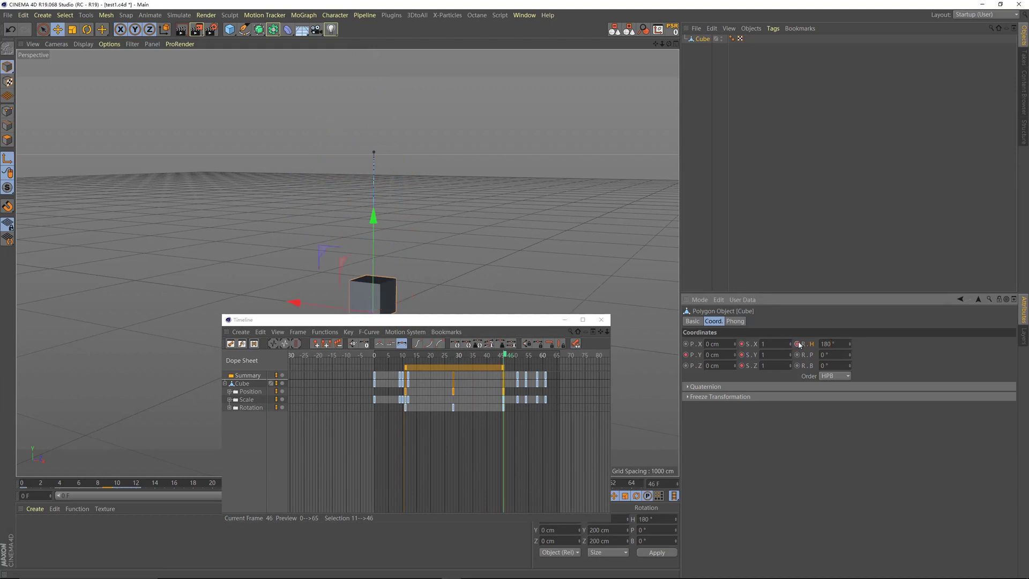
Play the animation from frame 11 to check the cube's spin during the jump
{"action": "left_click", "coordinate": [406, 355]}
{"action": "left_click_drag", "start_coordinate": [429, 320], "coordinate": [421, 397]}
{"action": "key", "text": "F8"}
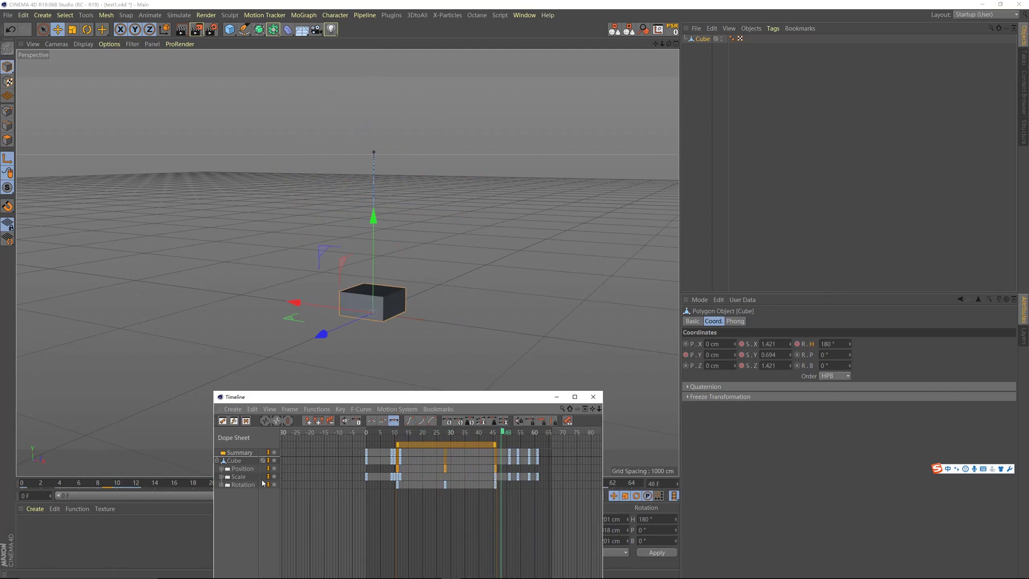
Add the Rotation keys to the selection and display the Position Y and Rotation H F-Curves together, selecting the Position Y peak key
{"action": "left_click_drag", "start_coordinate": [385, 490], "coordinate": [509, 497], "text": "shift"}
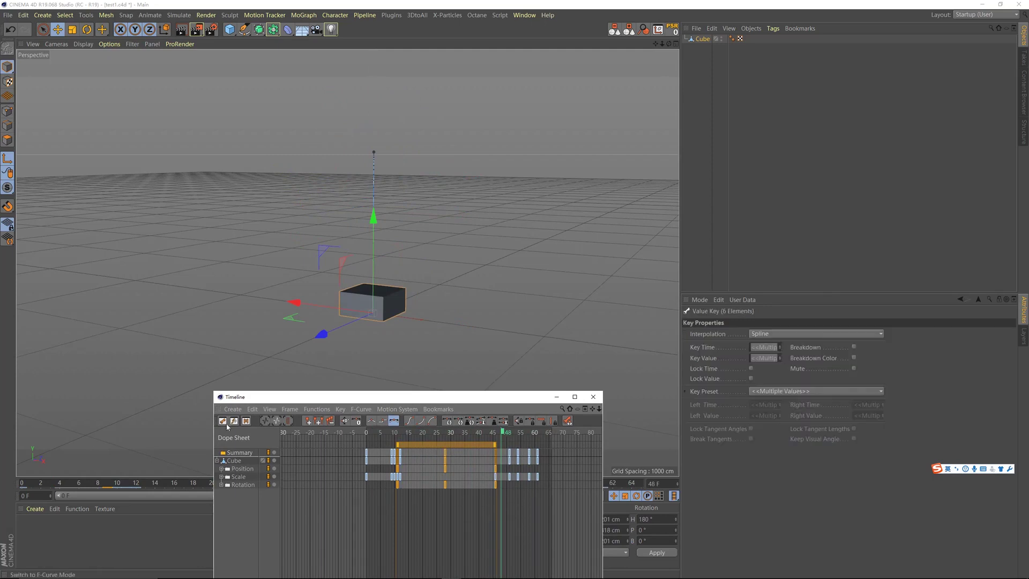
{"action": "left_click", "coordinate": [245, 421]}
{"action": "left_click_drag", "start_coordinate": [376, 397], "coordinate": [389, 281]}
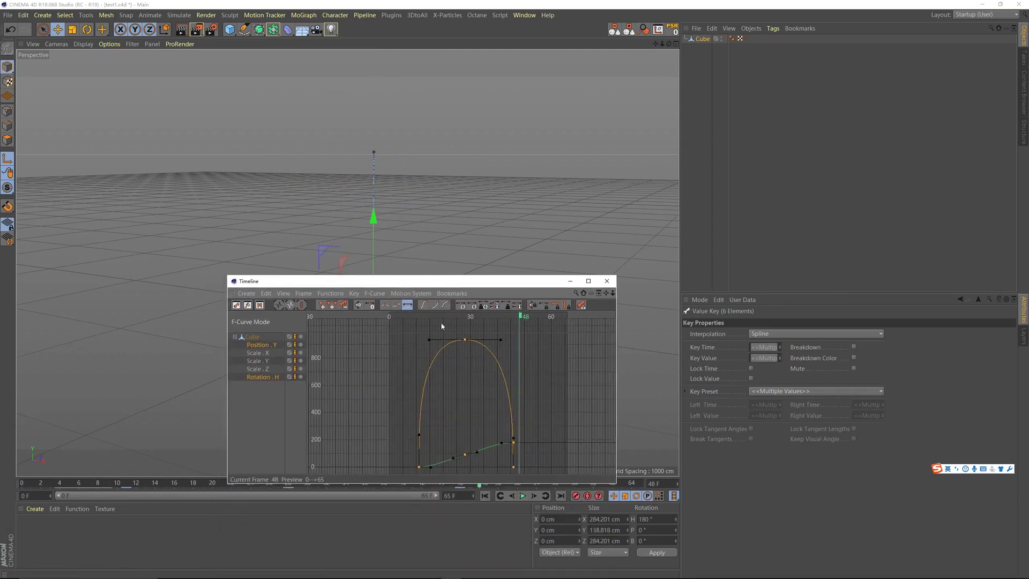
{"action": "left_click", "coordinate": [471, 443]}
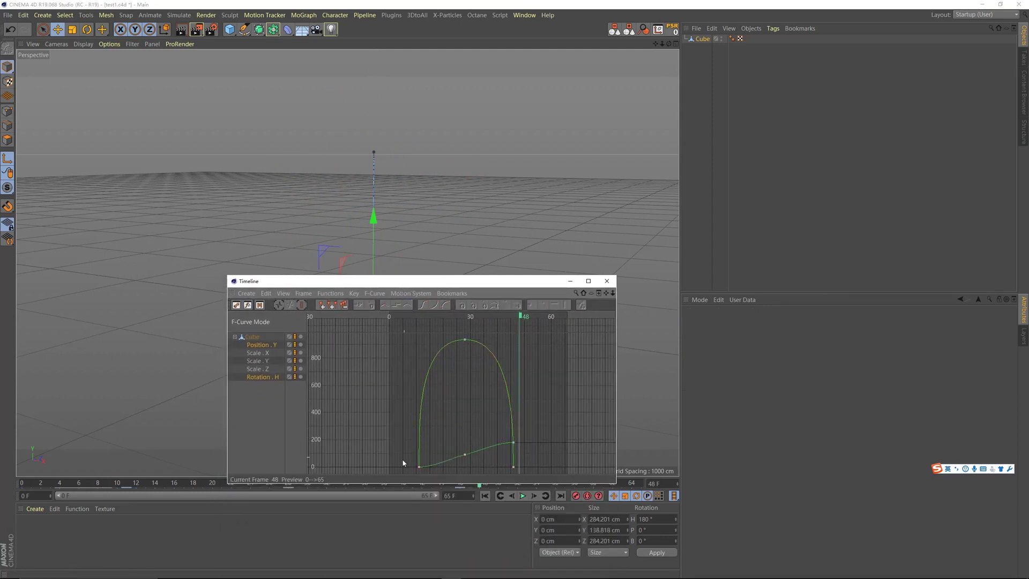
{"action": "left_click_drag", "start_coordinate": [449, 338], "coordinate": [474, 352]}
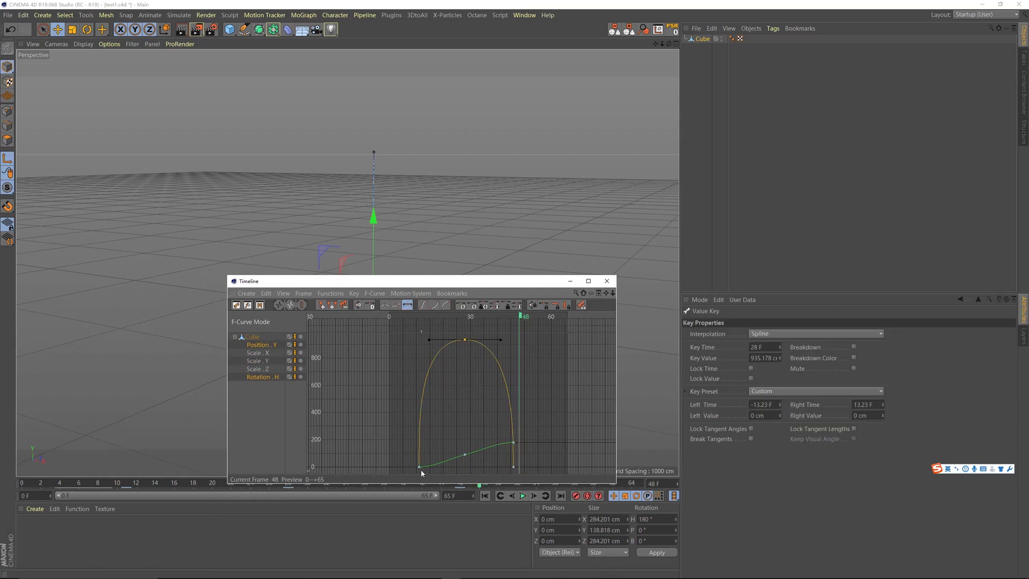
Flatten the tangents of the Rotation H key at frame 28 and stretch them to about 12.27 F, comparing with the Position Y peak
{"action": "left_click", "coordinate": [465, 455]}
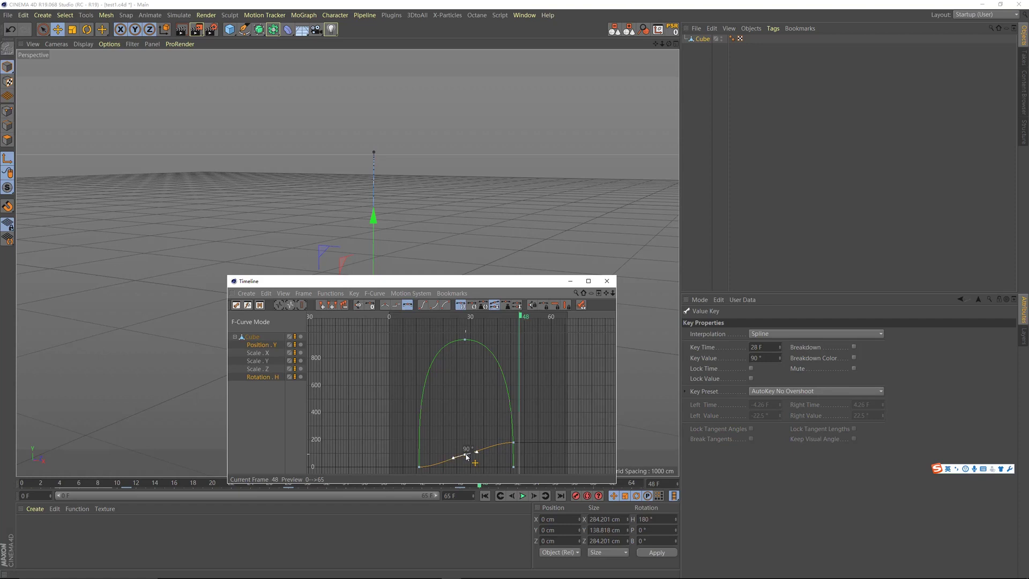
{"action": "left_click_drag", "start_coordinate": [473, 461], "coordinate": [471, 464]}
{"action": "left_click", "coordinate": [465, 340]}
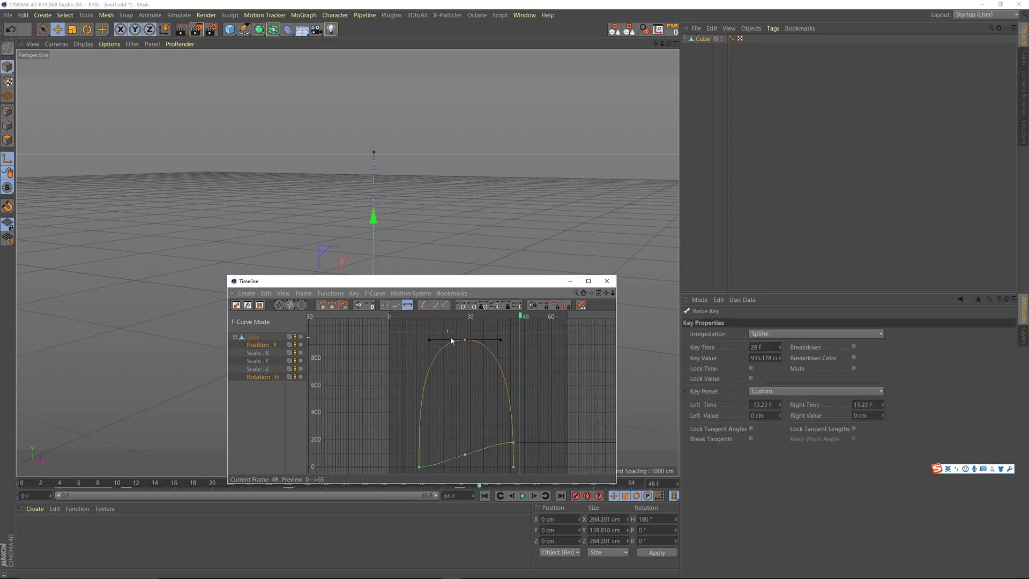
{"action": "left_click", "coordinate": [464, 454]}
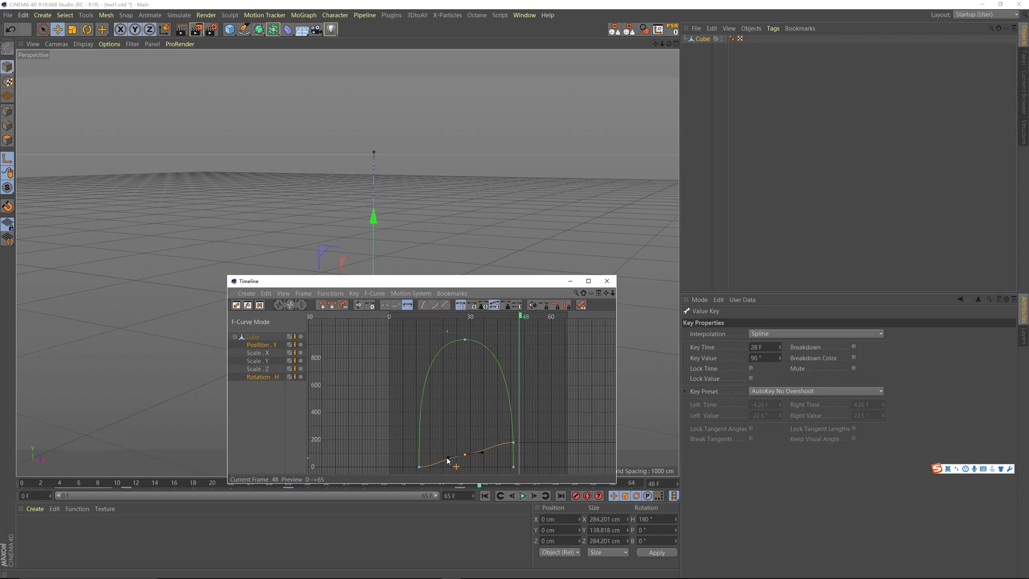
{"action": "left_click_drag", "start_coordinate": [437, 459], "coordinate": [432, 455]}
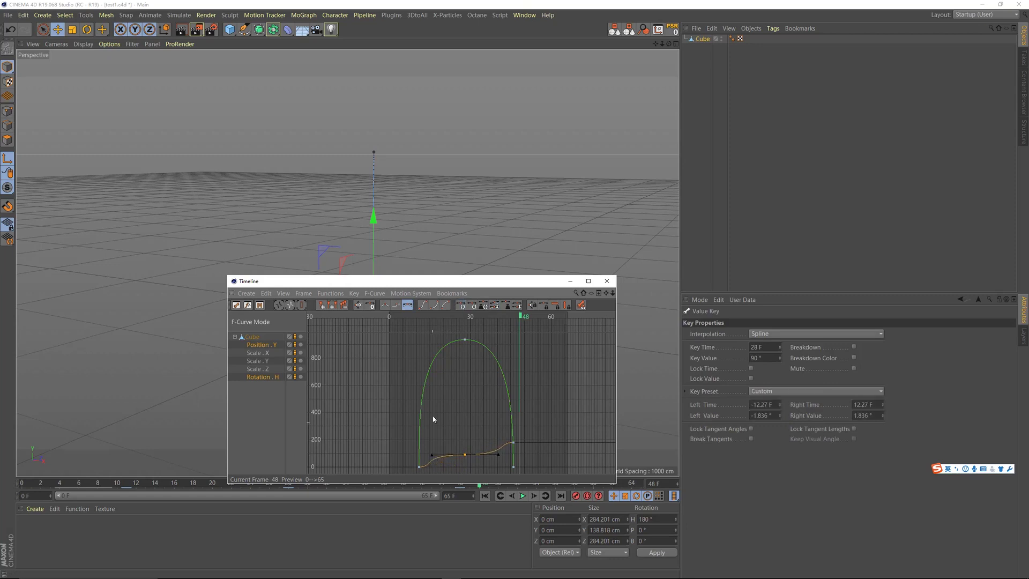
{"action": "left_click", "coordinate": [465, 339], "text": "shift"}
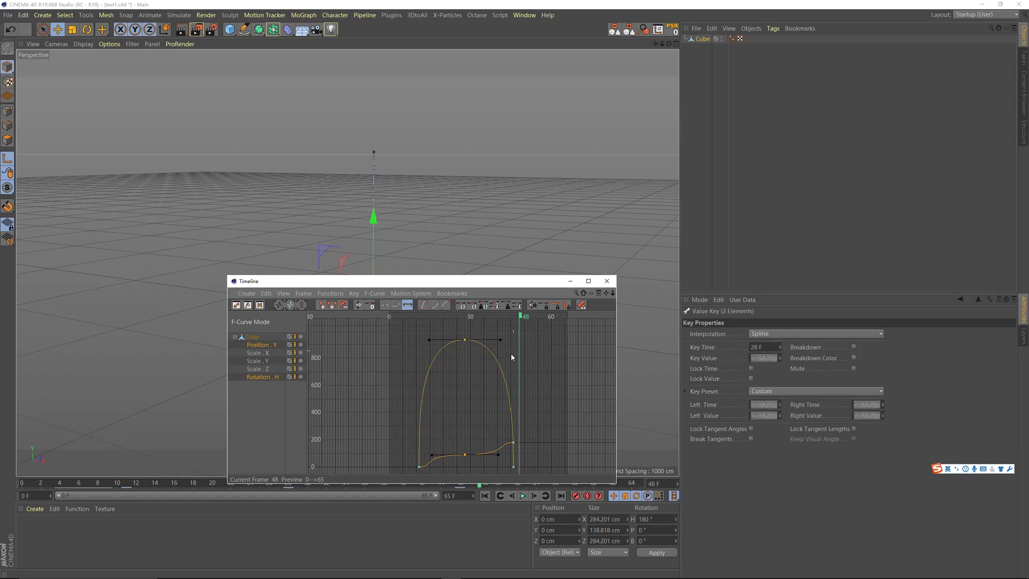
{"action": "left_click", "coordinate": [466, 455]}
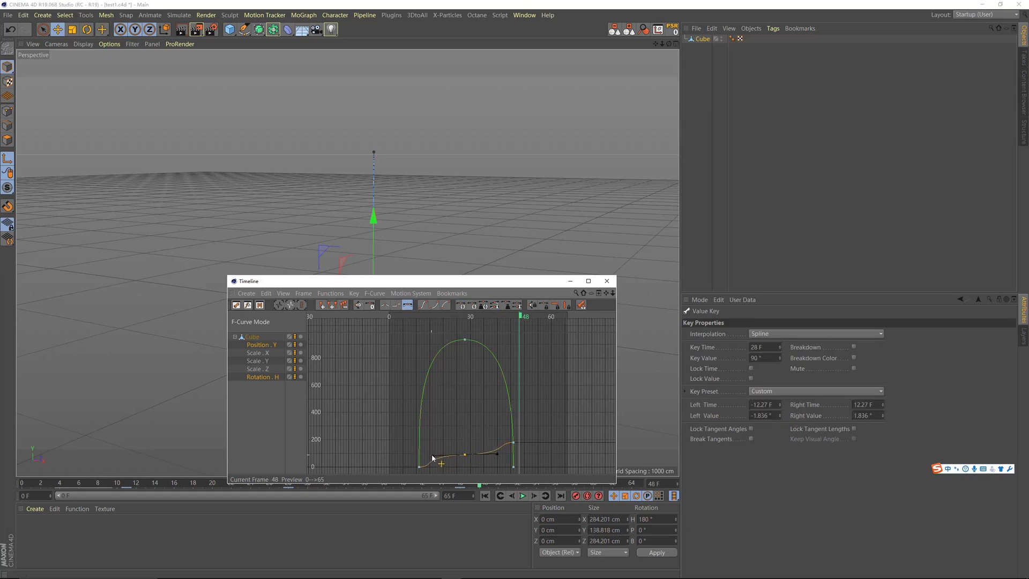
{"action": "left_click_drag", "start_coordinate": [431, 458], "coordinate": [432, 455]}
Make the tangents of the Rotation H key at frame 46 vertical, with times of 0 F and values of about 29.5°
{"action": "left_click", "coordinate": [514, 465]}
{"action": "left_click", "coordinate": [513, 442]}
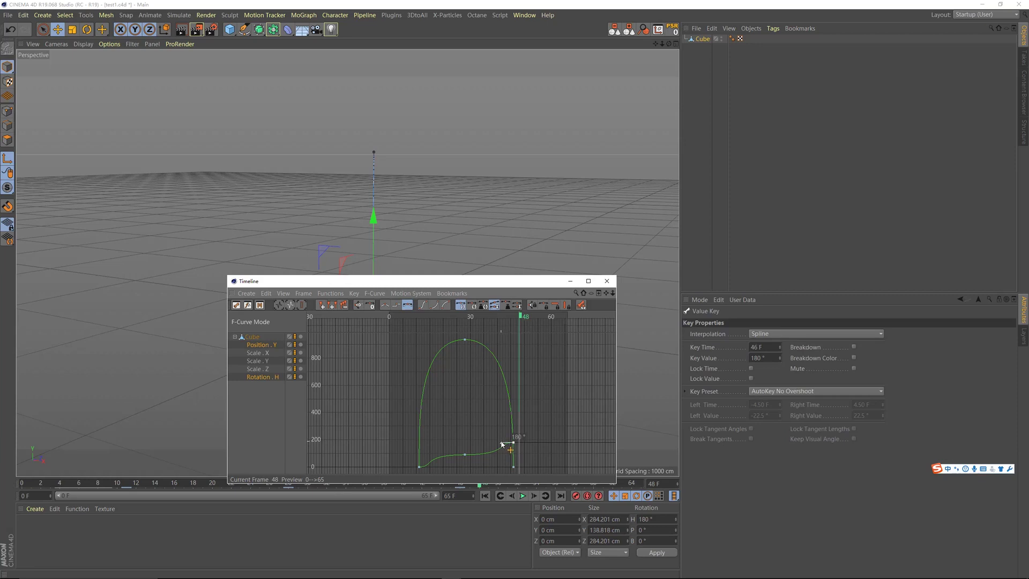
{"action": "left_click_drag", "start_coordinate": [521, 460], "coordinate": [502, 480]}
{"action": "left_click", "coordinate": [428, 460]}
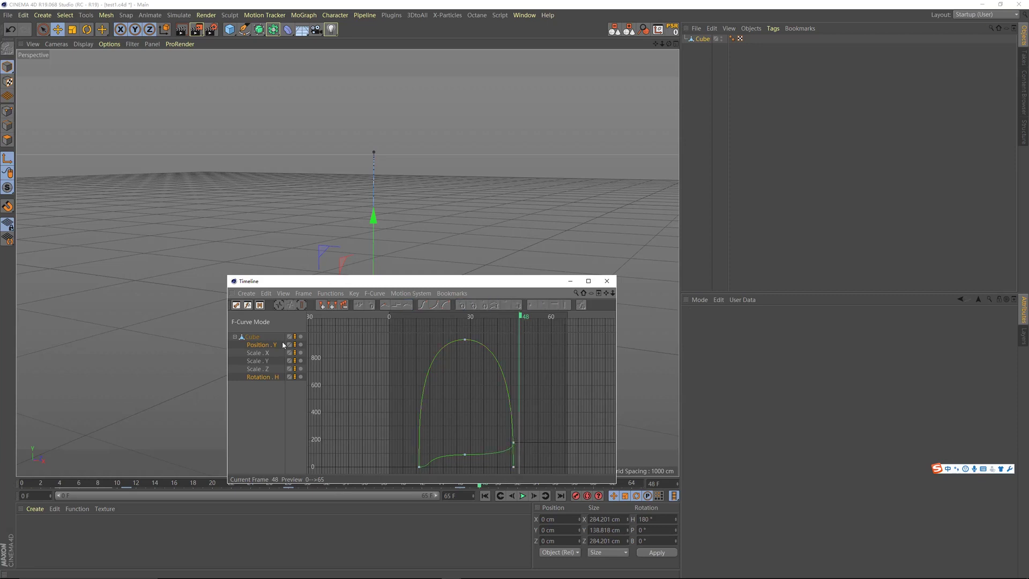
Isolate the Rotation H curve and make the frame 11 key's tangents vertical, at 0 F and about 23.6°
{"action": "left_click", "coordinate": [268, 378]}
{"action": "left_click_drag", "start_coordinate": [432, 483], "coordinate": [430, 472]}
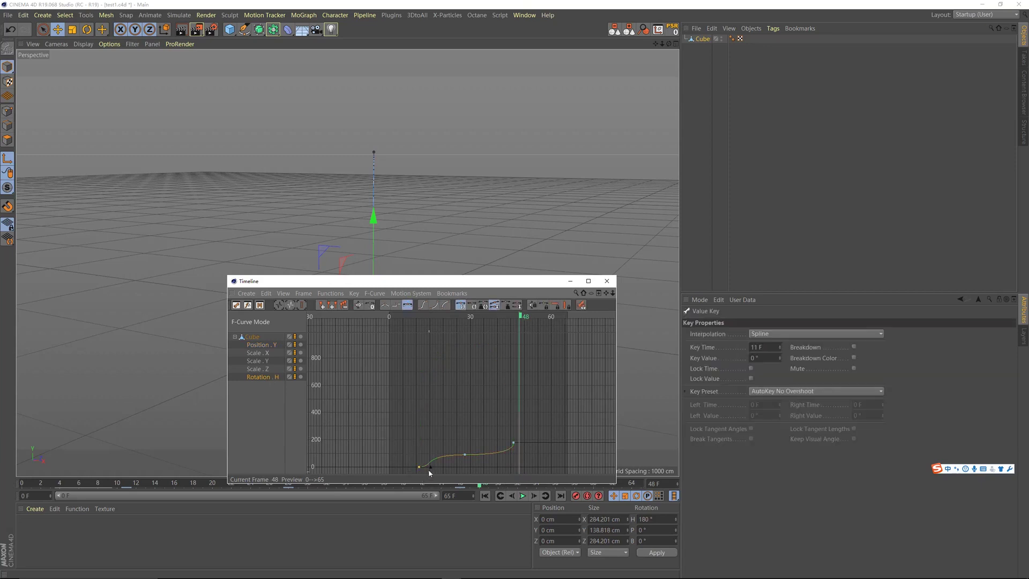
{"action": "left_click", "coordinate": [460, 305]}
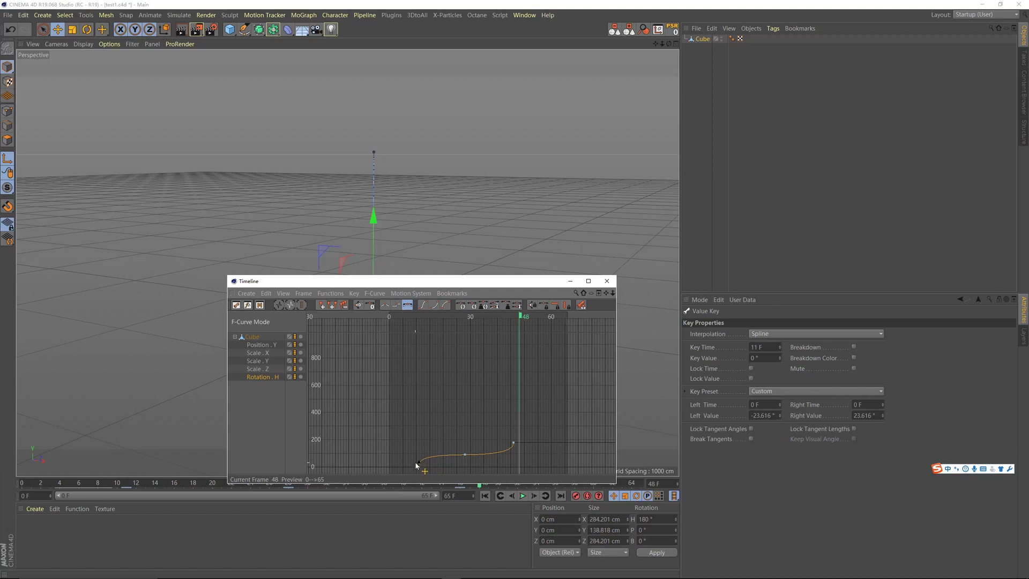
Play the animation from about frame 3 to check the cube's rotation timing
{"action": "left_click_drag", "start_coordinate": [461, 316], "coordinate": [399, 317]}
{"action": "left_click_drag", "start_coordinate": [423, 283], "coordinate": [790, 254]}
{"action": "key", "text": "F8"}
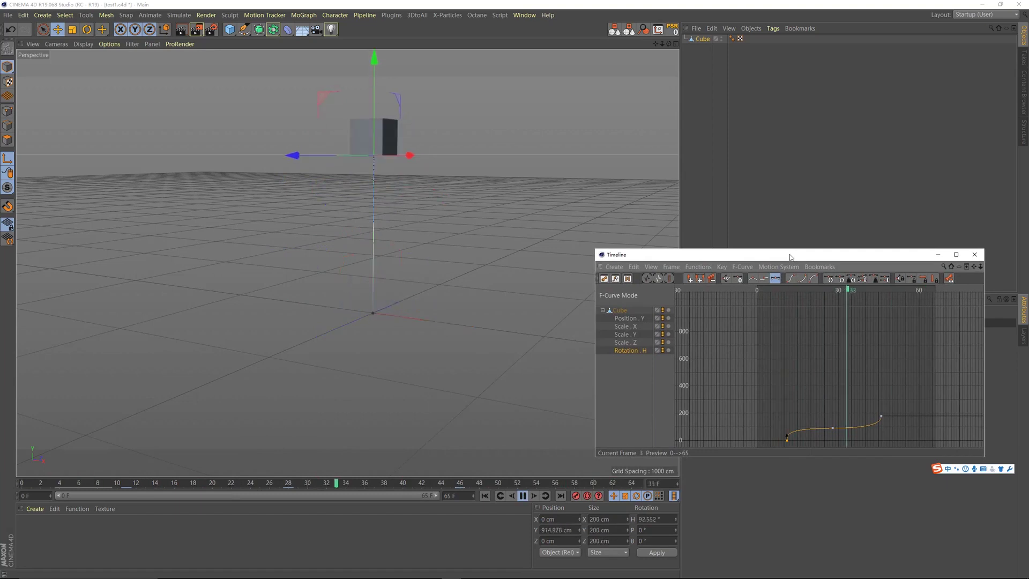
{"action": "key", "text": "F8"}
Set the value of the Rotation H key at frame 46 to 360°
{"action": "left_click_drag", "start_coordinate": [802, 254], "coordinate": [611, 203]}
{"action": "left_click", "coordinate": [648, 391]}
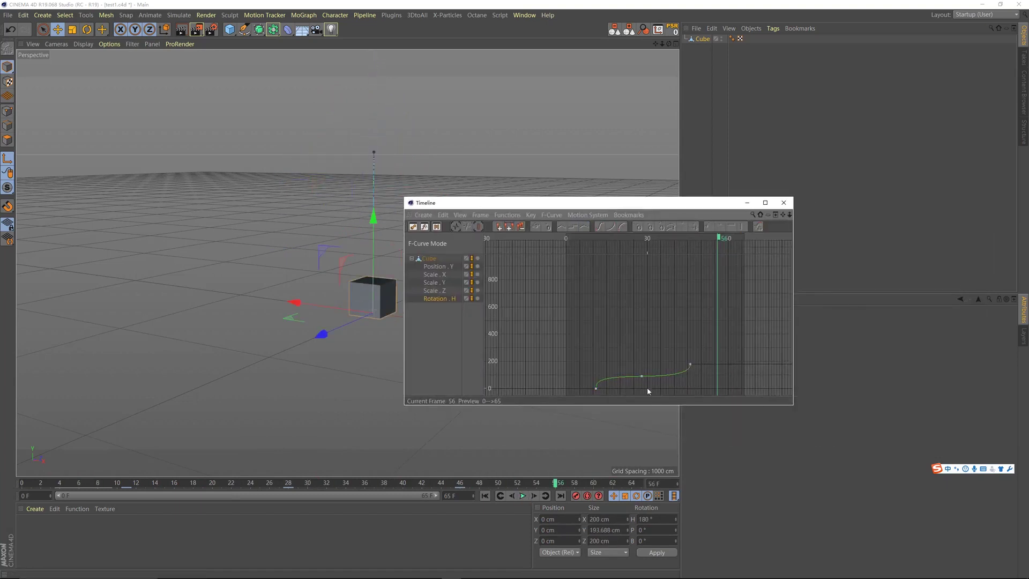
{"action": "double_click", "coordinate": [691, 365]}
{"action": "type", "text": "3"}
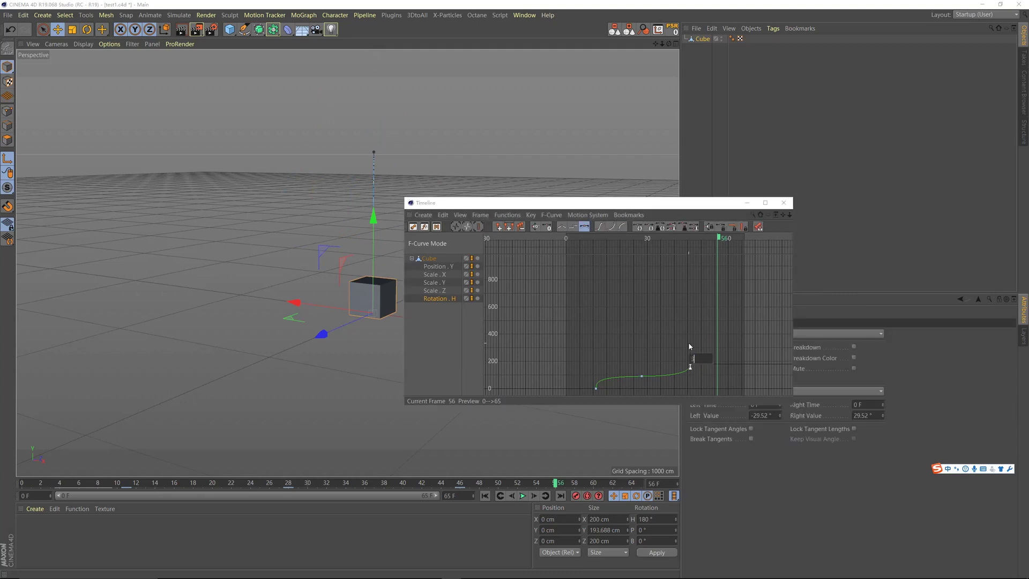
{"action": "type", "text": "60"}
{"action": "key", "text": "Return"}
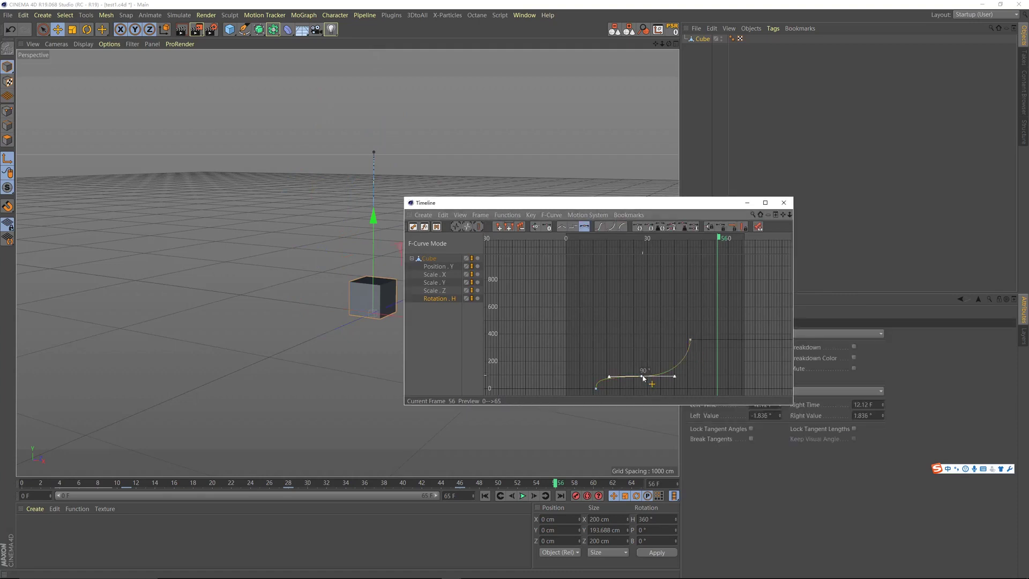
Set the value of the Rotation H key at frame 28 to 180° and play the animation to check the spin
{"action": "double_click", "coordinate": [643, 377]}
{"action": "type", "text": "180"}
{"action": "key", "text": "Return"}
{"action": "key", "text": "F8"}
{"action": "left_click_drag", "start_coordinate": [599, 205], "coordinate": [677, 208]}
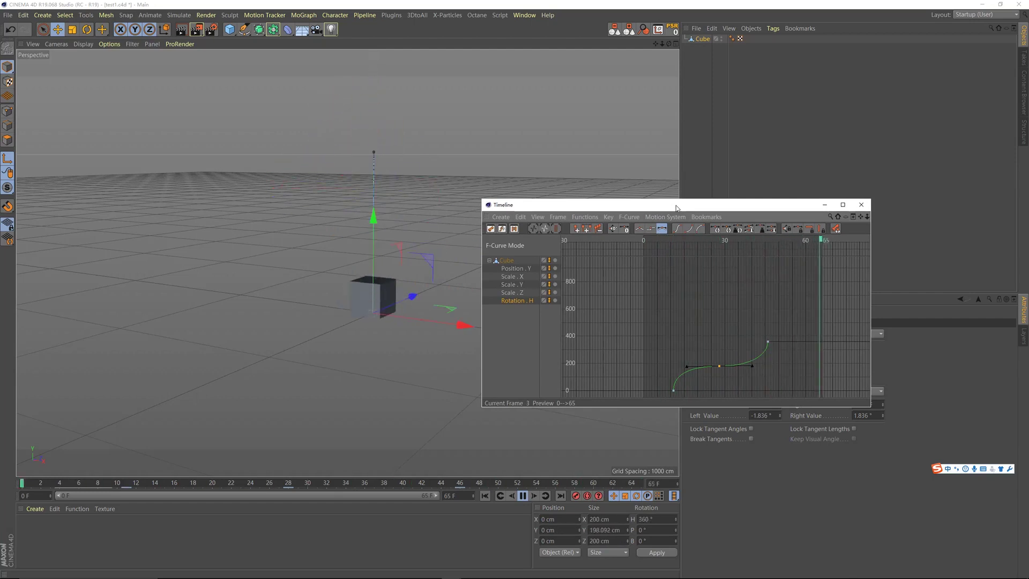
{"action": "key", "text": "F8"}
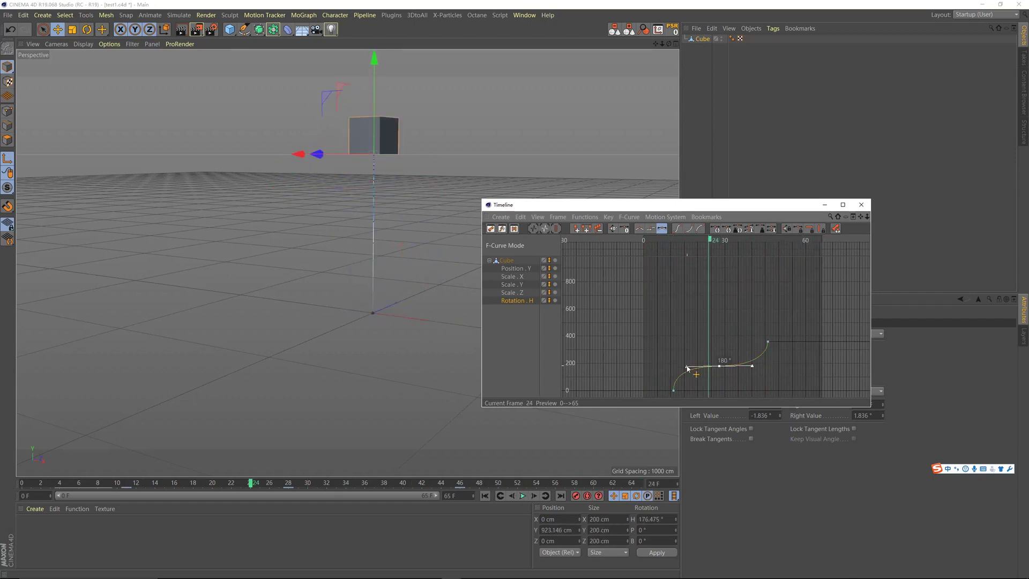
Tilt the tangents of the Rotation H key at frame 28 to values of about 31.4°, checking the spin in playback
{"action": "left_click_drag", "start_coordinate": [684, 368], "coordinate": [685, 370]}
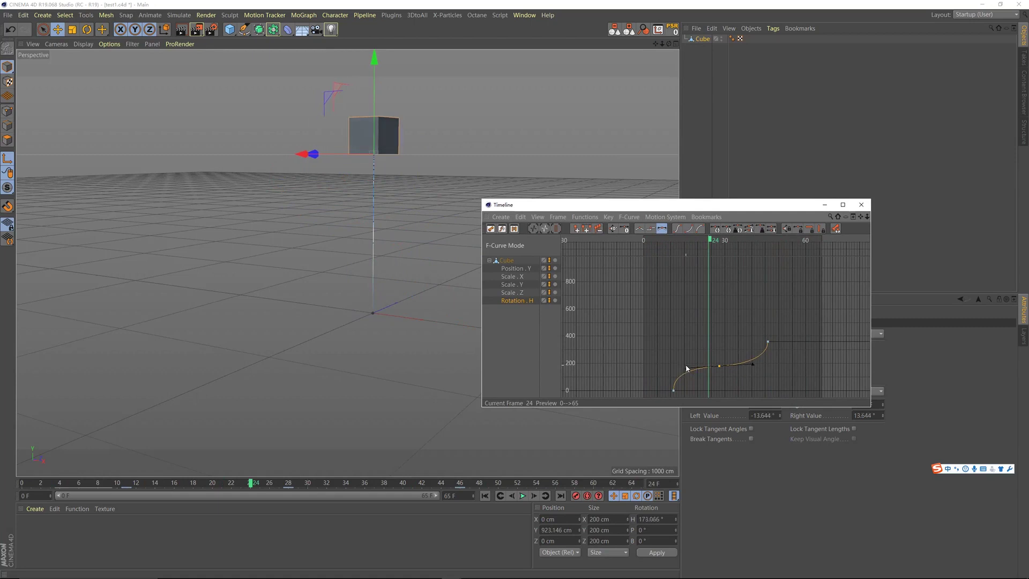
{"action": "key", "text": "F8"}
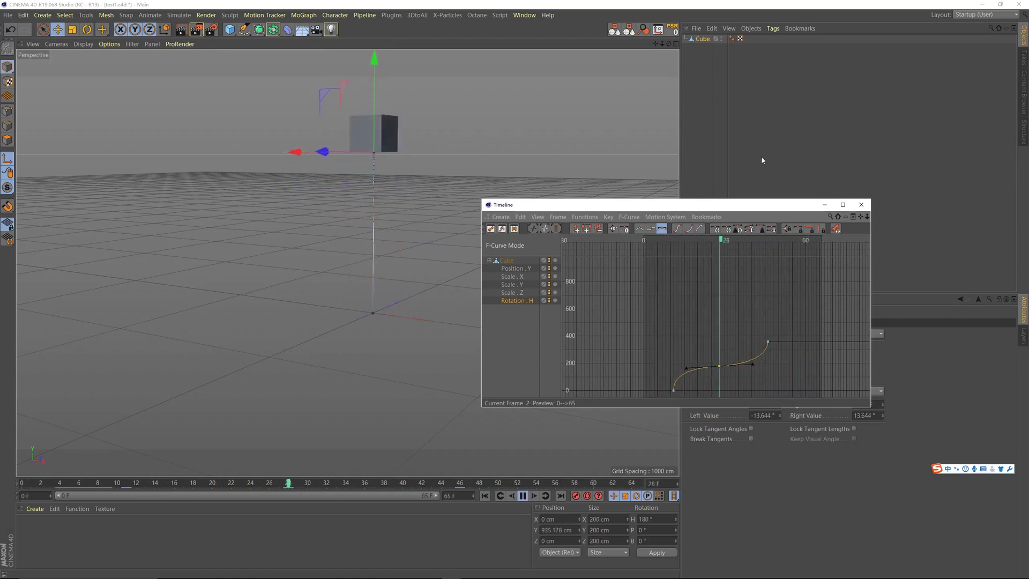
{"action": "left_click", "coordinate": [802, 115]}
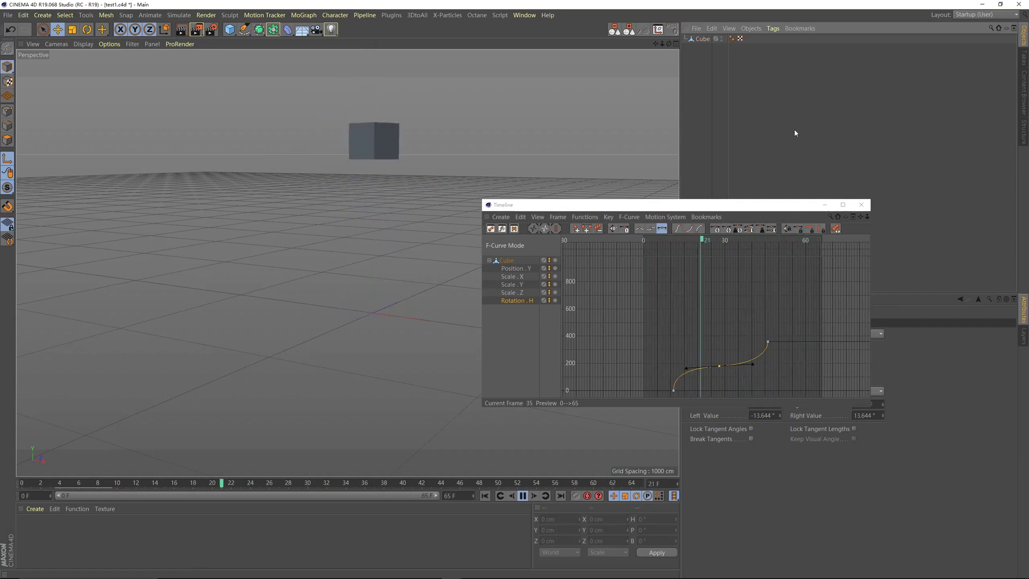
{"action": "left_click_drag", "start_coordinate": [706, 351], "coordinate": [718, 369]}
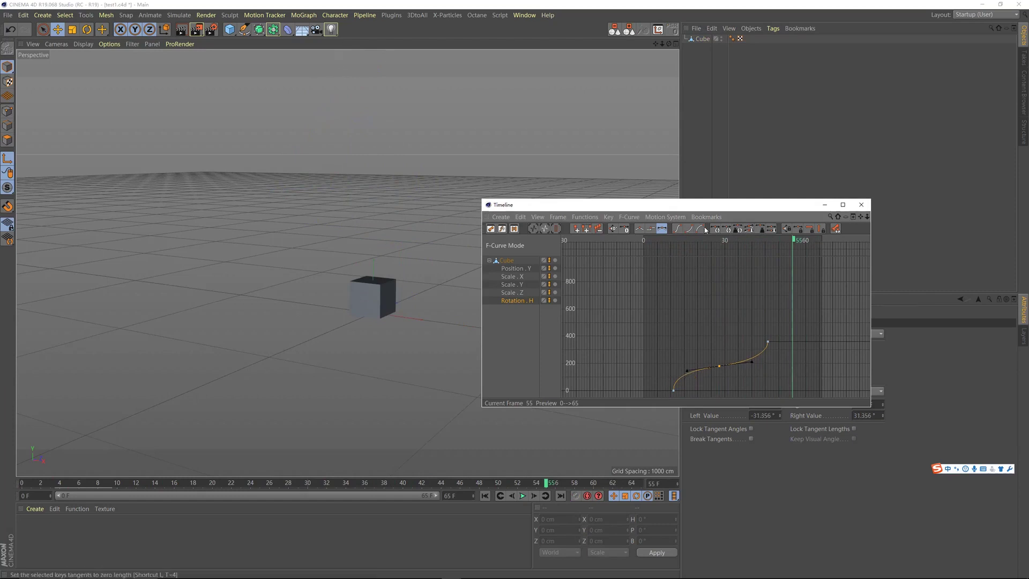
Replay the animation and scrub back to frame 6 to examine the cube's spin against its rotation curve
{"action": "key", "text": "F8"}
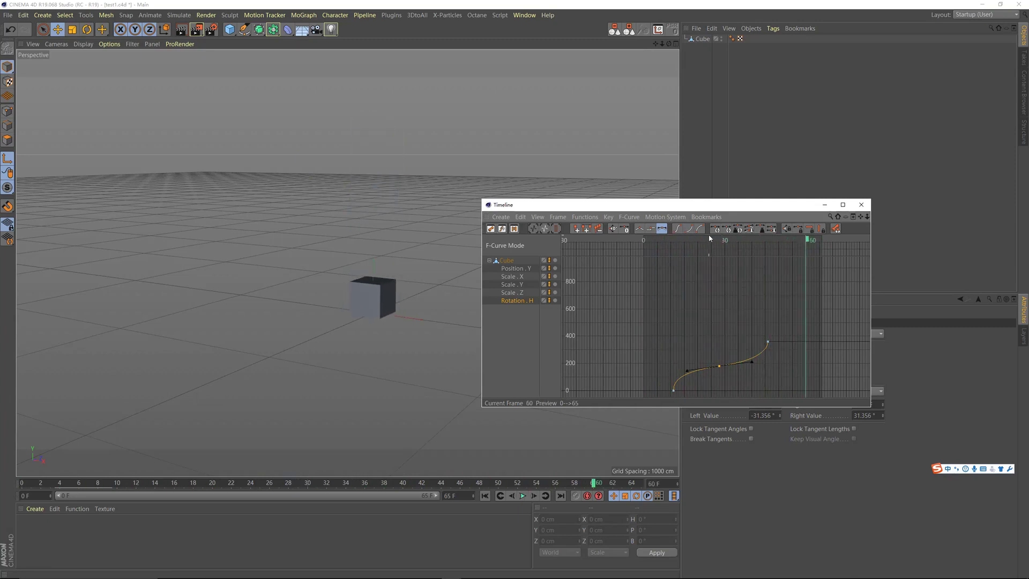
{"action": "left_click_drag", "start_coordinate": [707, 234], "coordinate": [660, 238]}
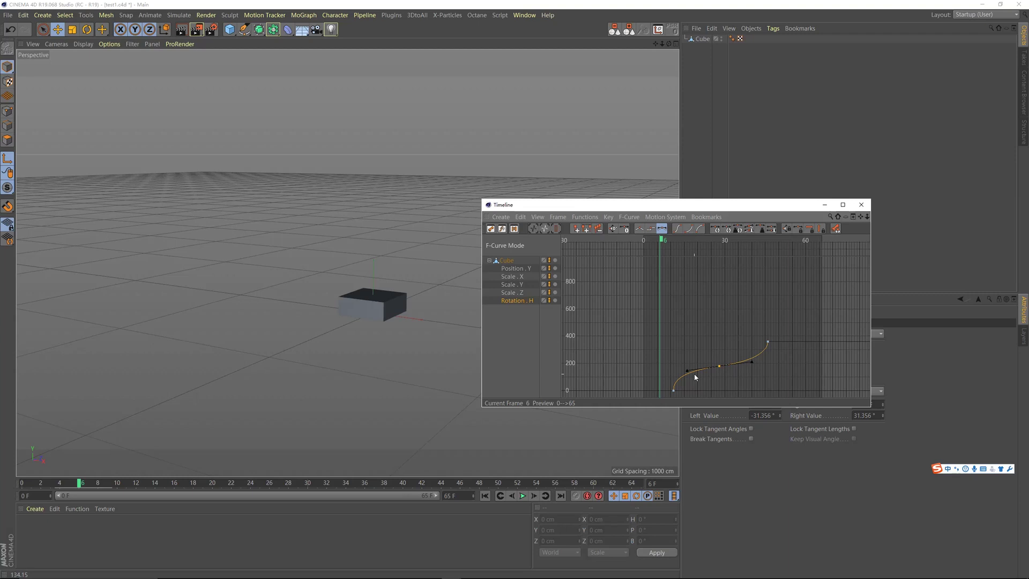
{"action": "key", "text": "F8"}
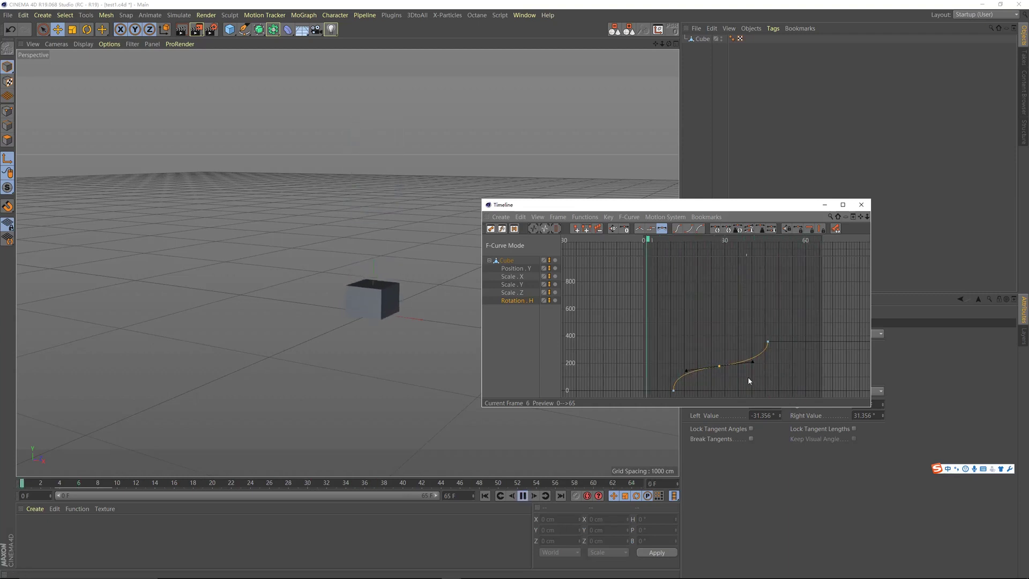
{"action": "key", "text": "F8"}
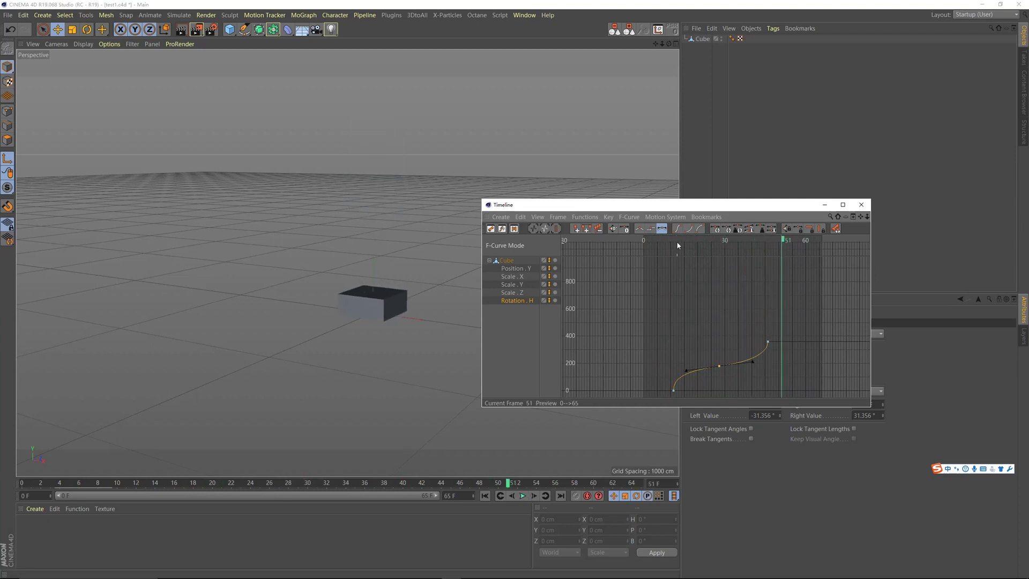
Try pitching the cube to about 62° and restore its pitch to 0°
{"action": "left_click_drag", "start_coordinate": [634, 206], "coordinate": [602, 226]}
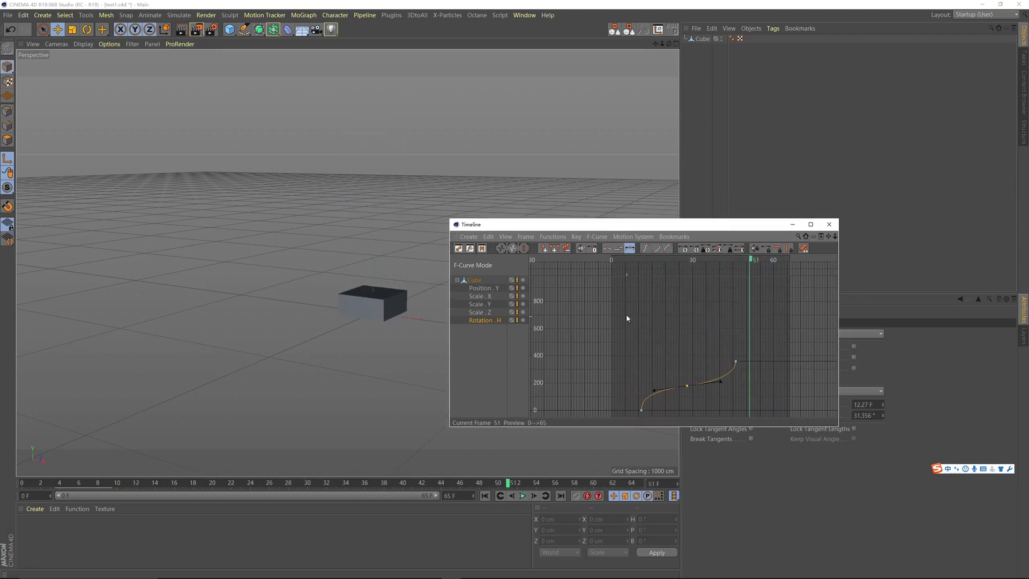
{"action": "left_click_drag", "start_coordinate": [691, 229], "coordinate": [547, 399]}
{"action": "left_click", "coordinate": [702, 39]}
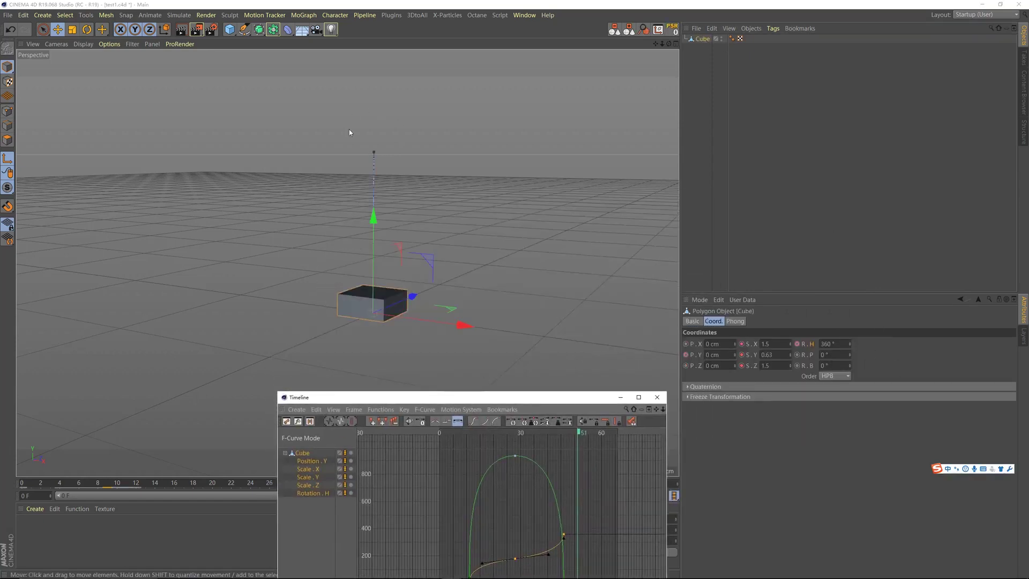
{"action": "left_click_drag", "start_coordinate": [850, 355], "coordinate": [849, 322]}
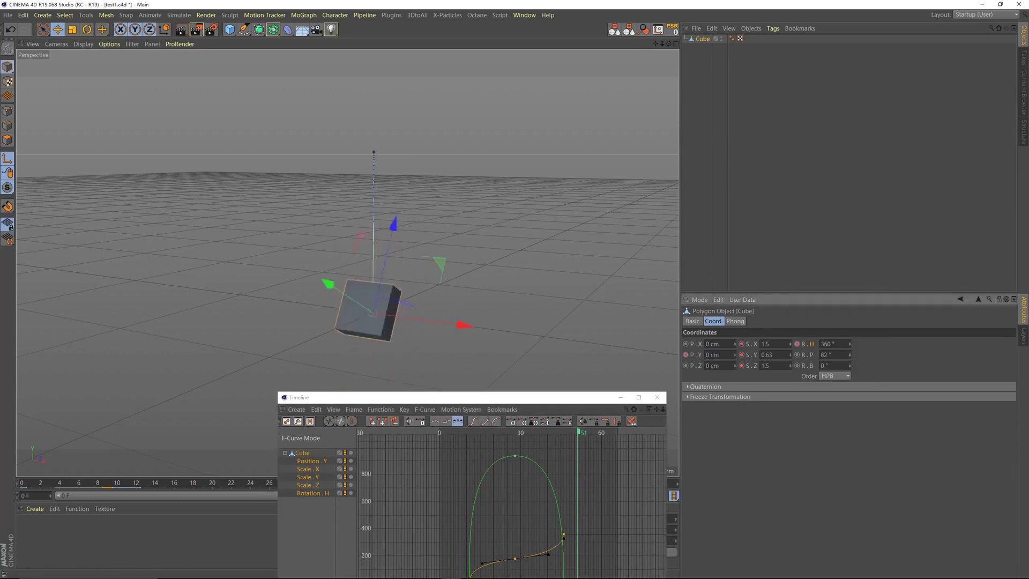
{"action": "right_click", "coordinate": [850, 355]}
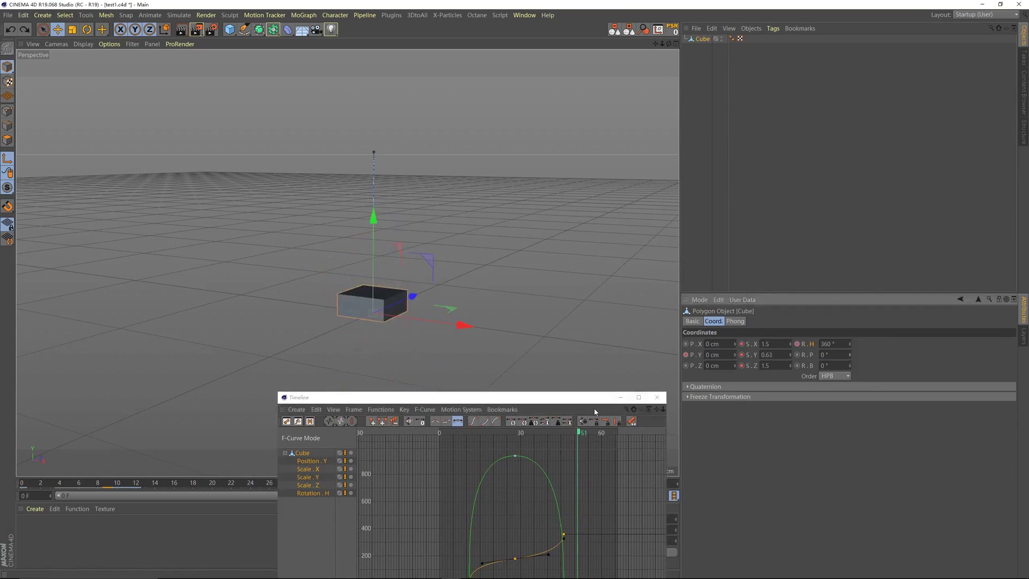
{"action": "left_click_drag", "start_coordinate": [590, 398], "coordinate": [610, 400]}
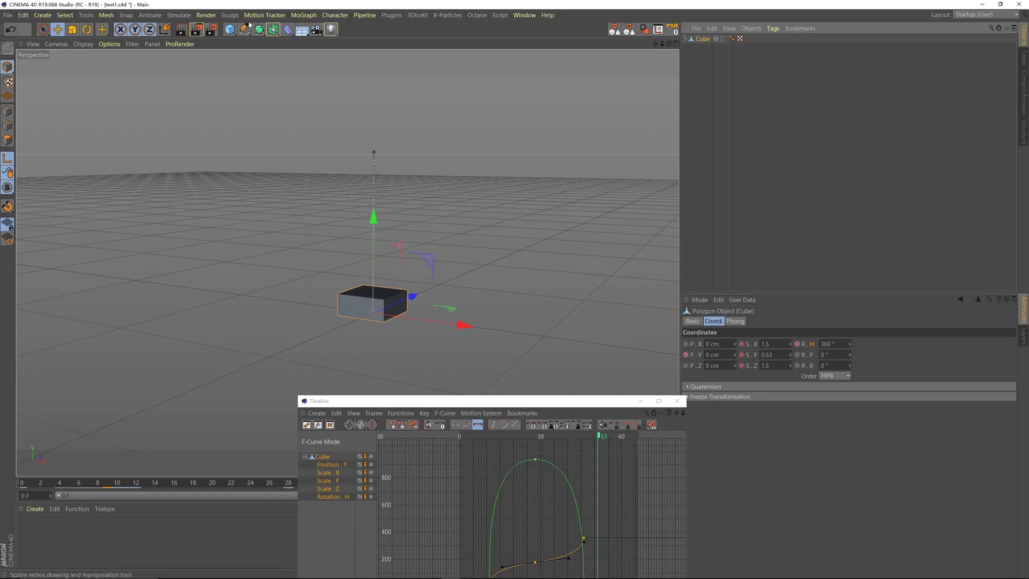
Add a Spherify deformer under the cube and subdivide all of the cube's mesh for smooth rounding
{"action": "left_click", "coordinate": [287, 30]}
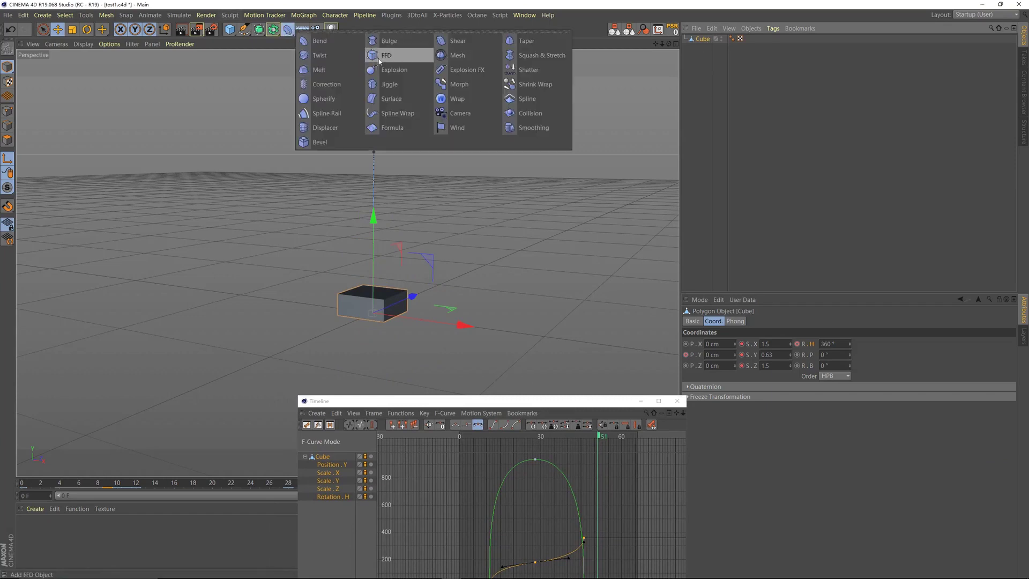
{"action": "left_click", "coordinate": [332, 100]}
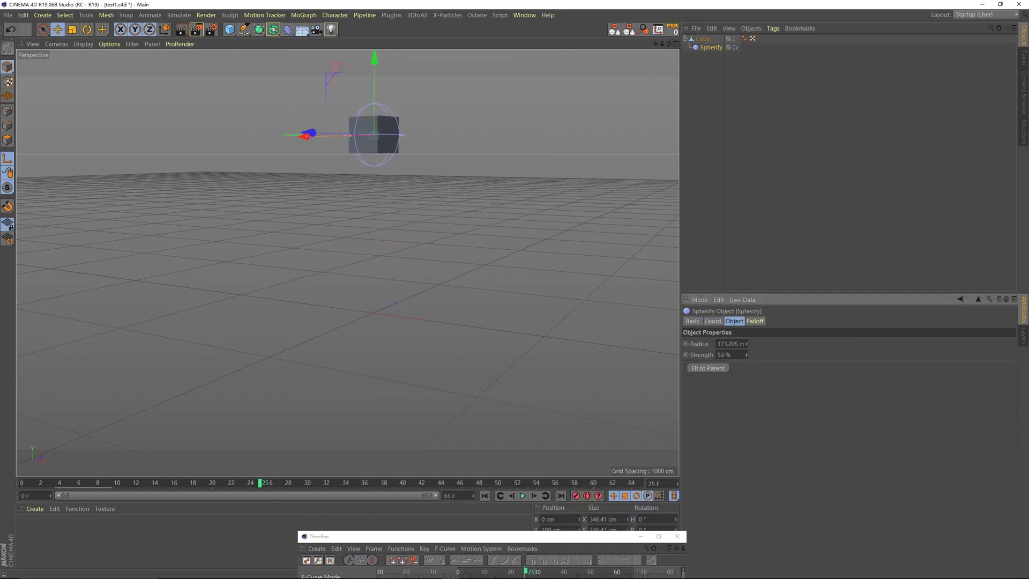
{"action": "left_click", "coordinate": [703, 39]}
{"action": "left_click", "coordinate": [12, 109]}
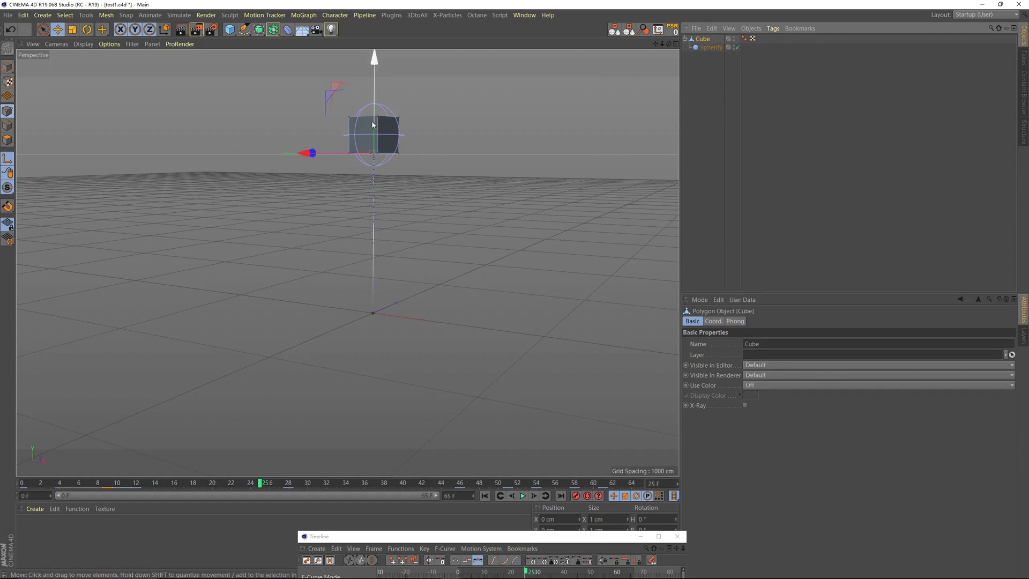
{"action": "key", "text": "ctrl+a"}
{"action": "key", "text": "u"}
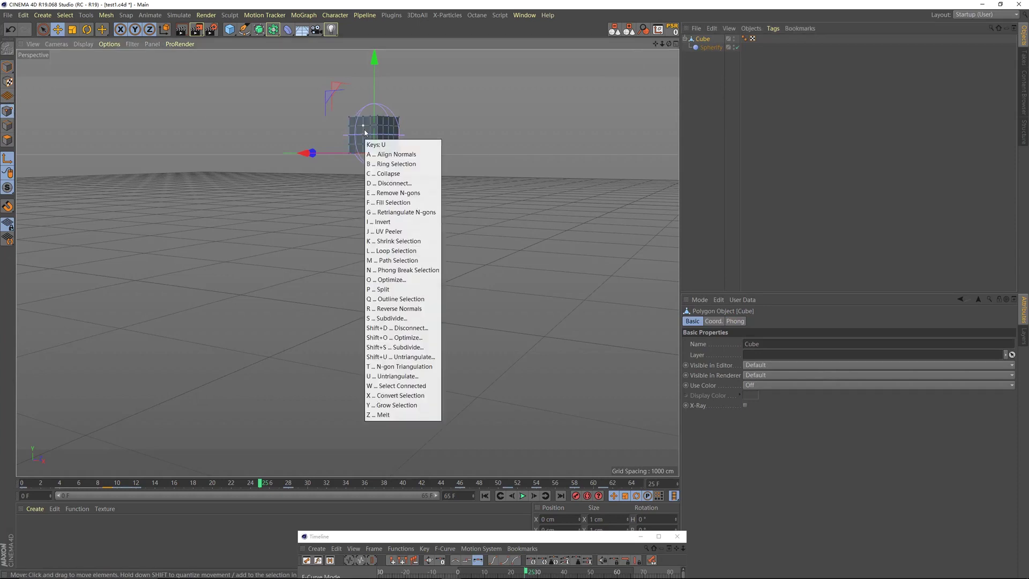
{"action": "key", "text": "o"}
{"action": "left_click", "coordinate": [781, 147]}
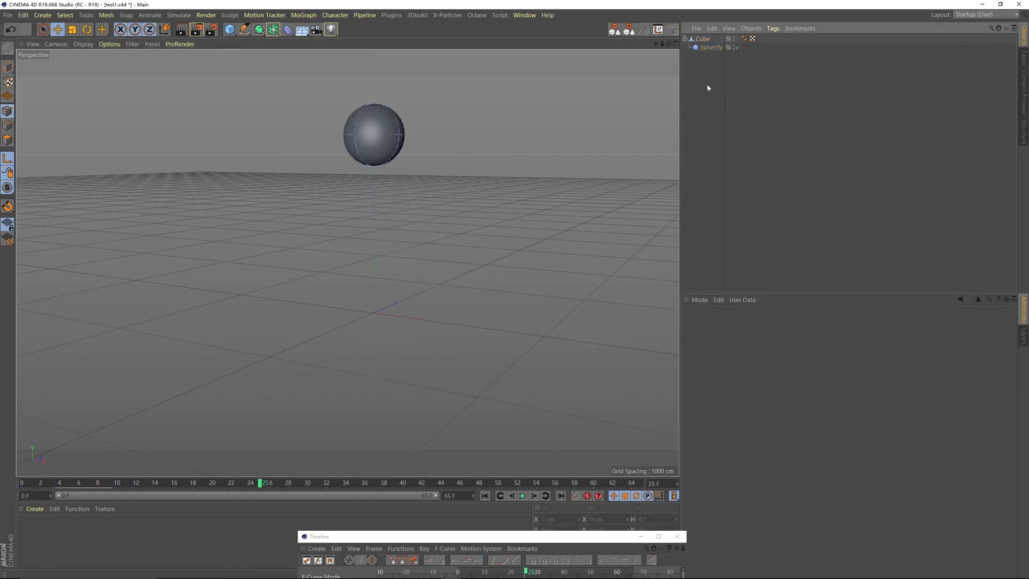
Reduce the Spherify deformer's strength to 0%
{"action": "left_click", "coordinate": [713, 48]}
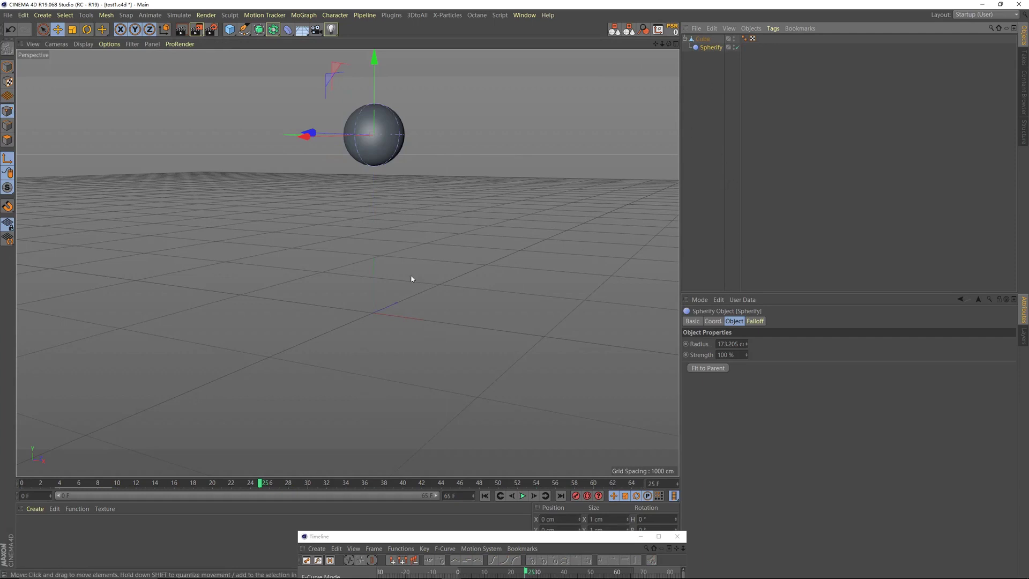
{"action": "left_click_drag", "start_coordinate": [747, 355], "coordinate": [702, 357]}
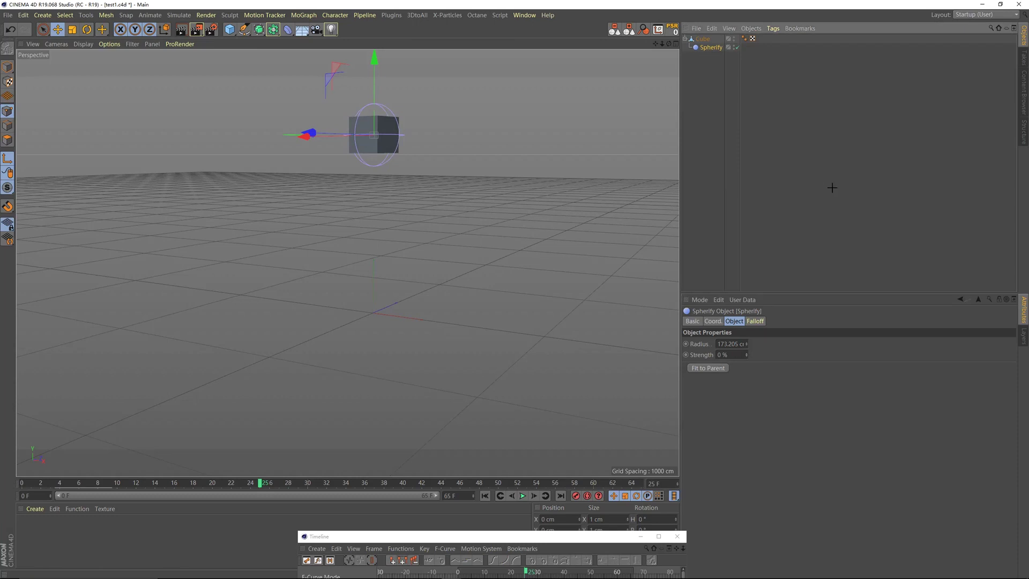
{"action": "left_click", "coordinate": [733, 156]}
{"action": "left_click", "coordinate": [707, 48]}
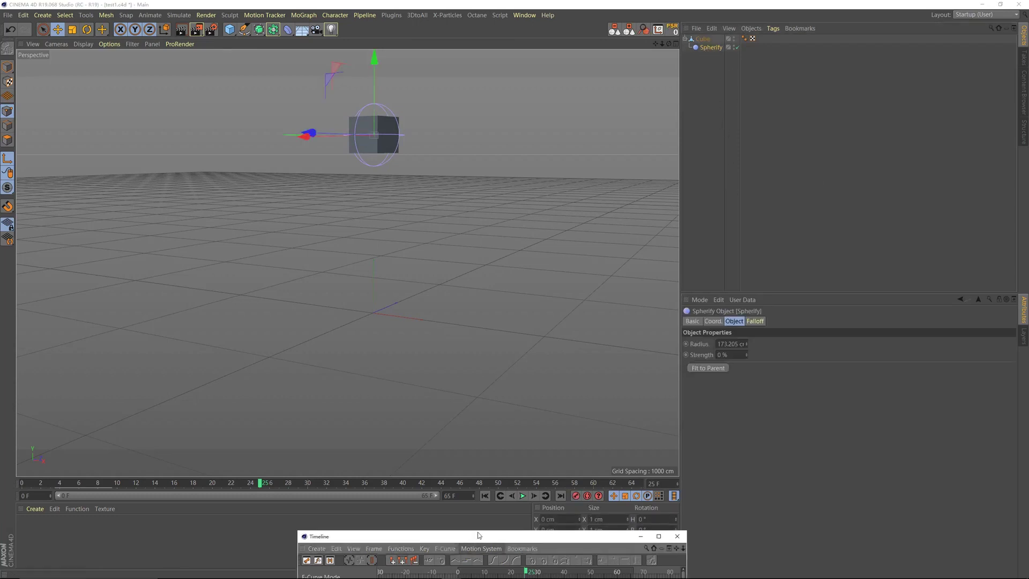
Examine the cube's F-Curves and the Rotation H key at frame 28, and close the timeline
{"action": "left_click_drag", "start_coordinate": [478, 534], "coordinate": [481, 225]}
{"action": "left_click_drag", "start_coordinate": [506, 294], "coordinate": [506, 459]}
{"action": "left_click", "coordinate": [703, 40]}
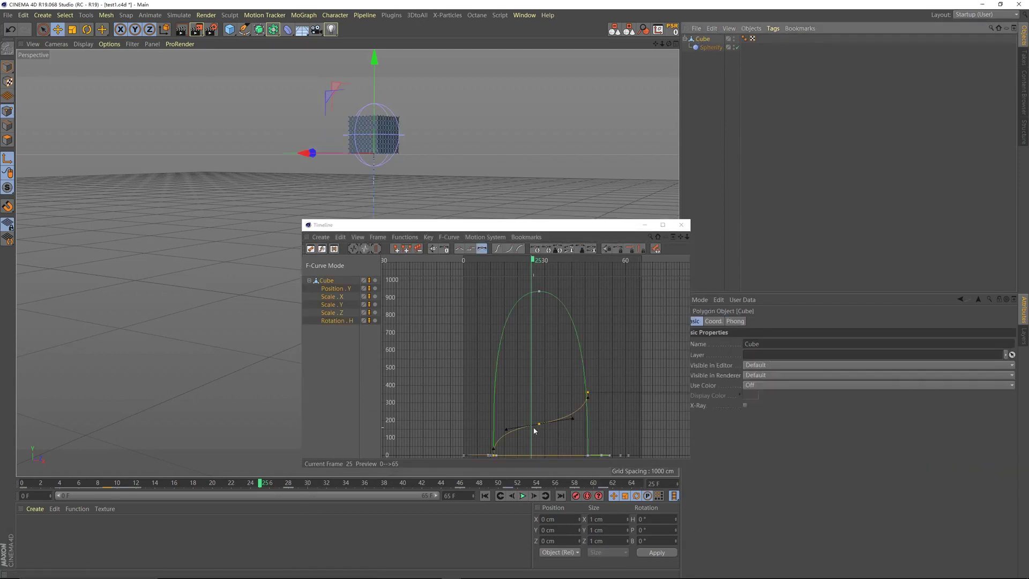
{"action": "left_click", "coordinate": [539, 424]}
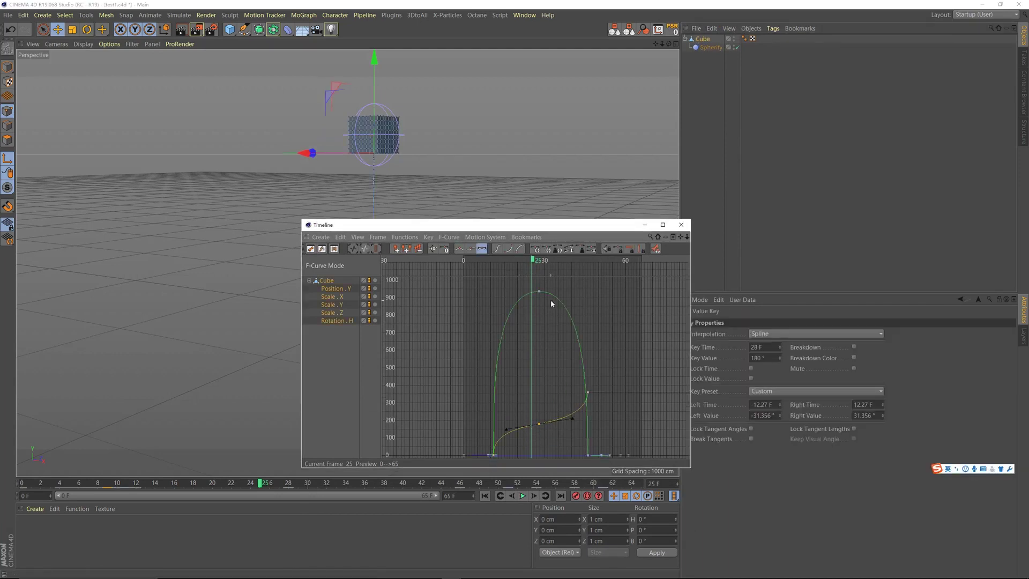
{"action": "left_click_drag", "start_coordinate": [494, 219], "coordinate": [540, 219]}
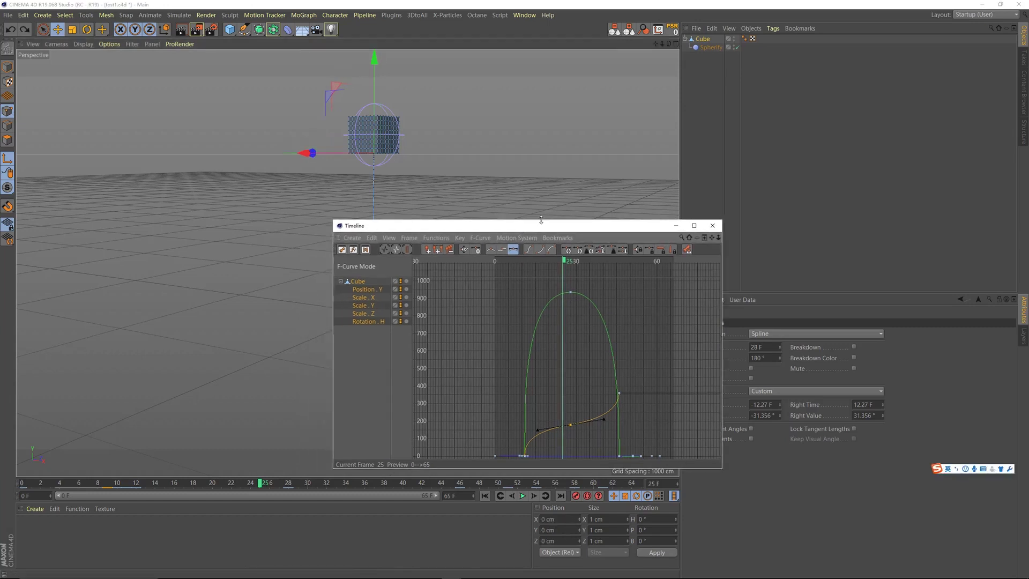
{"action": "left_click", "coordinate": [712, 226]}
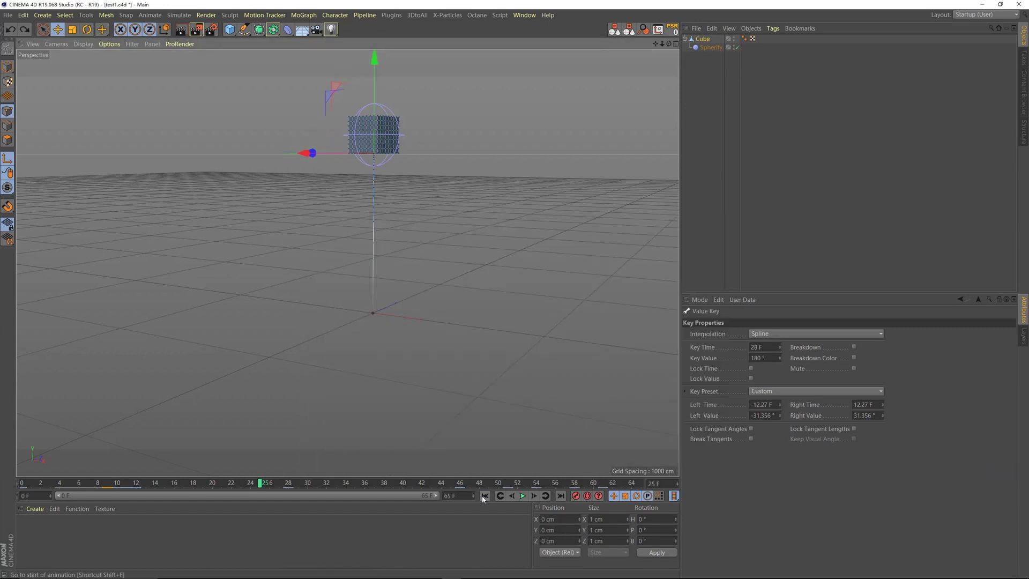
Play the animation from the first frame with the cube deselected to review the jump and spin
{"action": "left_click", "coordinate": [484, 495]}
{"action": "left_click", "coordinate": [523, 496]}
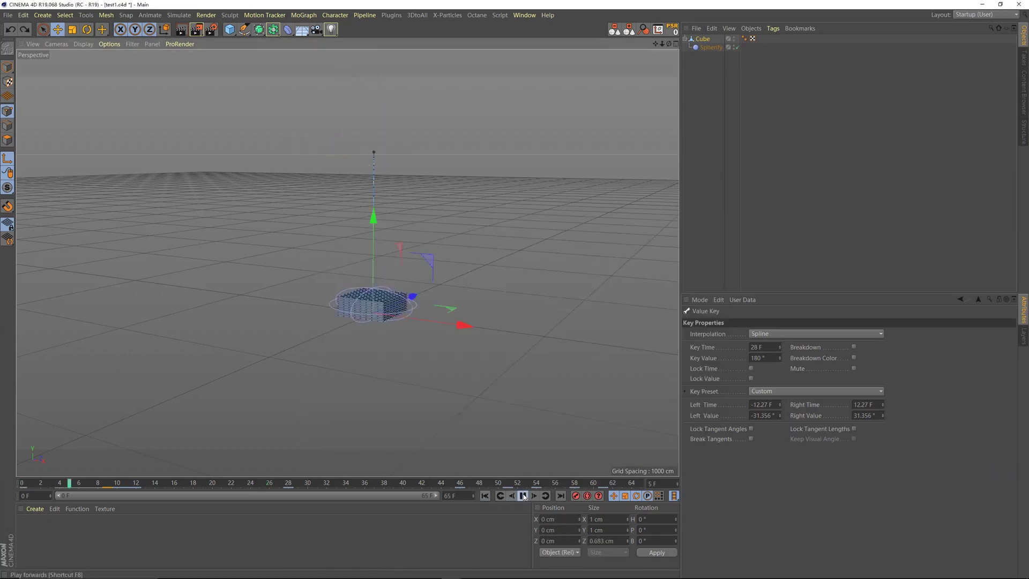
{"action": "left_click", "coordinate": [804, 207]}
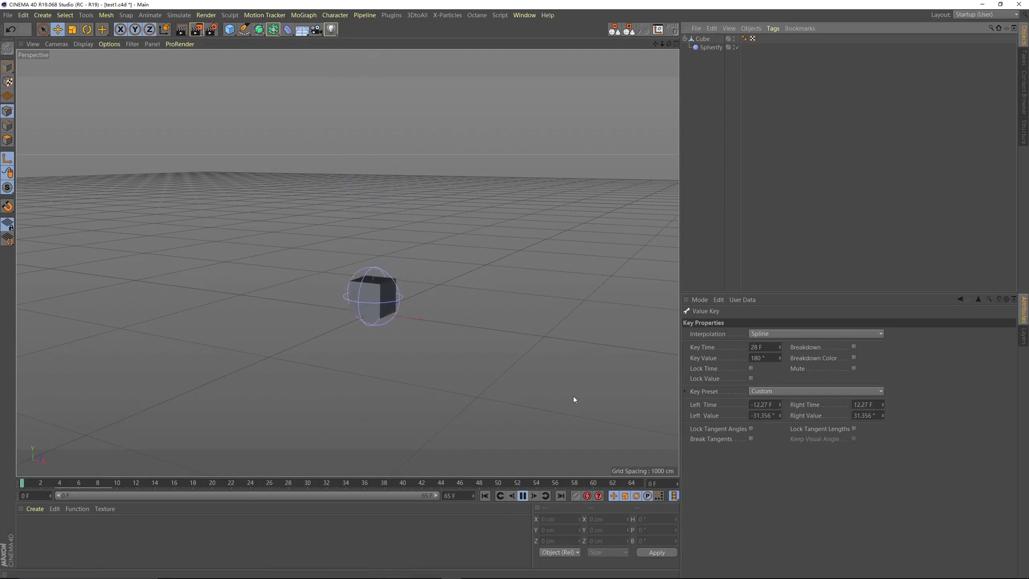
{"action": "left_click", "coordinate": [521, 498]}
Add a floor plane beneath the cube and enlarge it to about 4300 by 4497 cm, extending it further in both directions
{"action": "left_click_drag", "start_coordinate": [406, 341], "coordinate": [361, 303], "text": "alt"}
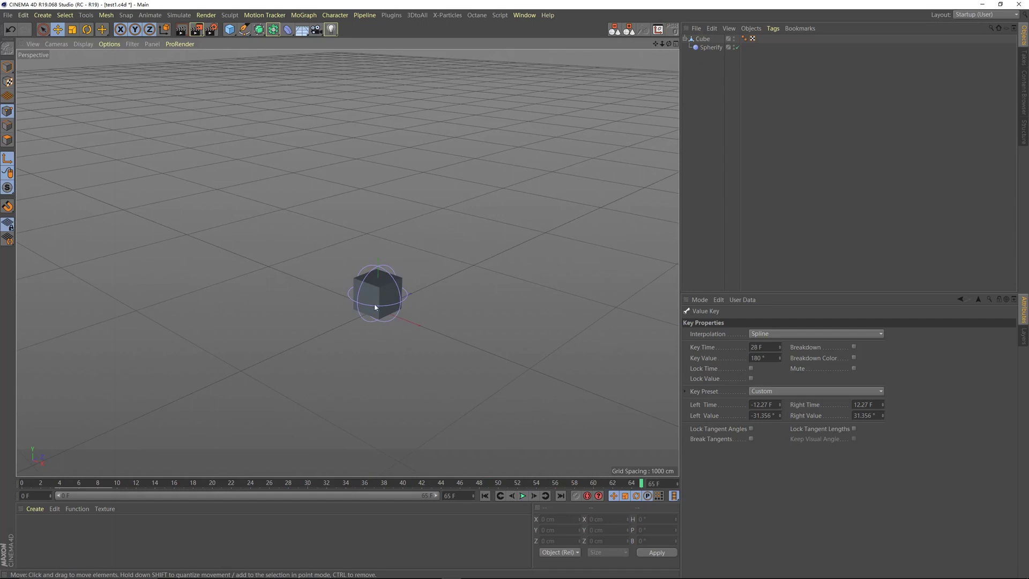
{"action": "left_click_drag", "start_coordinate": [229, 29], "coordinate": [324, 57]}
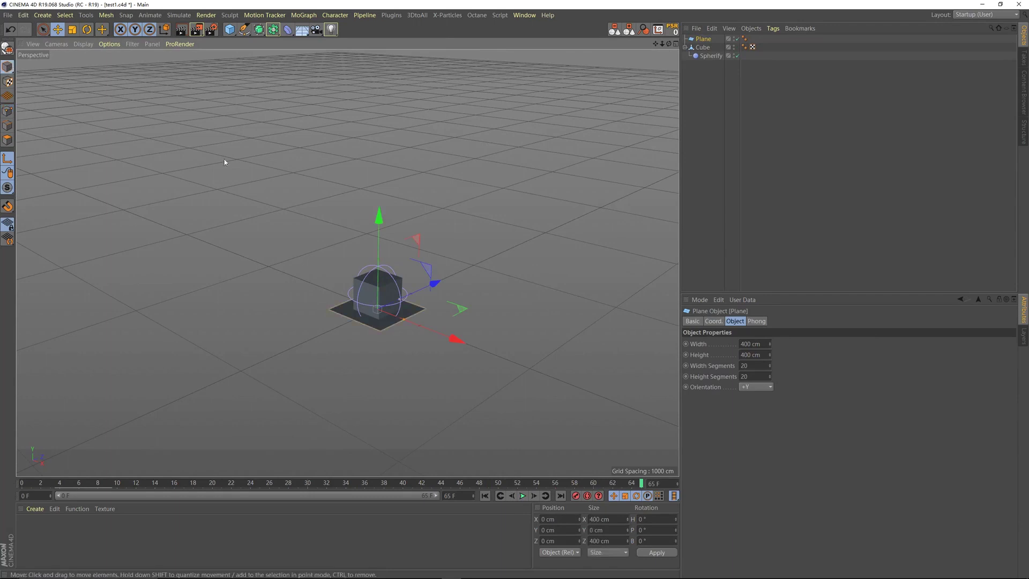
{"action": "left_click_drag", "start_coordinate": [399, 320], "coordinate": [632, 408]}
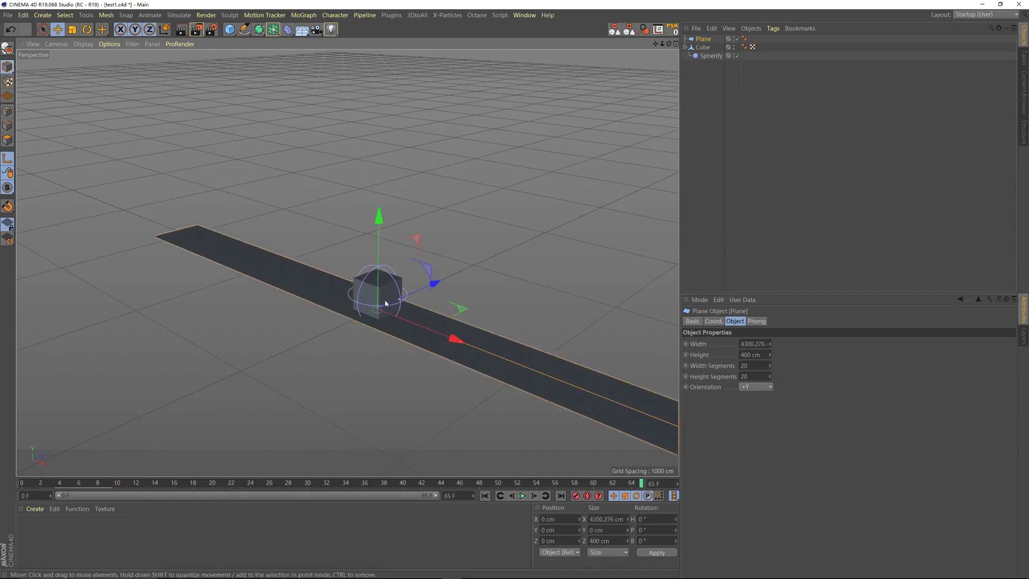
{"action": "left_click_drag", "start_coordinate": [400, 304], "coordinate": [565, 236]}
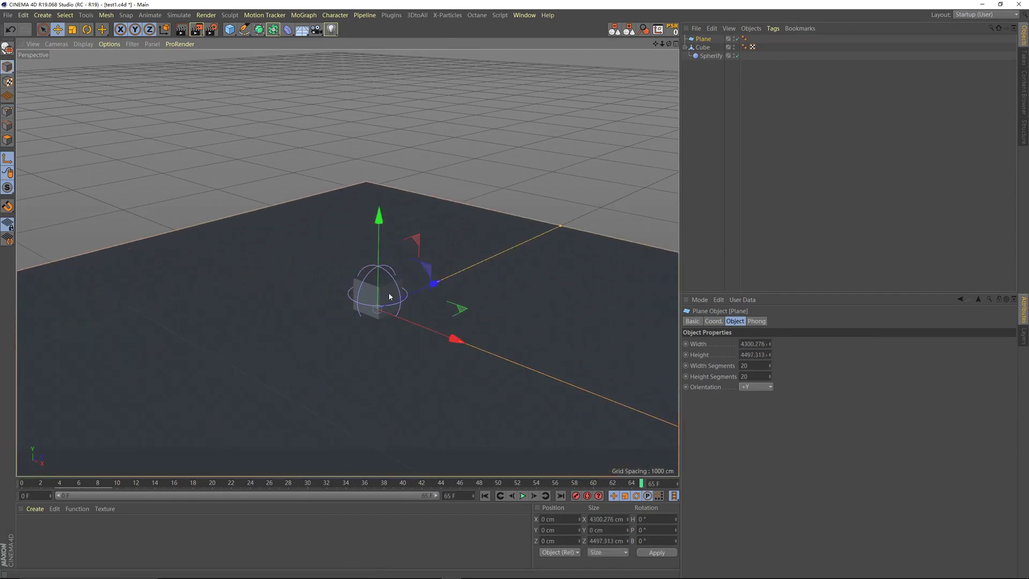
{"action": "middle_click_drag", "start_coordinate": [388, 293], "coordinate": [333, 250], "text": "alt"}
{"action": "scroll", "coordinate": [338, 248], "scroll_direction": "down", "scroll_amount": 4}
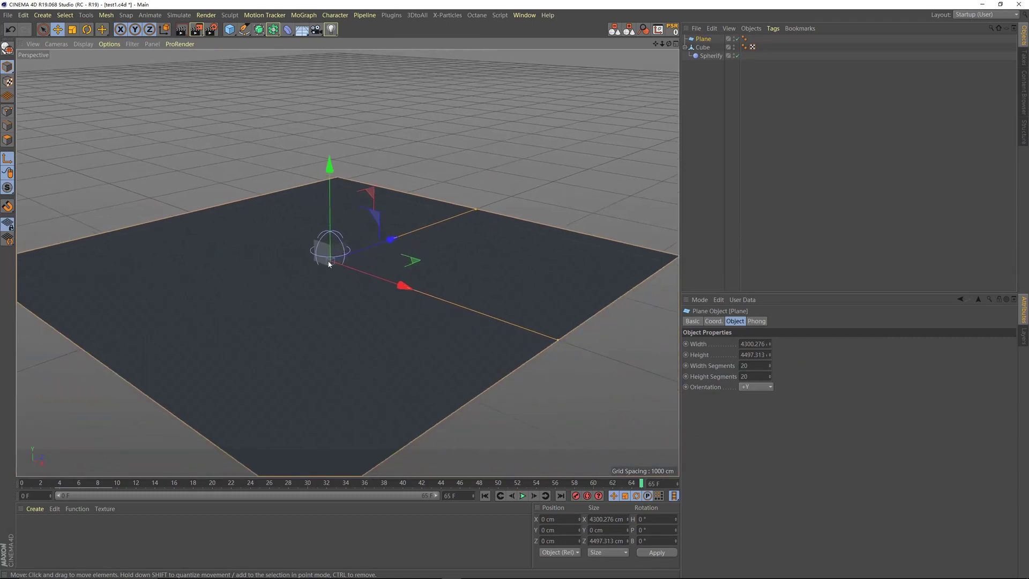
{"action": "left_click_drag", "start_coordinate": [566, 346], "coordinate": [618, 333]}
{"action": "left_click_drag", "start_coordinate": [464, 212], "coordinate": [377, 306]}
Play the animation and duplicate the cube together with its Spherify deformer
{"action": "left_click", "coordinate": [523, 495]}
{"action": "left_click", "coordinate": [485, 496]}
{"action": "left_click", "coordinate": [700, 47]}
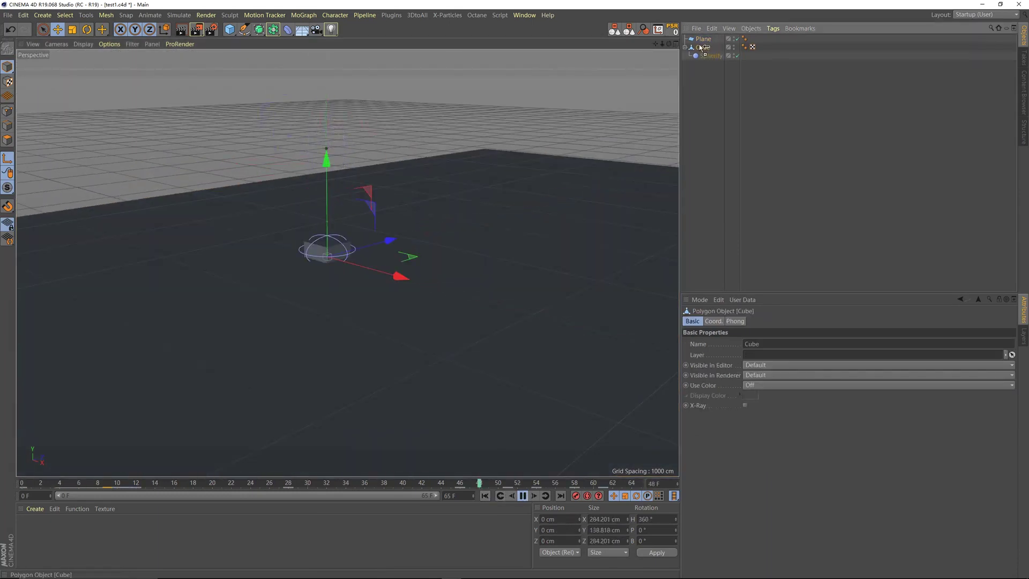
{"action": "left_click_drag", "start_coordinate": [699, 46], "coordinate": [701, 44], "text": "ctrl"}
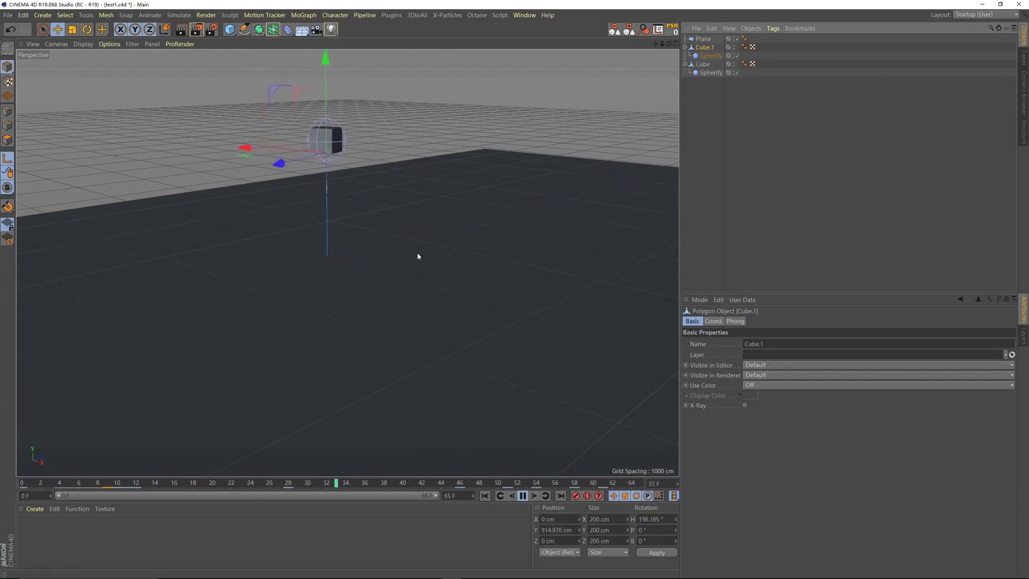
{"action": "key", "text": "space"}
Delete the Spherify deformers from both cubes, and play the animation to check it before returning to the first frame
{"action": "left_click", "coordinate": [712, 56]}
{"action": "key", "text": "Delete"}
{"action": "left_click", "coordinate": [707, 66]}
{"action": "key", "text": "Delete"}
{"action": "left_click", "coordinate": [704, 48]}
{"action": "key", "text": "space"}
{"action": "left_click", "coordinate": [523, 496]}
{"action": "left_click", "coordinate": [485, 496]}
Group the duplicate cube in a null and, with axis modification disabled, move the null about 1655 cm along Z
{"action": "left_click", "coordinate": [704, 48]}
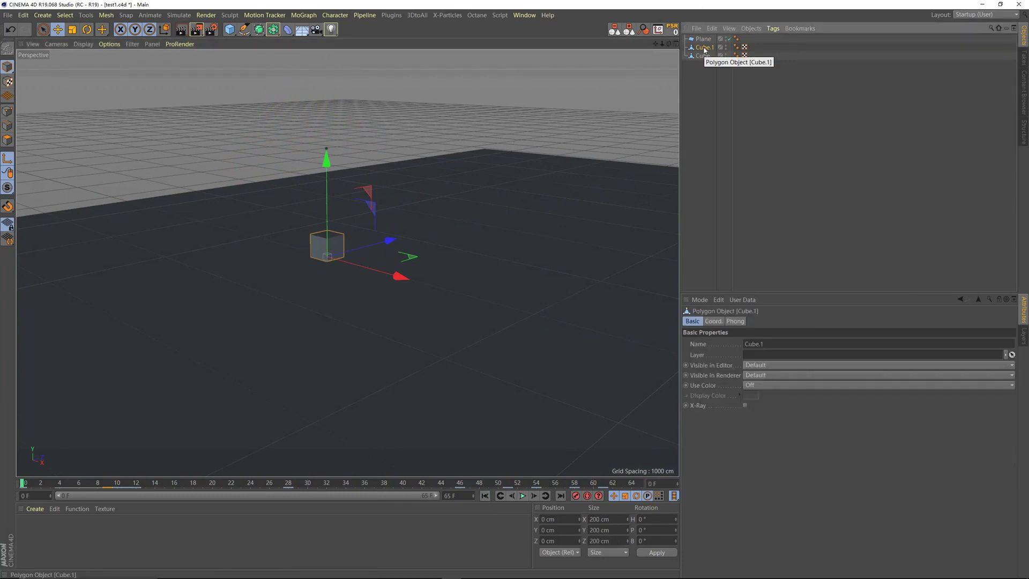
{"action": "key", "text": "alt+g"}
{"action": "left_click", "coordinate": [686, 48]}
{"action": "left_click_drag", "start_coordinate": [390, 240], "coordinate": [505, 210]}
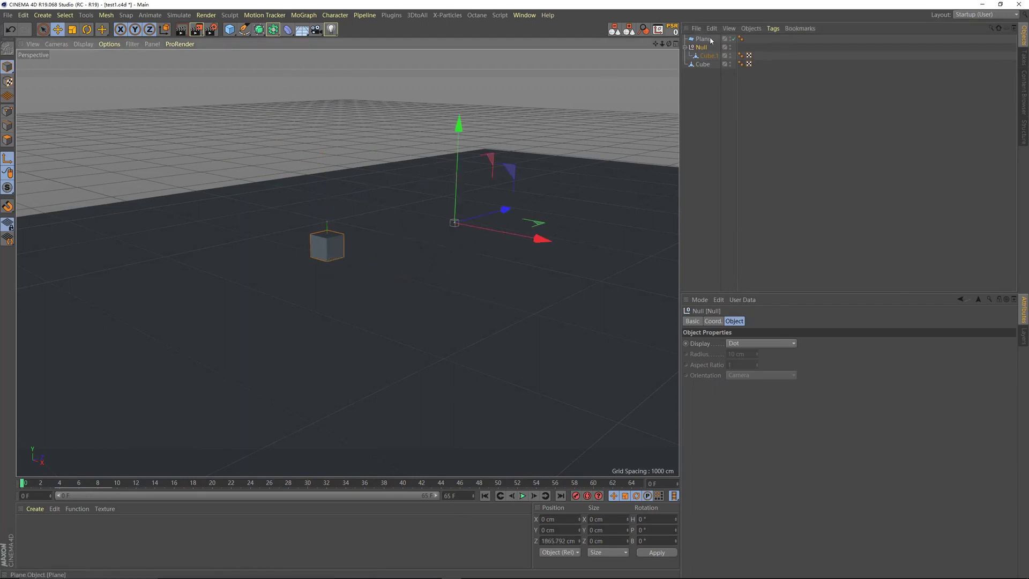
{"action": "key", "text": "ctrl+z"}
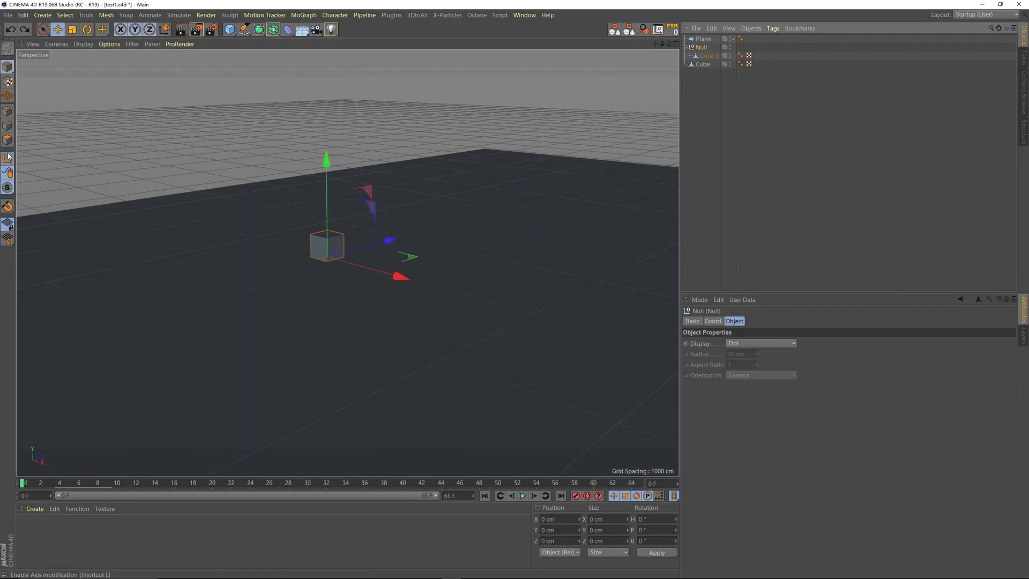
{"action": "key", "text": "ctrl+y"}
Play both cubes' animation from the first frame and examine the original cube's keyed coordinates
{"action": "left_click", "coordinate": [523, 495]}
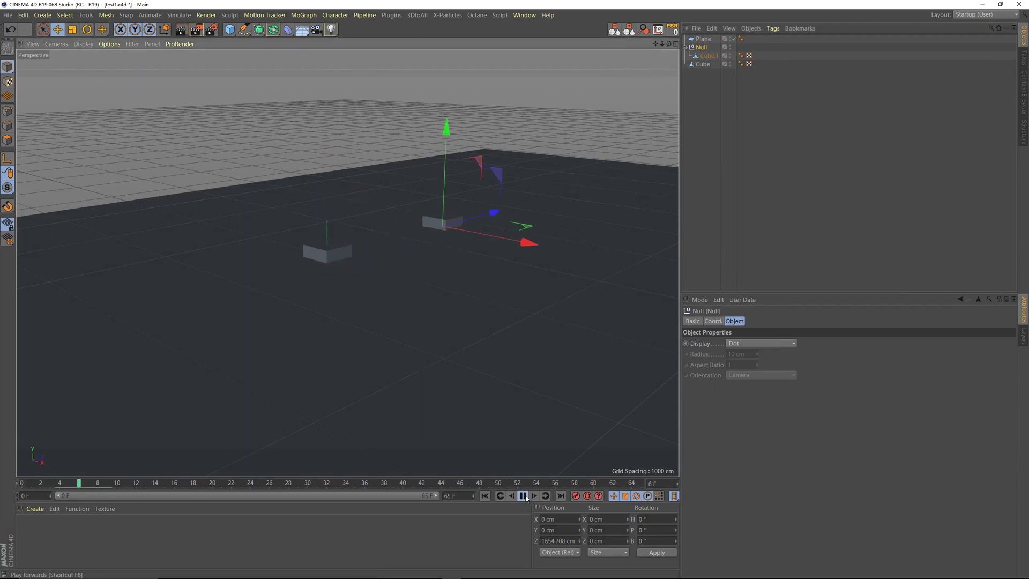
{"action": "left_click", "coordinate": [484, 496]}
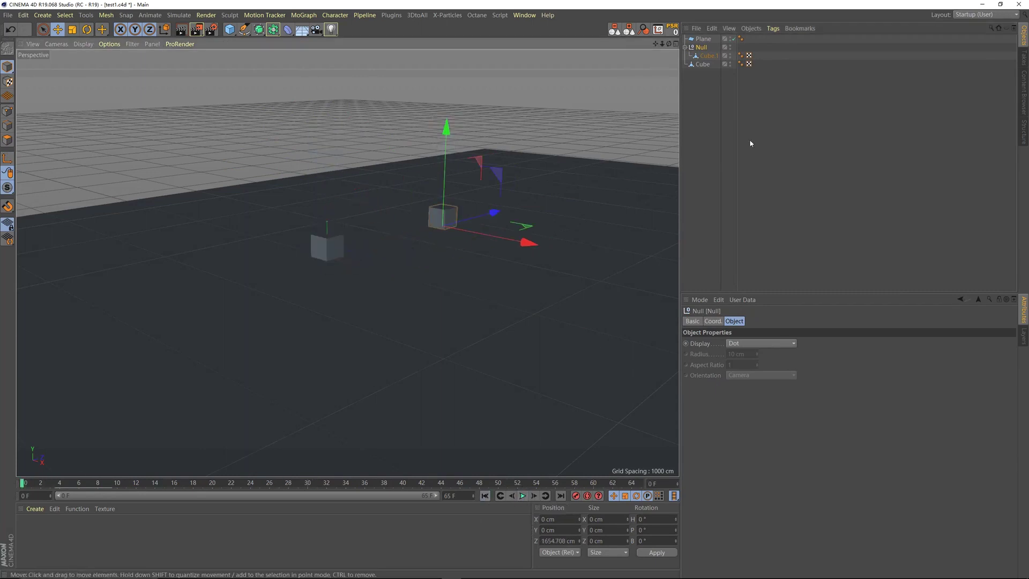
{"action": "left_click", "coordinate": [702, 65]}
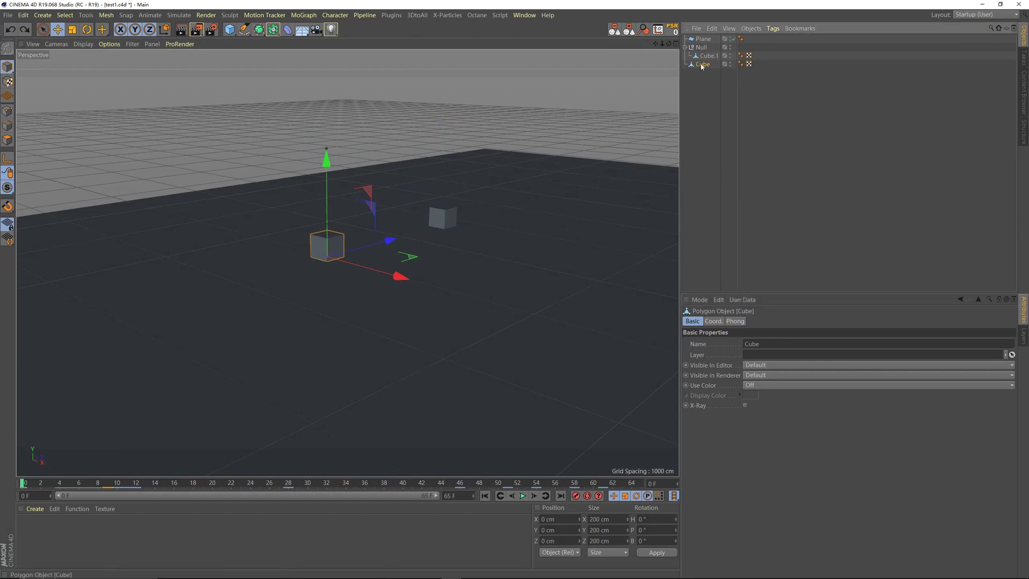
{"action": "left_click", "coordinate": [714, 321]}
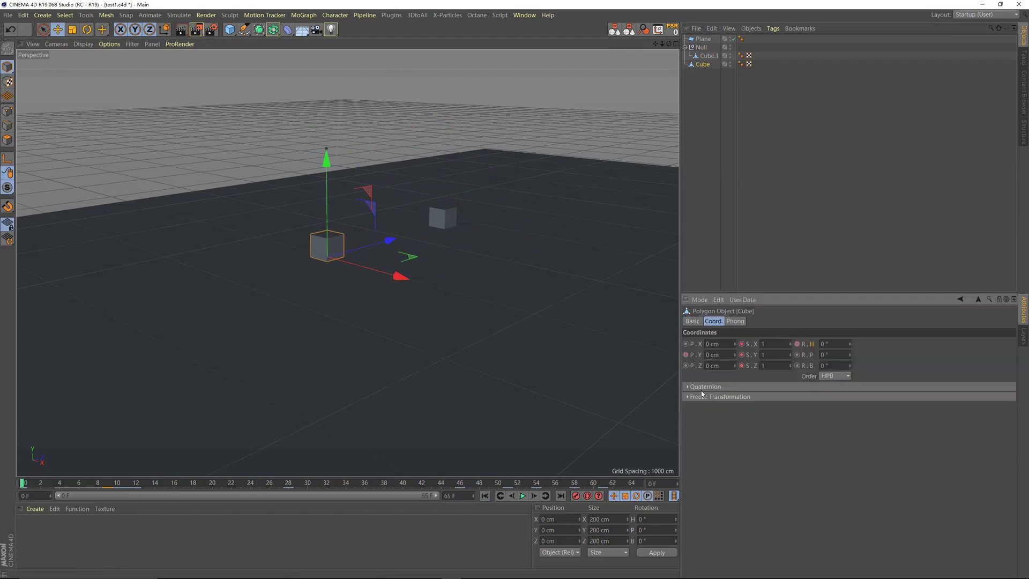
Move the null to about 1839 cm on Z, duplicate it with the copy at about -1450 cm, and play the animation
{"action": "left_click", "coordinate": [701, 47]}
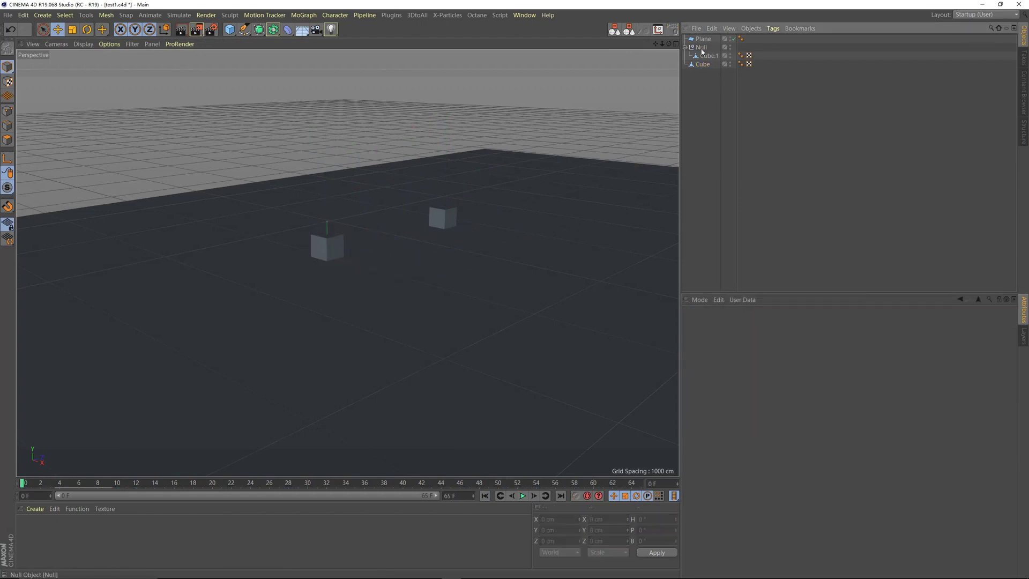
{"action": "left_click_drag", "start_coordinate": [491, 207], "coordinate": [252, 291]}
{"action": "left_click", "coordinate": [523, 496]}
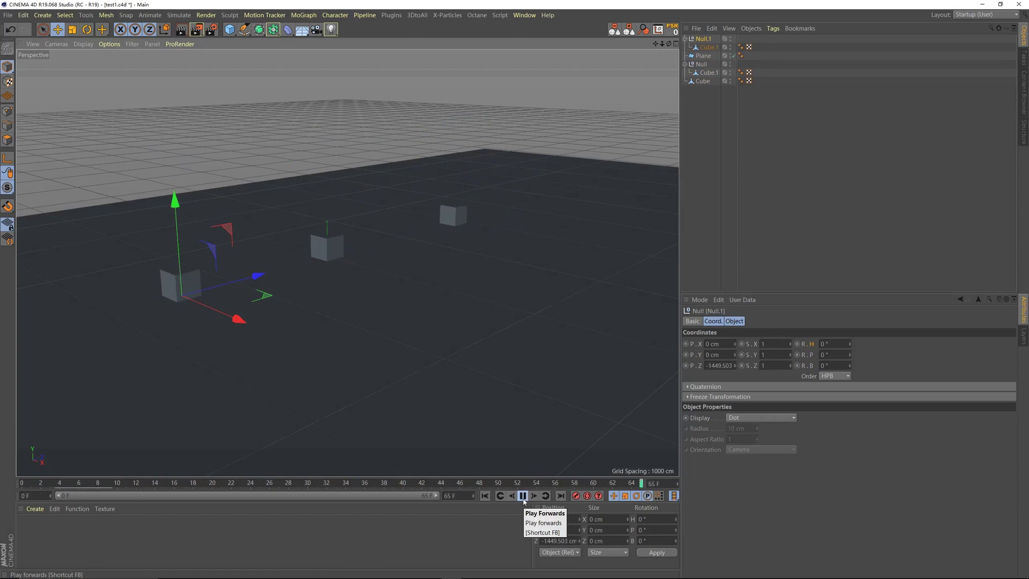
{"action": "left_click", "coordinate": [520, 496]}
{"action": "left_click", "coordinate": [485, 495]}
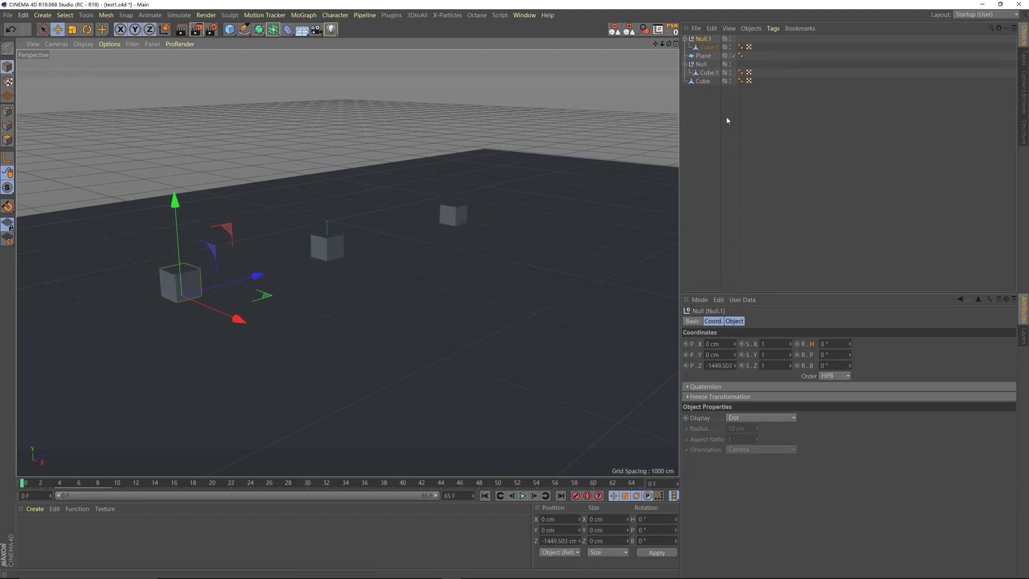
Open the Timeline for the cube in the duplicated null and collapse the tracks of both copied cubes
{"action": "left_click", "coordinate": [707, 48]}
{"action": "key", "text": "shift+F3"}
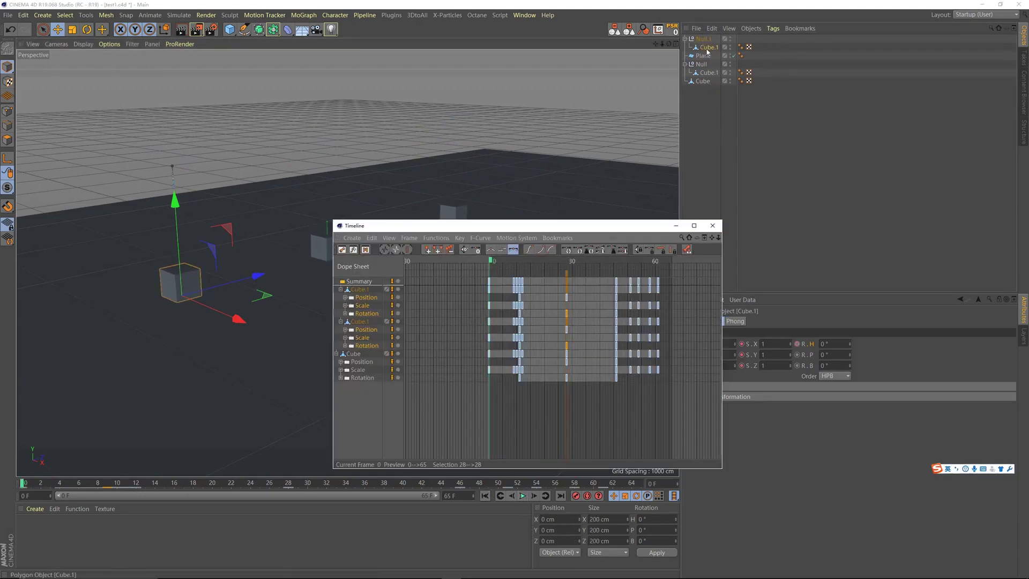
{"action": "left_click", "coordinate": [708, 49]}
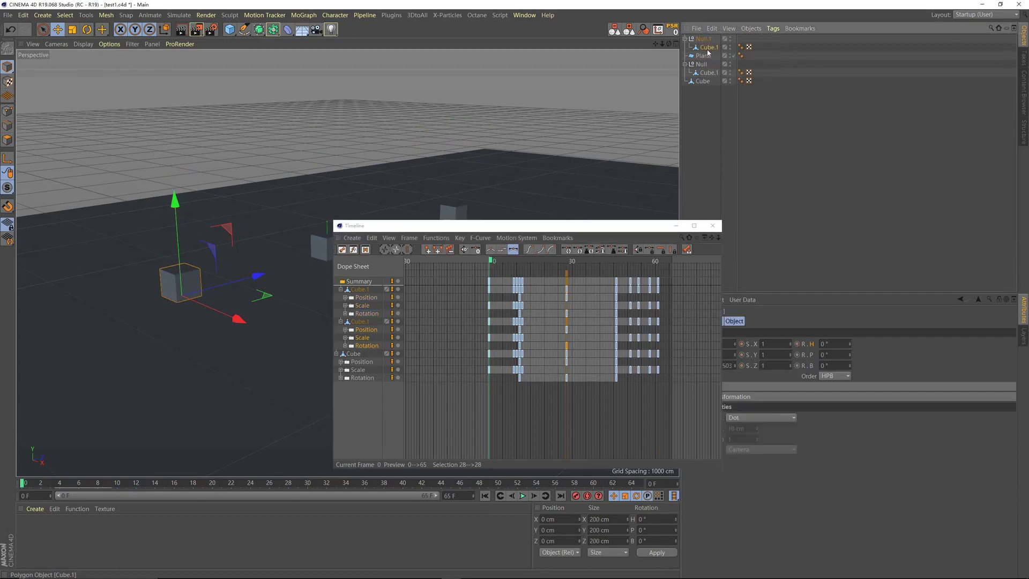
{"action": "left_click", "coordinate": [340, 290]}
{"action": "left_click", "coordinate": [341, 298]}
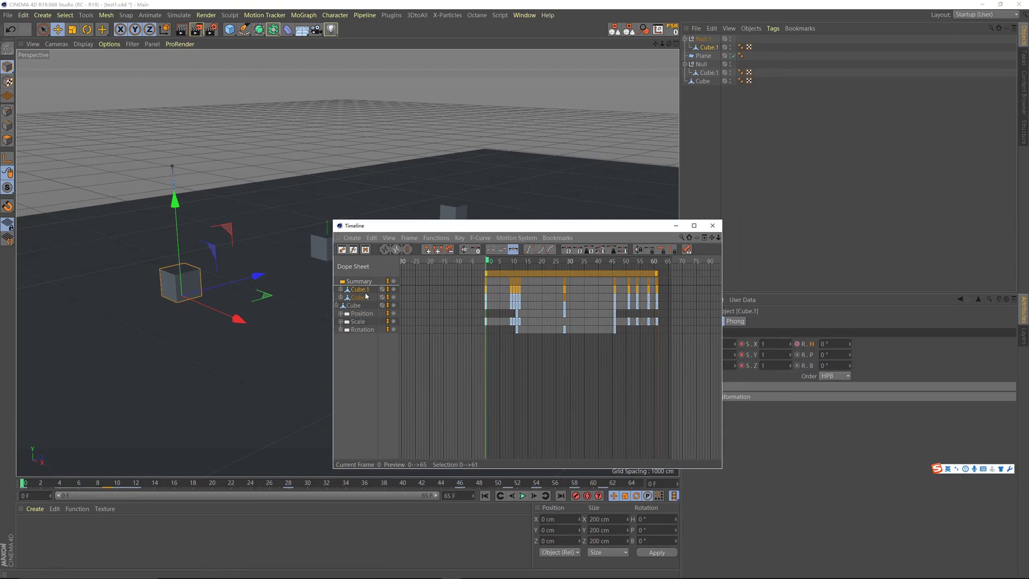
Shift all keys of the cube in the duplicated null about 6 frames later and play the animation
{"action": "left_click", "coordinate": [354, 293]}
{"action": "left_click_drag", "start_coordinate": [498, 273], "coordinate": [515, 273]}
{"action": "left_click_drag", "start_coordinate": [510, 225], "coordinate": [493, 435]}
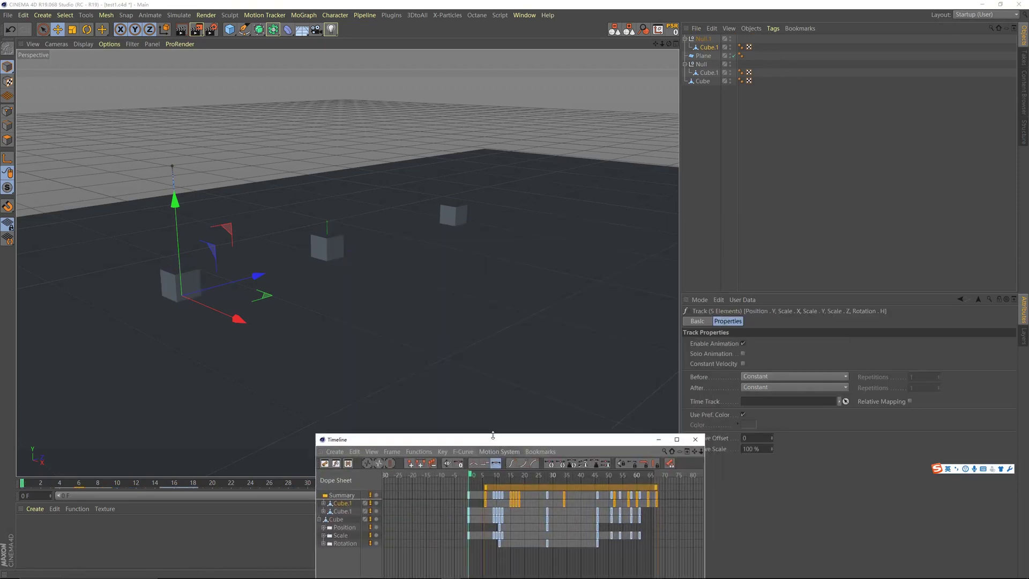
{"action": "key", "text": "F8"}
{"action": "left_click_drag", "start_coordinate": [521, 440], "coordinate": [412, 229]}
Shift all keys of the cube in the first null so that its animation starts at frame 4
{"action": "left_click", "coordinate": [701, 64]}
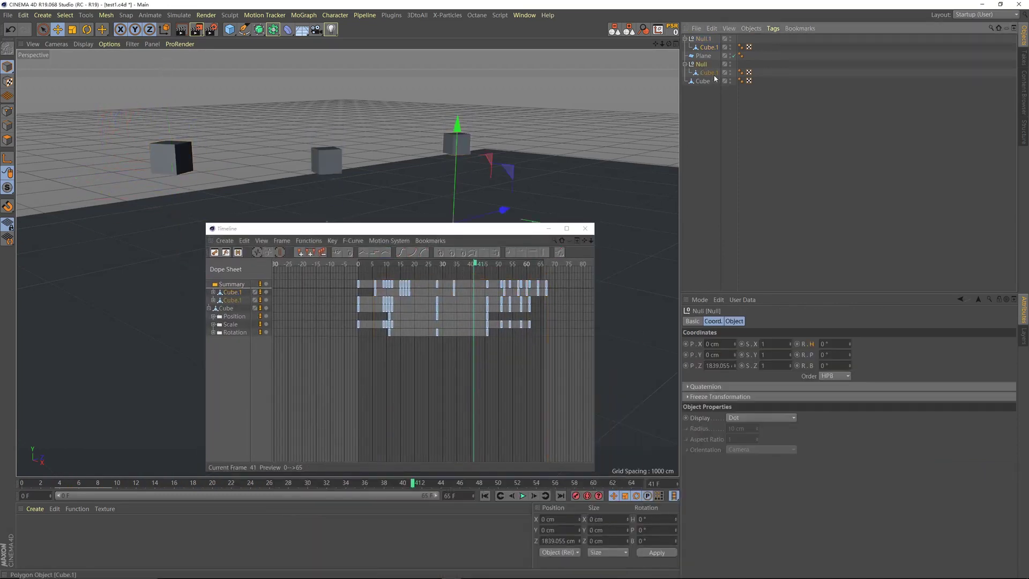
{"action": "left_click", "coordinate": [709, 73]}
{"action": "left_click_drag", "start_coordinate": [390, 276], "coordinate": [401, 276]}
{"action": "left_click_drag", "start_coordinate": [398, 229], "coordinate": [549, 294]}
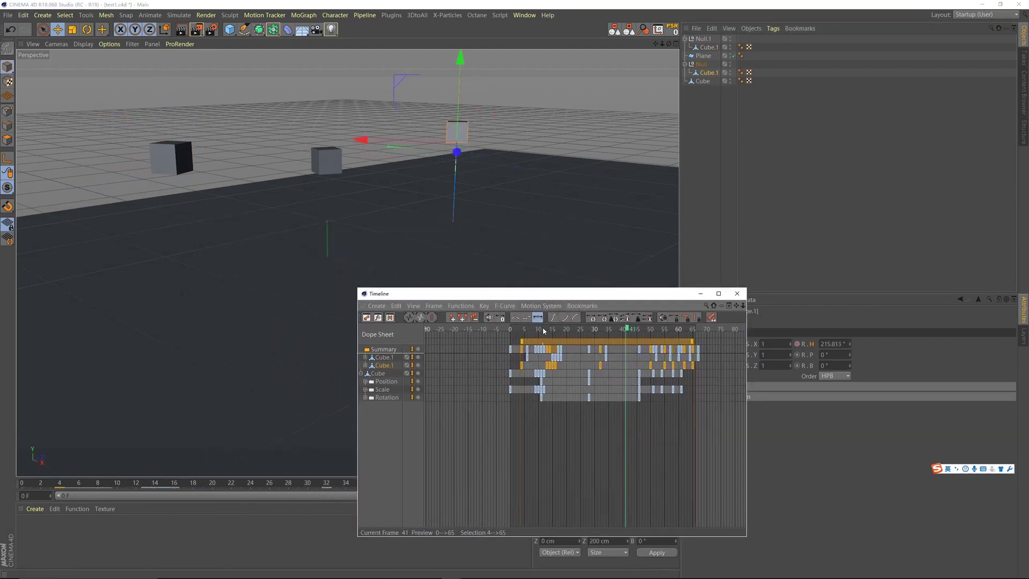
Play the animation with nothing selected to review the three cubes' staggered jumps, returning to frame 0
{"action": "left_click", "coordinate": [796, 161]}
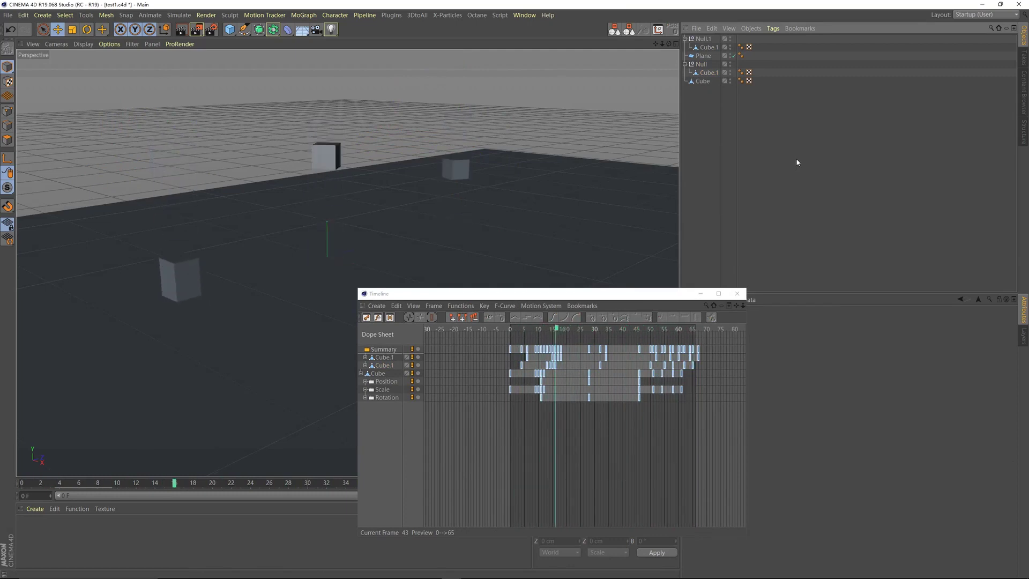
{"action": "left_click_drag", "start_coordinate": [565, 293], "coordinate": [570, 265]}
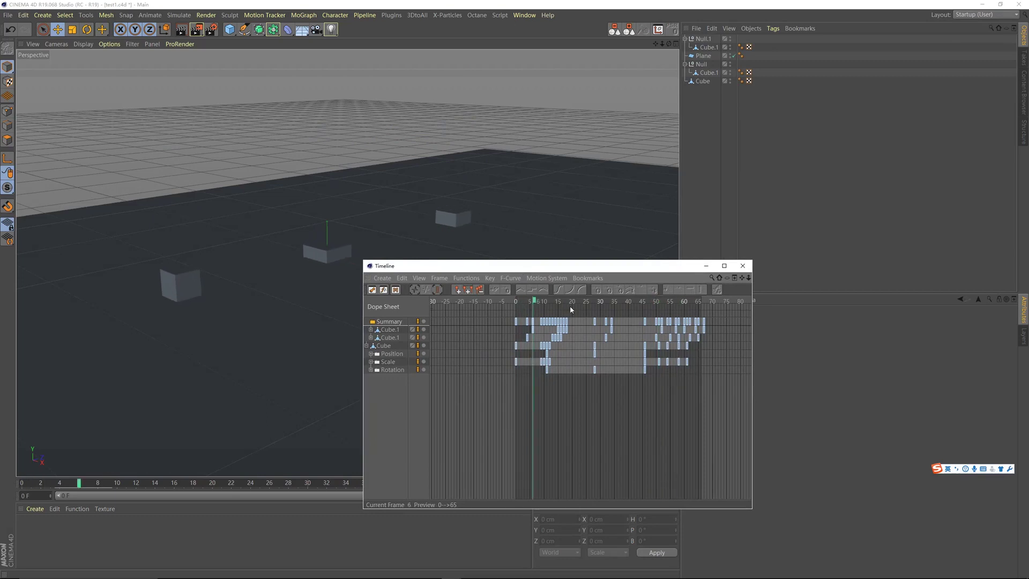
{"action": "left_click", "coordinate": [518, 309]}
{"action": "left_click_drag", "start_coordinate": [528, 270], "coordinate": [550, 297]}
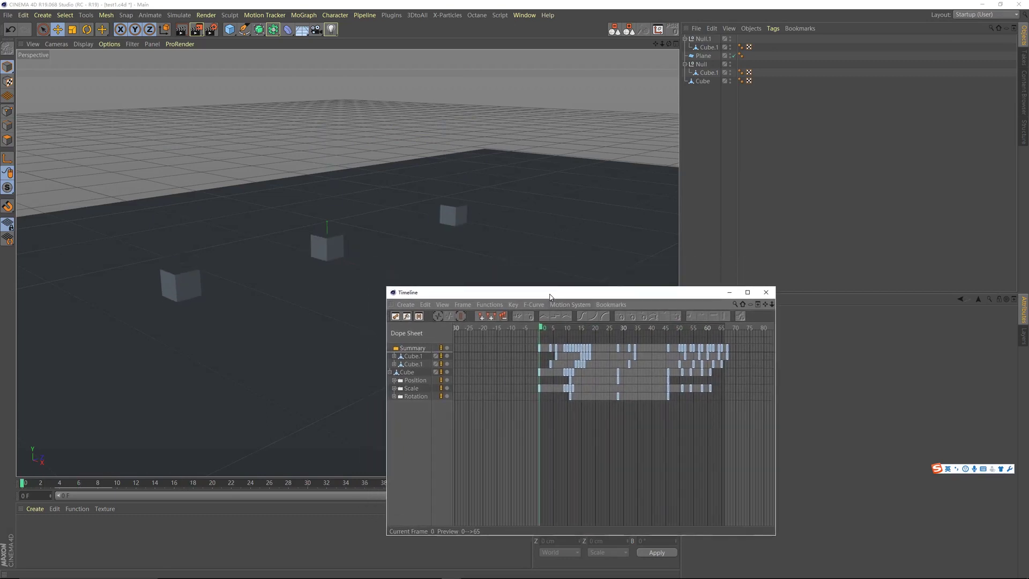